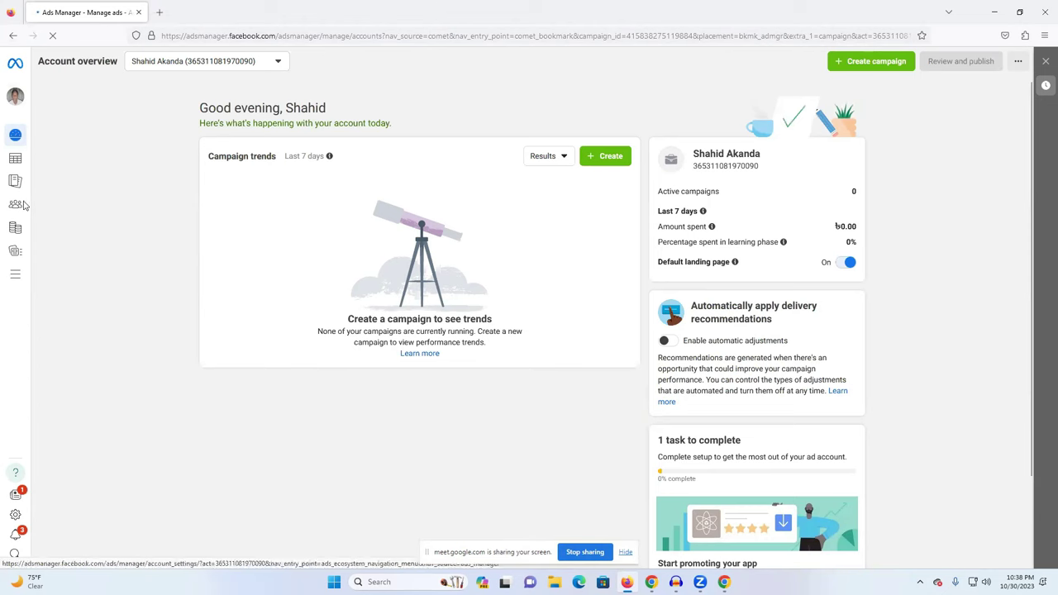
Open Facebook in a new browser tab and go to its Ads Manager.
{"action": "left_click", "coordinate": [160, 11]}
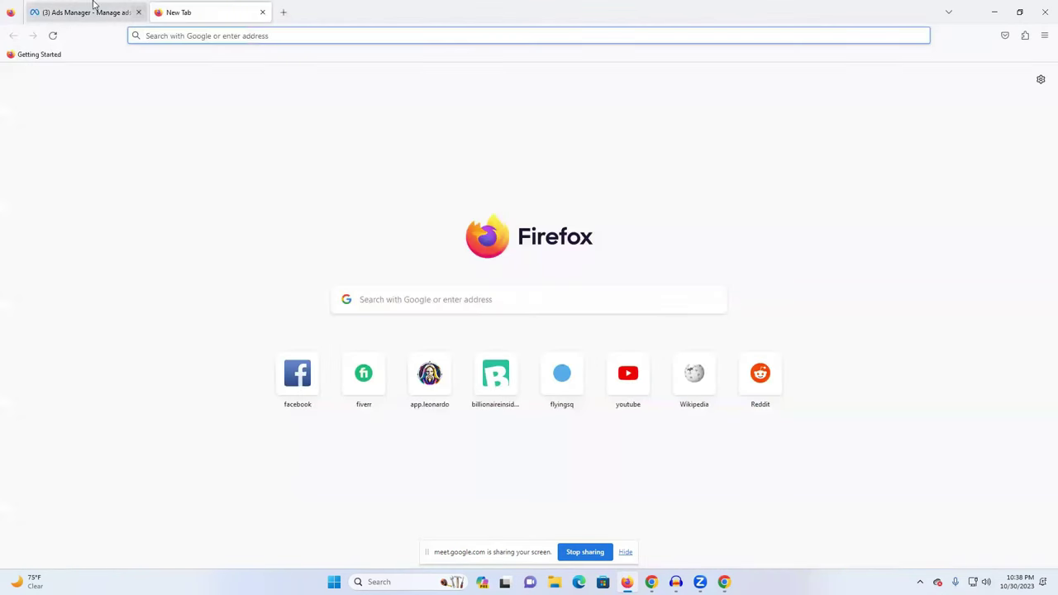
{"action": "left_click", "coordinate": [93, 6]}
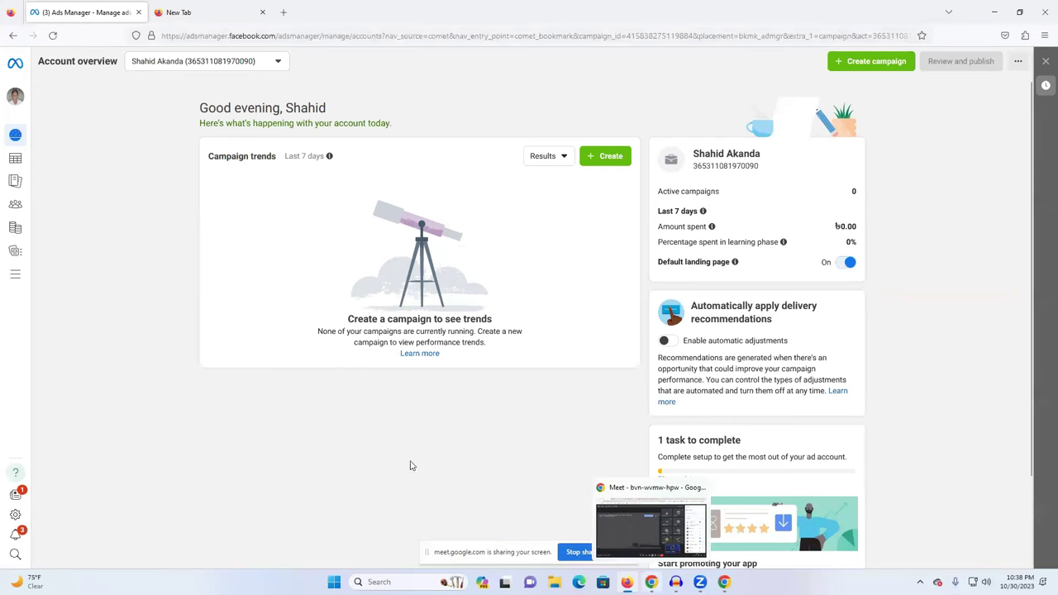
{"action": "left_click", "coordinate": [163, 8]}
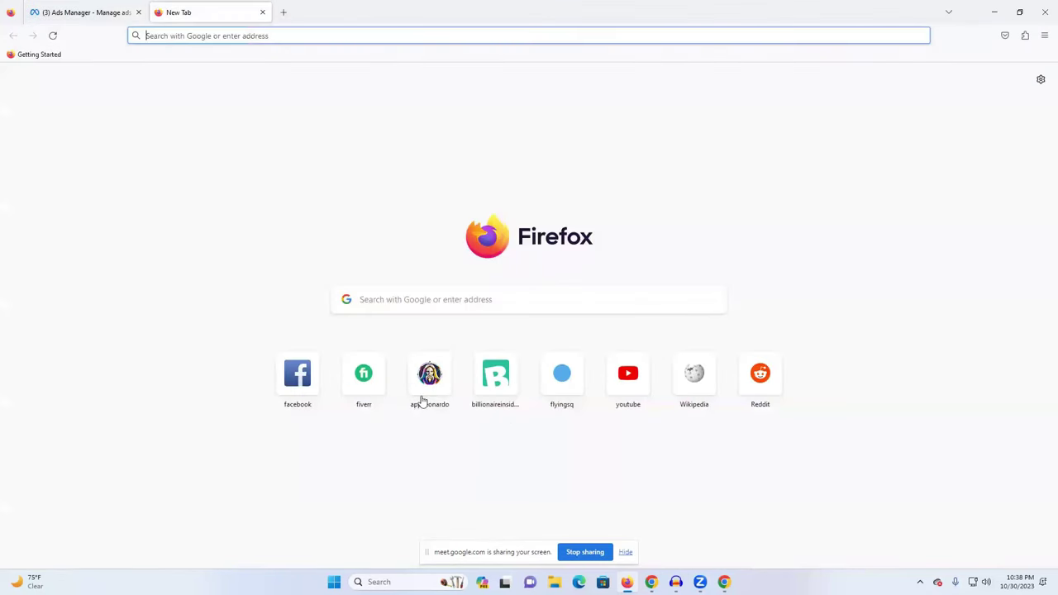
{"action": "left_click", "coordinate": [277, 396]}
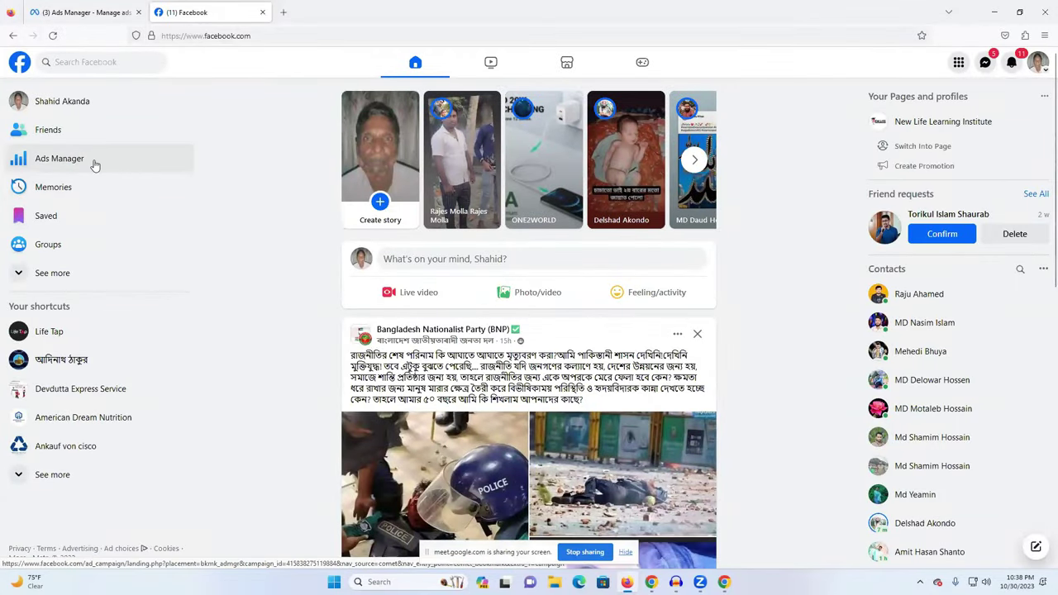
{"action": "left_click", "coordinate": [79, 165]}
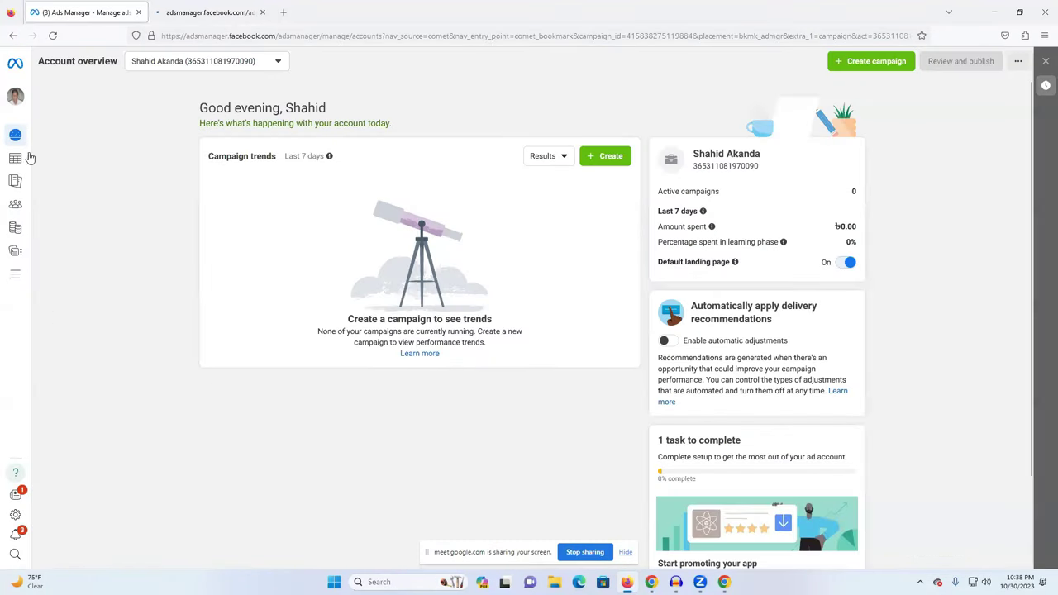
Search the web for "facebook ads manager" in a new tab and reach the Meta ad accounts list.
{"action": "left_click", "coordinate": [282, 11]}
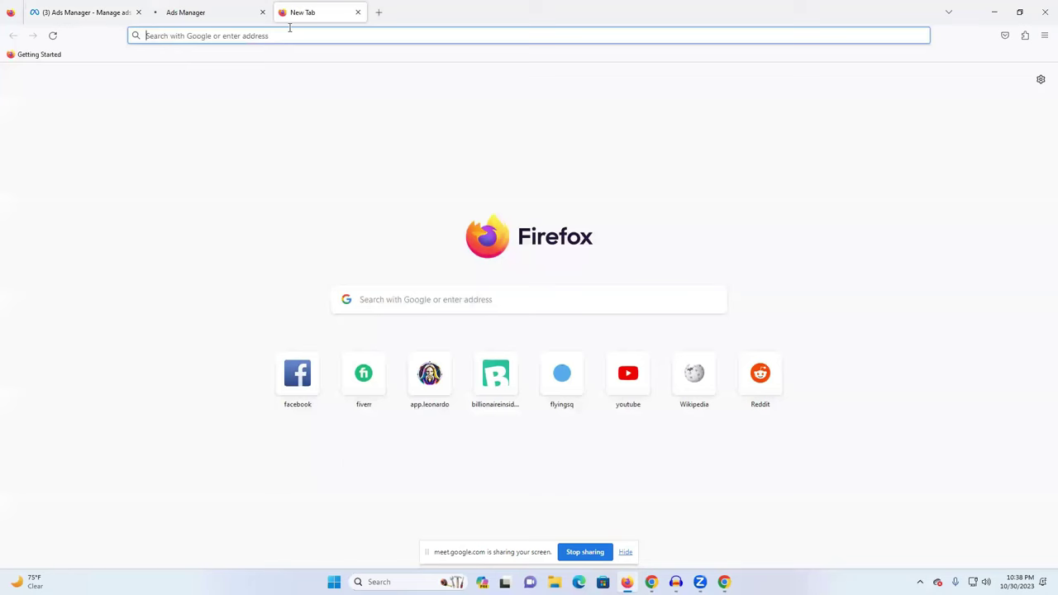
{"action": "left_click", "coordinate": [289, 33]}
{"action": "type", "text": "fa"}
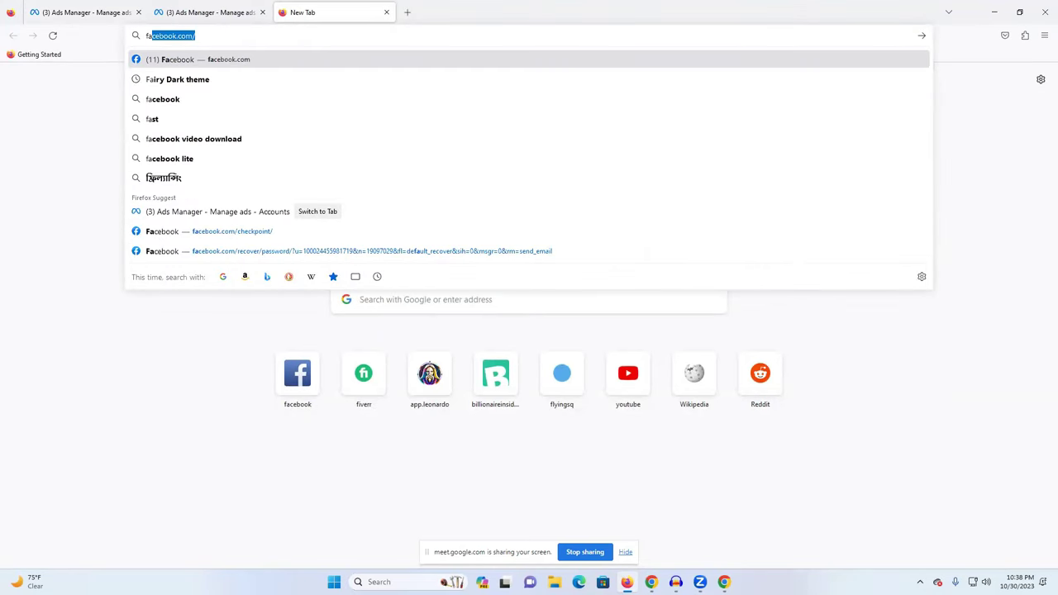
{"action": "type", "text": "cebook"}
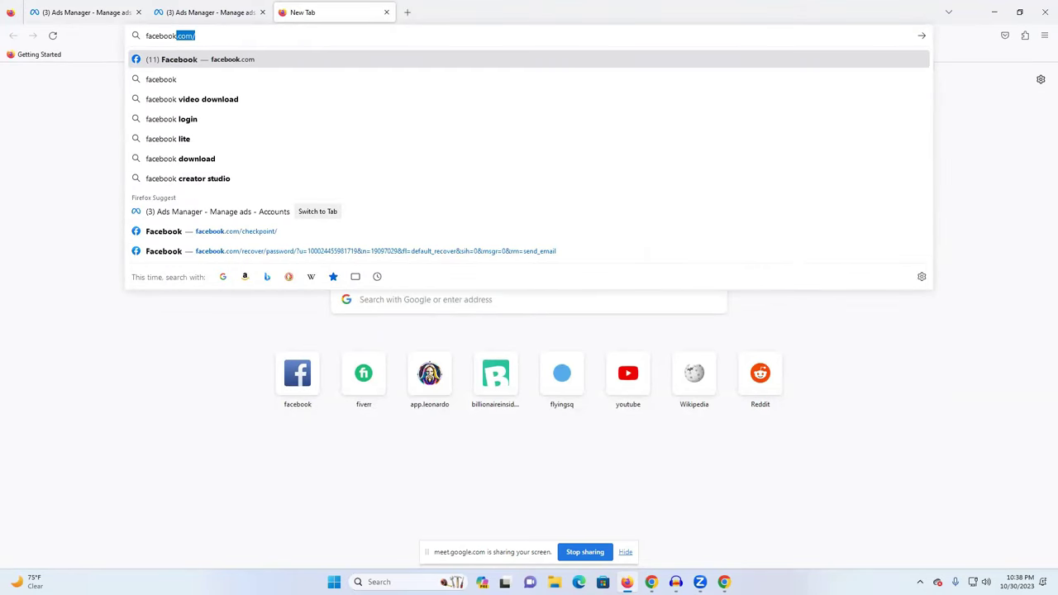
{"action": "key", "text": "BackSpace"}
{"action": "type", "text": "ads"}
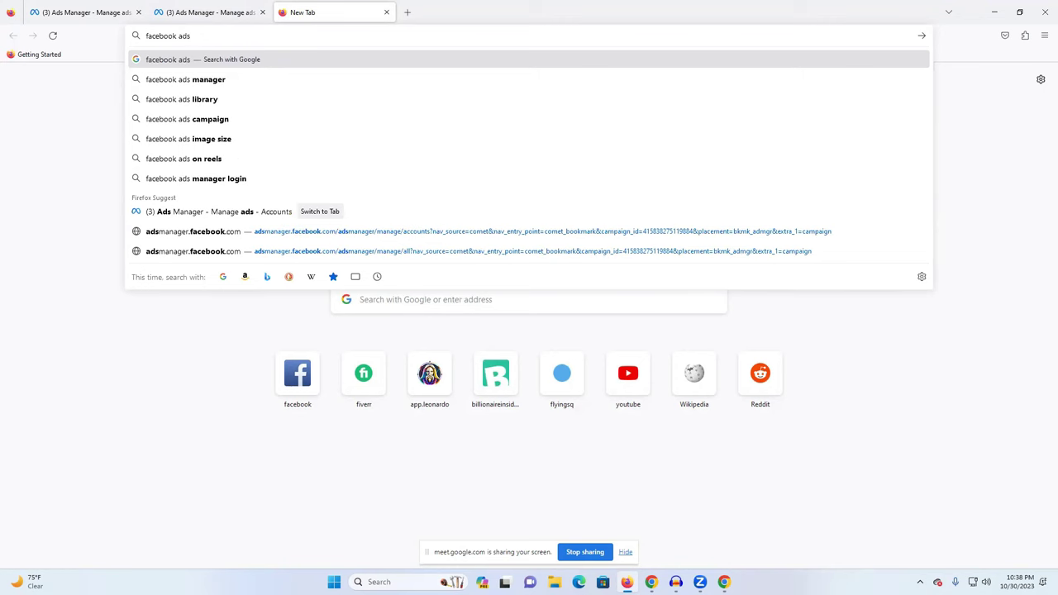
{"action": "left_click", "coordinate": [228, 81]}
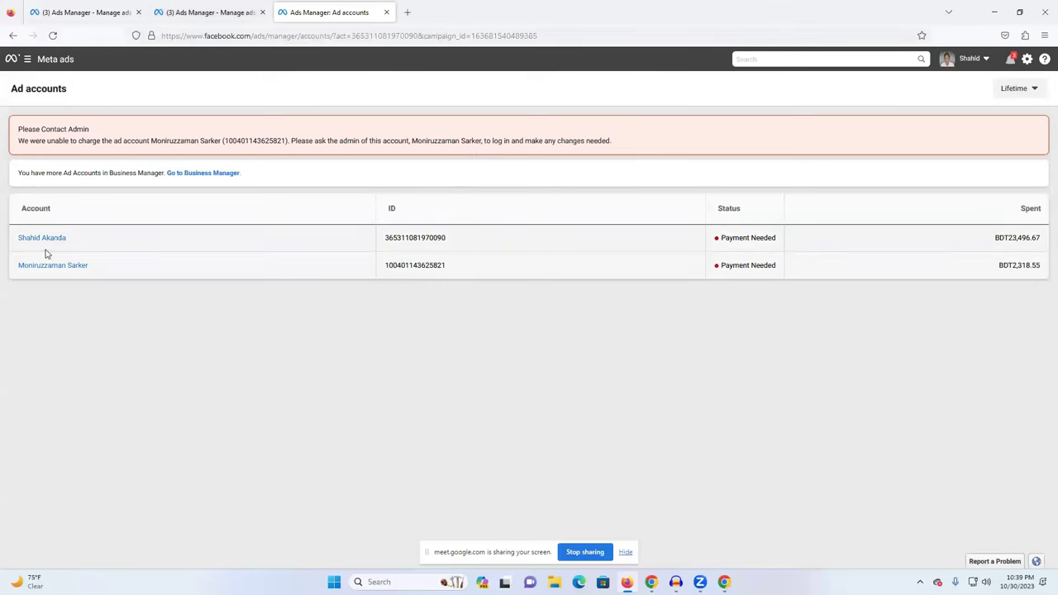
Open the first listed ad account's campaigns and close the duplicate Ads Manager tab.
{"action": "left_click", "coordinate": [43, 241]}
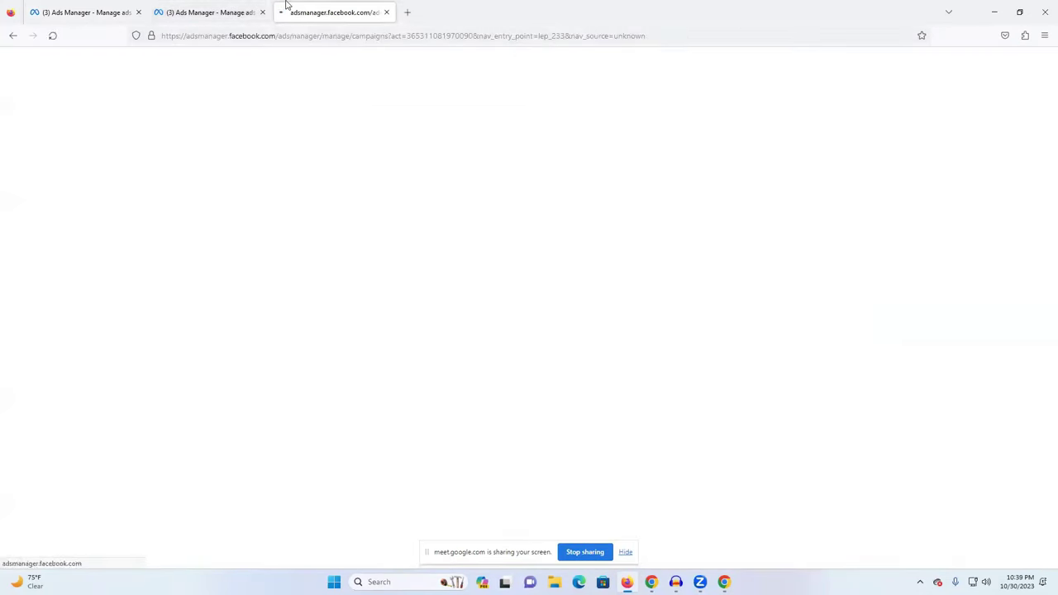
{"action": "left_click", "coordinate": [261, 12]}
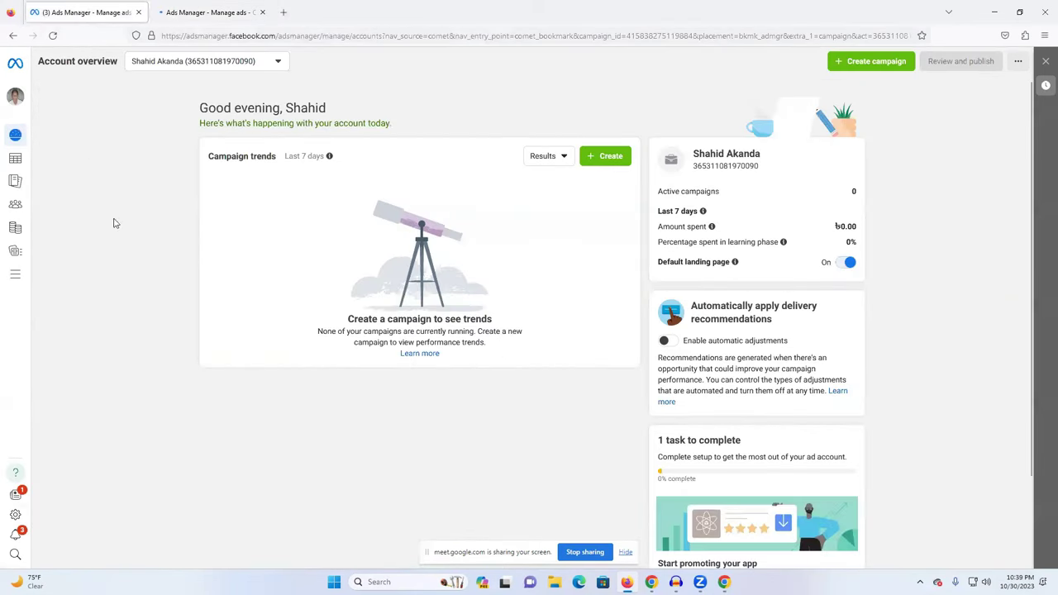
{"action": "left_click", "coordinate": [219, 13]}
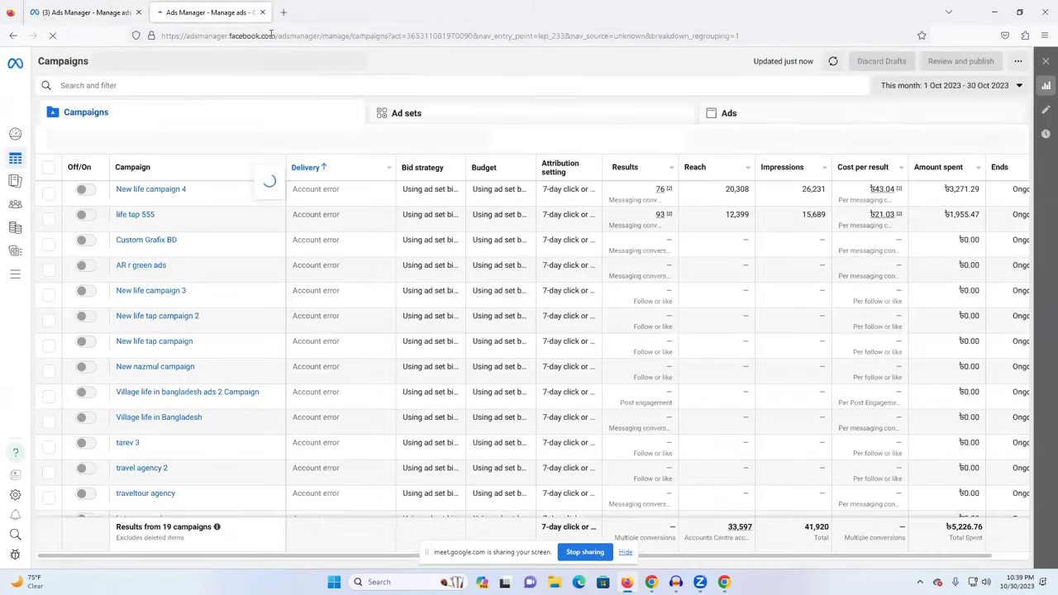
Search the web for "adsnanageraccount" in a new tab and open the "Manage your ads on Meta" result.
{"action": "left_click", "coordinate": [283, 12]}
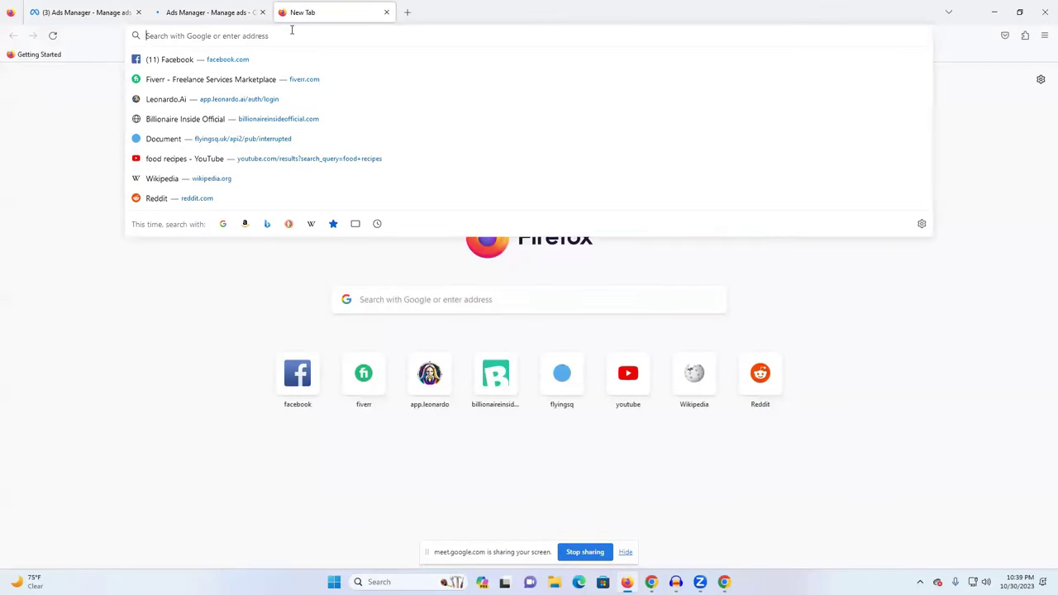
{"action": "type", "text": "ads"}
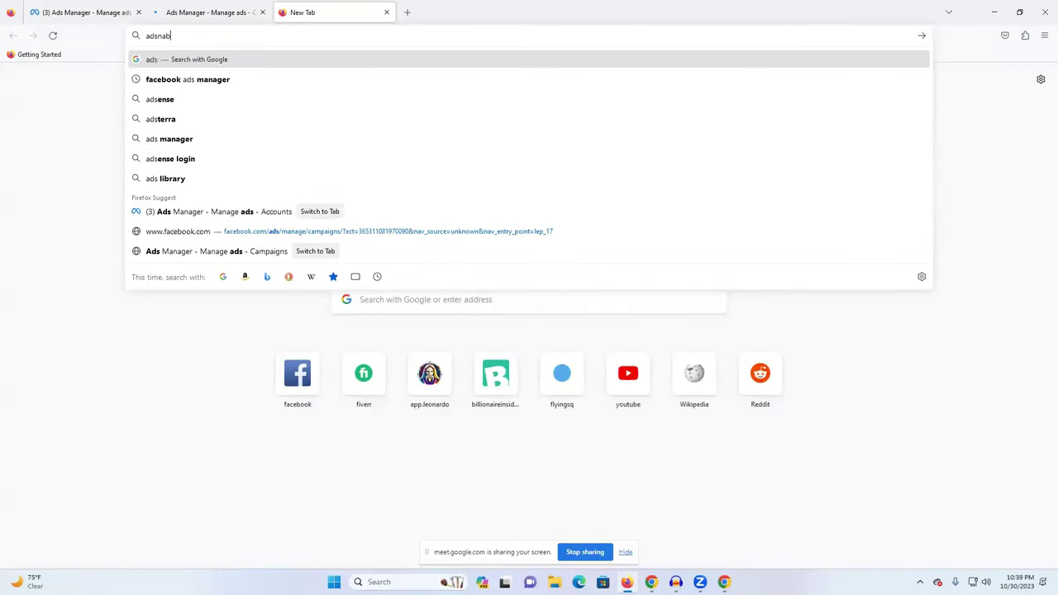
{"action": "type", "text": "nanag"}
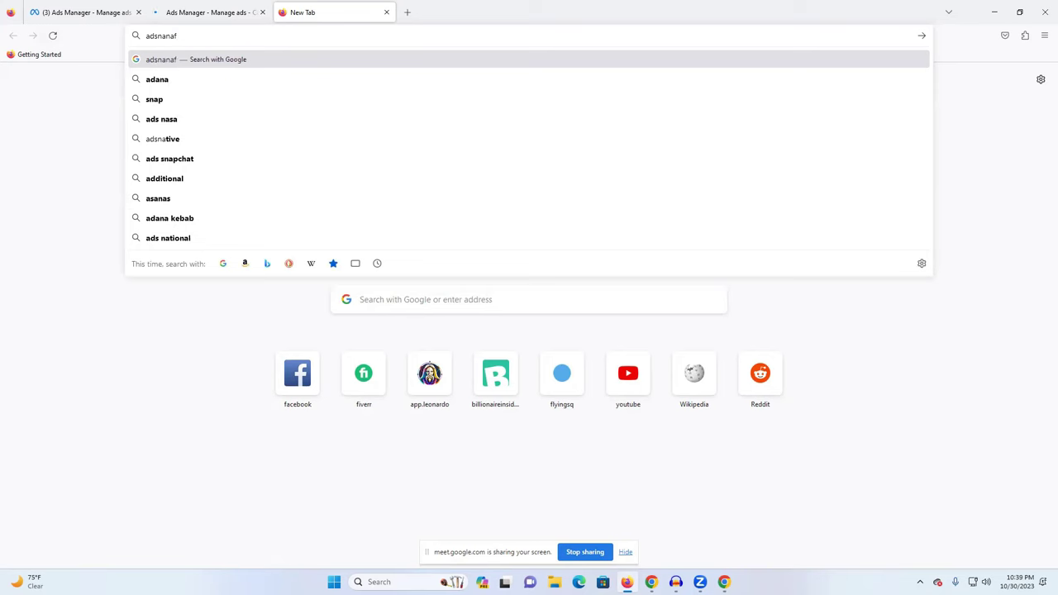
{"action": "type", "text": "eraccou"}
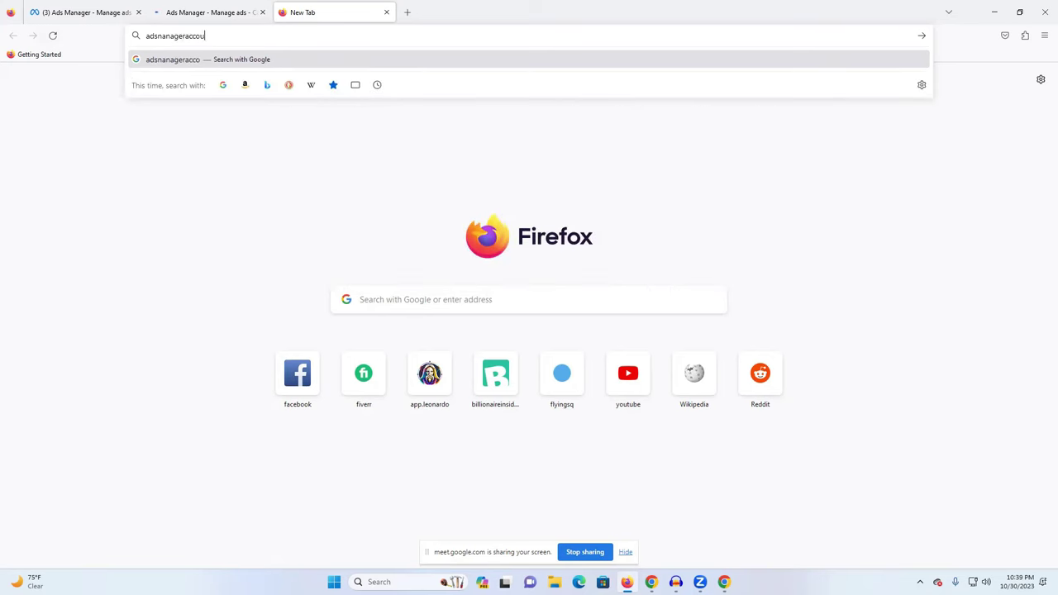
{"action": "type", "text": "nt"}
{"action": "key", "text": "Return"}
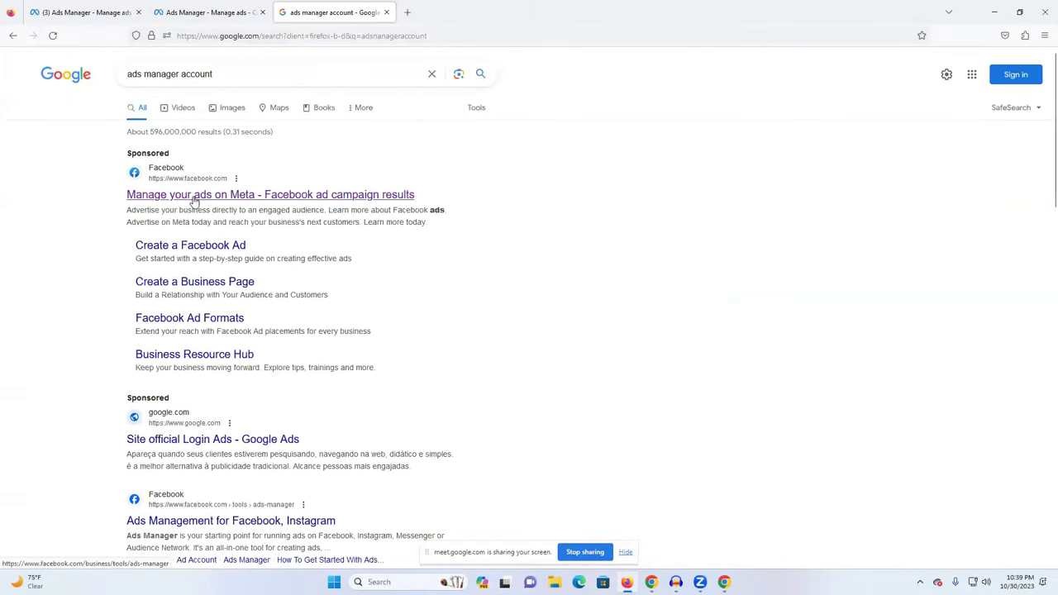
{"action": "left_click", "coordinate": [367, 217]}
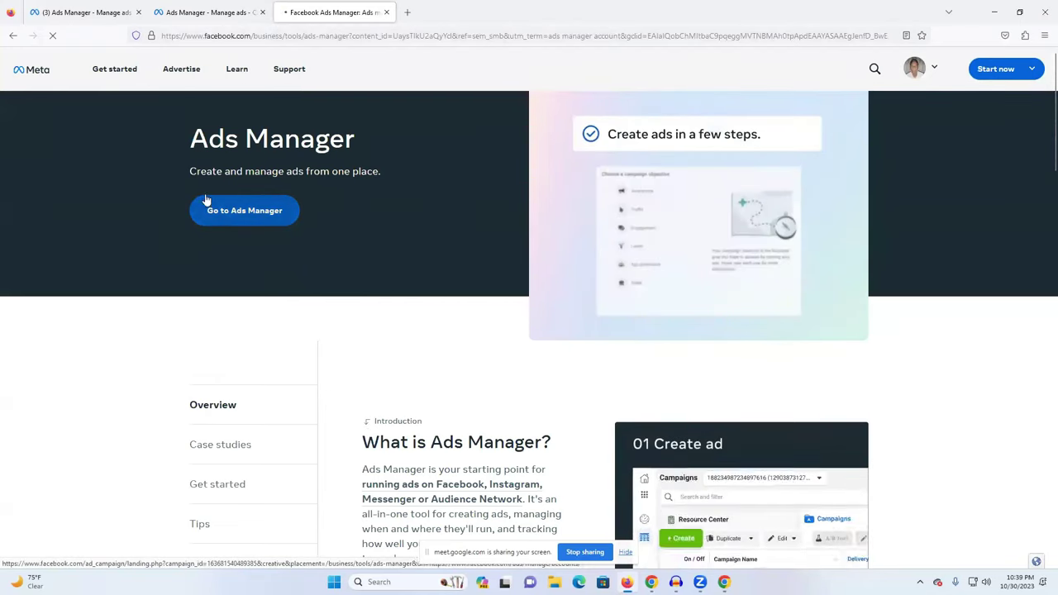
Go to Ads Manager from the Meta page, close the older campaigns tab, and open the second listed ad account.
{"action": "left_click", "coordinate": [208, 203]}
{"action": "left_click", "coordinate": [262, 12]}
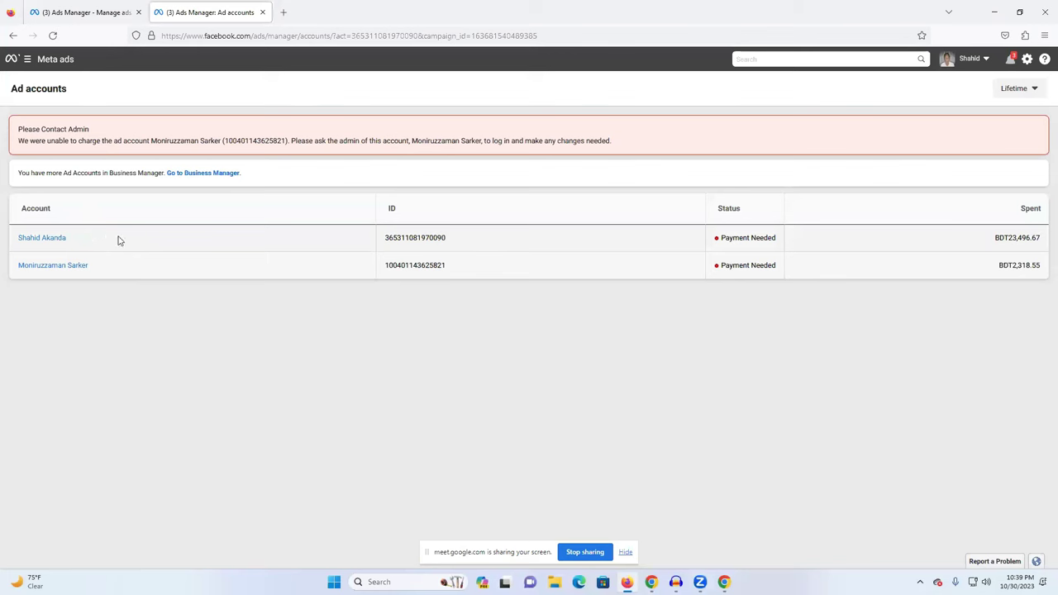
{"action": "left_click", "coordinate": [48, 268]}
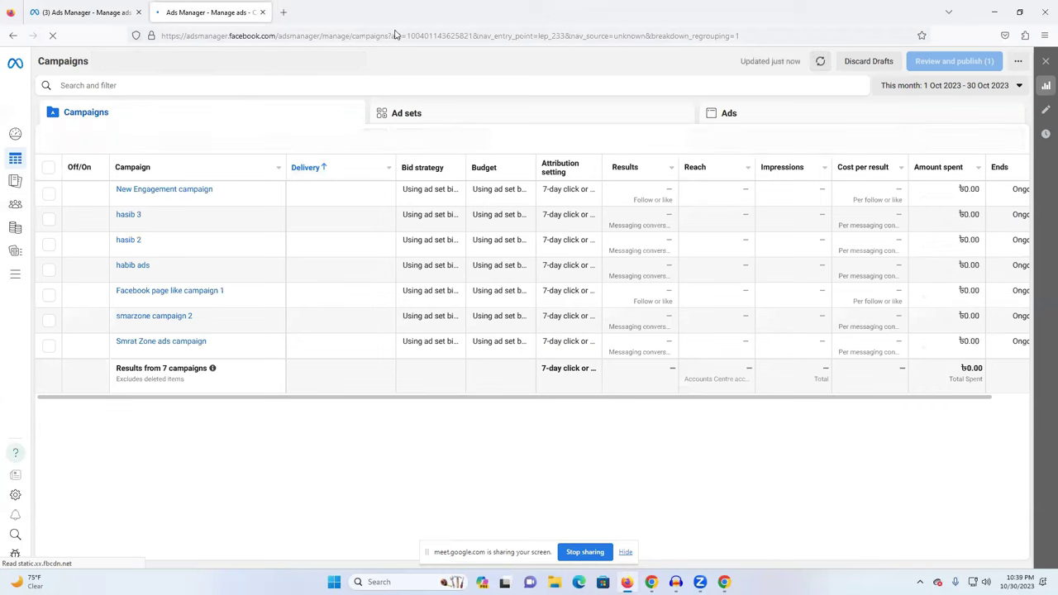
Return to the account overview tab and expand the account selector to view more ad accounts.
{"action": "left_click", "coordinate": [87, 9]}
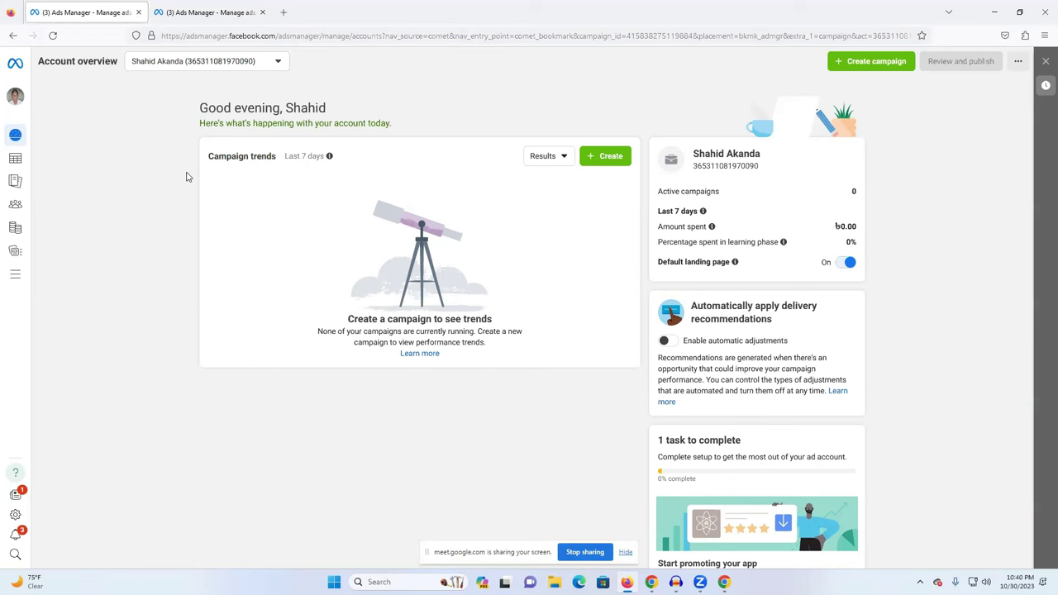
{"action": "left_click", "coordinate": [193, 65]}
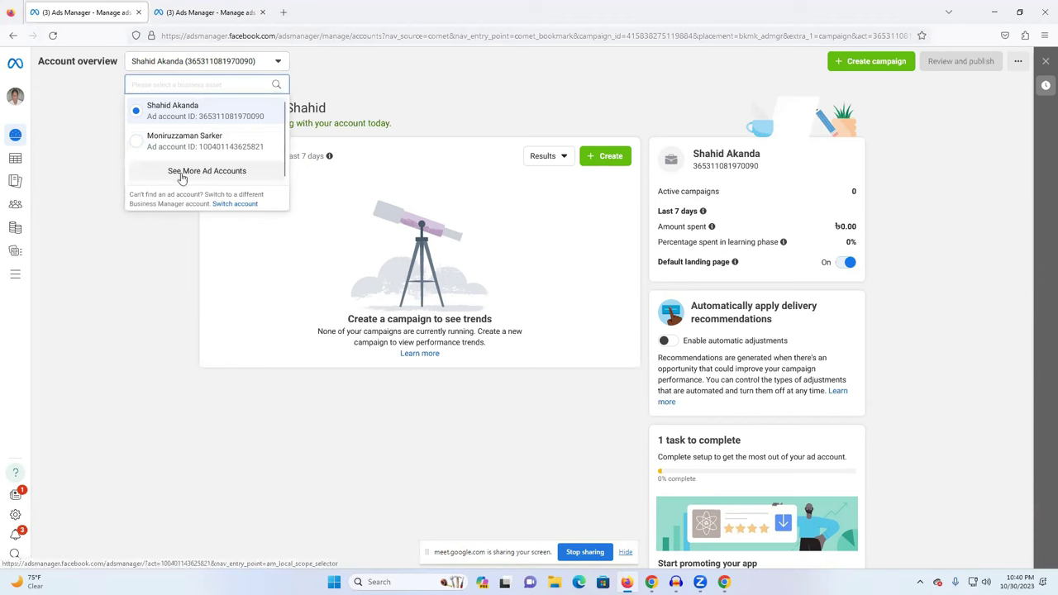
{"action": "left_click", "coordinate": [207, 172]}
{"action": "scroll", "coordinate": [178, 199], "scroll_direction": "down", "scroll_amount": 1}
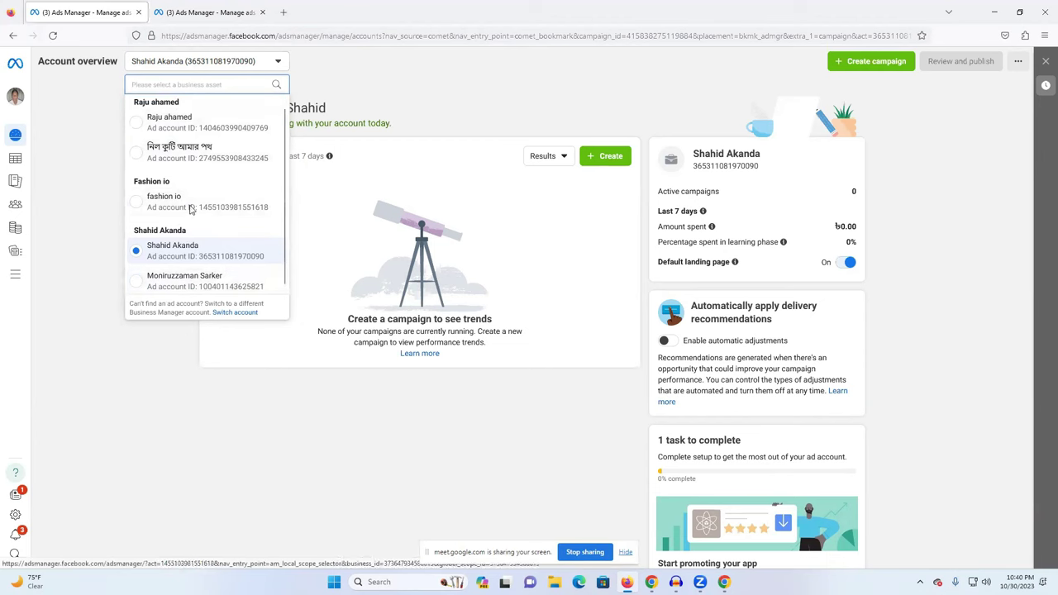
{"action": "scroll", "coordinate": [186, 198], "scroll_direction": "up", "scroll_amount": 1}
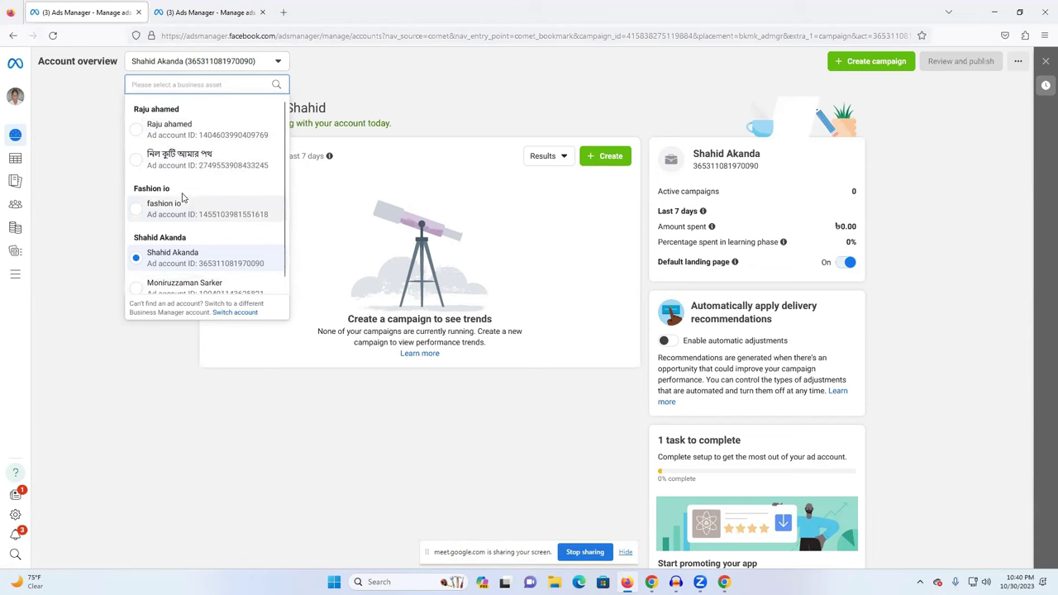
{"action": "scroll", "coordinate": [177, 252], "scroll_direction": "down", "scroll_amount": 1}
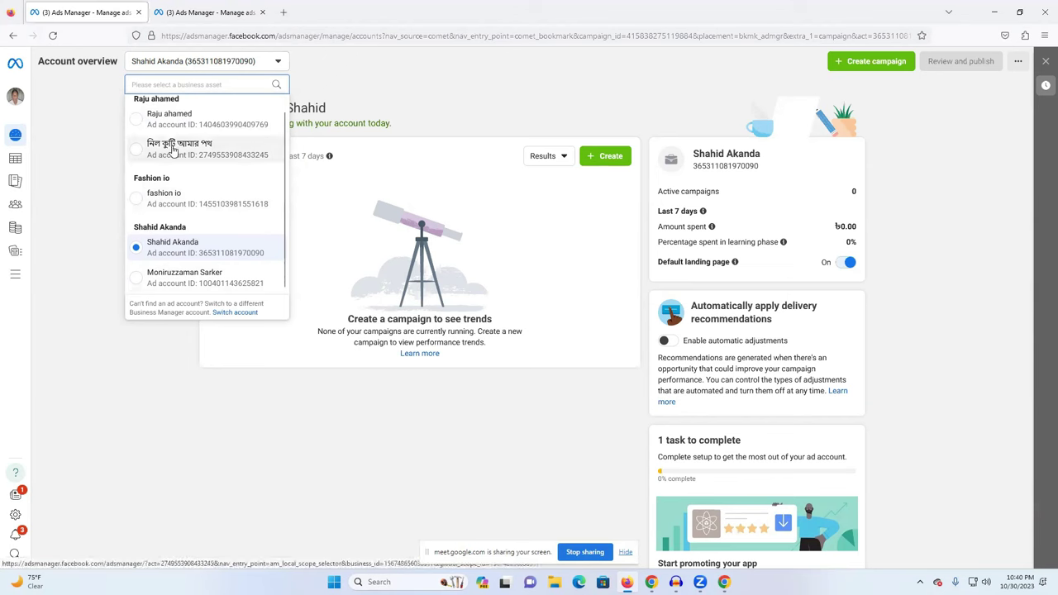
{"action": "left_click", "coordinate": [72, 176]}
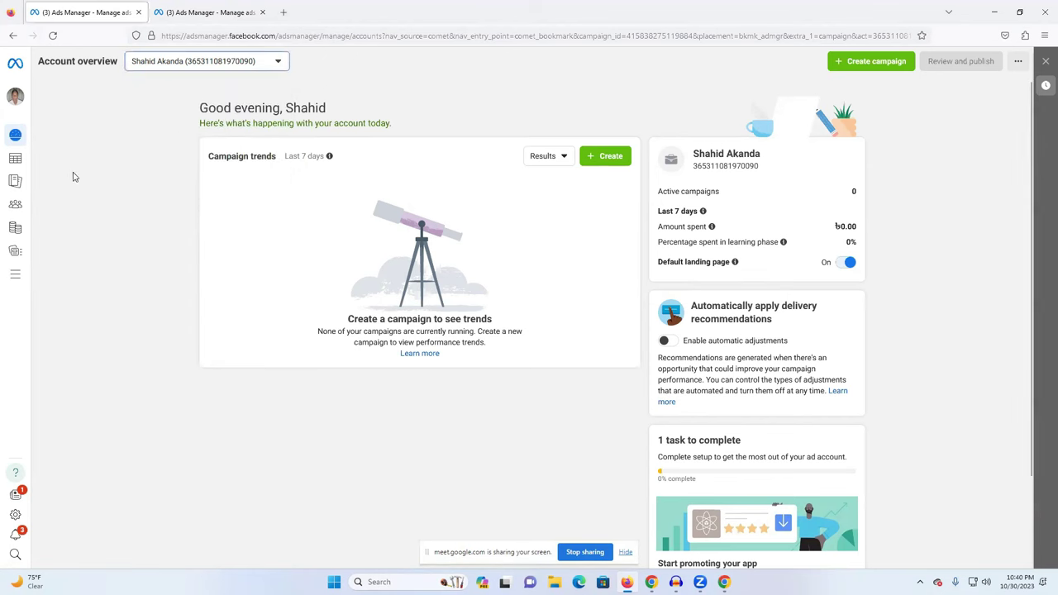
Reopen the full ad account list and examine the accounts grouped under each business, keeping the current account.
{"action": "left_click", "coordinate": [168, 69]}
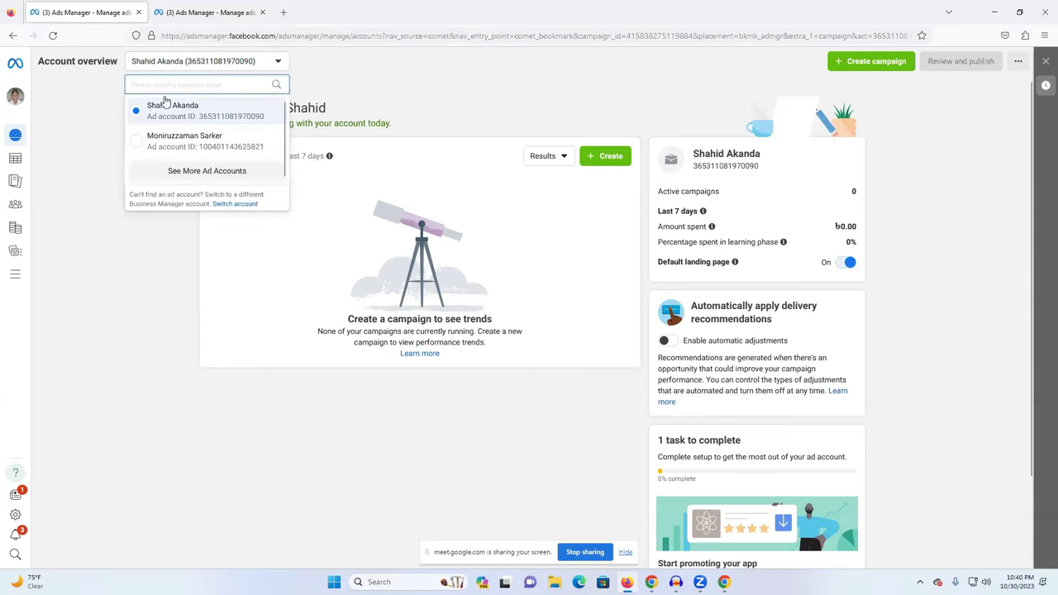
{"action": "left_click", "coordinate": [209, 171]}
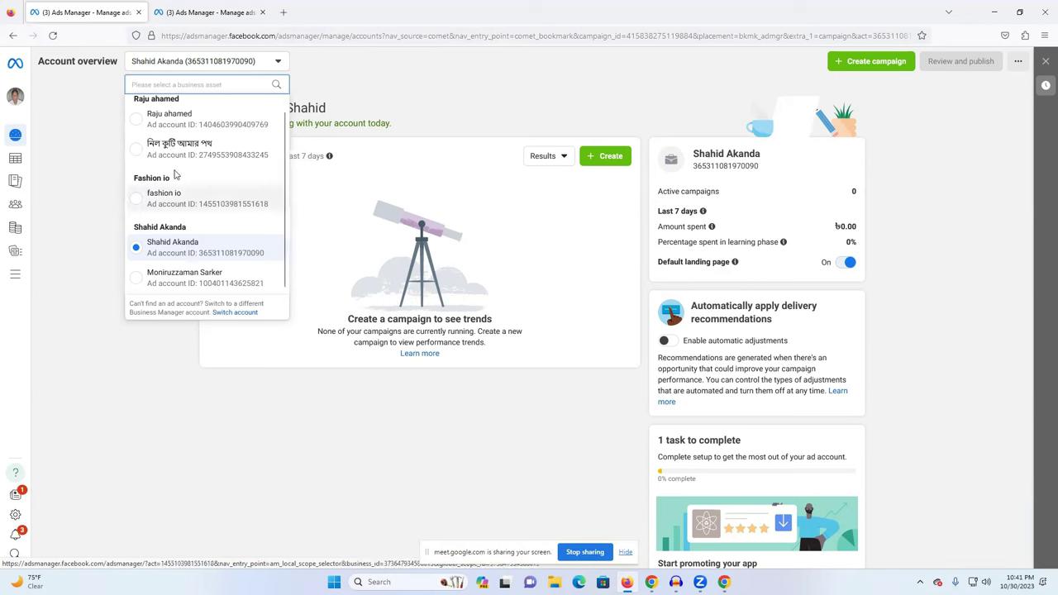
{"action": "scroll", "coordinate": [170, 152], "scroll_direction": "up", "scroll_amount": 1}
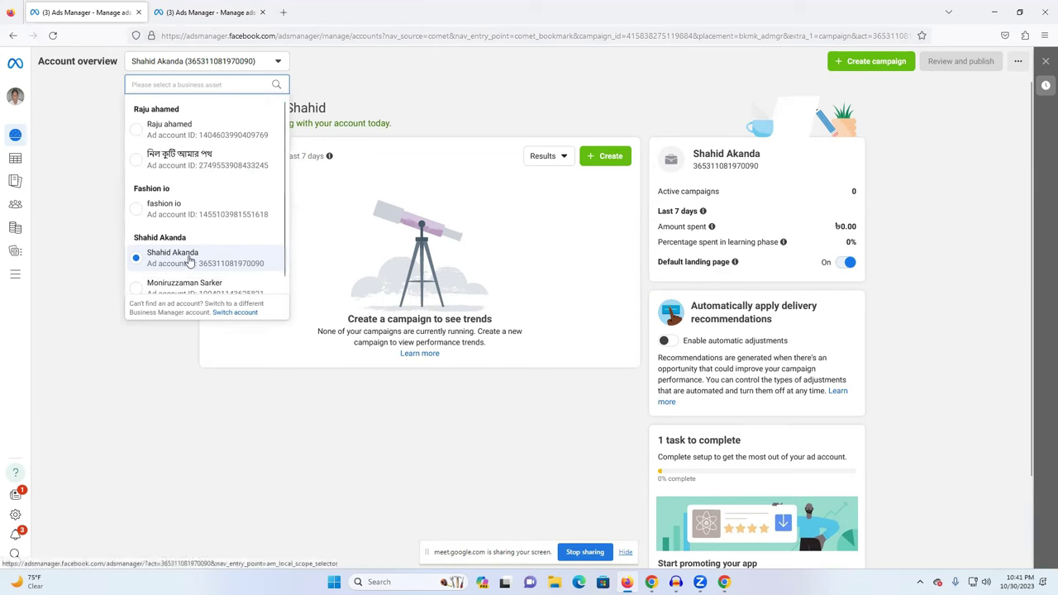
{"action": "scroll", "coordinate": [149, 239], "scroll_direction": "down", "scroll_amount": 1}
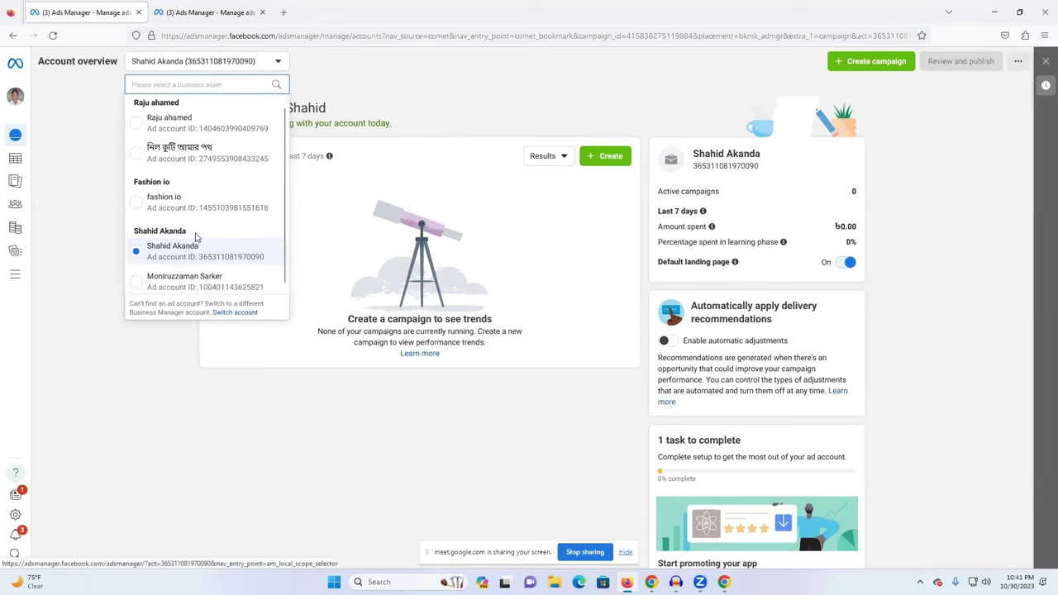
{"action": "scroll", "coordinate": [196, 139], "scroll_direction": "up", "scroll_amount": 1}
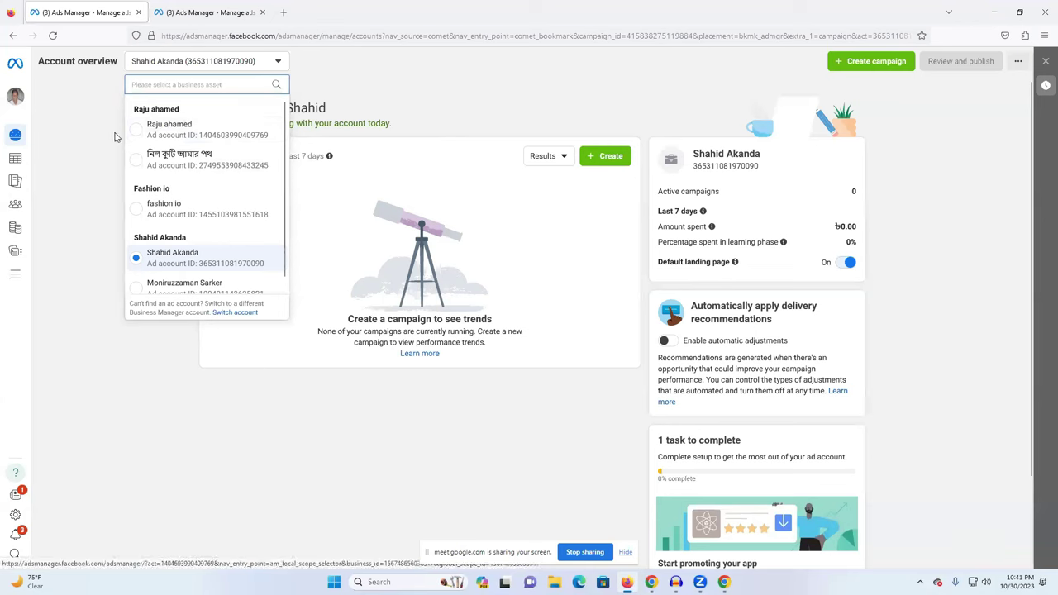
{"action": "left_click", "coordinate": [394, 99]}
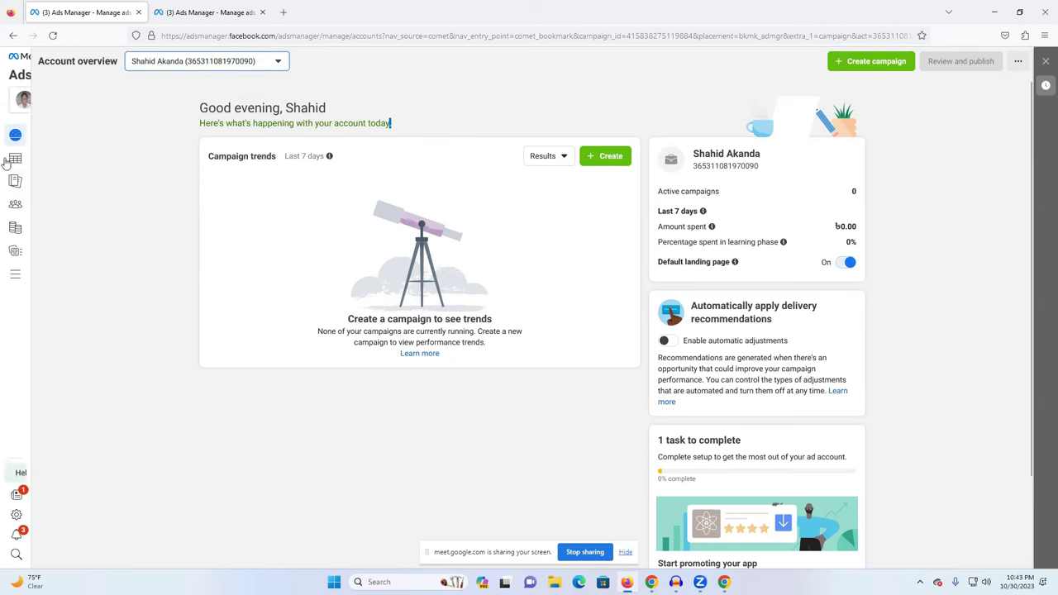
Open the Campaigns page of the current ad account and examine the whole list of campaigns.
{"action": "mouse_move", "coordinate": [55, 165]}
{"action": "left_click", "coordinate": [55, 160]}
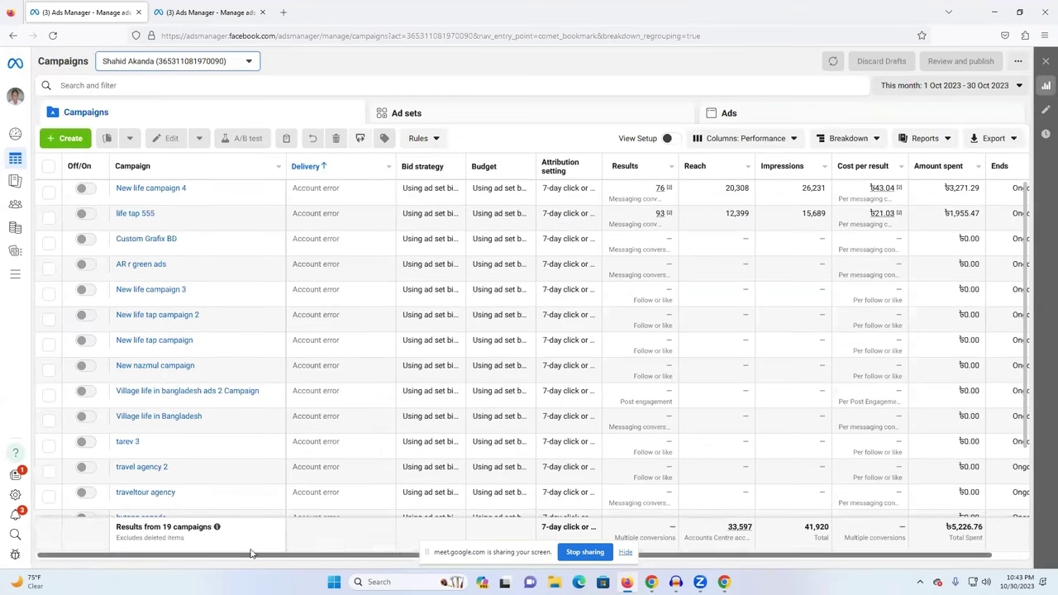
{"action": "scroll", "coordinate": [392, 367], "scroll_direction": "down", "scroll_amount": 3}
{"action": "scroll", "coordinate": [392, 366], "scroll_direction": "up", "scroll_amount": 3}
{"action": "scroll", "coordinate": [169, 381], "scroll_direction": "down", "scroll_amount": 3}
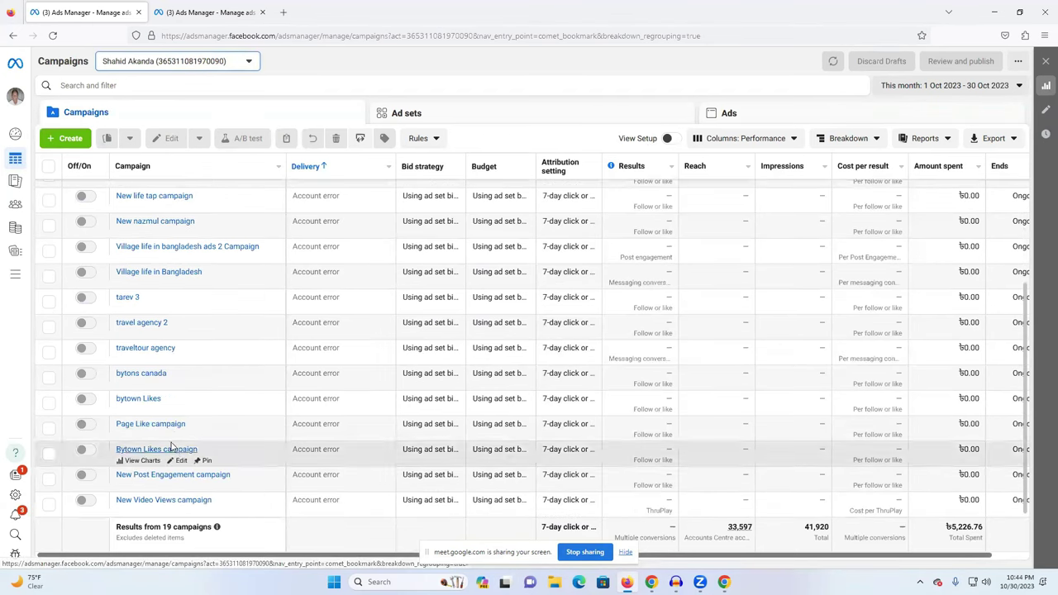
Create a new campaign with the Auction buying type and Engagement objective, using the manual engagement campaign setup.
{"action": "scroll", "coordinate": [157, 355], "scroll_direction": "up", "scroll_amount": 3}
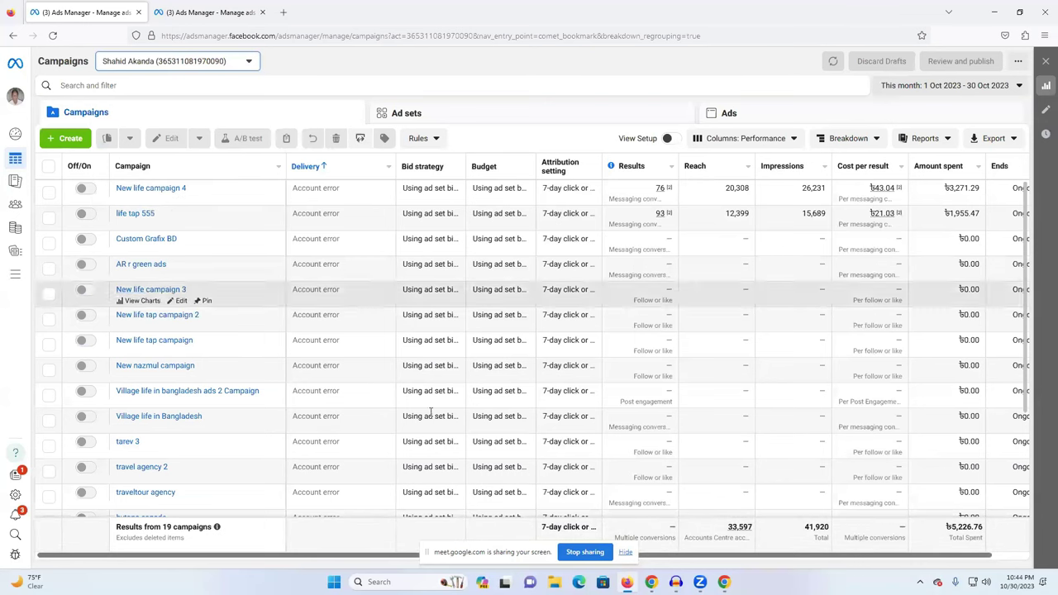
{"action": "left_click", "coordinate": [66, 142]}
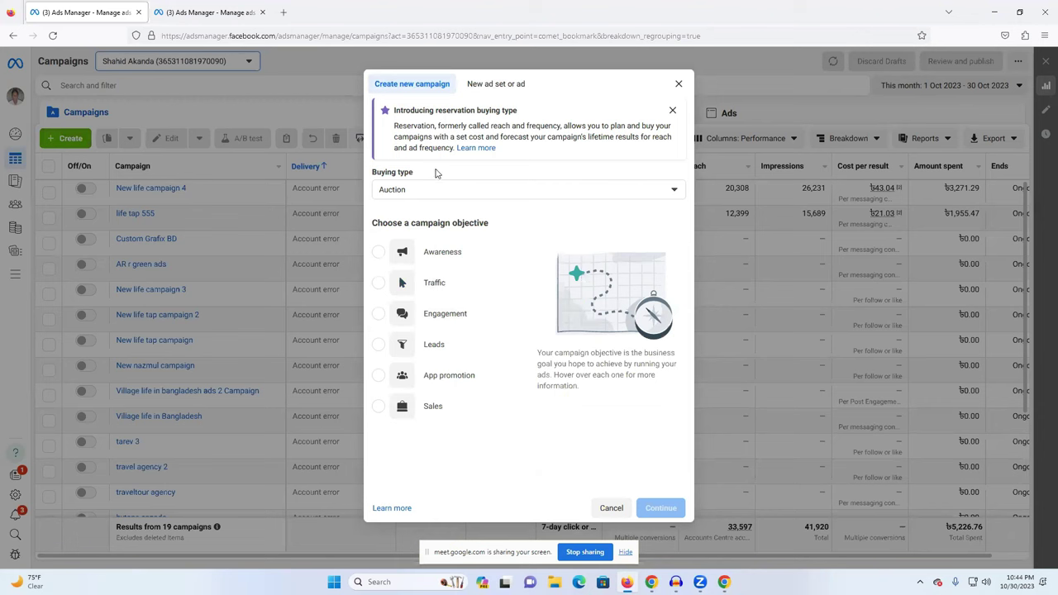
{"action": "mouse_move", "coordinate": [422, 315]}
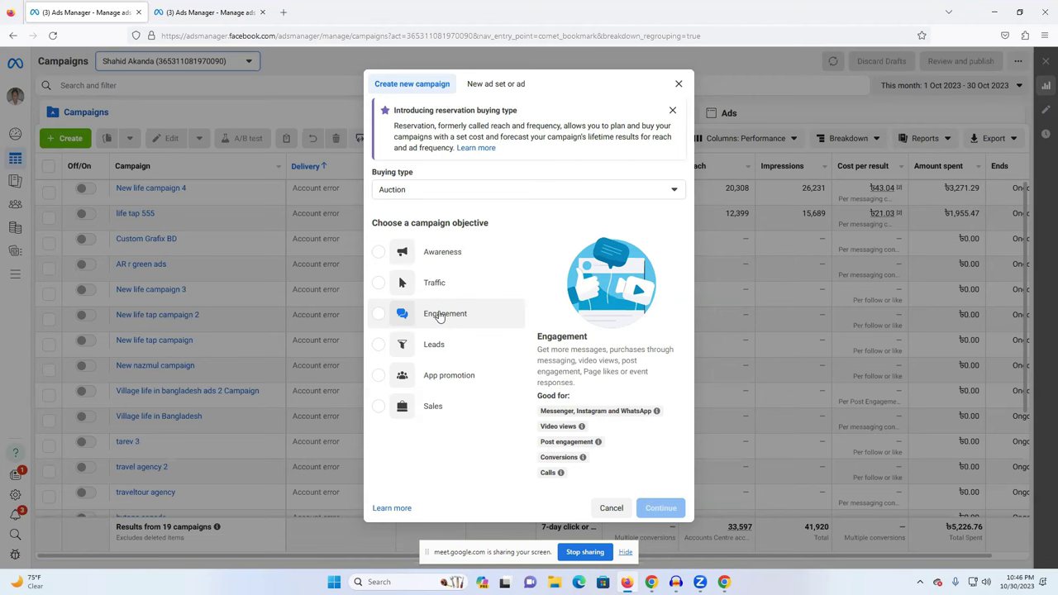
{"action": "left_click", "coordinate": [439, 316]}
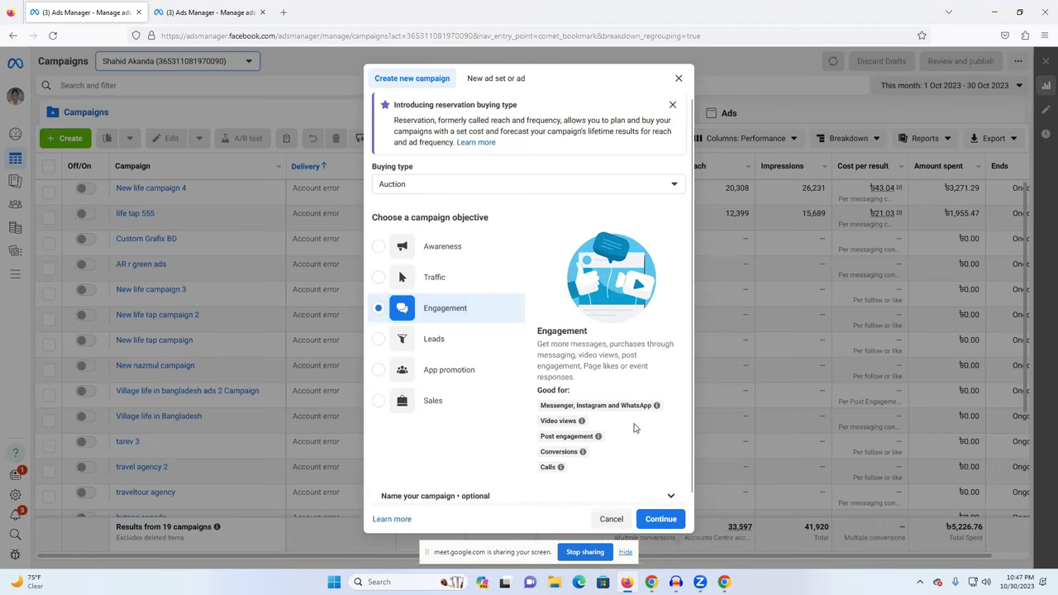
{"action": "left_click", "coordinate": [661, 521]}
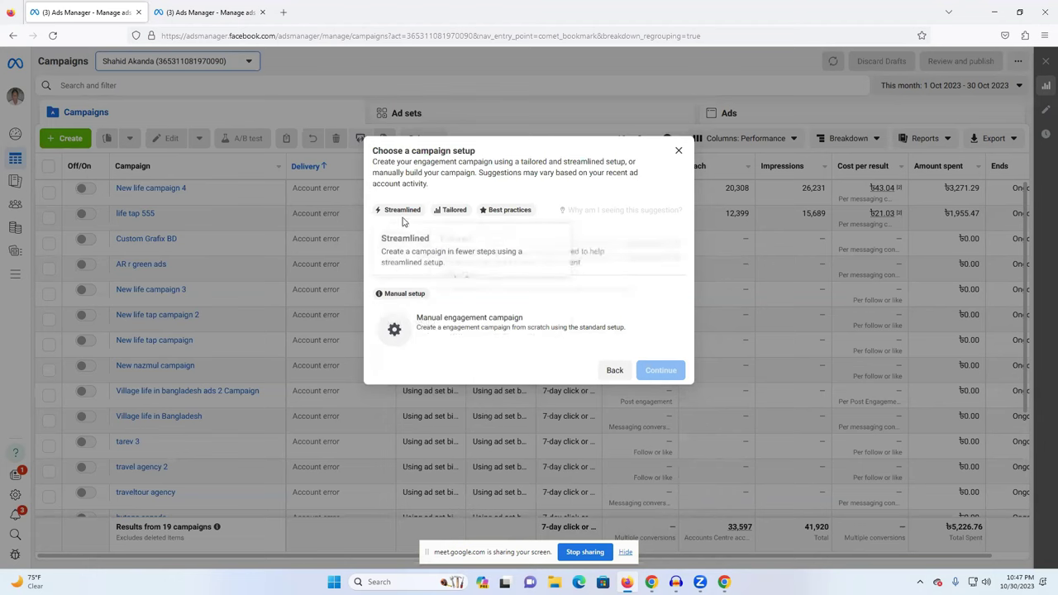
{"action": "left_click", "coordinate": [496, 325]}
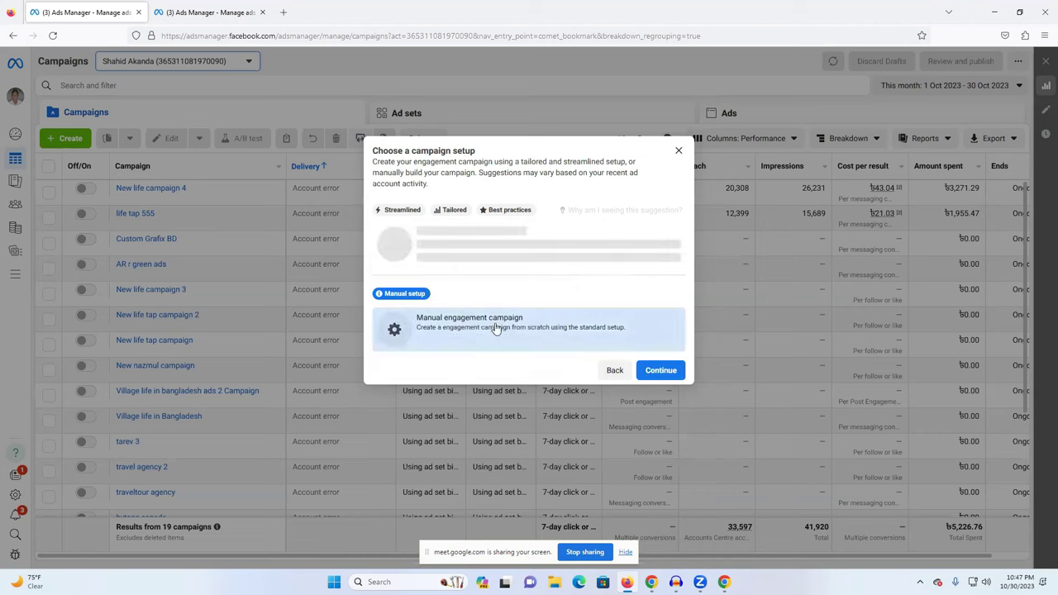
{"action": "left_click", "coordinate": [661, 371]}
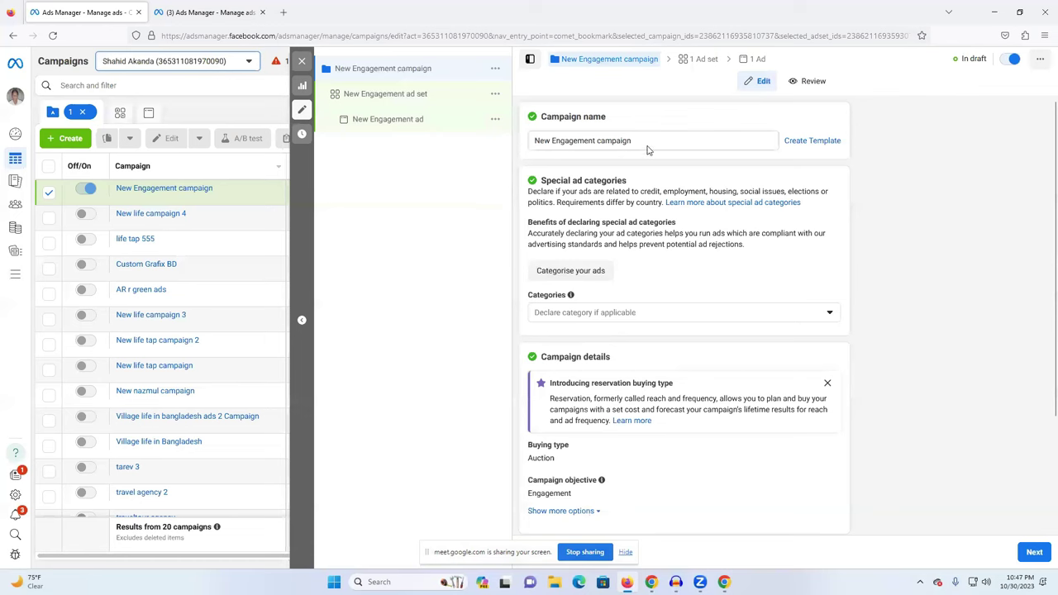
Rename the new engagement campaign as "new life learning ads".
{"action": "left_click_drag", "start_coordinate": [649, 145], "coordinate": [533, 140]}
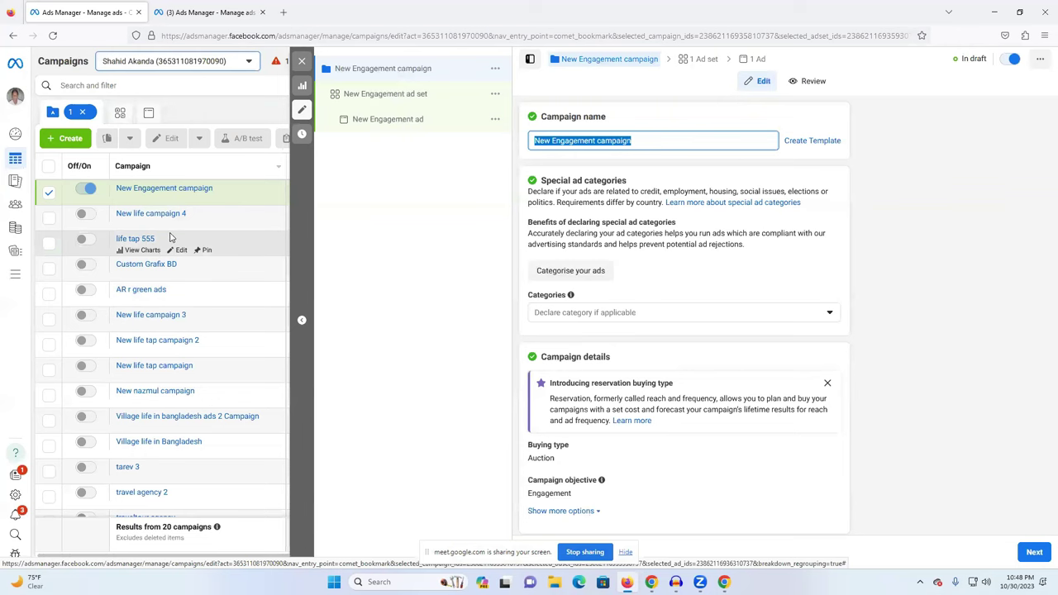
{"action": "scroll", "coordinate": [169, 429], "scroll_direction": "down", "scroll_amount": 2}
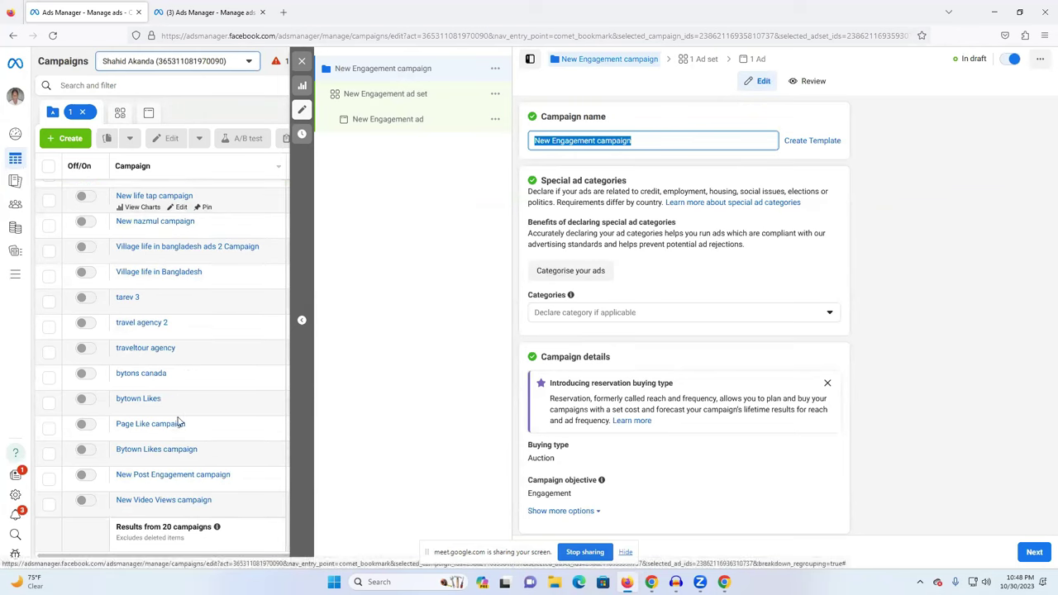
{"action": "scroll", "coordinate": [170, 430], "scroll_direction": "up", "scroll_amount": 3}
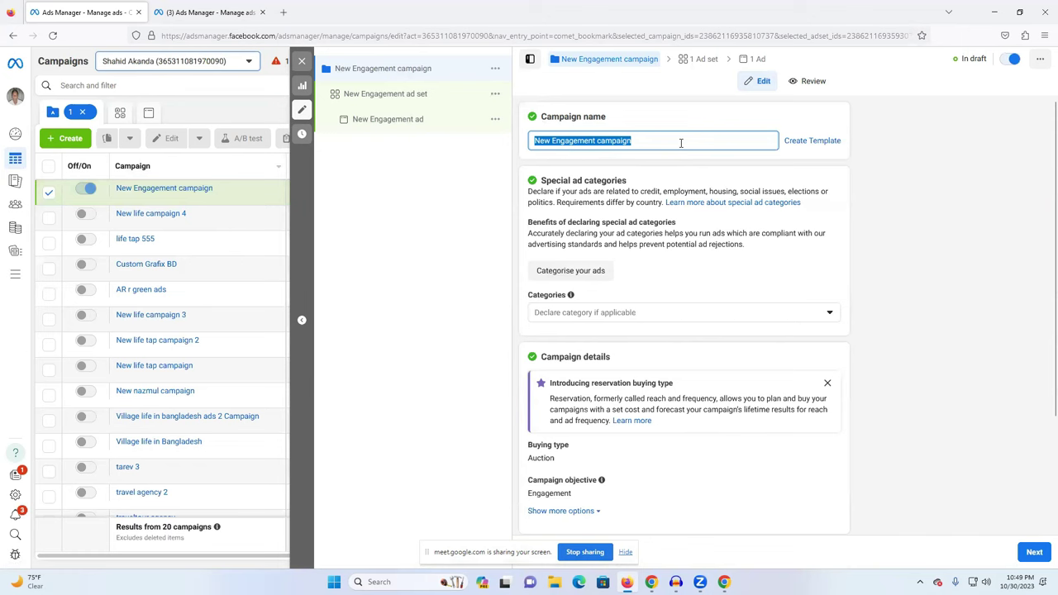
{"action": "key", "text": "BackSpace"}
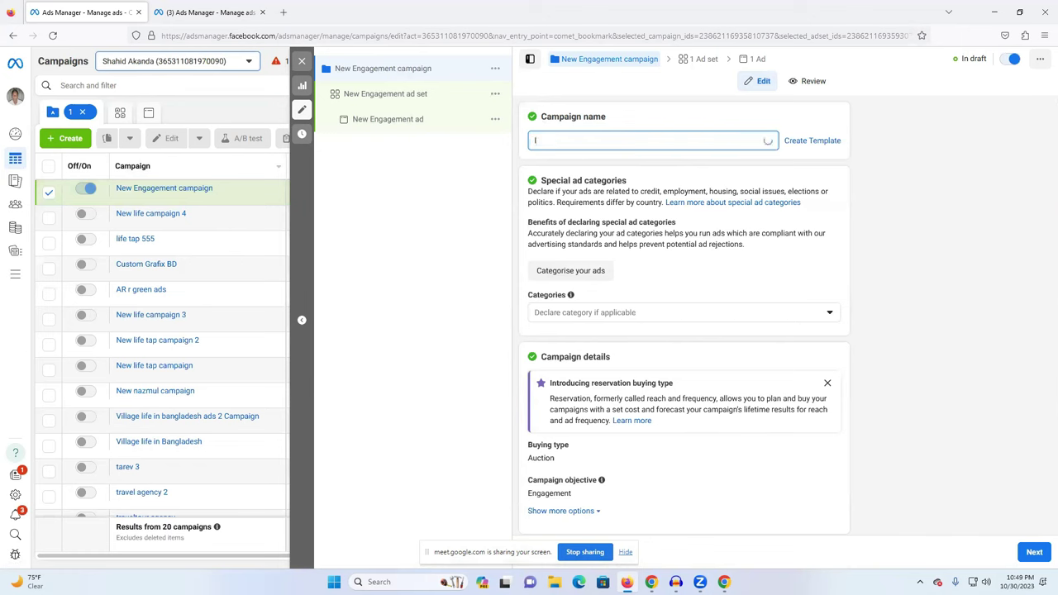
{"action": "type", "text": "new"}
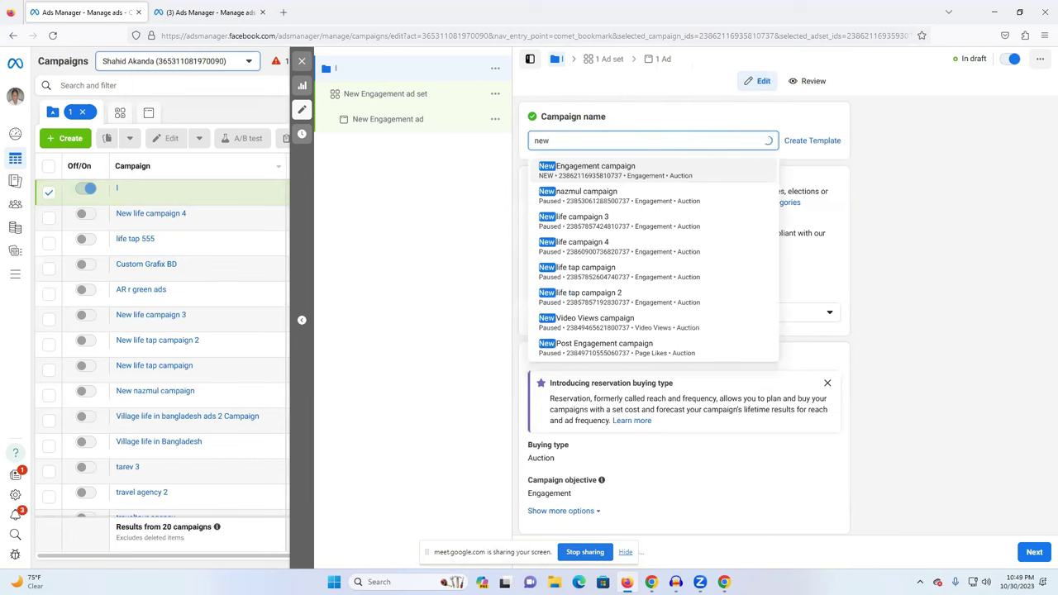
{"action": "type", "text": " lif"}
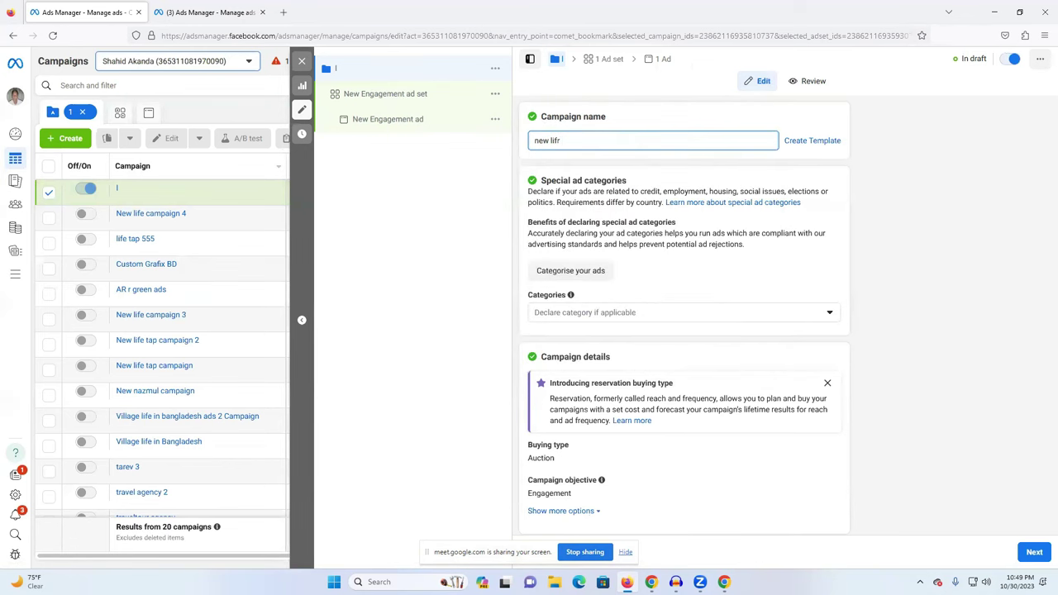
{"action": "type", "text": "e "}
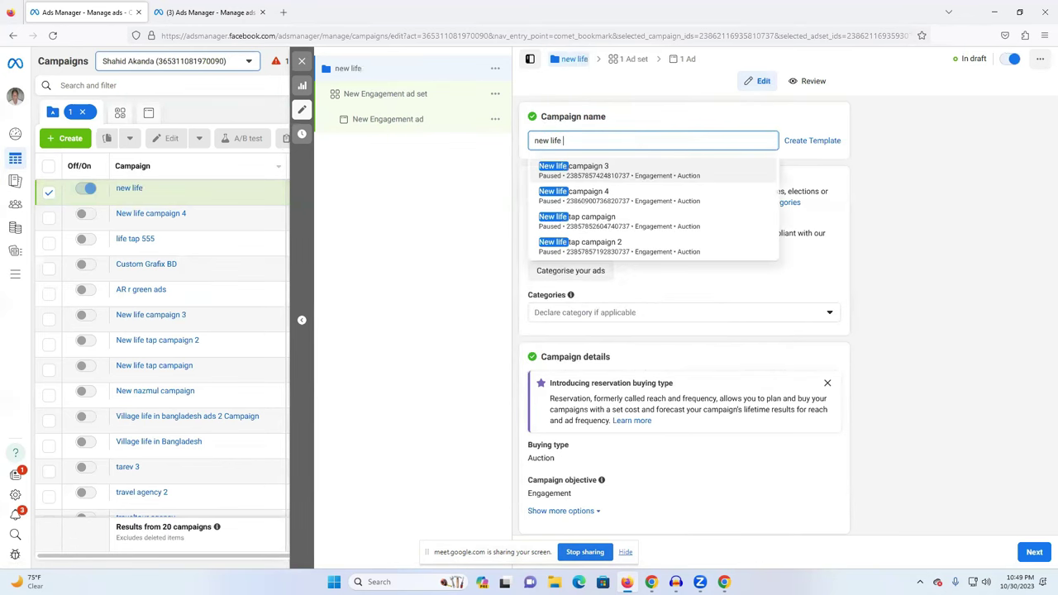
{"action": "type", "text": "lear"}
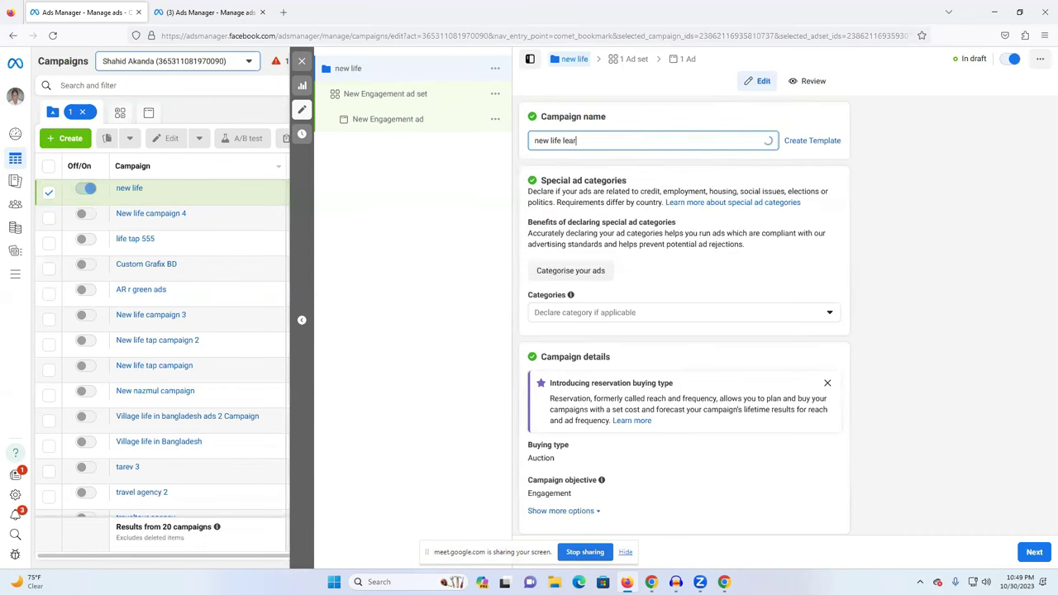
{"action": "type", "text": "ning ads"}
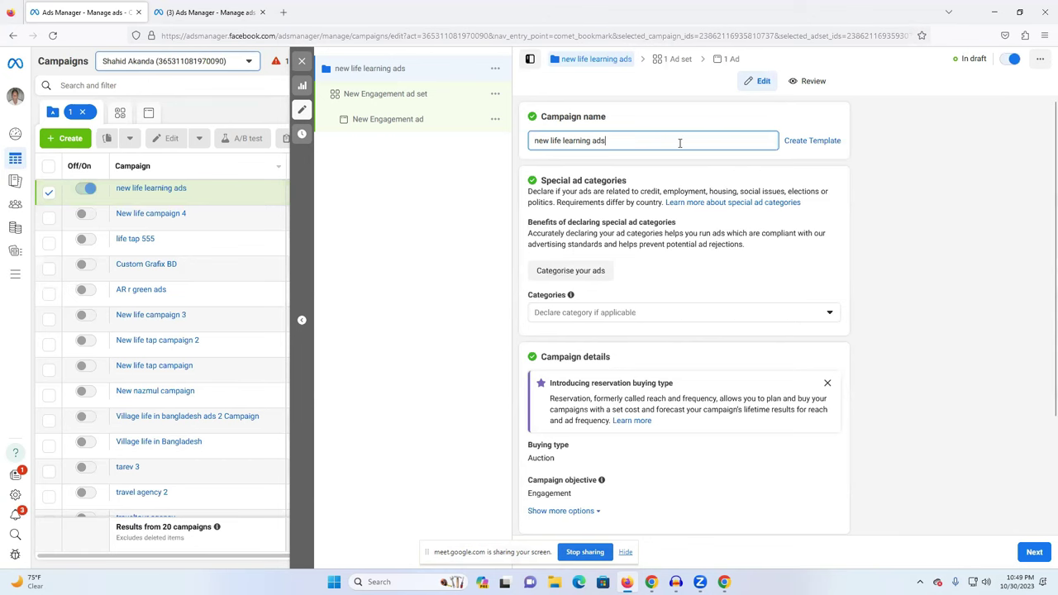
Try the special ad categories Social issues, elections or politics and Employment, clearing each one so that no category is declared.
{"action": "scroll", "coordinate": [648, 215], "scroll_direction": "down", "scroll_amount": 2}
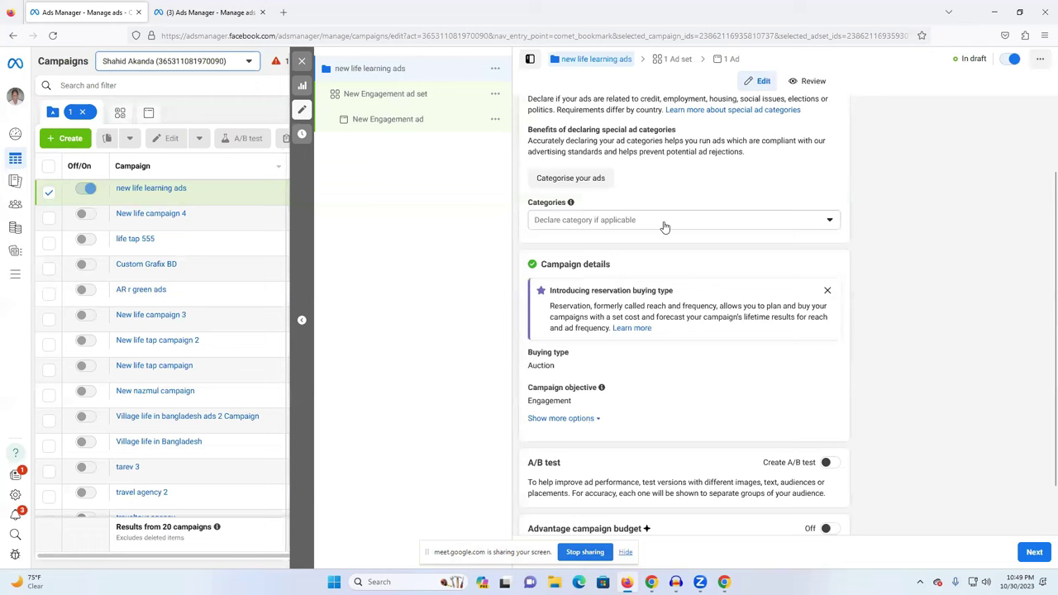
{"action": "left_click", "coordinate": [665, 223]}
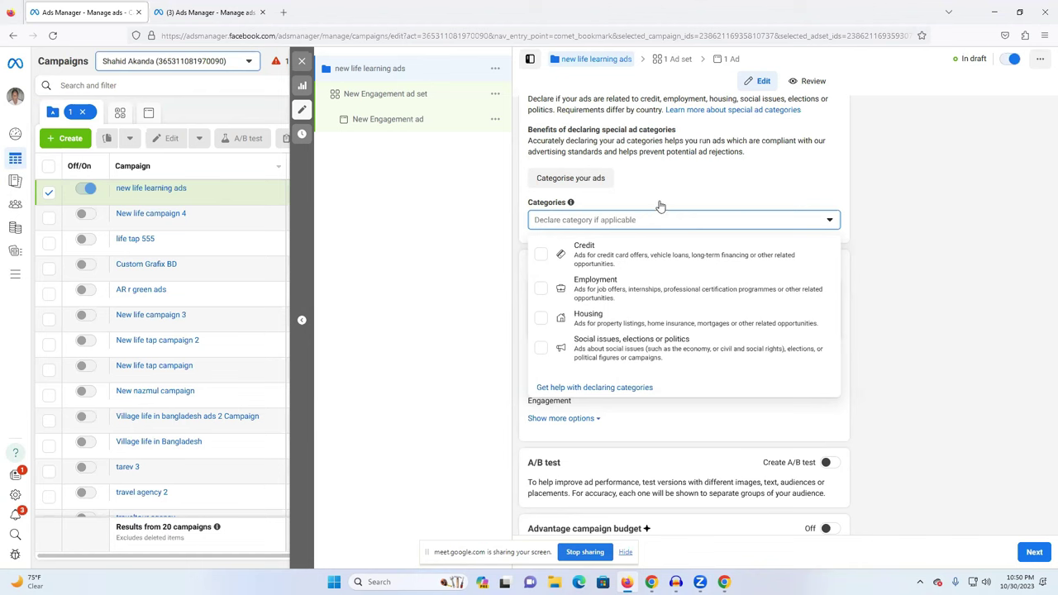
{"action": "left_click", "coordinate": [542, 350]}
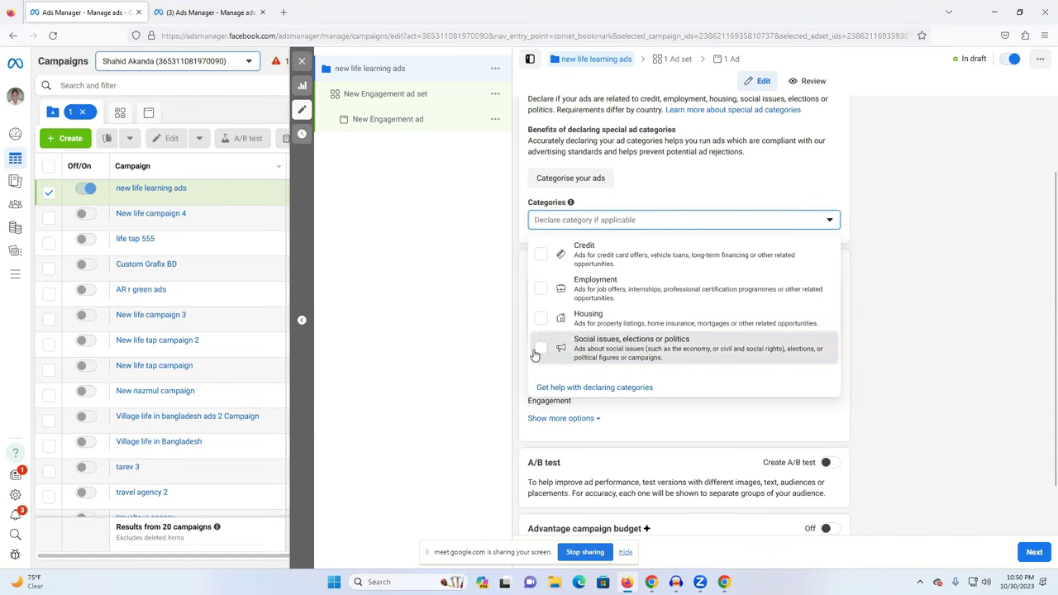
{"action": "left_click", "coordinate": [543, 350]}
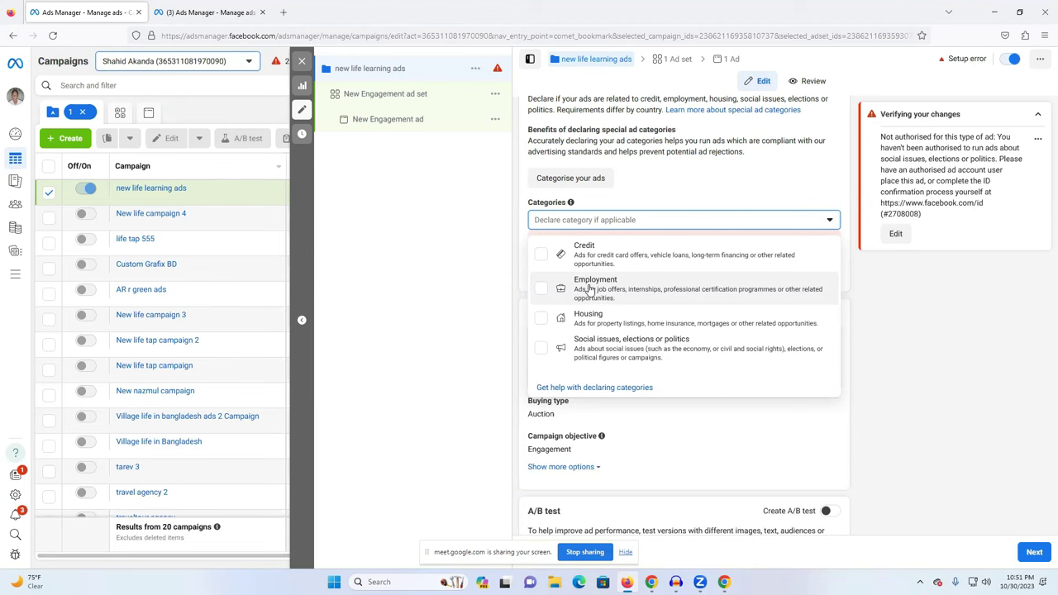
{"action": "left_click", "coordinate": [542, 293]}
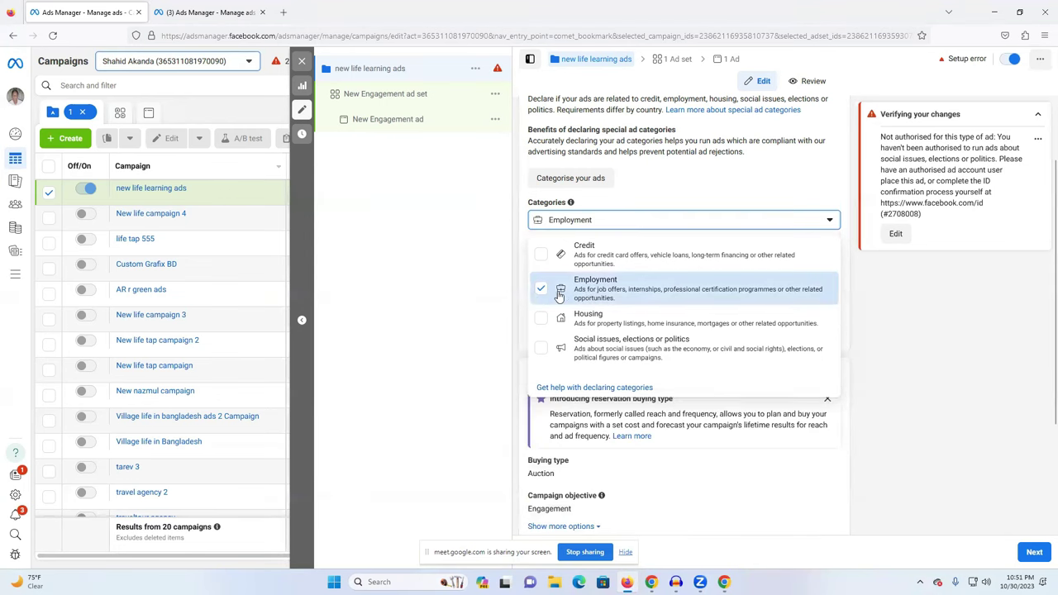
{"action": "left_click", "coordinate": [541, 291]}
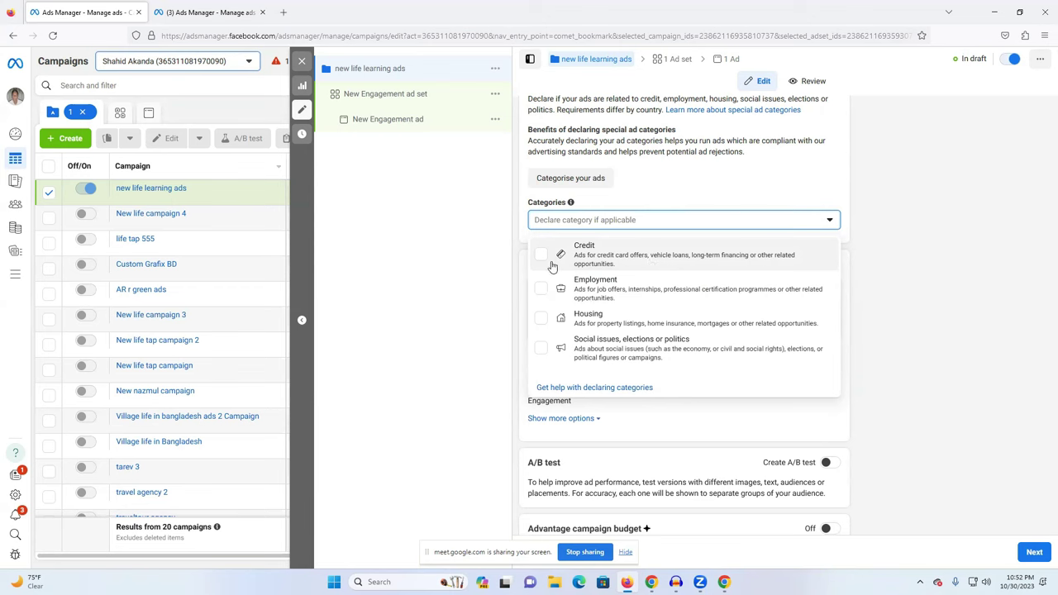
{"action": "left_click", "coordinate": [468, 253]}
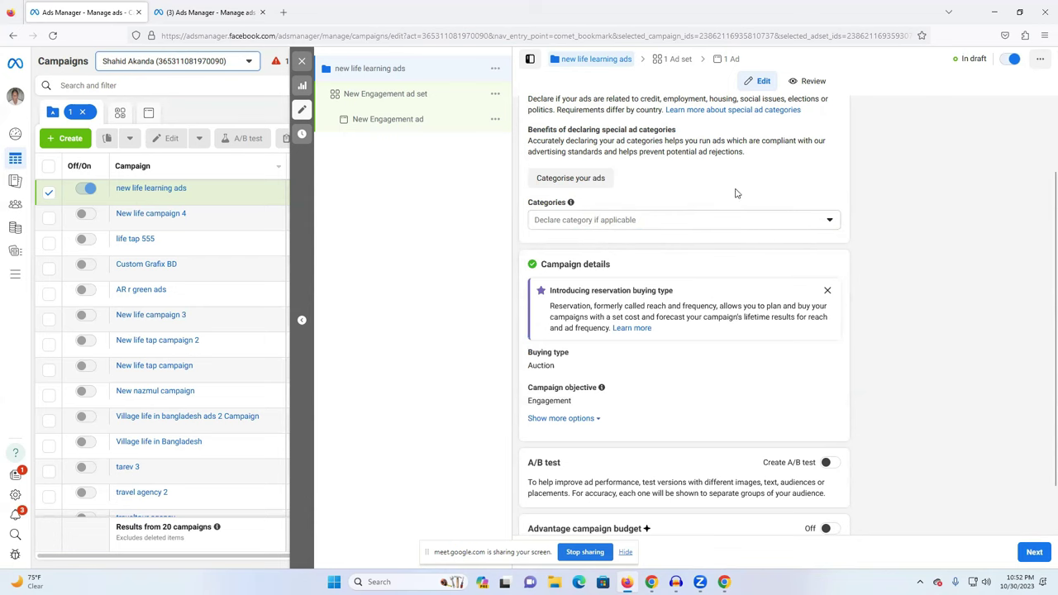
Open the campaign objective for editing in the campaign details and dismiss the reservation buying type notice.
{"action": "scroll", "coordinate": [745, 236], "scroll_direction": "down", "scroll_amount": 1}
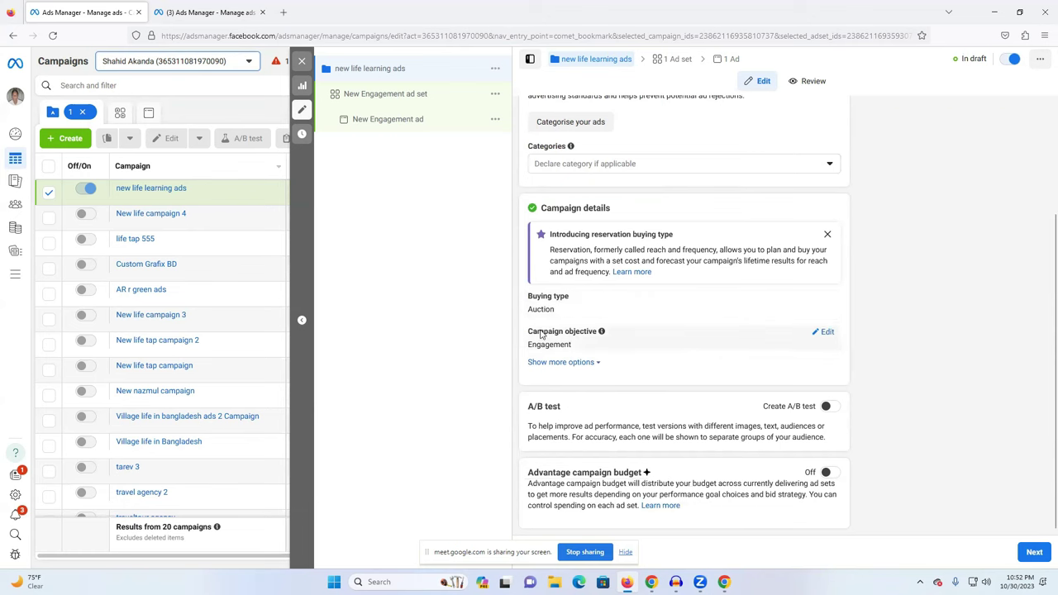
{"action": "left_click_drag", "start_coordinate": [543, 336], "coordinate": [612, 339]}
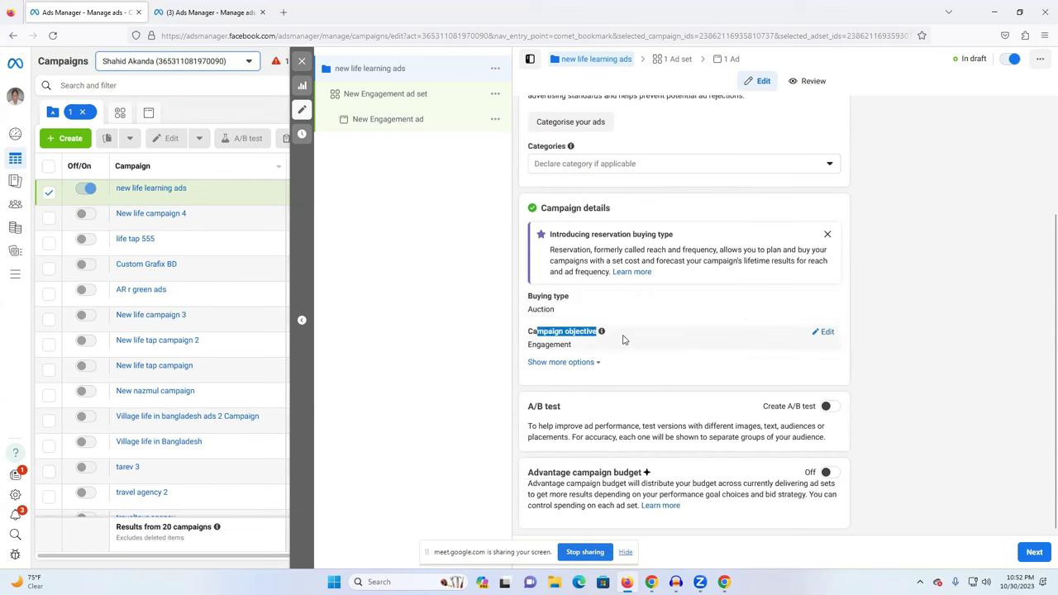
{"action": "left_click", "coordinate": [827, 334]}
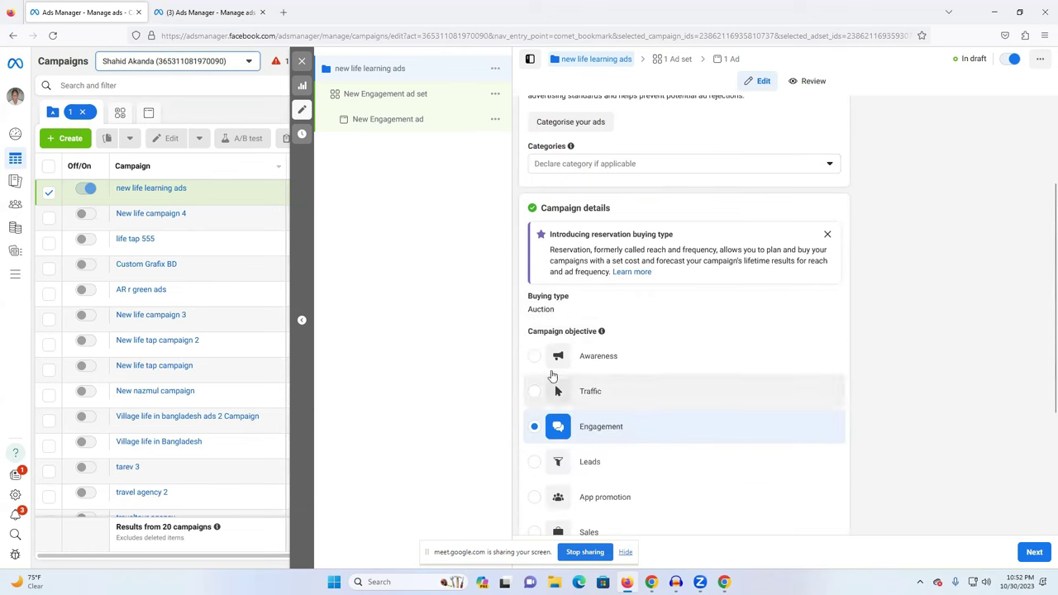
{"action": "scroll", "coordinate": [570, 363], "scroll_direction": "down", "scroll_amount": 2}
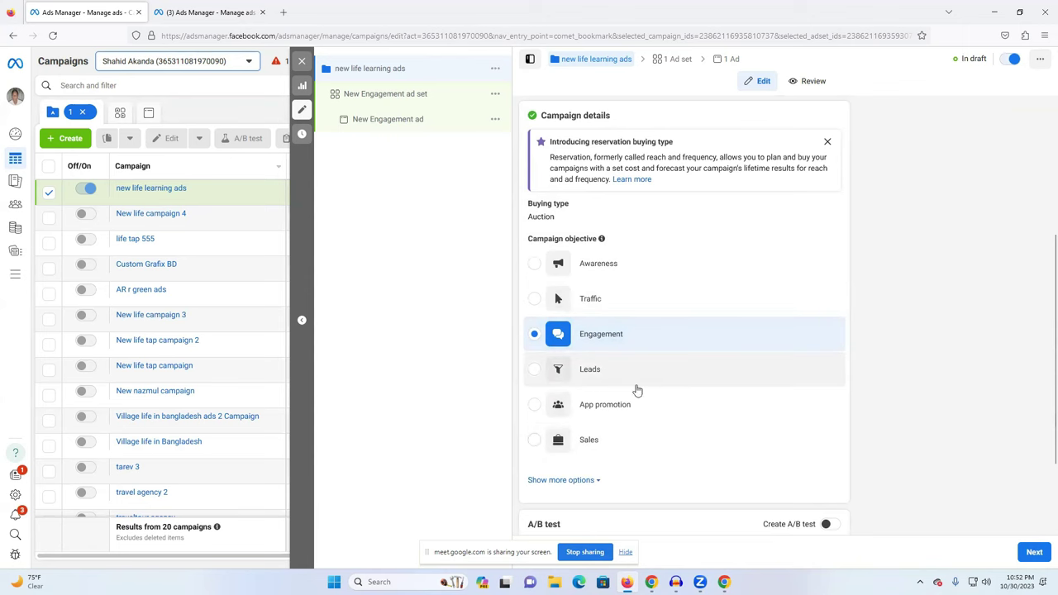
{"action": "left_click", "coordinate": [826, 141]}
Examine the campaign's name, special ad categories, buying type, objective options, A/B test and Advantage campaign budget settings.
{"action": "scroll", "coordinate": [662, 248], "scroll_direction": "up", "scroll_amount": 2}
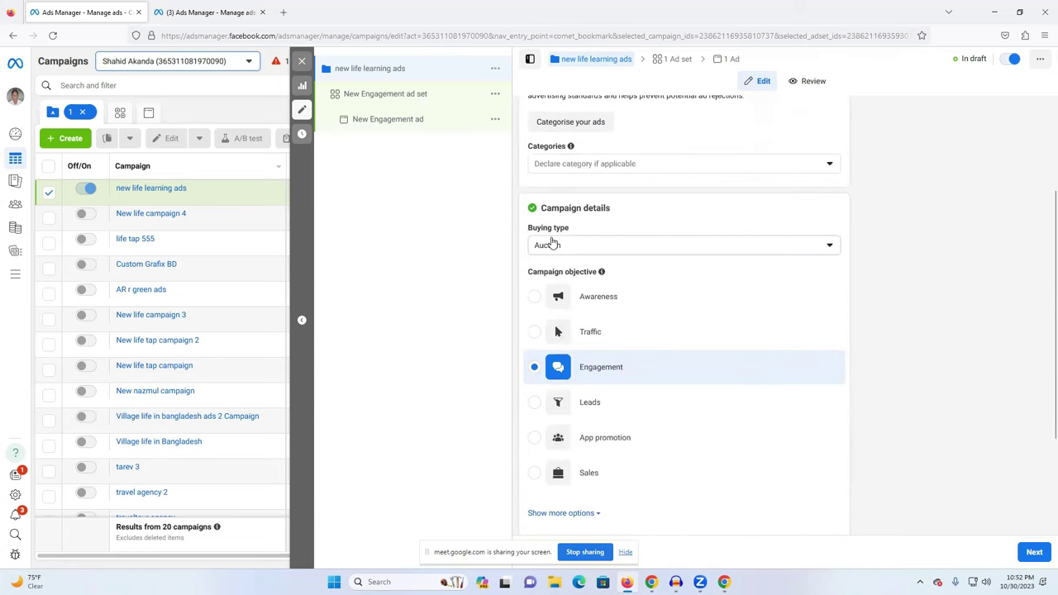
{"action": "scroll", "coordinate": [579, 248], "scroll_direction": "down", "scroll_amount": 2}
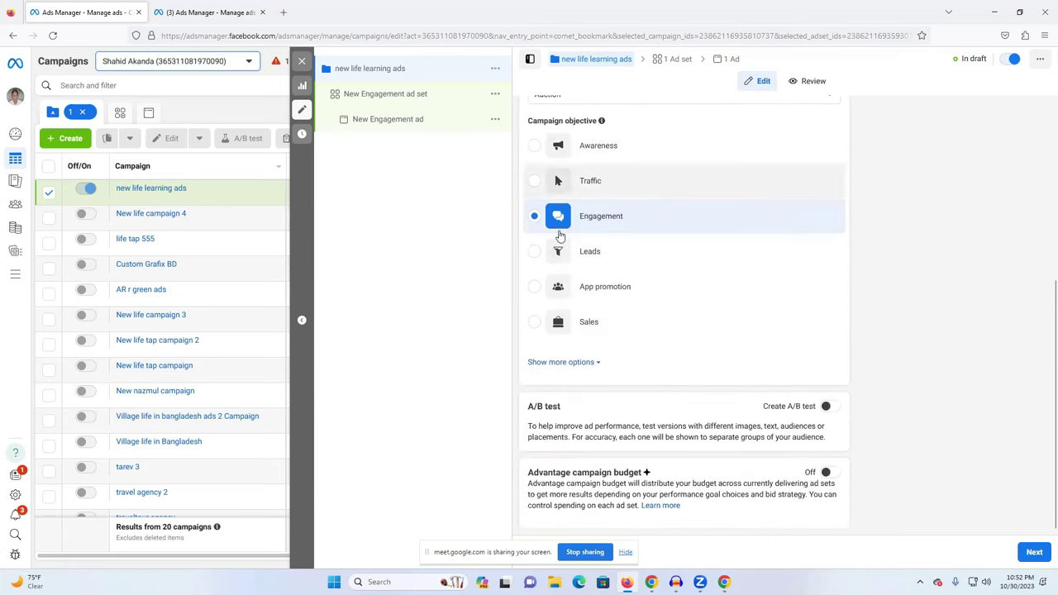
{"action": "scroll", "coordinate": [802, 225], "scroll_direction": "up", "scroll_amount": 4}
{"action": "scroll", "coordinate": [616, 248], "scroll_direction": "down", "scroll_amount": 3}
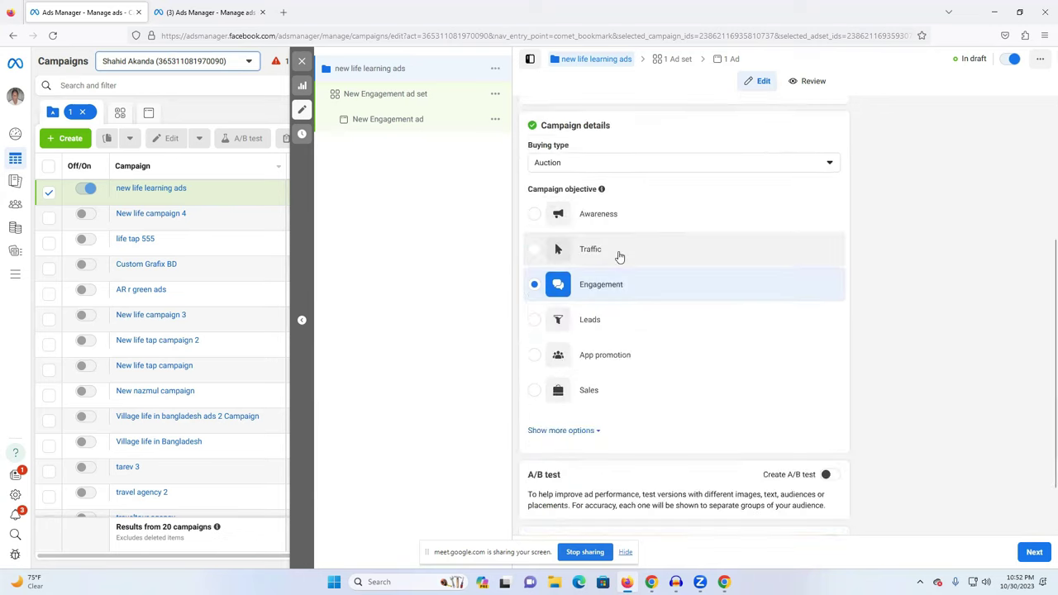
{"action": "scroll", "coordinate": [653, 283], "scroll_direction": "up", "scroll_amount": 3}
{"action": "left_click", "coordinate": [564, 141]}
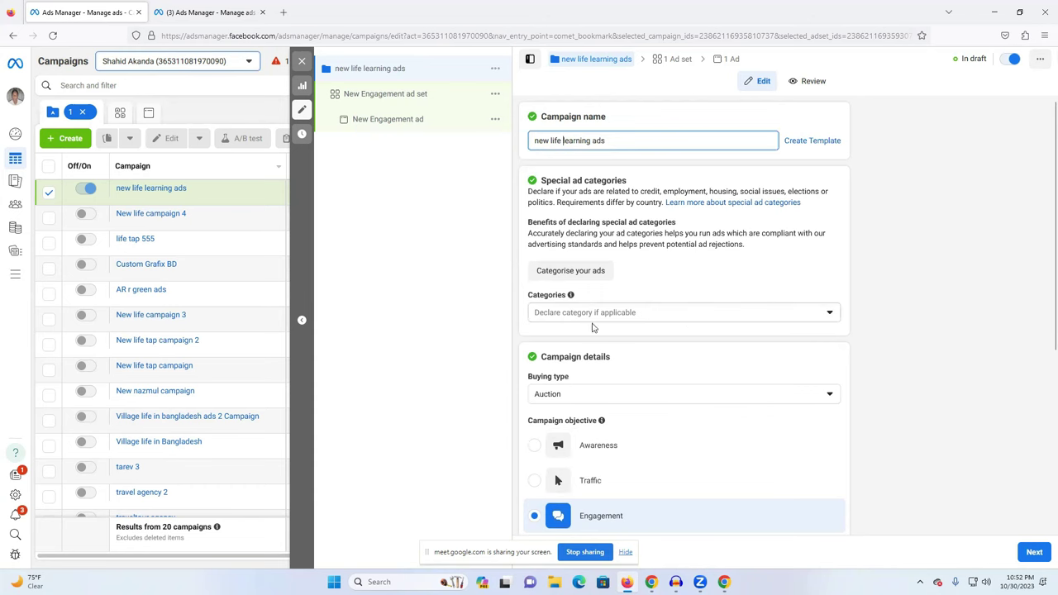
{"action": "scroll", "coordinate": [552, 333], "scroll_direction": "down", "scroll_amount": 1}
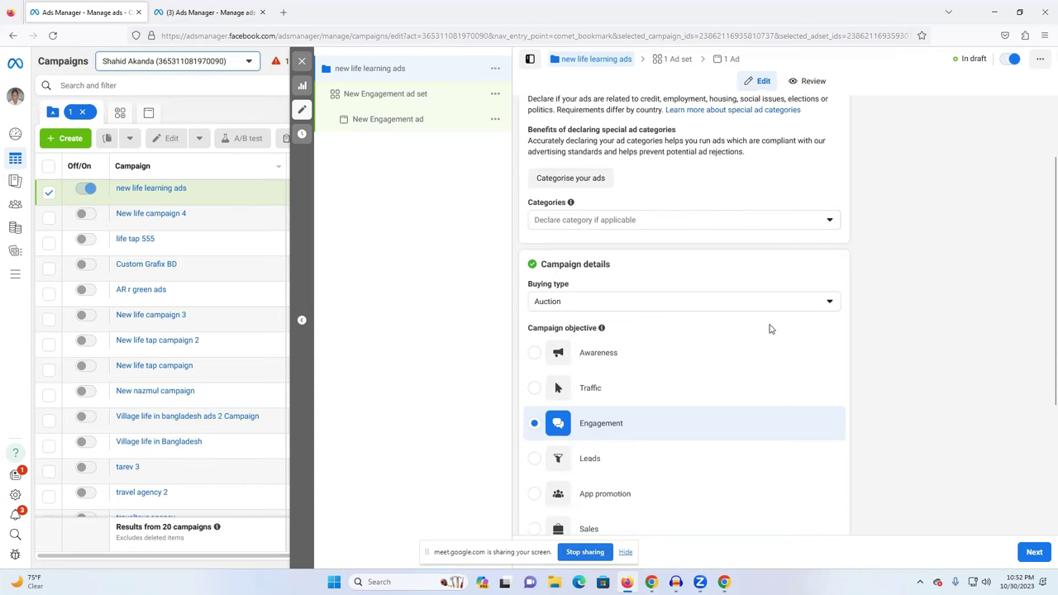
{"action": "scroll", "coordinate": [777, 318], "scroll_direction": "down", "scroll_amount": 2}
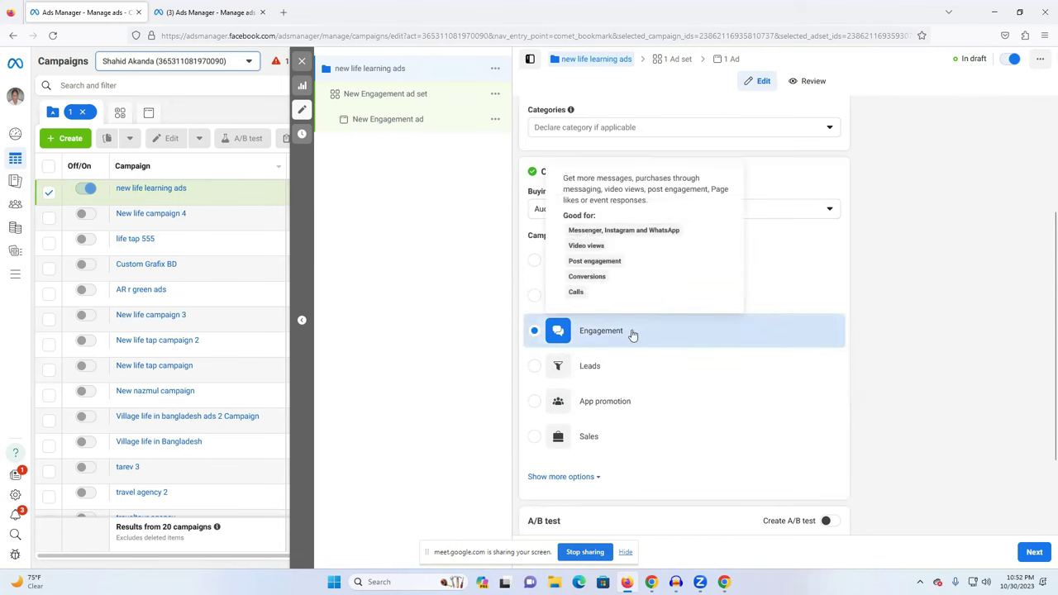
{"action": "scroll", "coordinate": [785, 347], "scroll_direction": "down", "scroll_amount": 2}
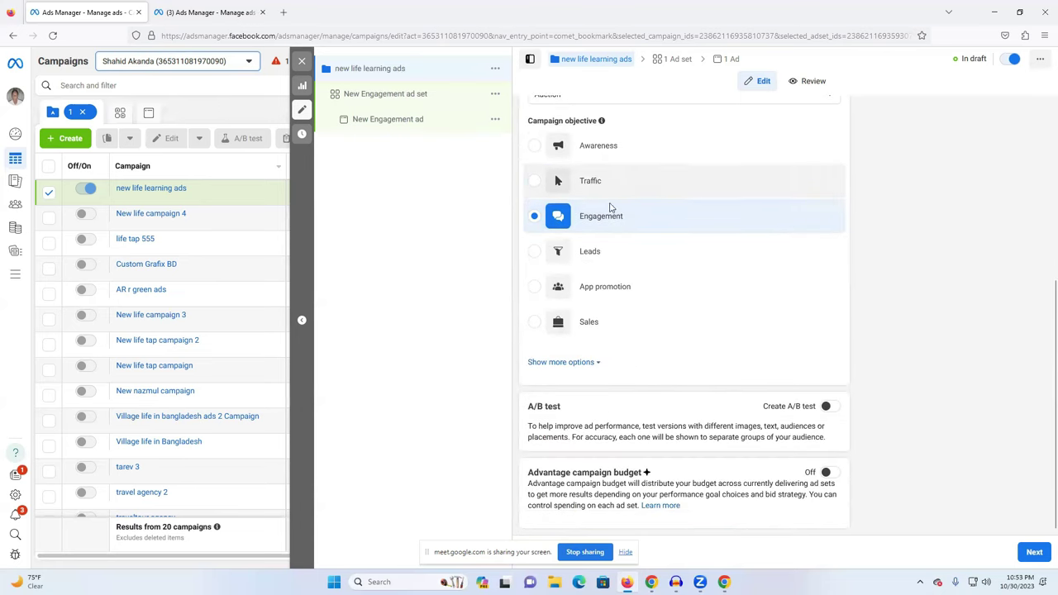
{"action": "scroll", "coordinate": [687, 330], "scroll_direction": "up", "scroll_amount": 5}
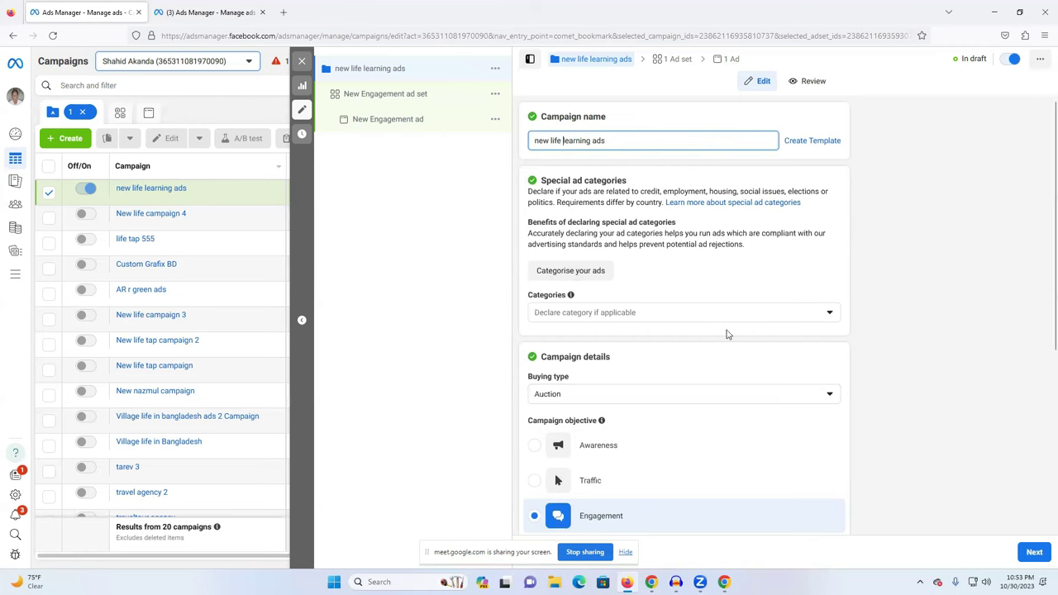
Continue from the campaign settings to its ad set and rename the ad set as "new life ad set".
{"action": "scroll", "coordinate": [726, 334], "scroll_direction": "down", "scroll_amount": 2}
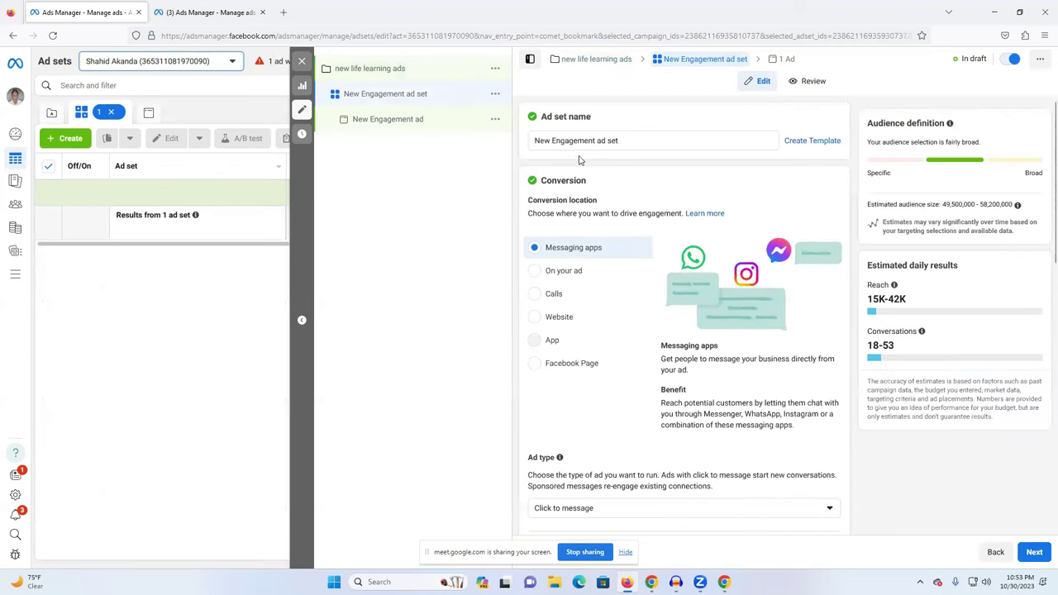
{"action": "left_click_drag", "start_coordinate": [599, 141], "coordinate": [530, 140]}
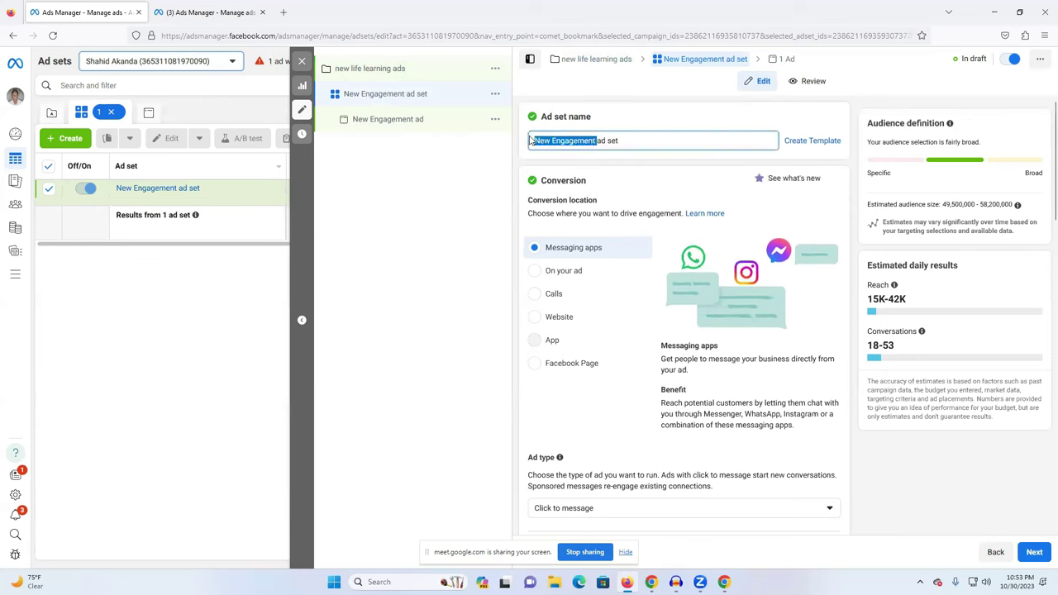
{"action": "type", "text": "nee"}
{"action": "key", "text": "BackSpace"}
{"action": "type", "text": "w "}
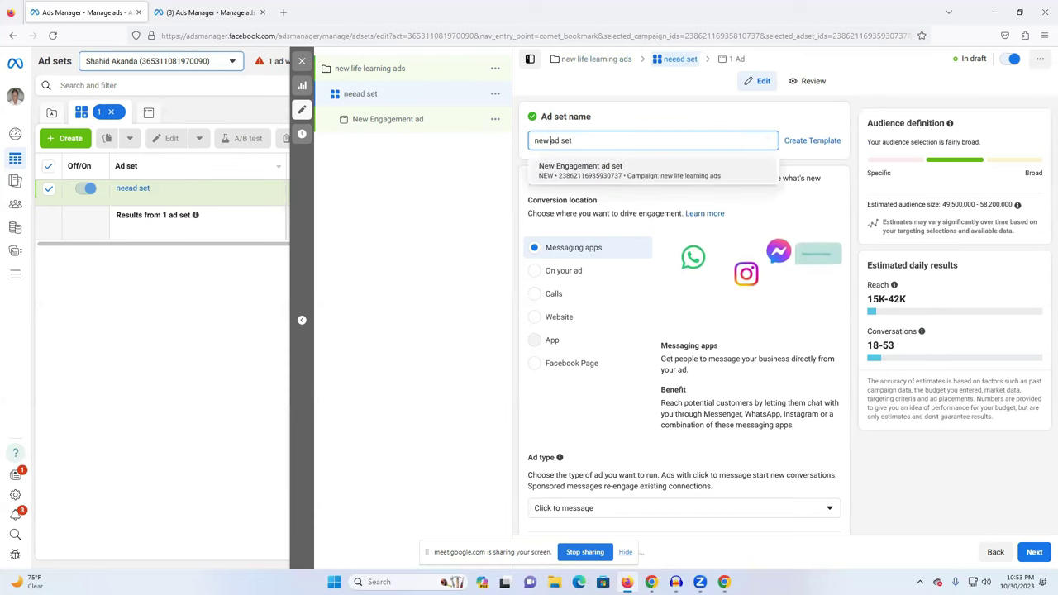
{"action": "type", "text": "life"}
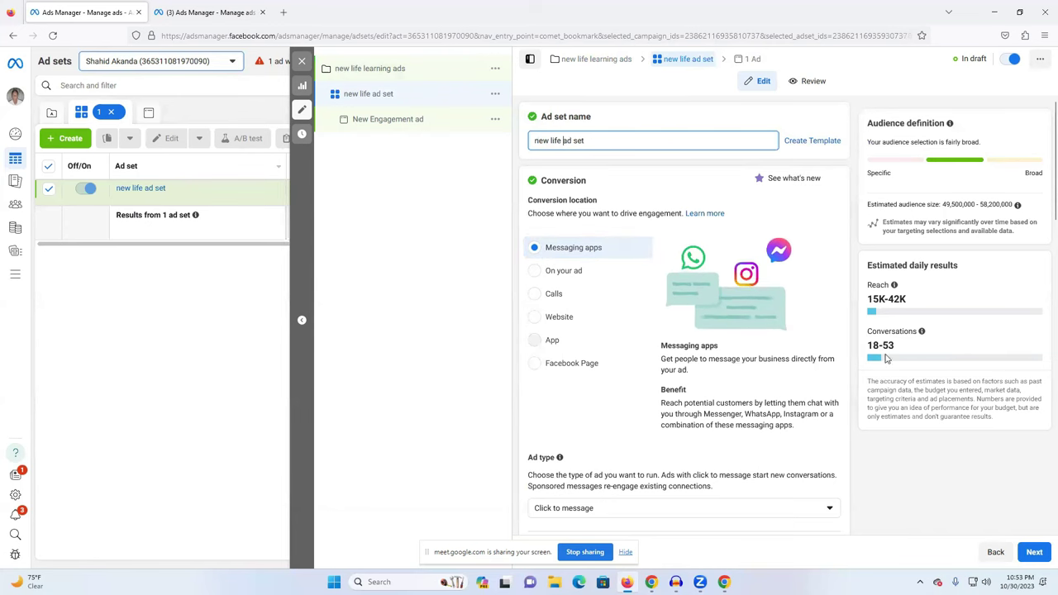
Examine the ad set's estimated daily results, conversion location options and budget and schedule settings.
{"action": "mouse_move", "coordinate": [868, 331]}
{"action": "left_mouse_down"}
{"action": "mouse_move", "coordinate": [919, 334]}
{"action": "mouse_move", "coordinate": [869, 347]}
{"action": "left_mouse_up"}
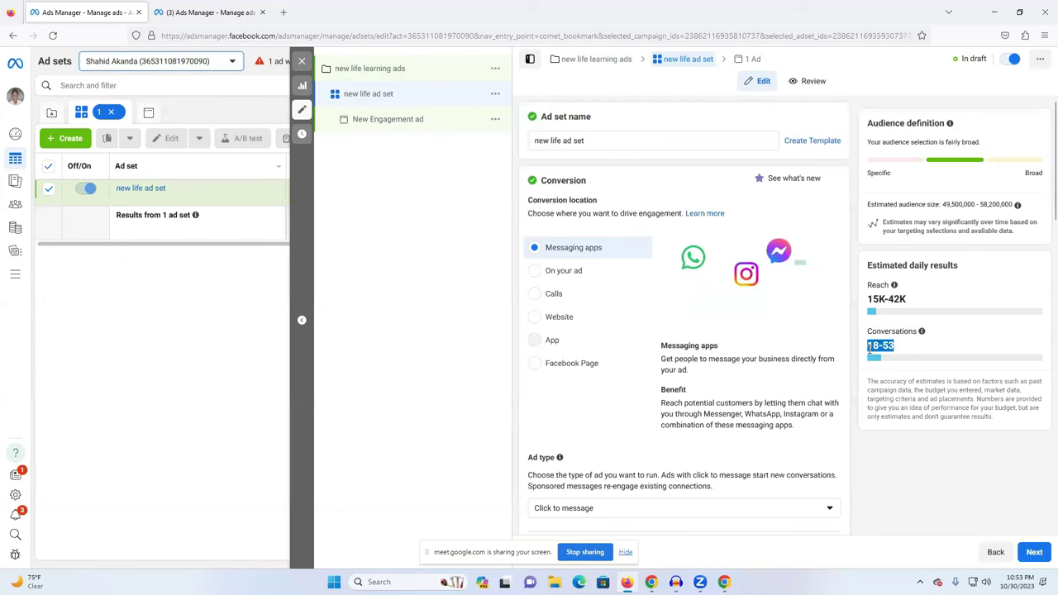
{"action": "scroll", "coordinate": [670, 359], "scroll_direction": "down", "scroll_amount": 3}
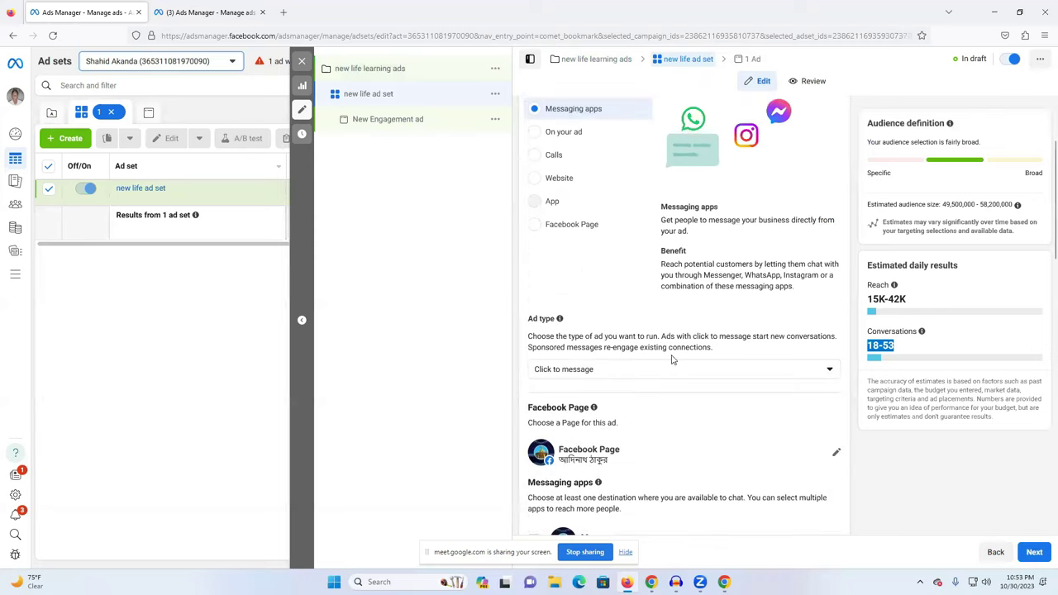
{"action": "scroll", "coordinate": [749, 375], "scroll_direction": "down", "scroll_amount": 6}
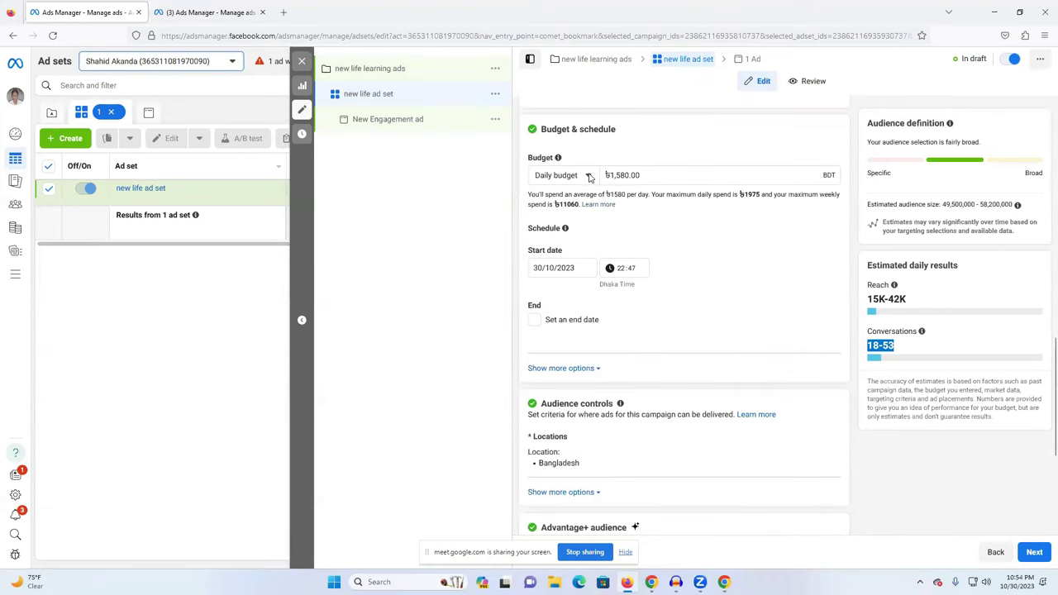
{"action": "scroll", "coordinate": [609, 192], "scroll_direction": "up", "scroll_amount": 10}
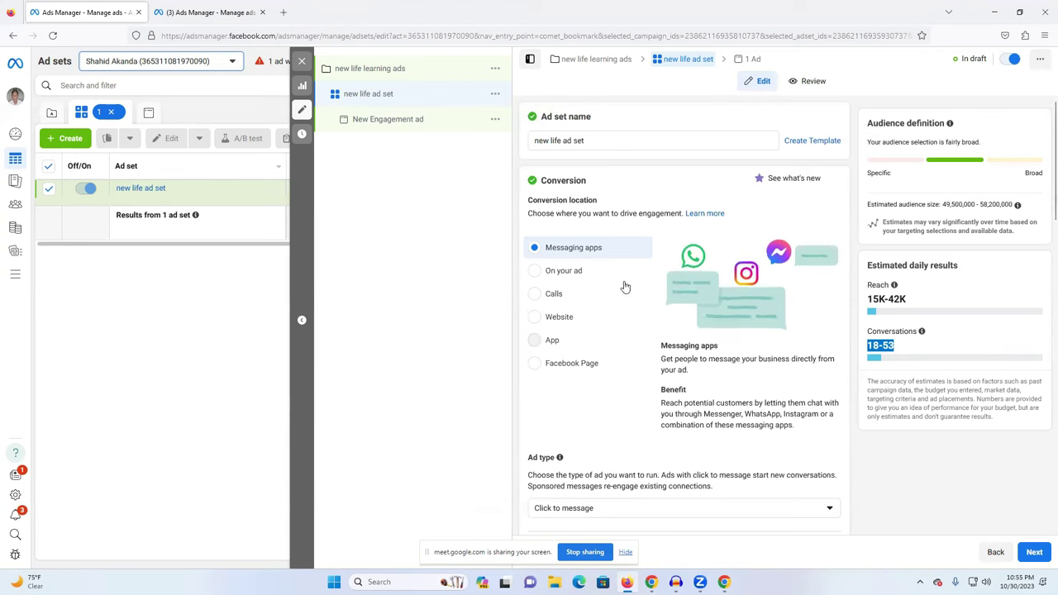
{"action": "mouse_move", "coordinate": [915, 349]}
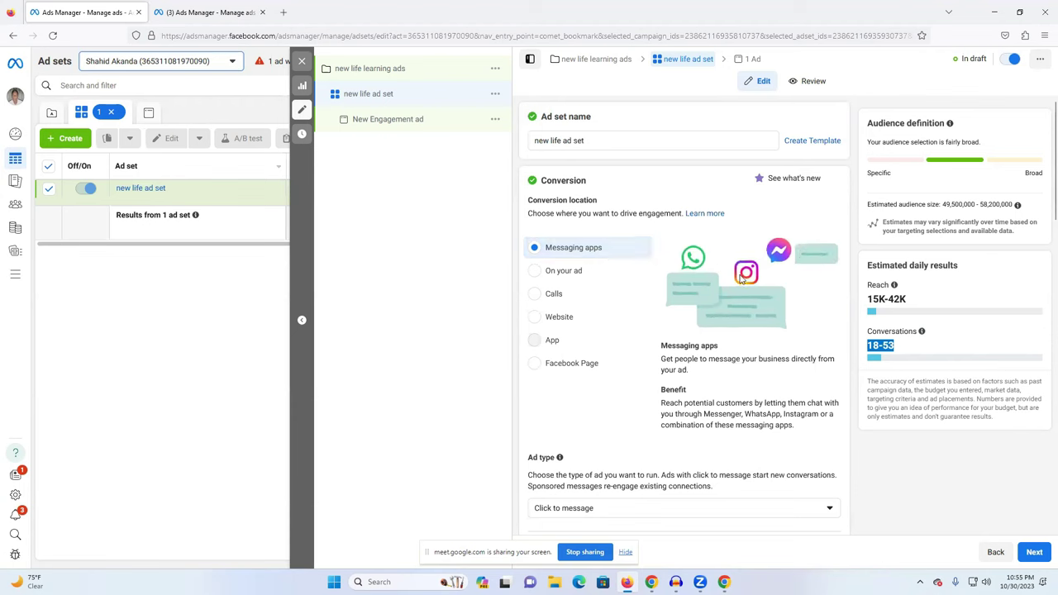
Compare estimated results for the conversion locations On your ad, Calls, Website and Facebook Page, and return to Messaging apps.
{"action": "left_click", "coordinate": [569, 279]}
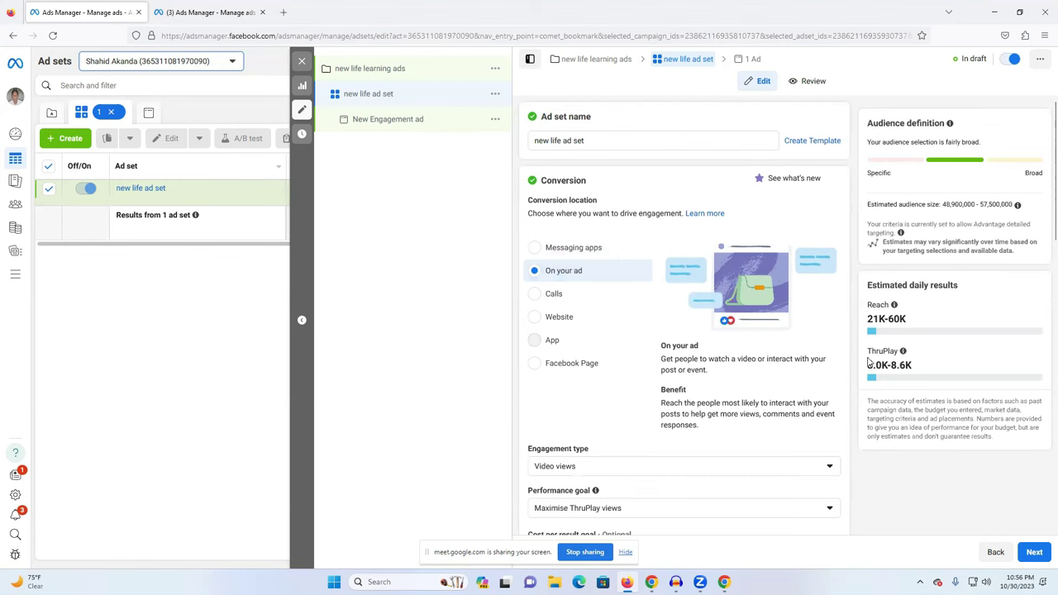
{"action": "left_click", "coordinate": [569, 295]}
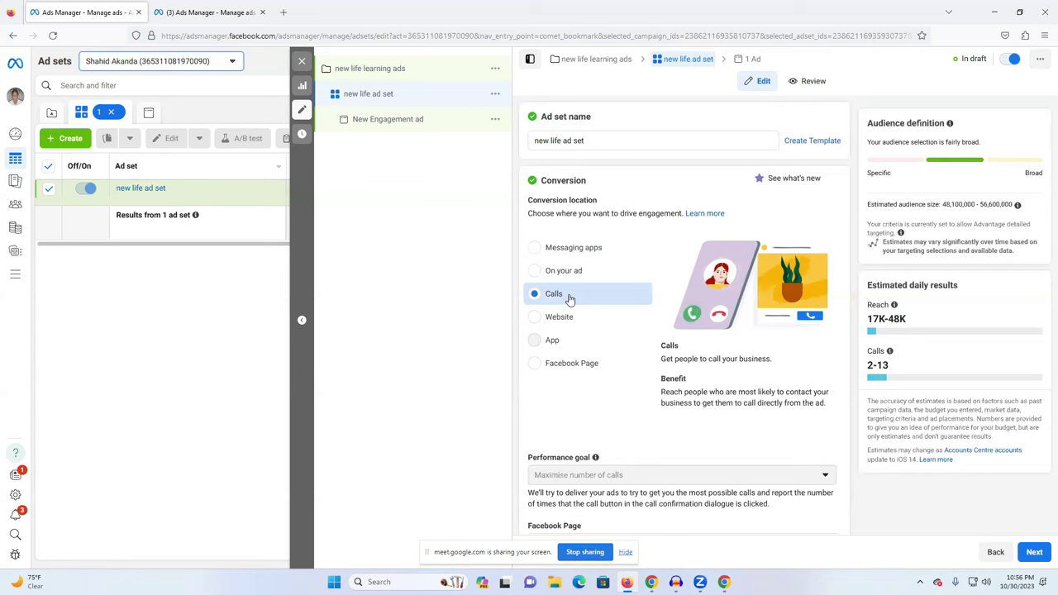
{"action": "left_click", "coordinate": [559, 325]}
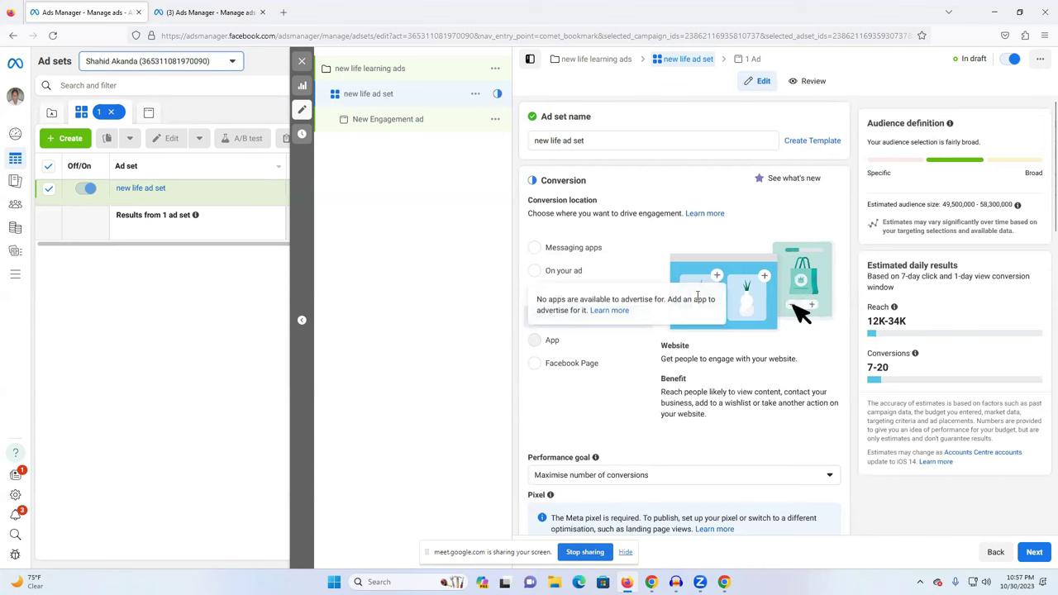
{"action": "left_click", "coordinate": [537, 364]}
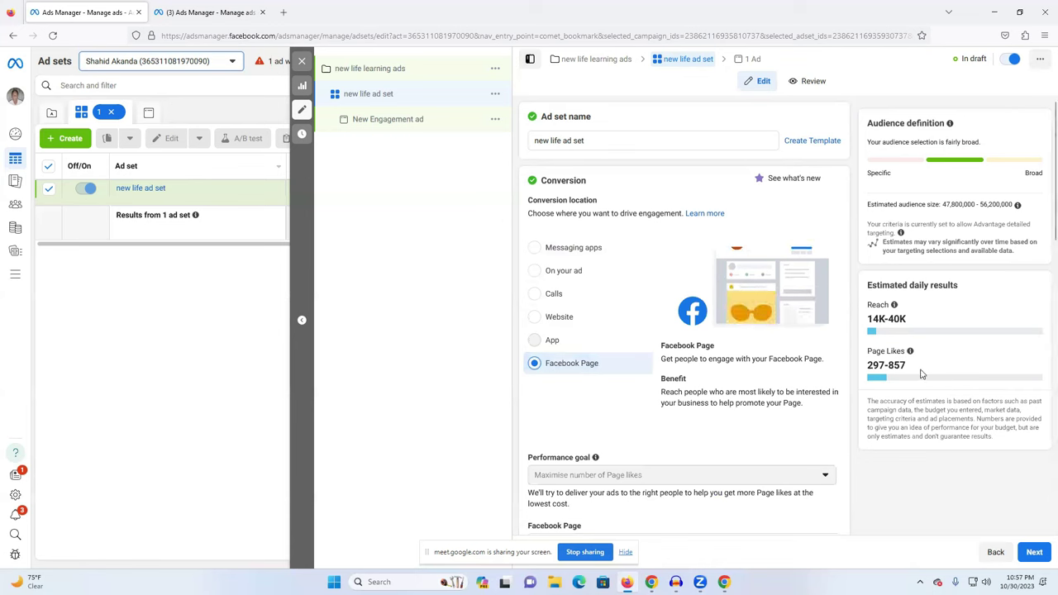
{"action": "left_click_drag", "start_coordinate": [908, 366], "coordinate": [867, 365]}
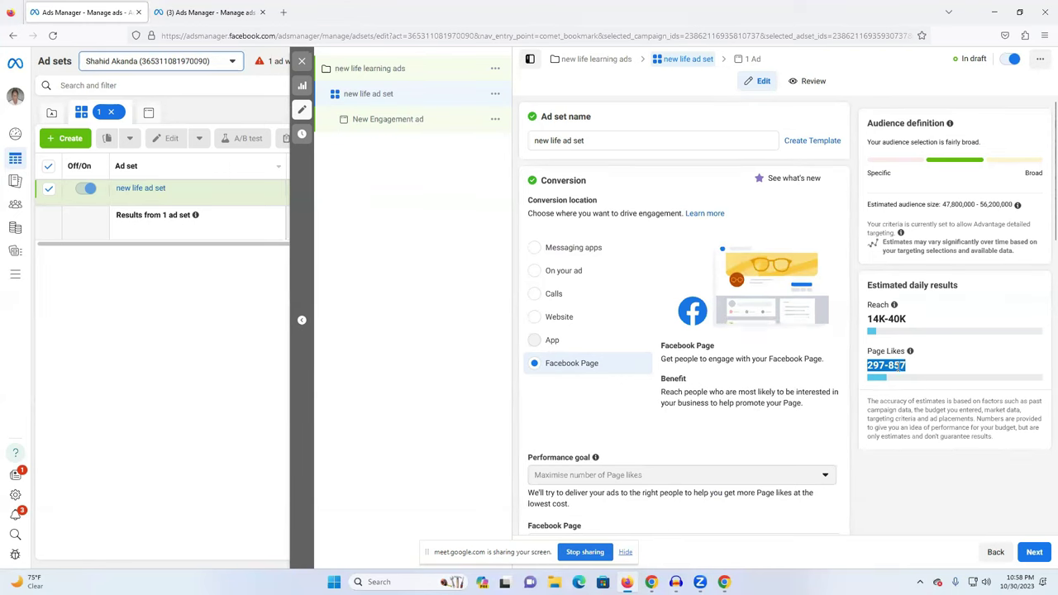
{"action": "left_click_drag", "start_coordinate": [866, 356], "coordinate": [929, 355]}
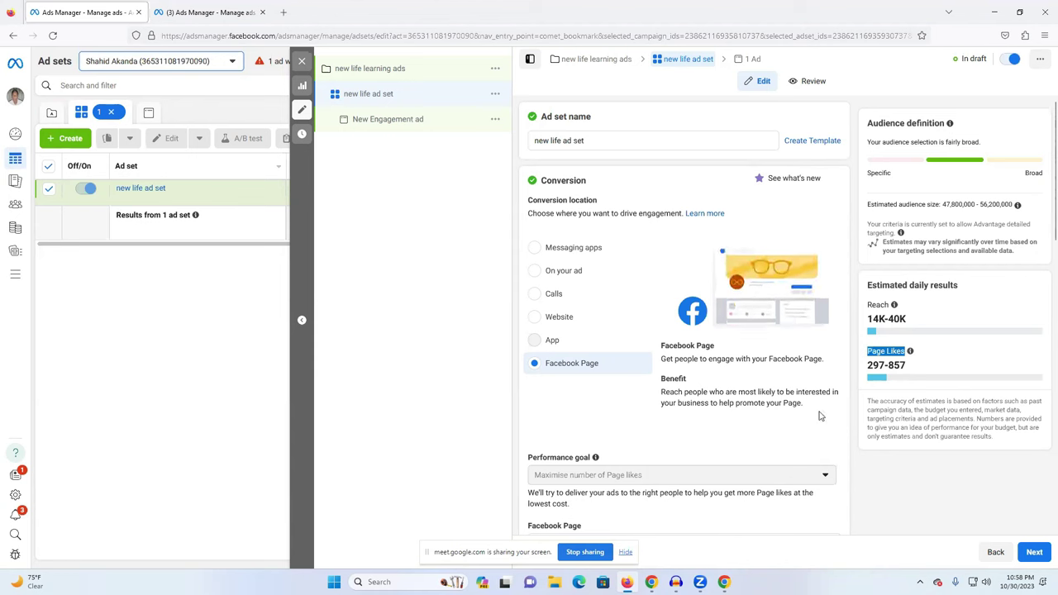
{"action": "left_click", "coordinate": [587, 254]}
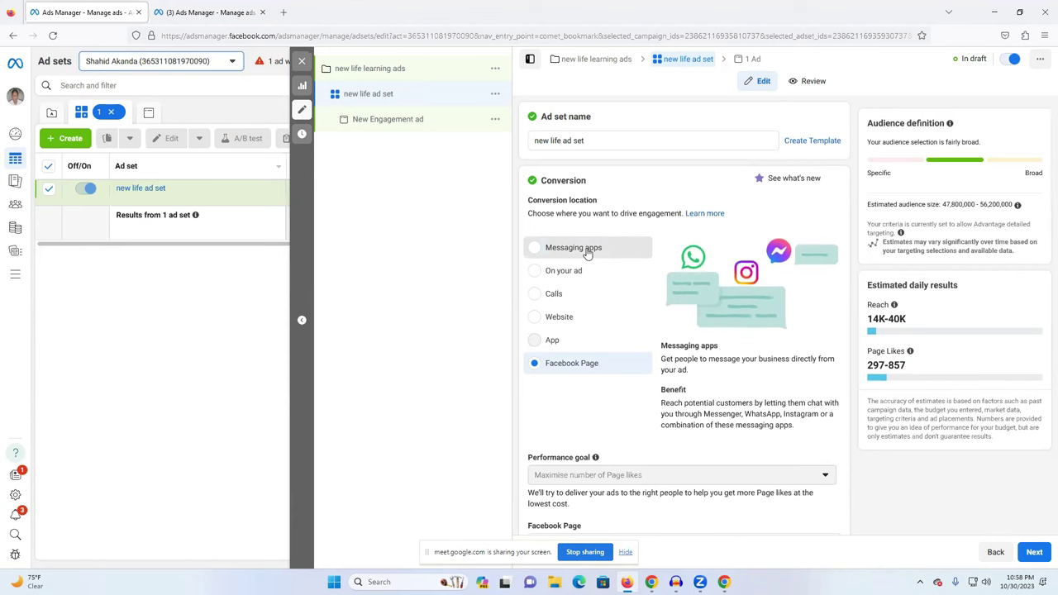
{"action": "left_click", "coordinate": [587, 253]}
Choose New Life Learning Institute as the Facebook Page for the ad.
{"action": "scroll", "coordinate": [612, 347], "scroll_direction": "down", "scroll_amount": 2}
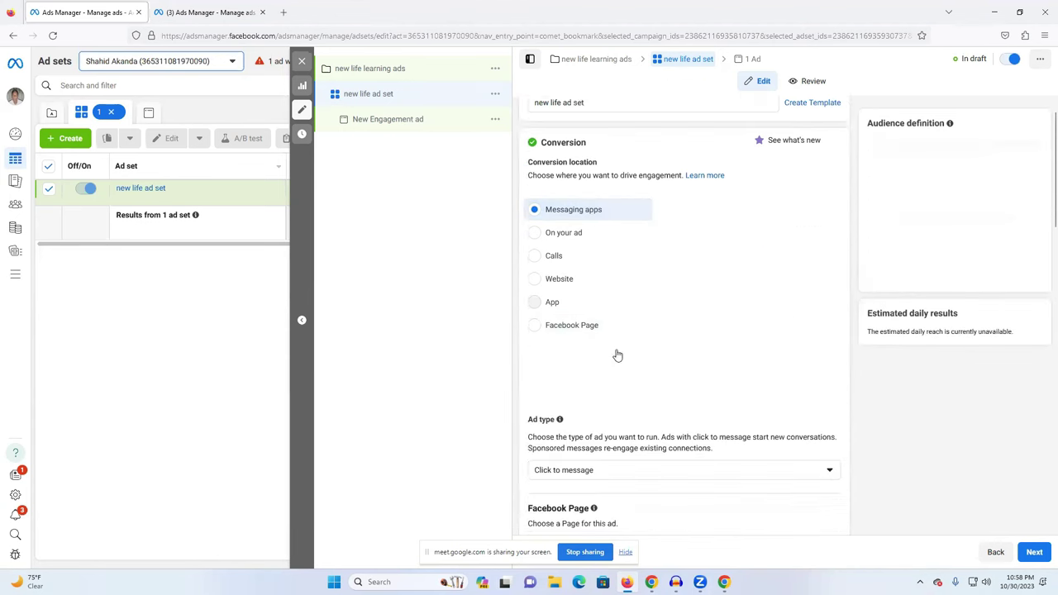
{"action": "scroll", "coordinate": [592, 393], "scroll_direction": "down", "scroll_amount": 2}
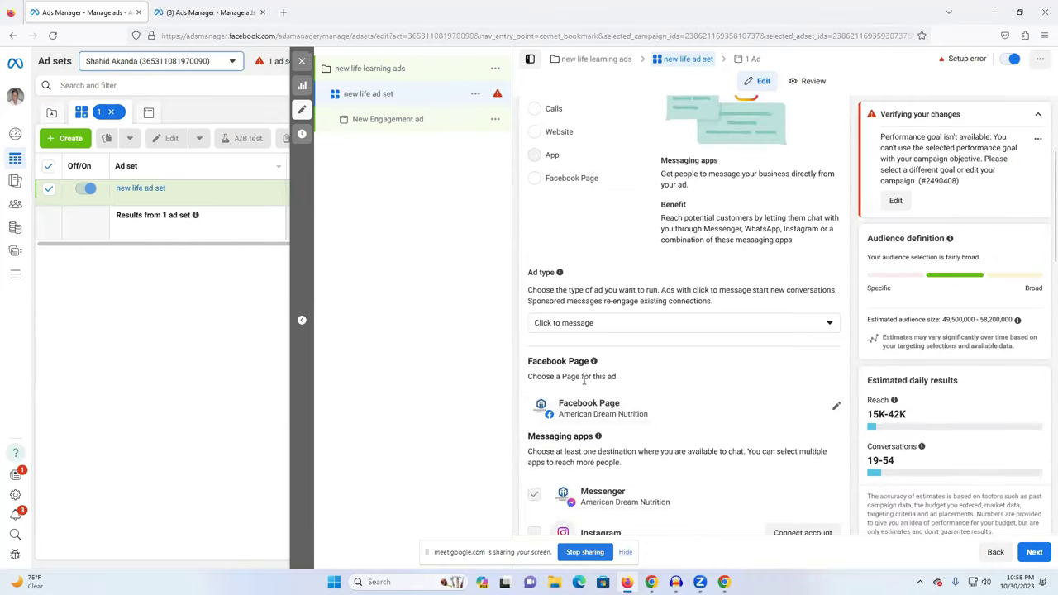
{"action": "scroll", "coordinate": [586, 377], "scroll_direction": "down", "scroll_amount": 1}
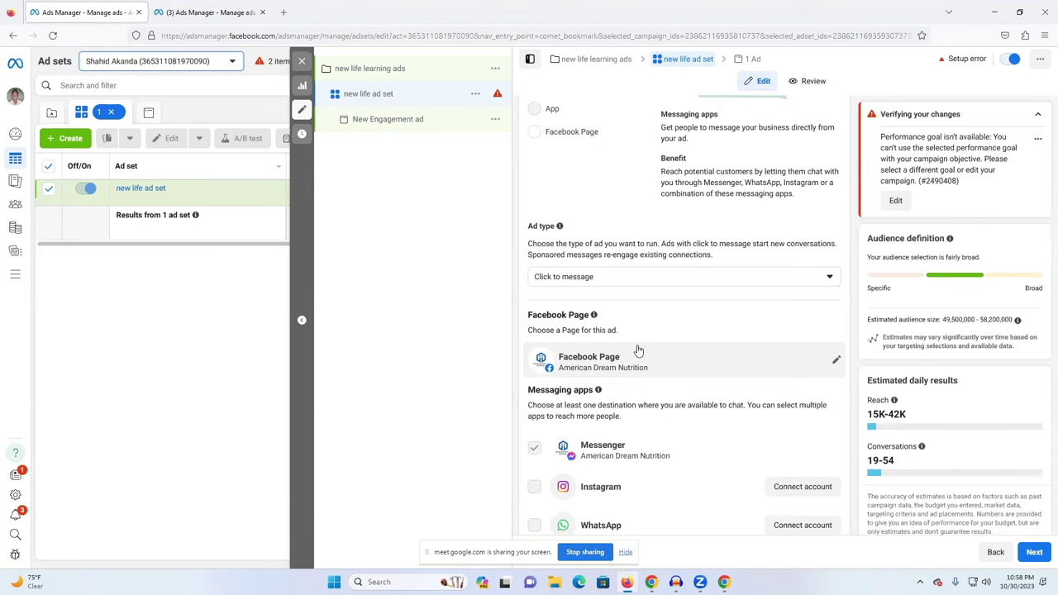
{"action": "left_click", "coordinate": [835, 361]}
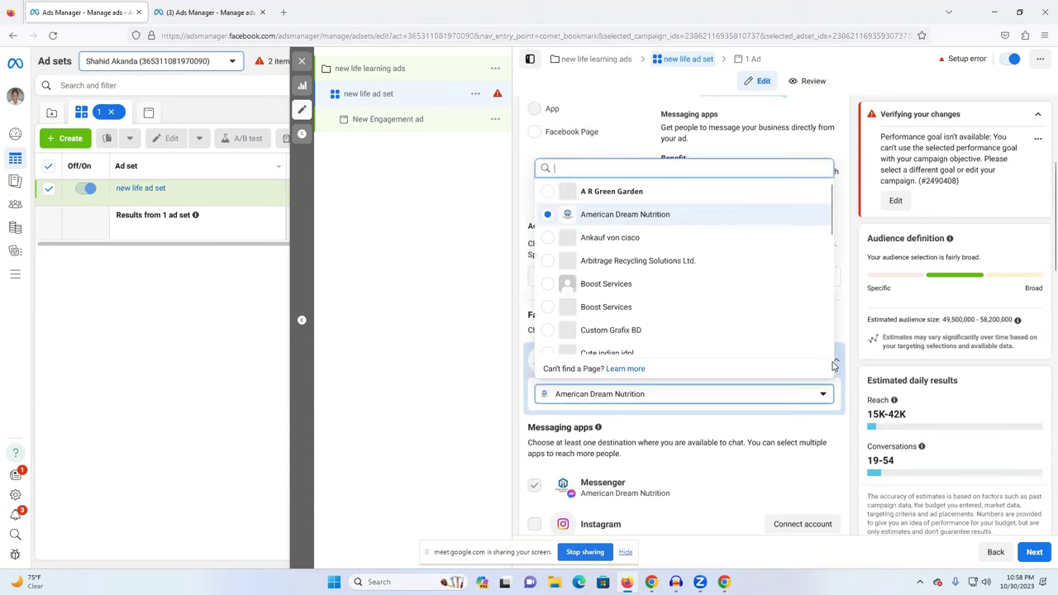
{"action": "scroll", "coordinate": [633, 281], "scroll_direction": "down", "scroll_amount": 5}
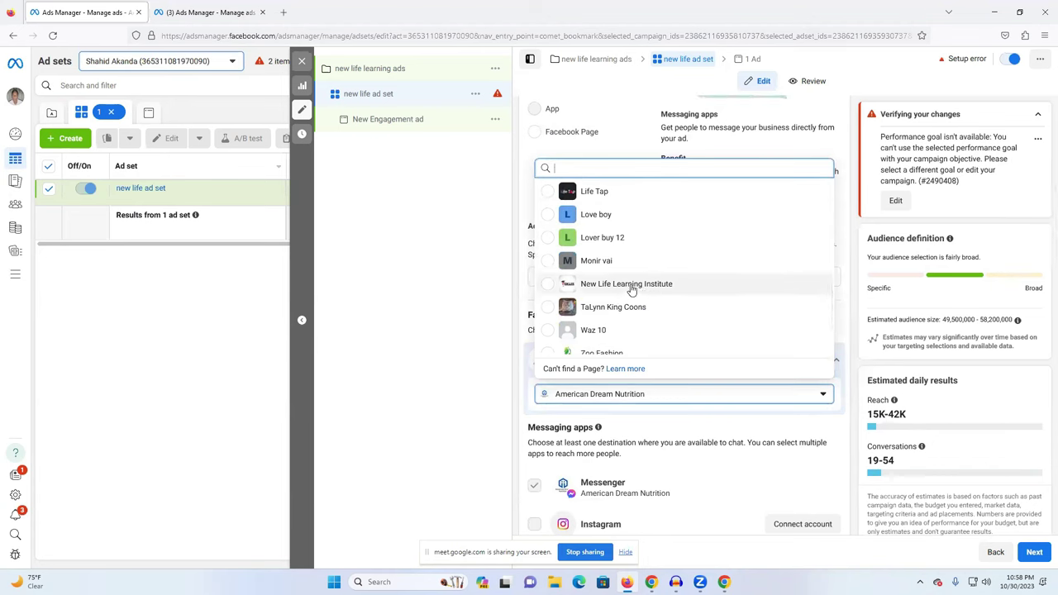
{"action": "left_click", "coordinate": [632, 286]}
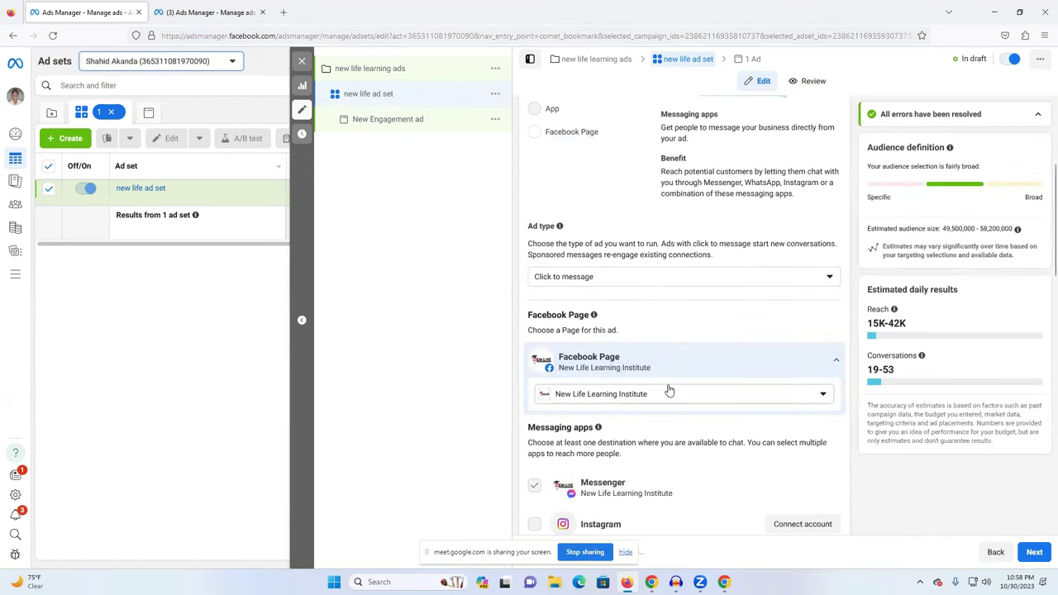
Review the messaging app destinations, performance goal and bid control, and reveal the additional charging and delivery options.
{"action": "scroll", "coordinate": [714, 371], "scroll_direction": "down", "scroll_amount": 1}
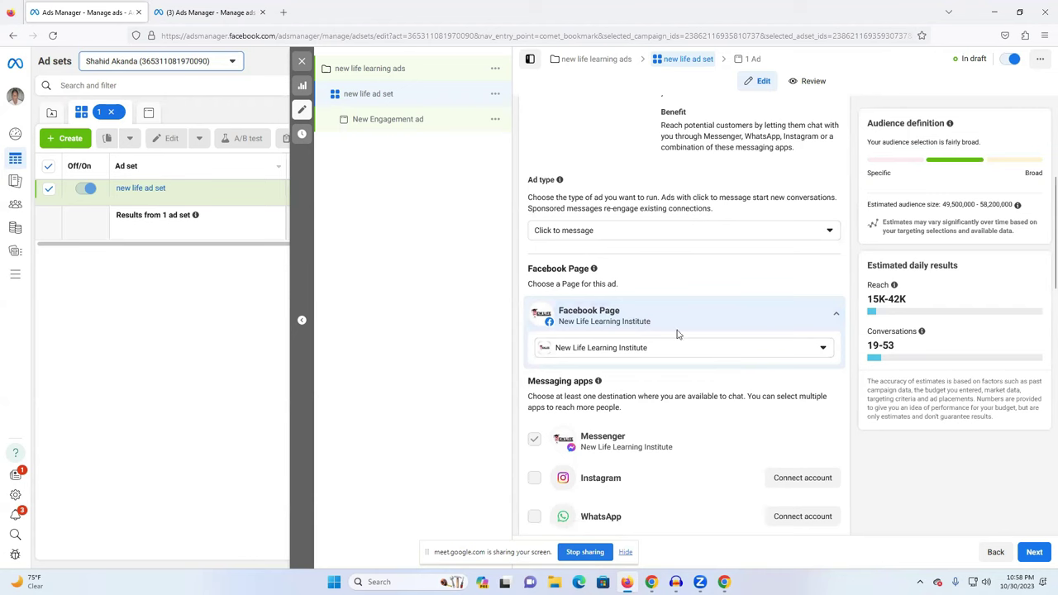
{"action": "scroll", "coordinate": [683, 392], "scroll_direction": "down", "scroll_amount": 3}
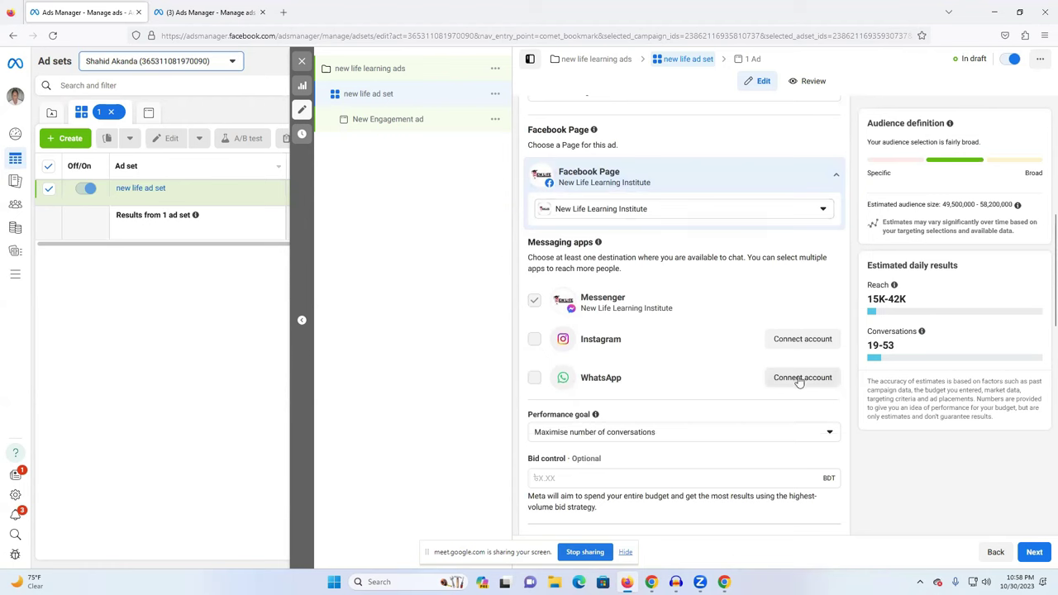
{"action": "scroll", "coordinate": [676, 362], "scroll_direction": "down", "scroll_amount": 1}
{"action": "scroll", "coordinate": [678, 364], "scroll_direction": "down", "scroll_amount": 1}
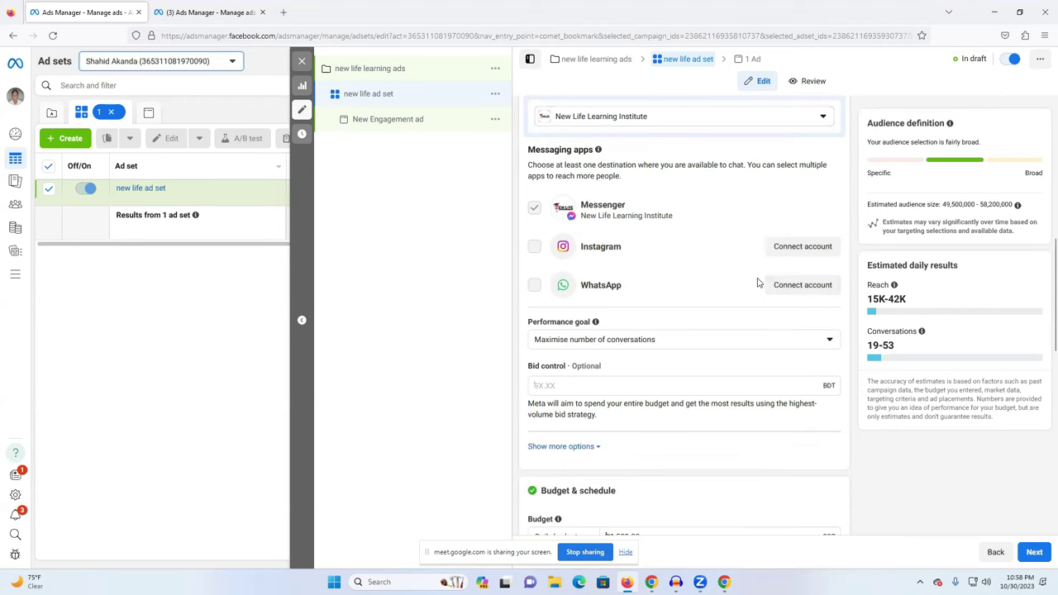
{"action": "left_click", "coordinate": [617, 342]}
{"action": "left_click", "coordinate": [500, 300]}
{"action": "scroll", "coordinate": [686, 330], "scroll_direction": "down", "scroll_amount": 1}
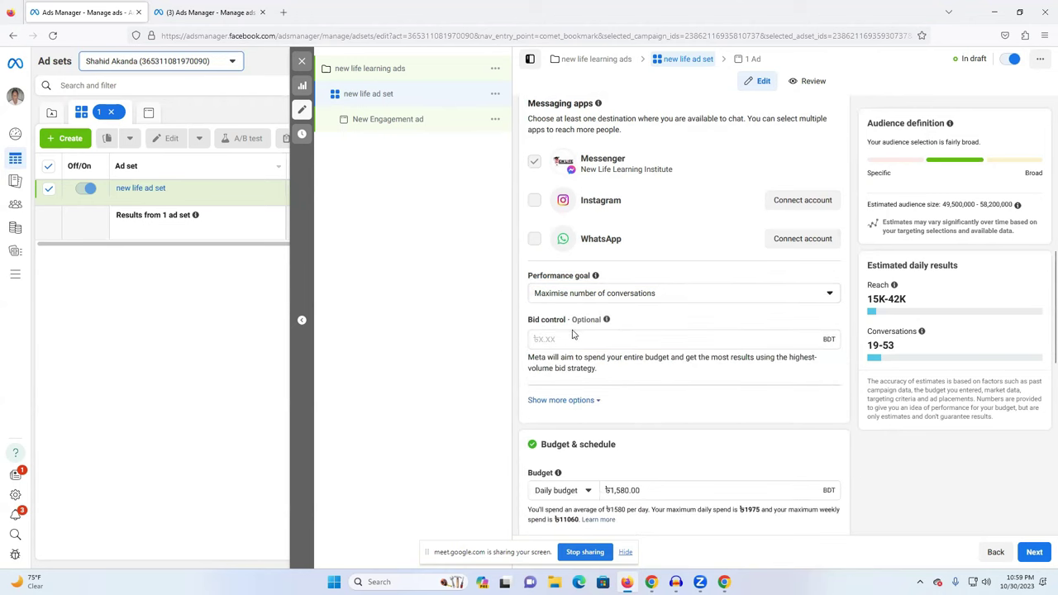
{"action": "left_click", "coordinate": [572, 401]}
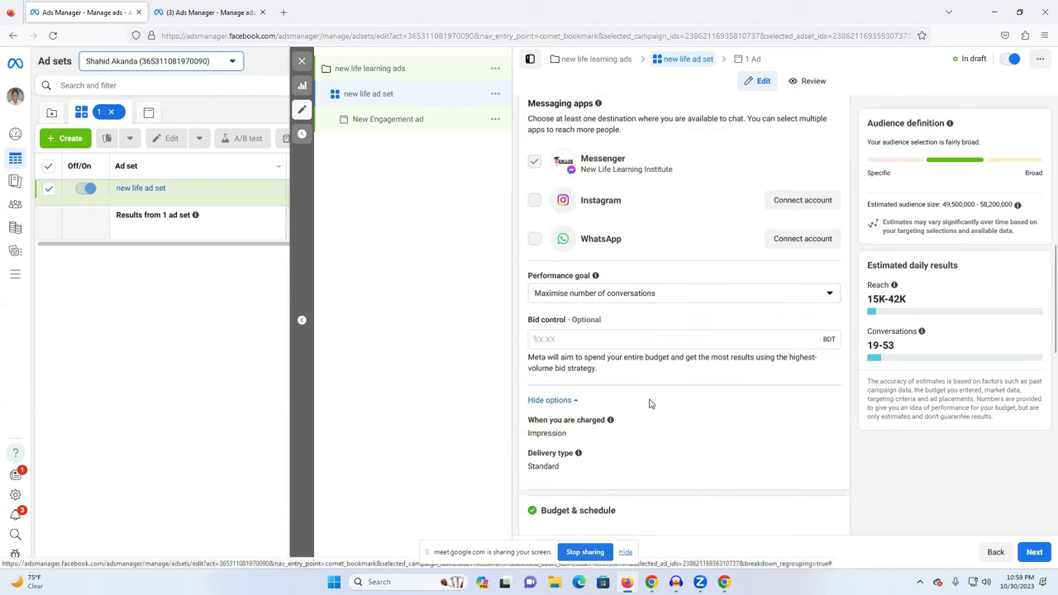
{"action": "scroll", "coordinate": [649, 405], "scroll_direction": "down", "scroll_amount": 2}
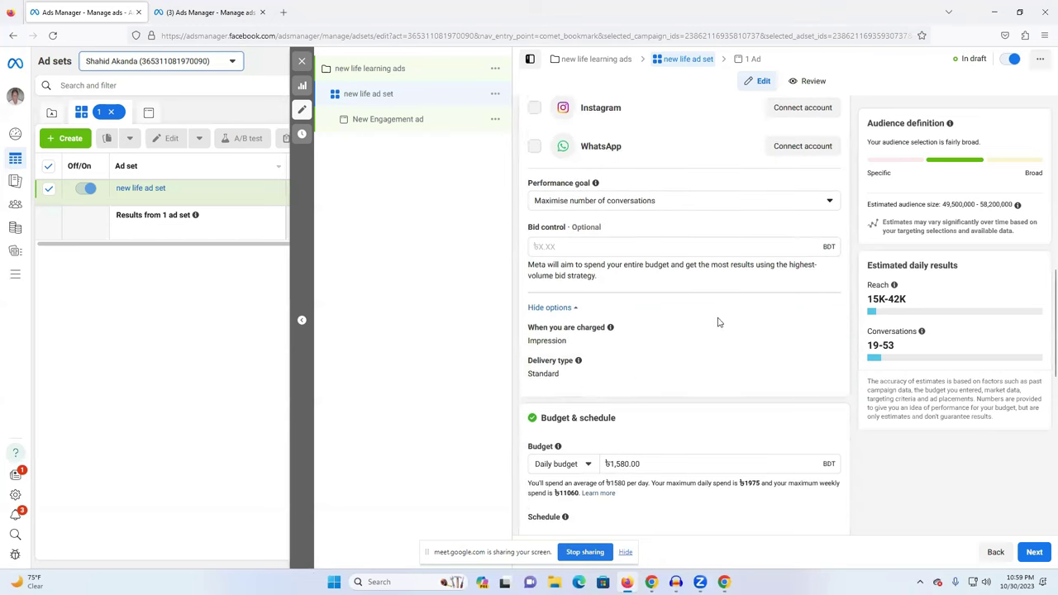
Set the ad set's daily budget to 1,000.00 BDT.
{"action": "scroll", "coordinate": [712, 300], "scroll_direction": "down", "scroll_amount": 3}
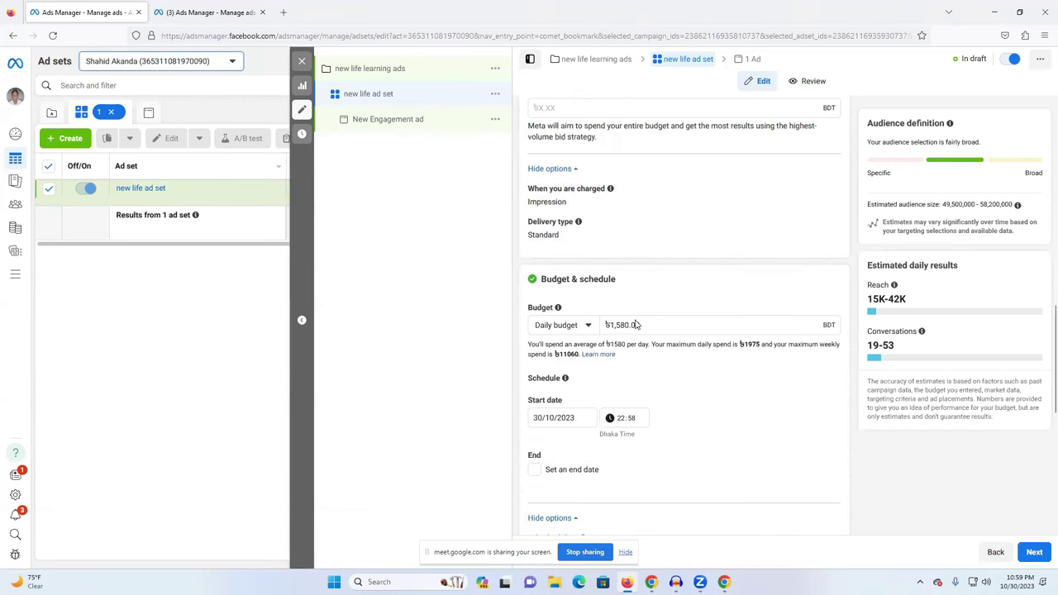
{"action": "left_click", "coordinate": [650, 324]}
{"action": "key", "text": "ctrl+a"}
{"action": "left_click", "coordinate": [650, 323]}
{"action": "triple_click", "coordinate": [645, 324]}
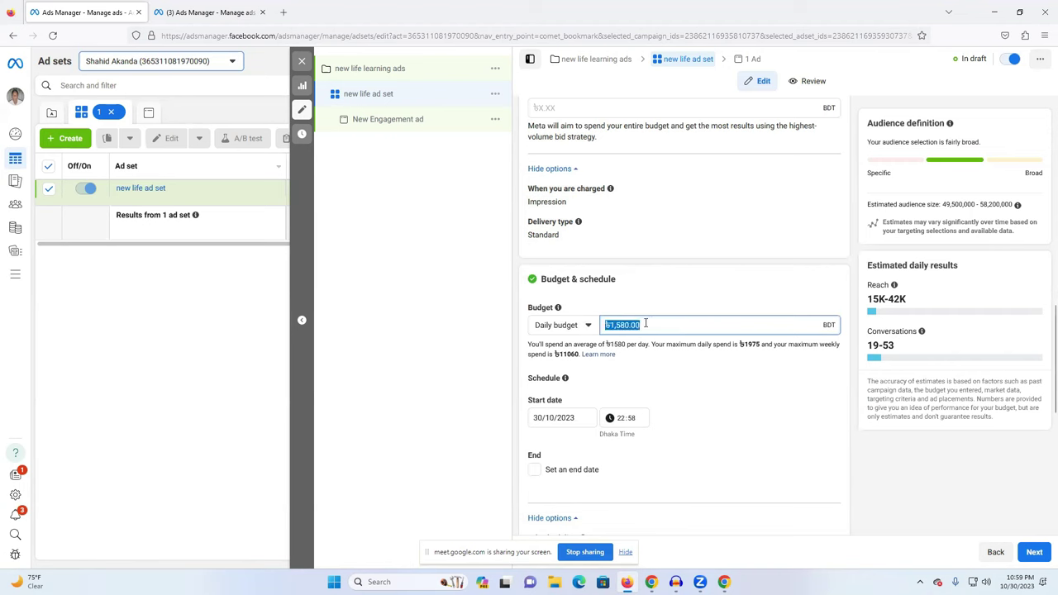
{"action": "left_click", "coordinate": [645, 324]}
{"action": "left_click_drag", "start_coordinate": [616, 325], "coordinate": [629, 325]}
{"action": "left_click", "coordinate": [629, 325]}
{"action": "type", "text": "00.0"}
{"action": "key", "text": "BackSpace"}
{"action": "key", "text": "BackSpace"}
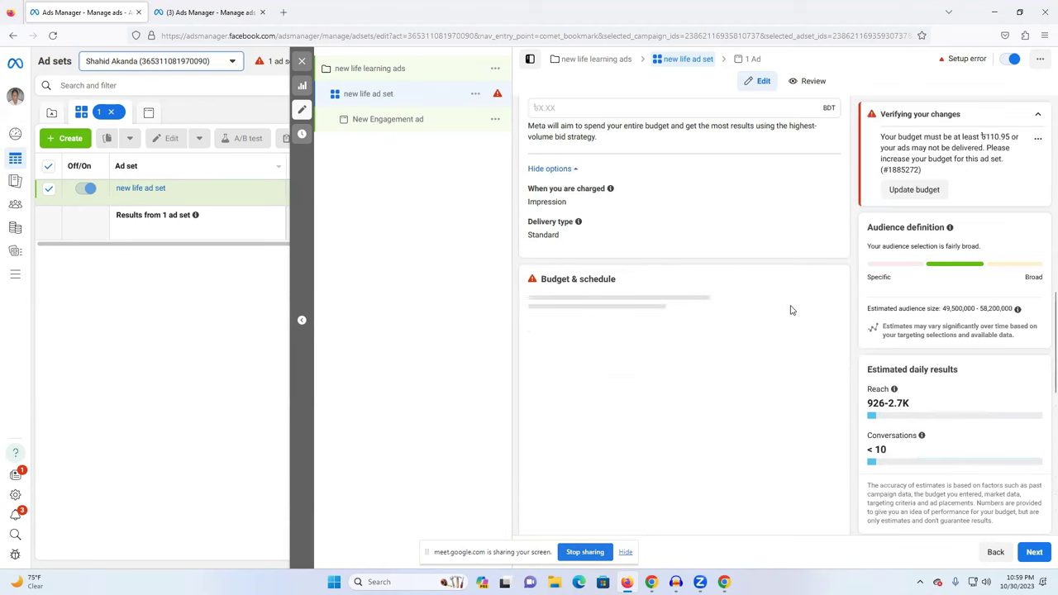
{"action": "double_click", "coordinate": [621, 325]}
{"action": "type", "text": "6"}
{"action": "key", "text": "BackSpace"}
{"action": "left_click", "coordinate": [620, 325]}
{"action": "type", "text": "000.00"}
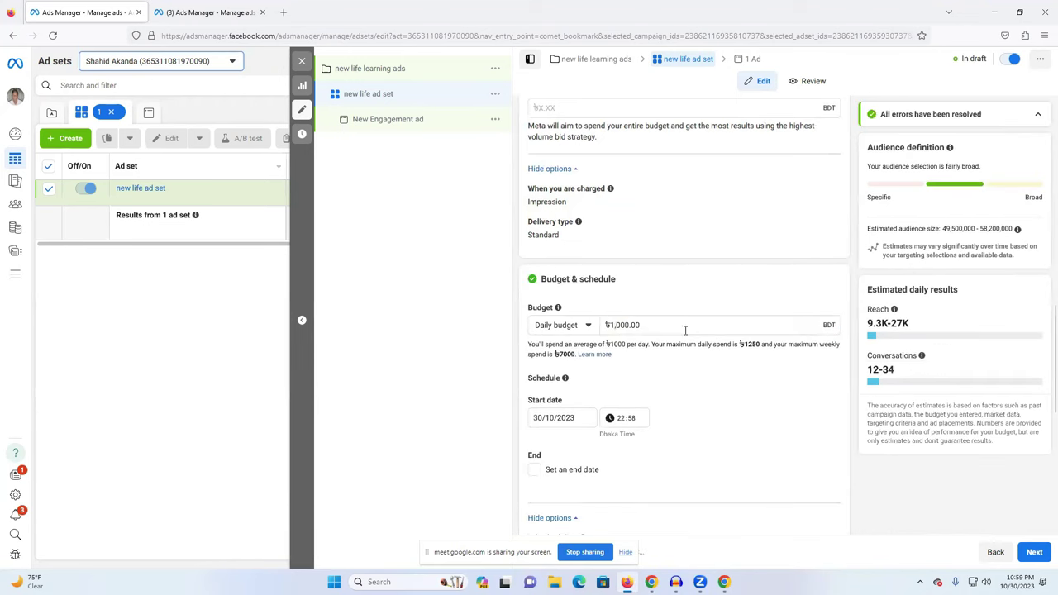
Switch the ad set to a lifetime budget and set the amount to 1,000.00 BDT.
{"action": "left_click", "coordinate": [572, 329]}
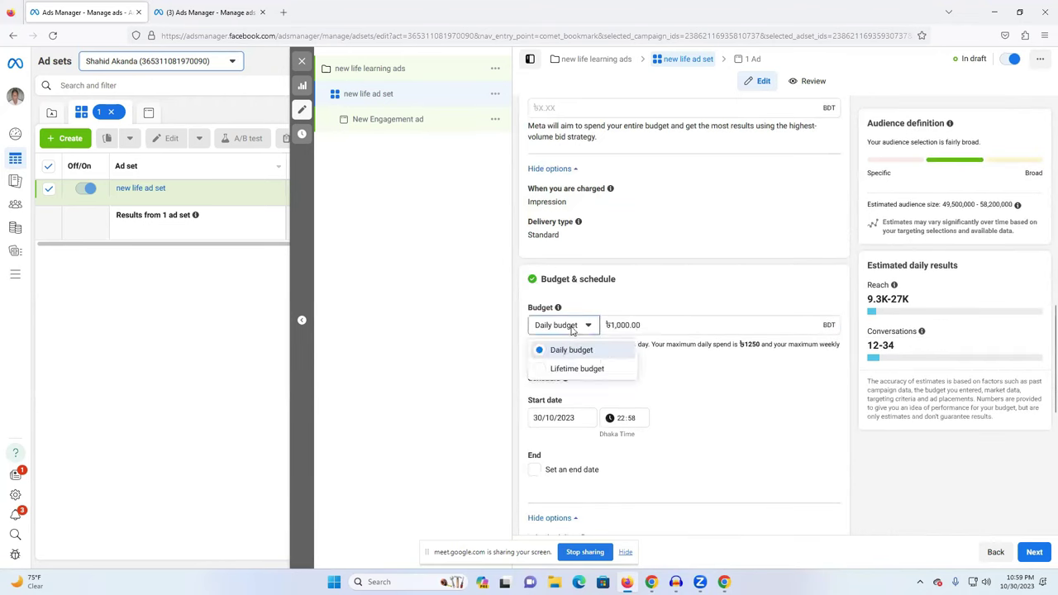
{"action": "left_click", "coordinate": [567, 369]}
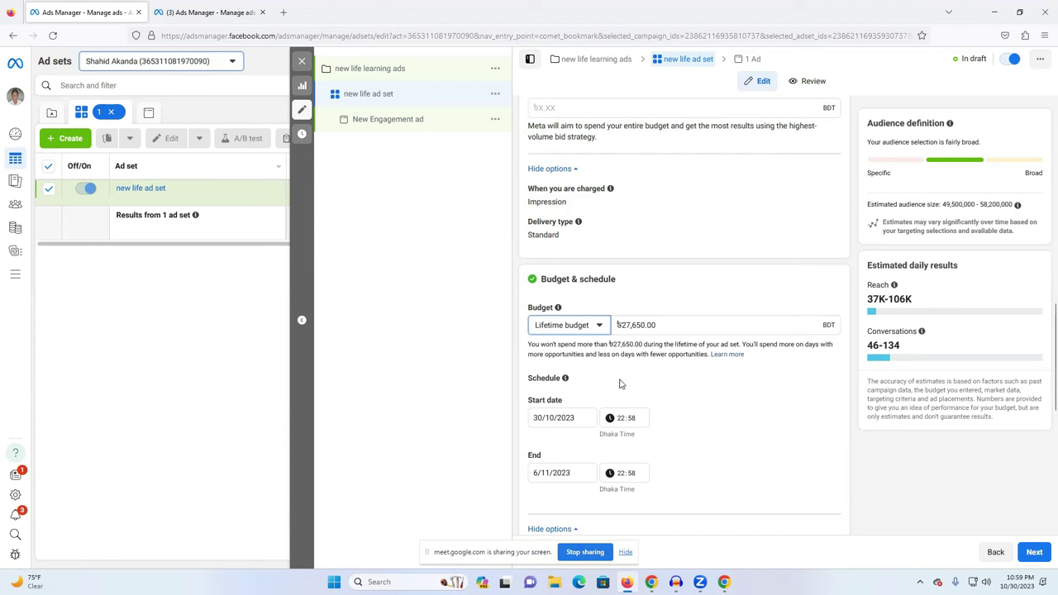
{"action": "left_click_drag", "start_coordinate": [630, 325], "coordinate": [617, 325]}
{"action": "left_click", "coordinate": [621, 324]}
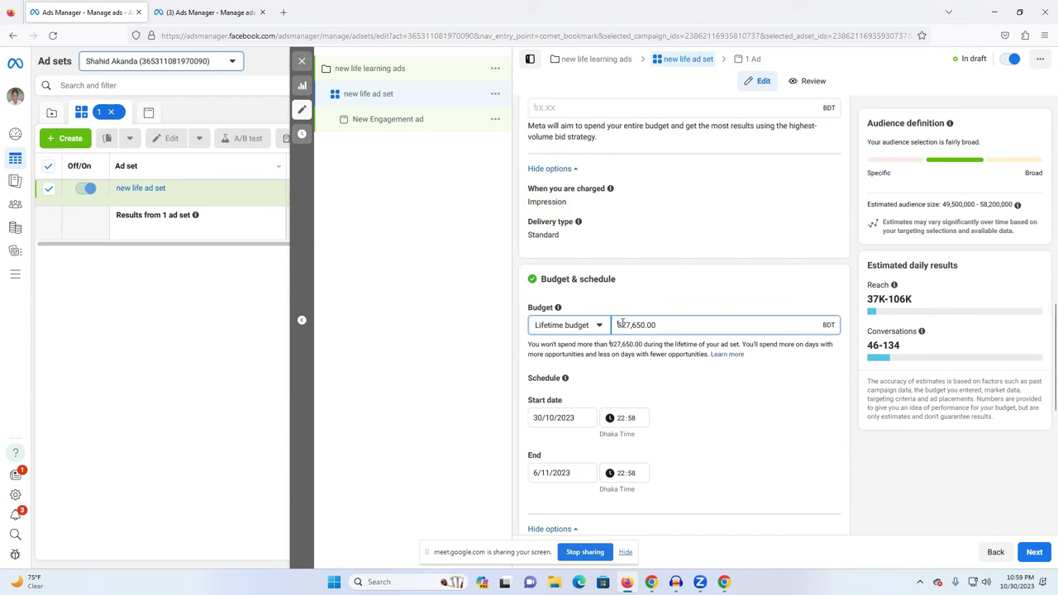
{"action": "left_click", "coordinate": [628, 324]}
{"action": "type", "text": "1"}
{"action": "triple_click", "coordinate": [638, 324]}
{"action": "type", "text": "100"}
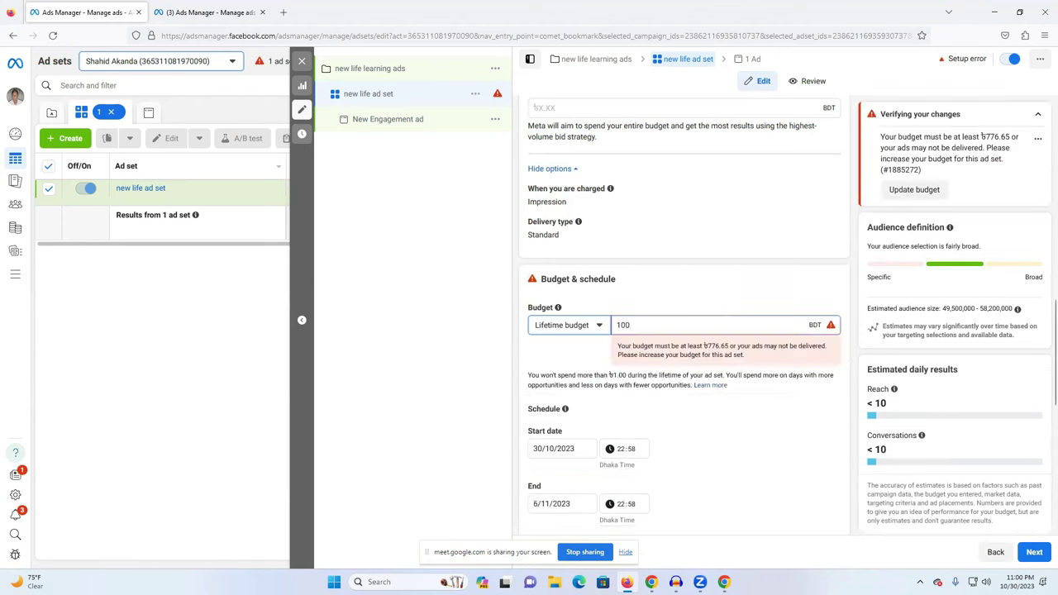
{"action": "type", "text": "0"}
{"action": "left_click", "coordinate": [503, 342]}
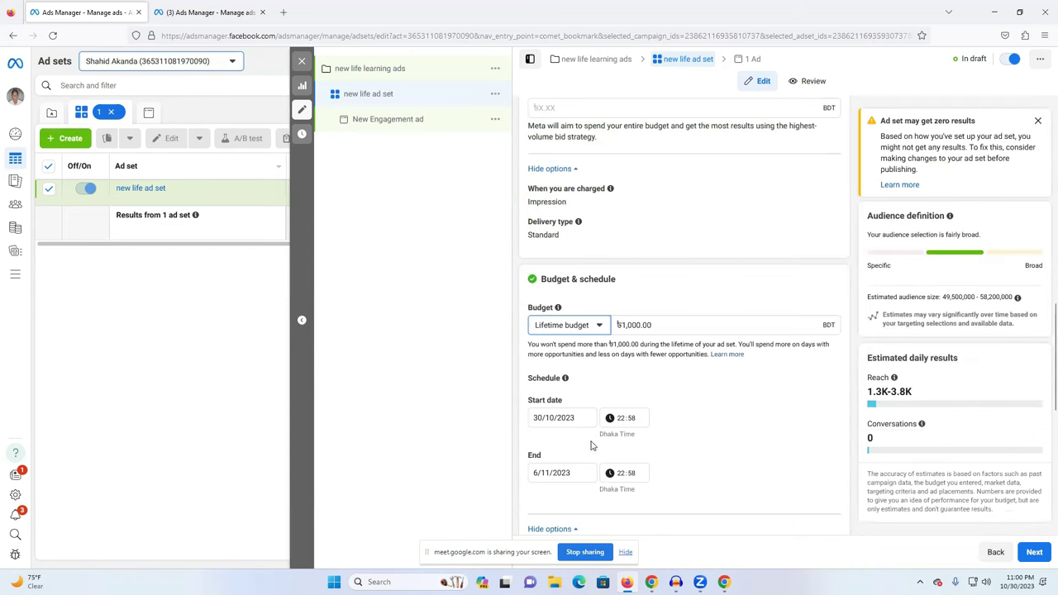
Return the ad set to a daily budget of 1,000.00 BDT.
{"action": "left_click", "coordinate": [576, 327]}
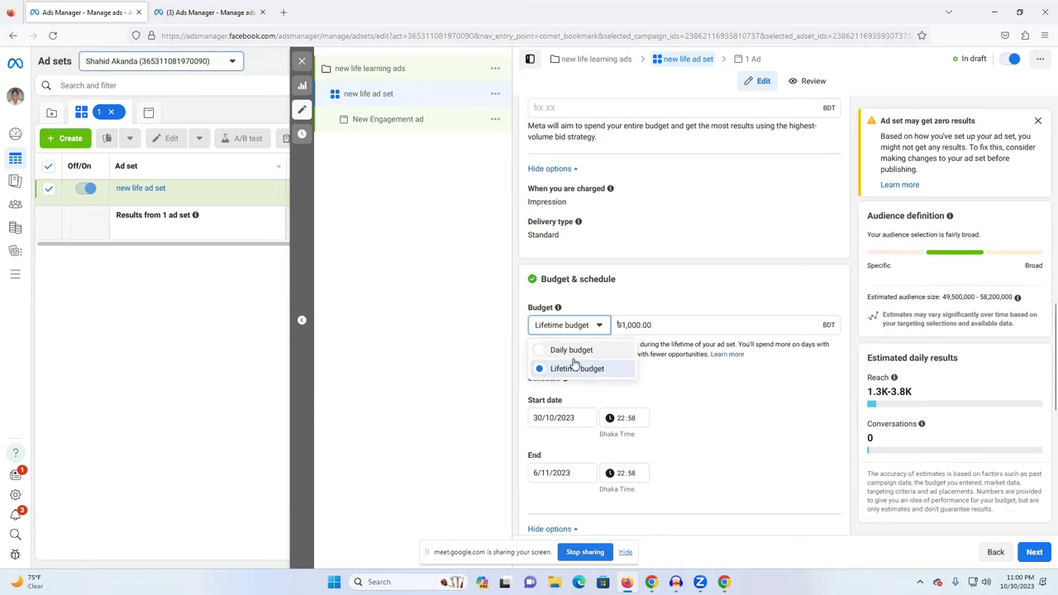
{"action": "left_click", "coordinate": [578, 352]}
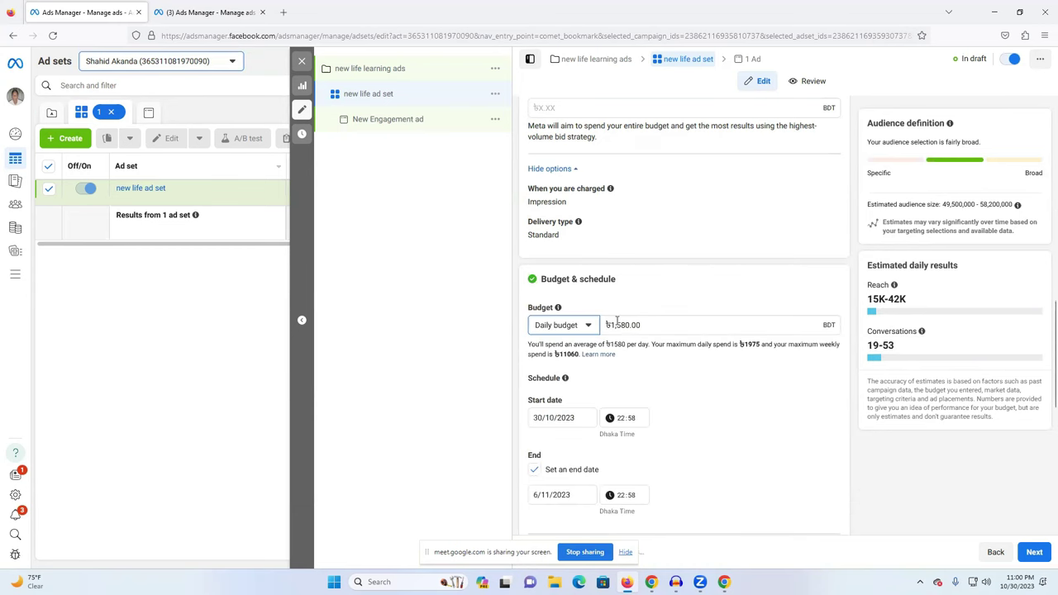
{"action": "double_click", "coordinate": [622, 324]}
{"action": "type", "text": "000"}
{"action": "left_click", "coordinate": [489, 366]}
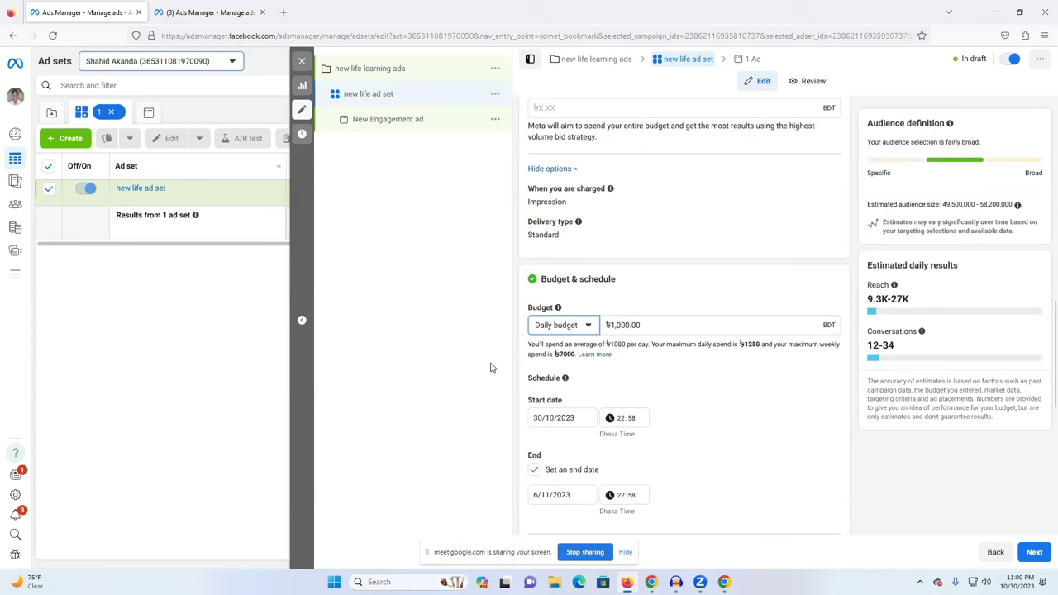
Schedule the ad set to start on 31/10/2023 at 12:00 without an end date.
{"action": "left_click", "coordinate": [559, 413]}
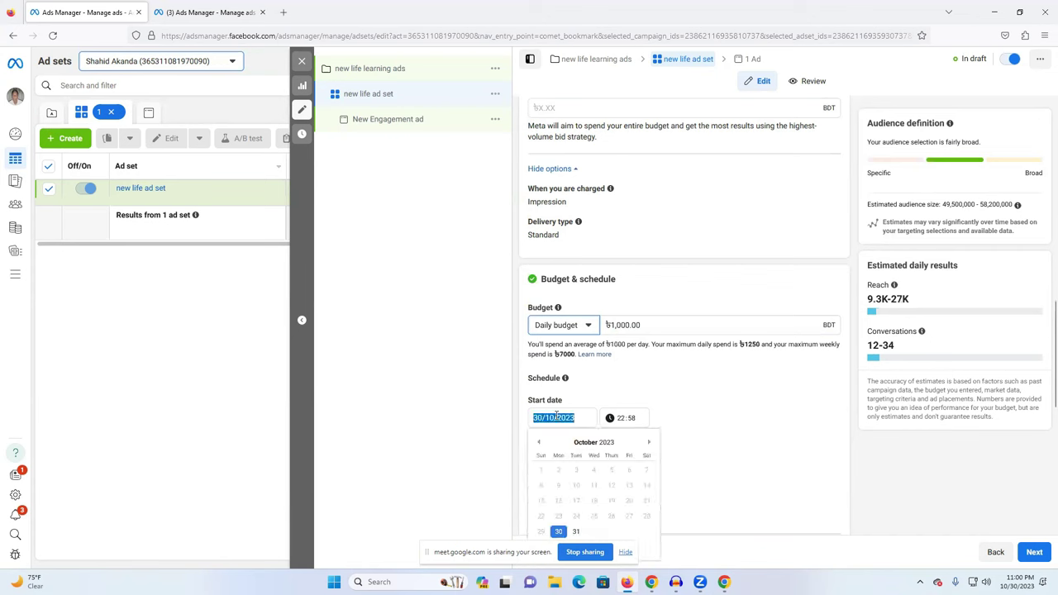
{"action": "scroll", "coordinate": [671, 516], "scroll_direction": "down", "scroll_amount": 2}
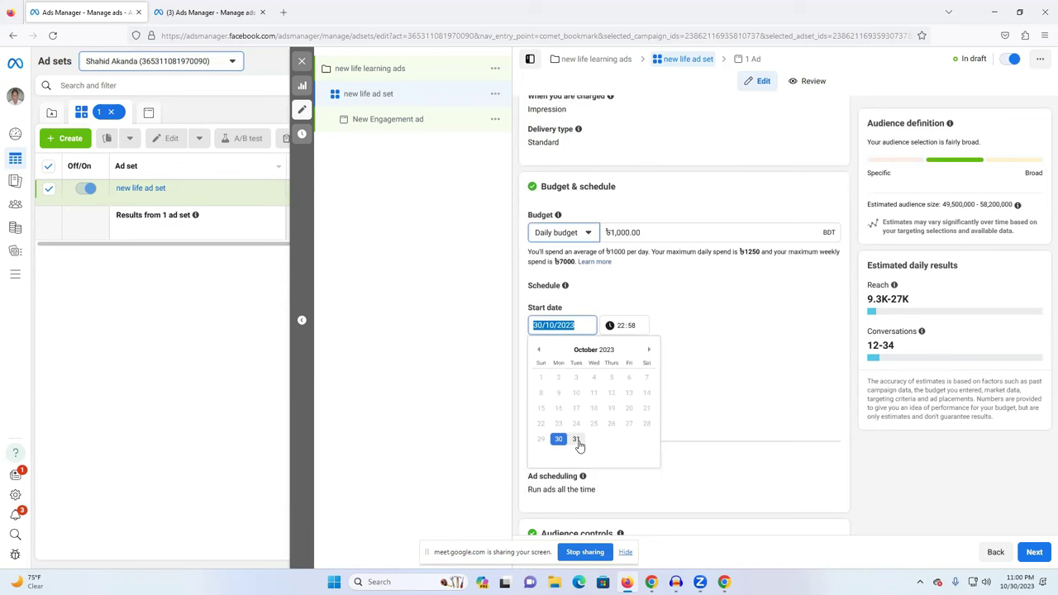
{"action": "left_click", "coordinate": [578, 442]}
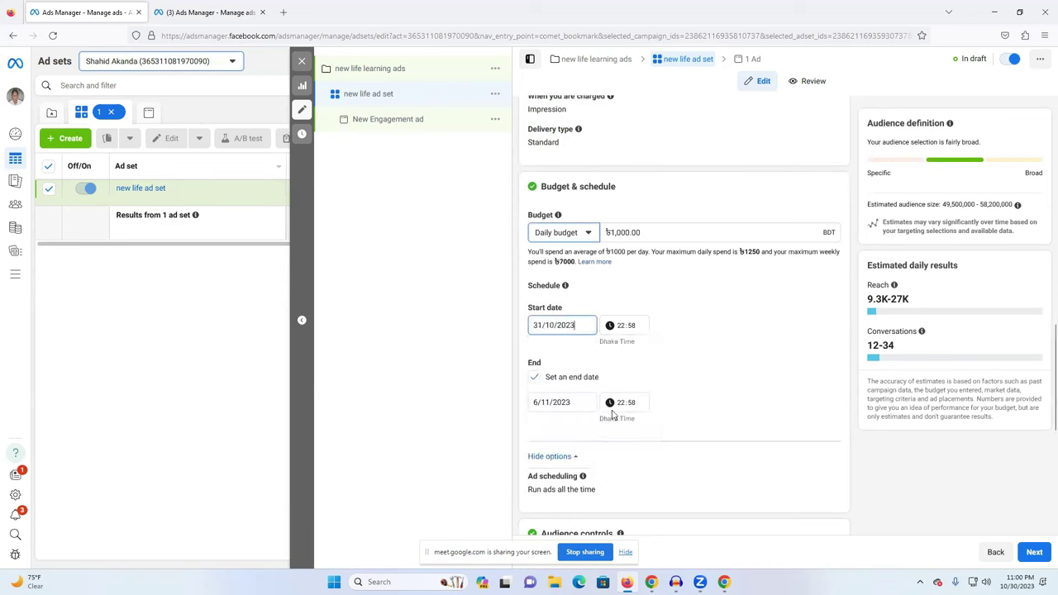
{"action": "left_click", "coordinate": [622, 327]}
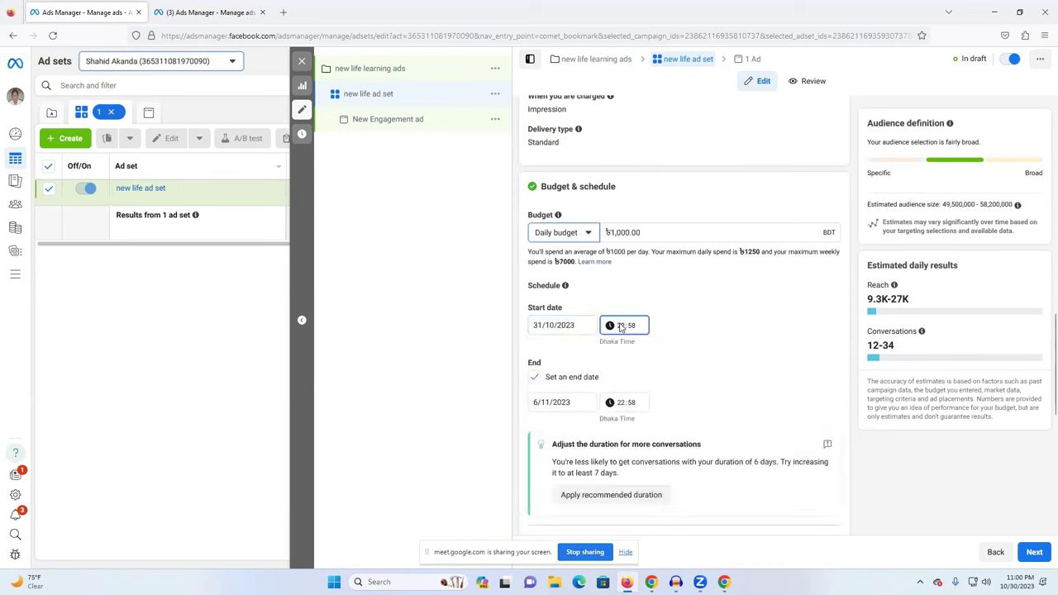
{"action": "type", "text": "12"}
{"action": "left_click", "coordinate": [633, 329]}
{"action": "type", "text": "00"}
{"action": "left_click", "coordinate": [740, 328]}
{"action": "left_click", "coordinate": [534, 377]}
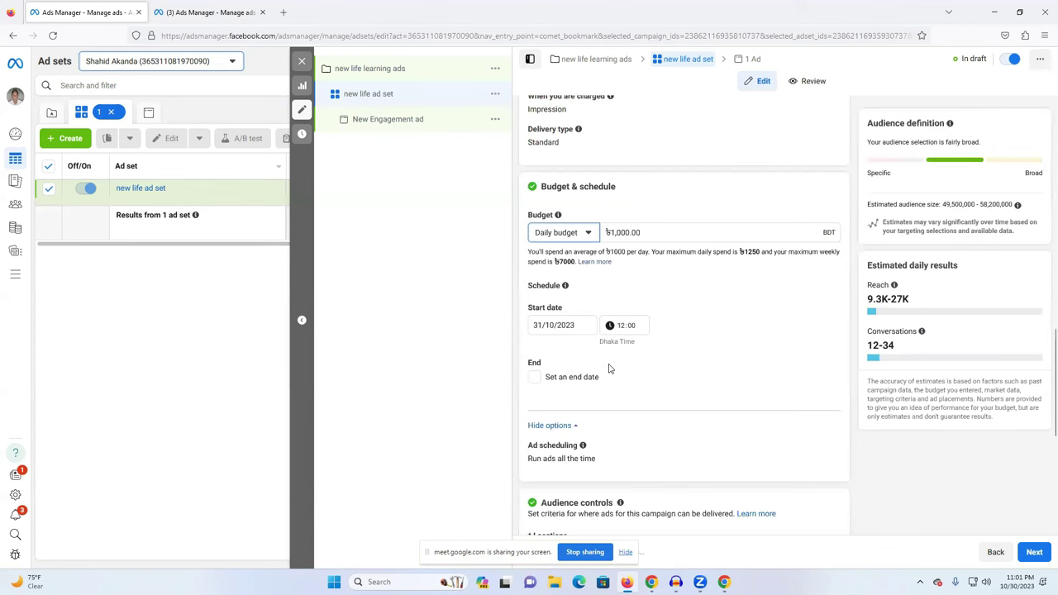
Try an end date of 15/11/2023 for the ad set's schedule and remove the end date again.
{"action": "scroll", "coordinate": [609, 366], "scroll_direction": "down", "scroll_amount": 1}
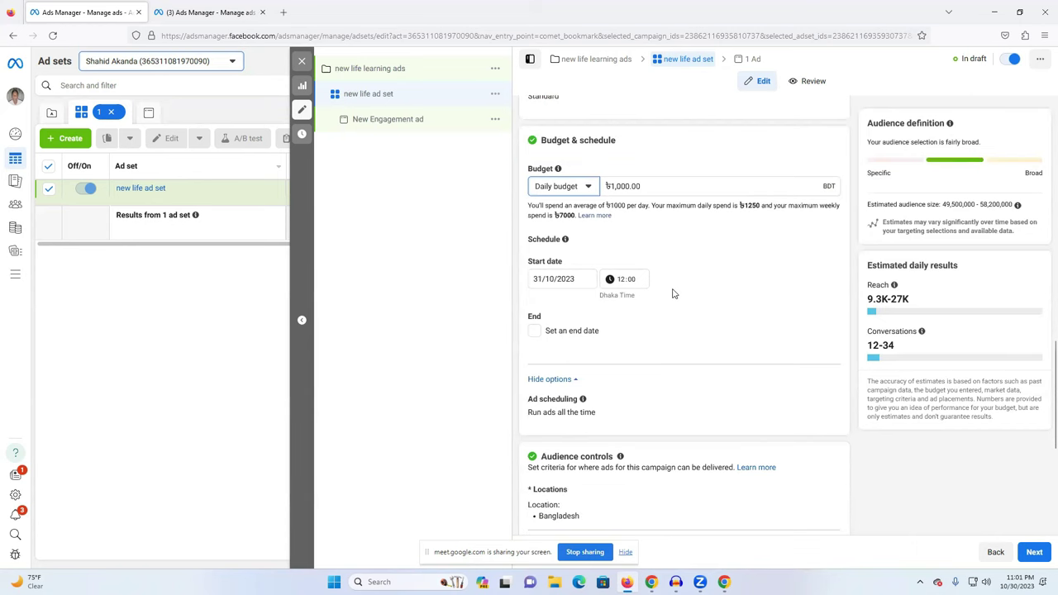
{"action": "scroll", "coordinate": [708, 364], "scroll_direction": "down", "scroll_amount": 2}
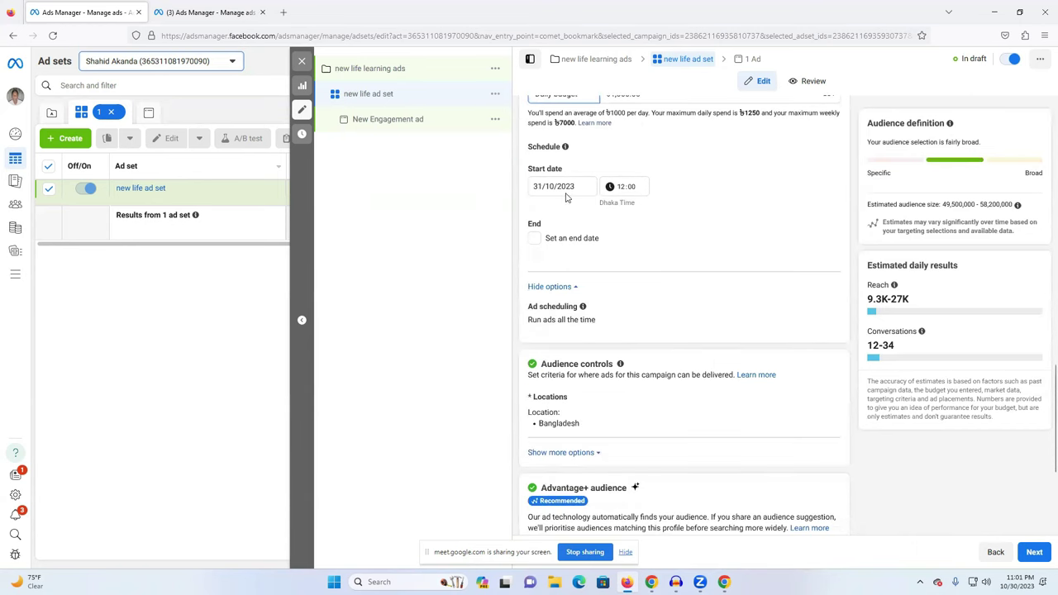
{"action": "left_click", "coordinate": [534, 245]}
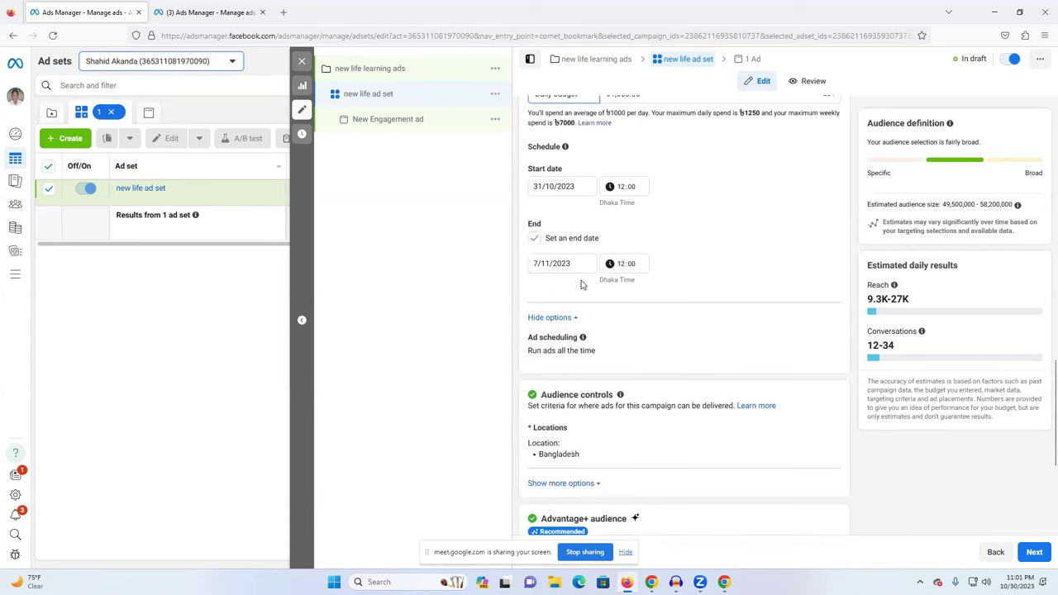
{"action": "left_click", "coordinate": [578, 264]}
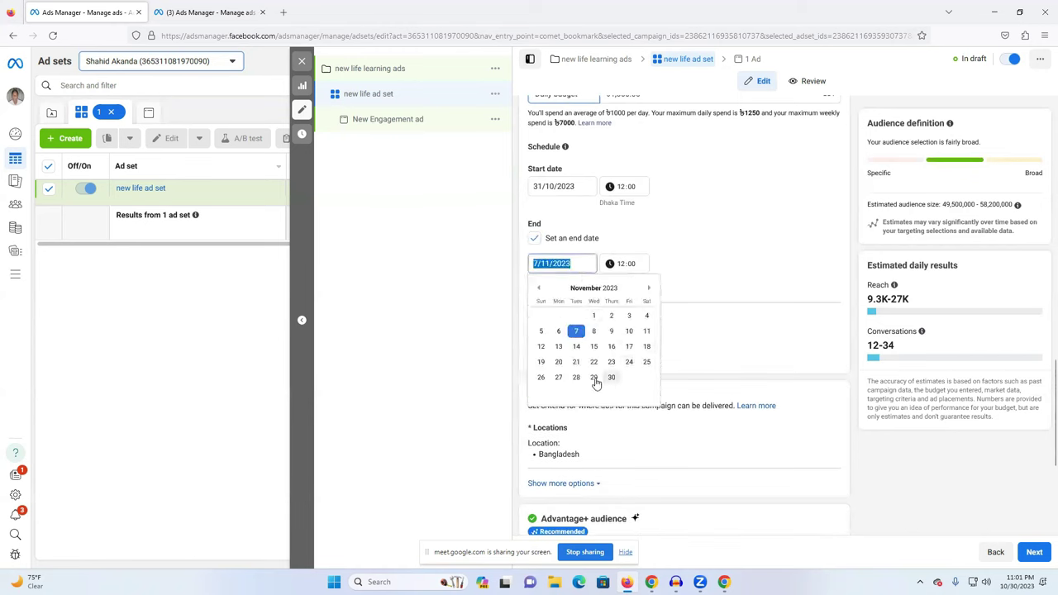
{"action": "left_click", "coordinate": [594, 346]}
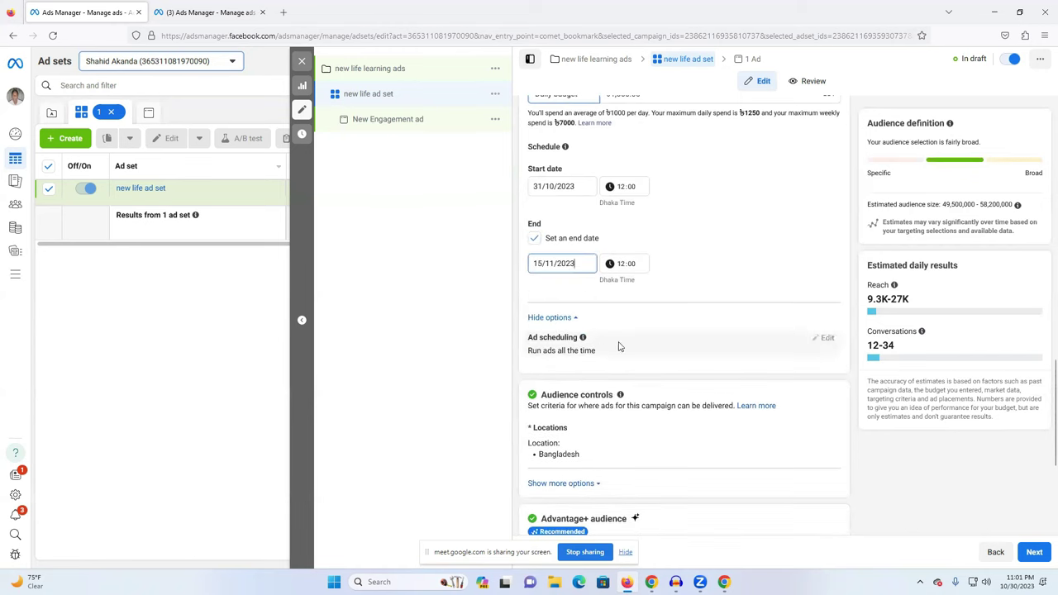
{"action": "left_click", "coordinate": [621, 268]}
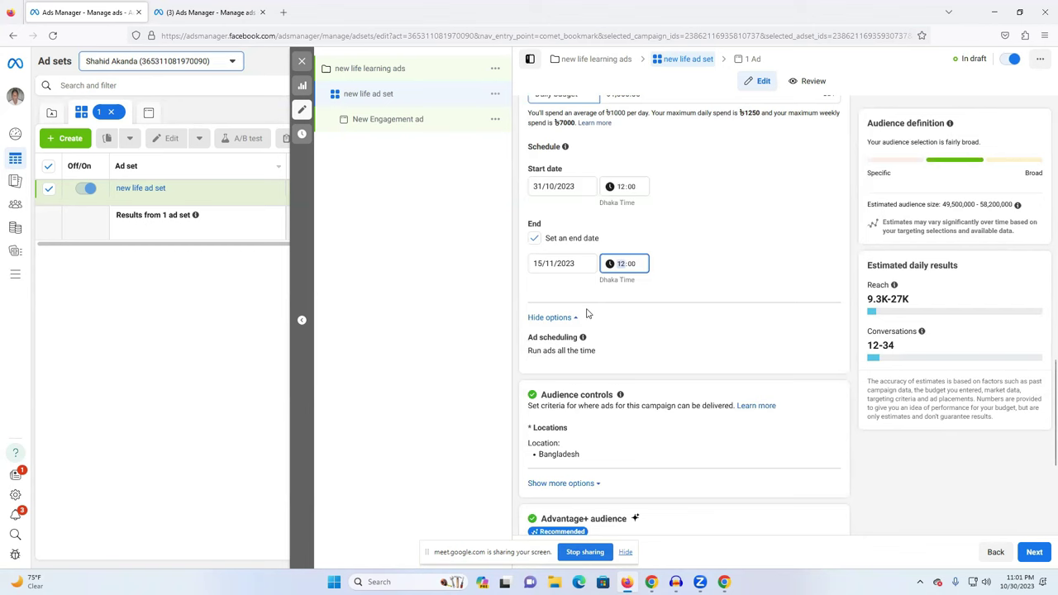
{"action": "left_click", "coordinate": [534, 239]}
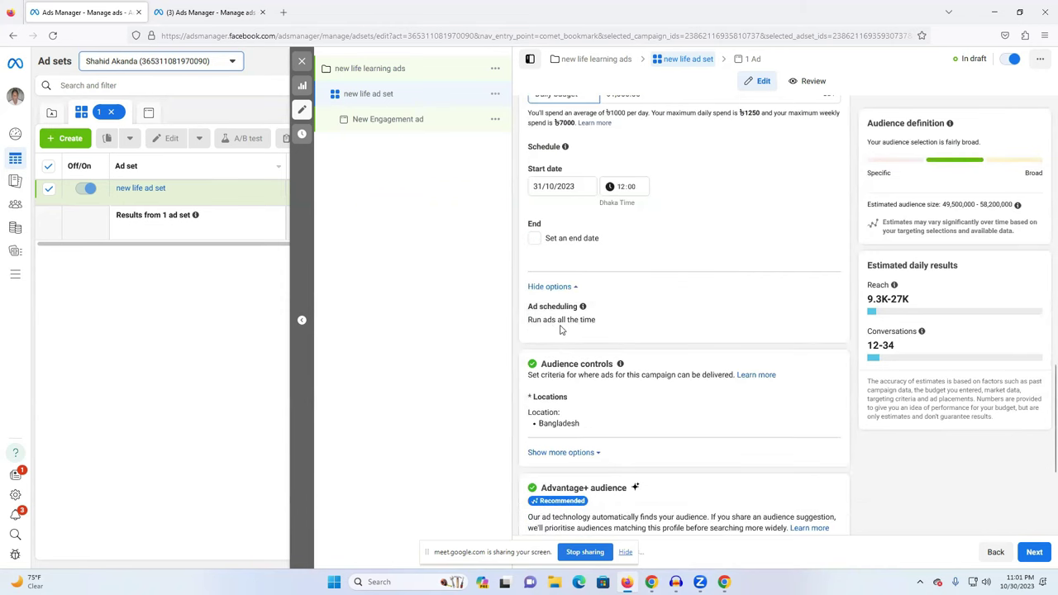
Edit the audience locations and replace Bangladesh with the city of Dhaka, Dhaka Division.
{"action": "scroll", "coordinate": [710, 326], "scroll_direction": "down", "scroll_amount": 1}
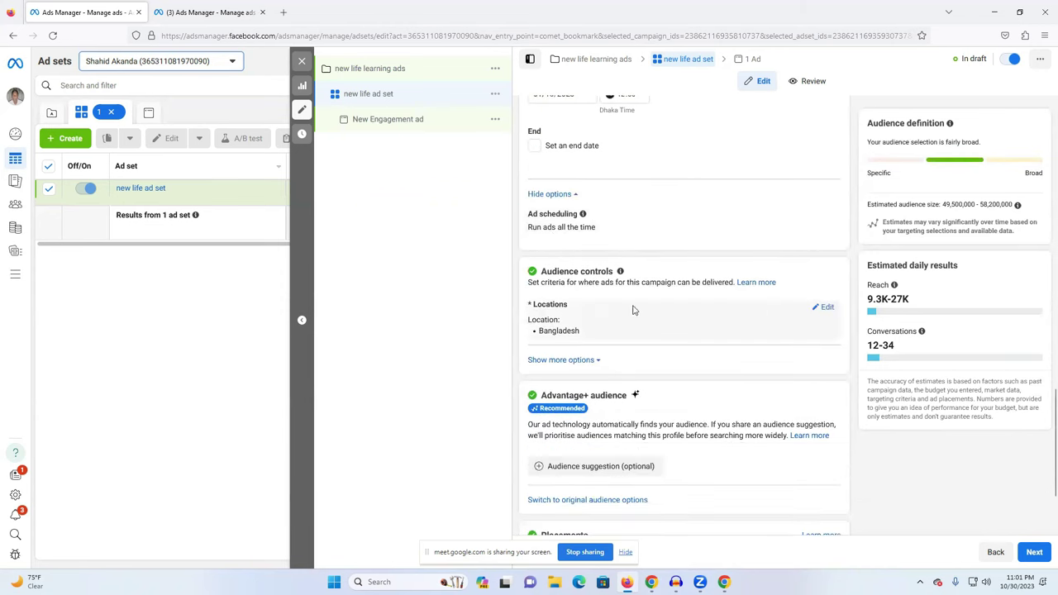
{"action": "left_click", "coordinate": [823, 306]}
{"action": "scroll", "coordinate": [661, 341], "scroll_direction": "down", "scroll_amount": 1}
{"action": "scroll", "coordinate": [654, 342], "scroll_direction": "up", "scroll_amount": 1}
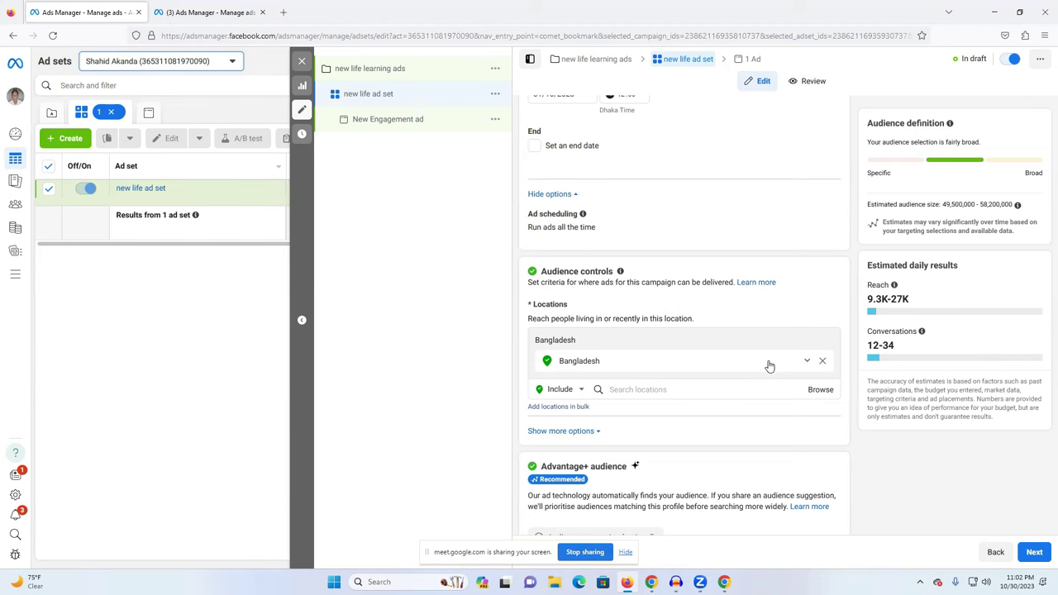
{"action": "left_click", "coordinate": [622, 390]}
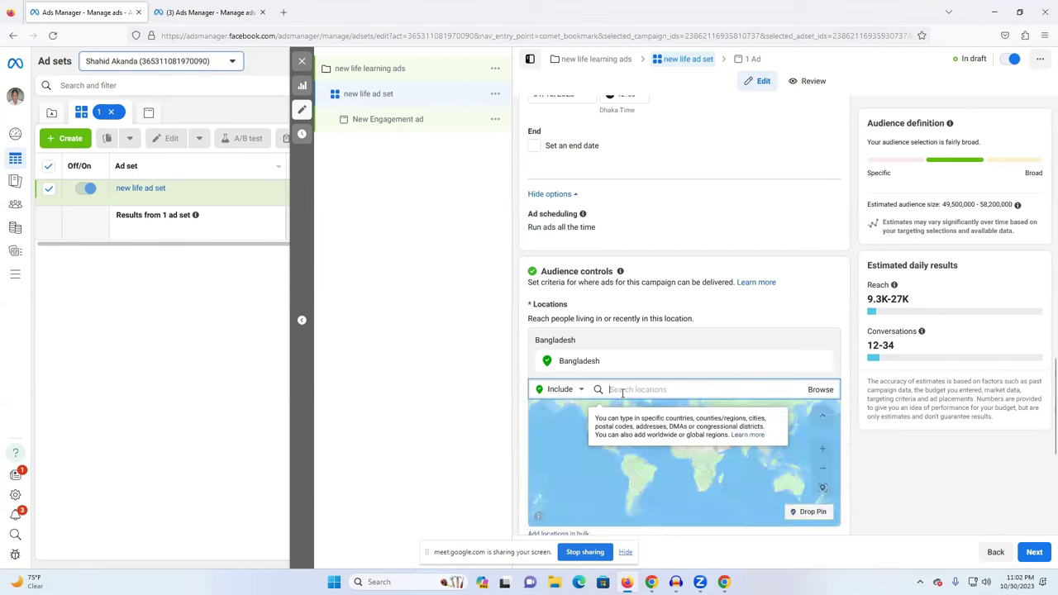
{"action": "type", "text": "dh"}
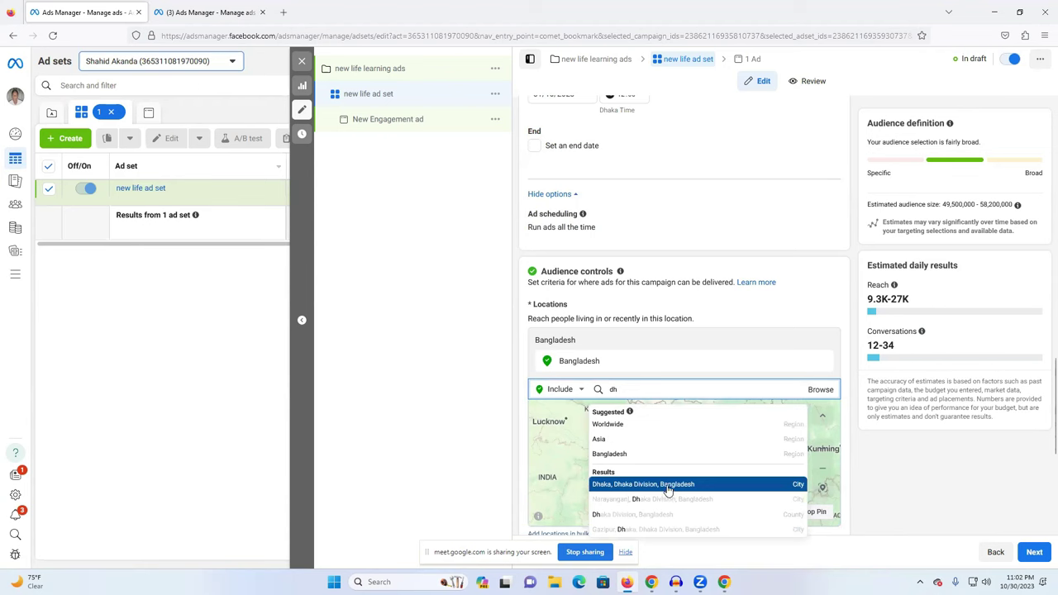
{"action": "left_click", "coordinate": [668, 486]}
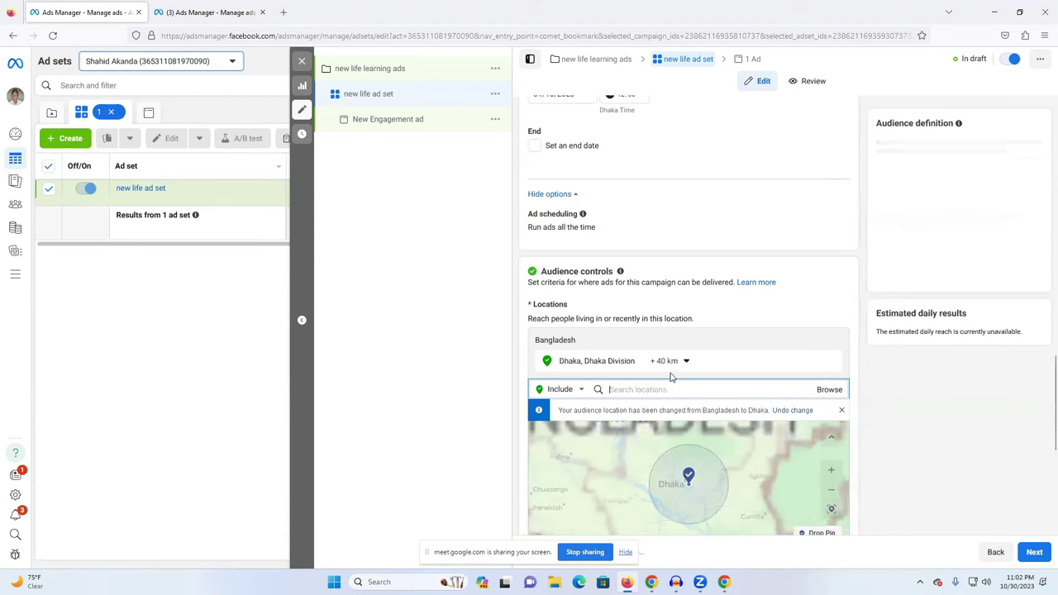
Extend the targeting radius around Dhaka to 80 km.
{"action": "scroll", "coordinate": [891, 475], "scroll_direction": "down", "scroll_amount": 1}
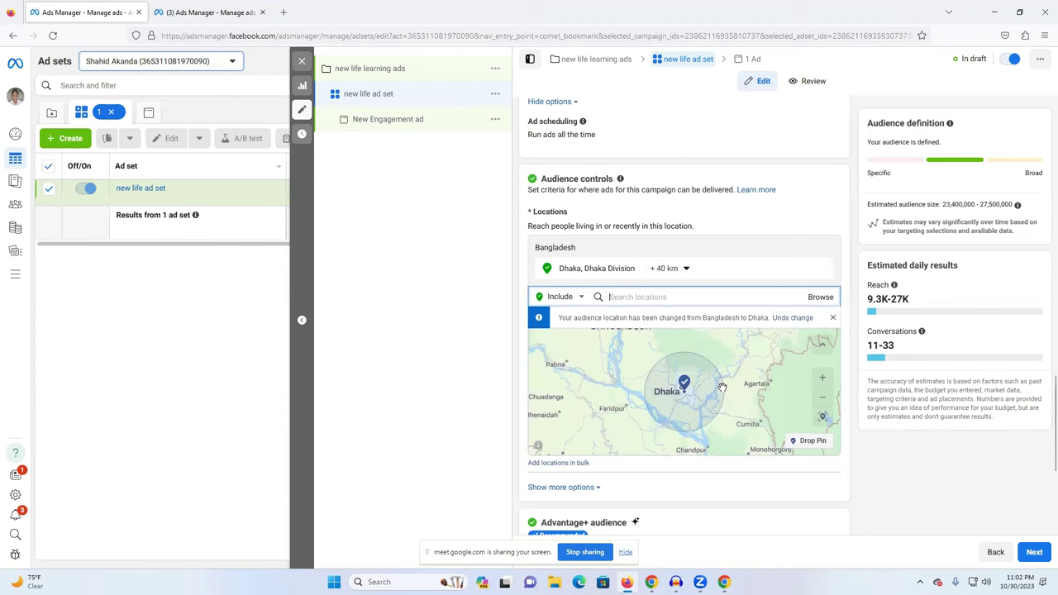
{"action": "left_click", "coordinate": [673, 270]}
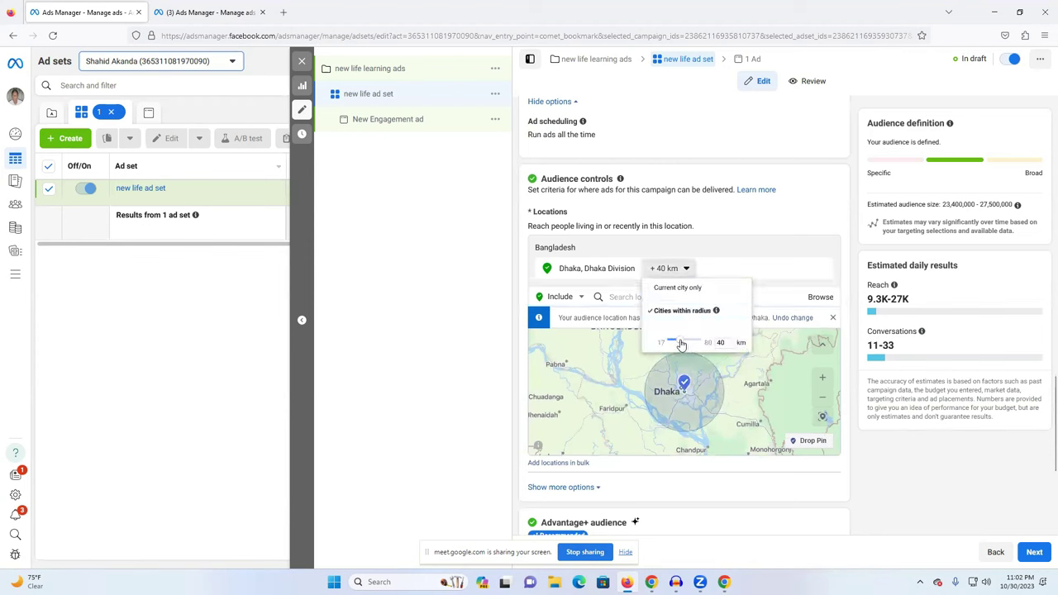
{"action": "left_click_drag", "start_coordinate": [681, 344], "coordinate": [707, 343]}
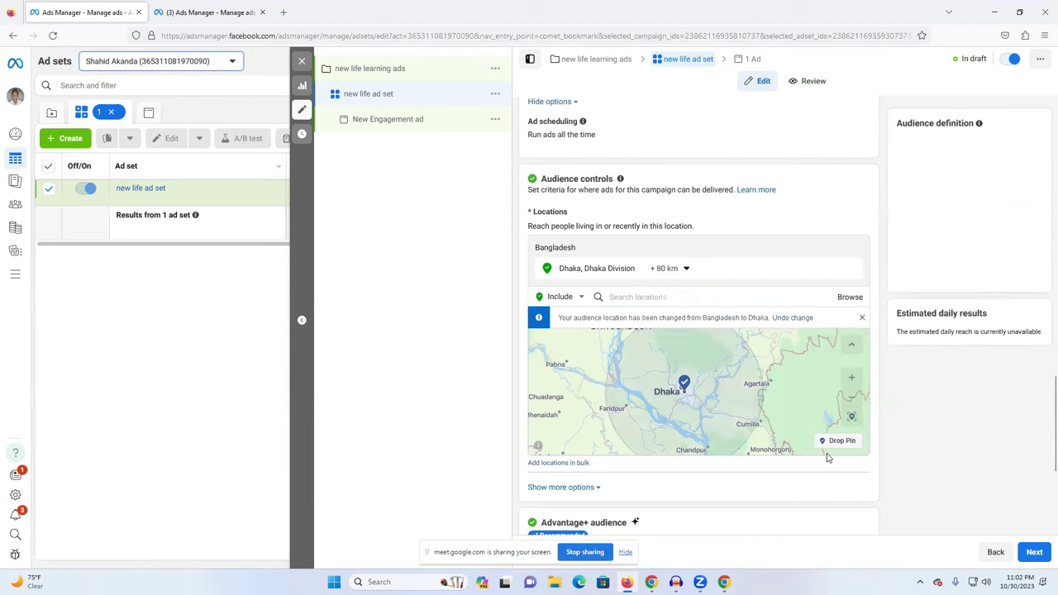
{"action": "left_click", "coordinate": [829, 458]}
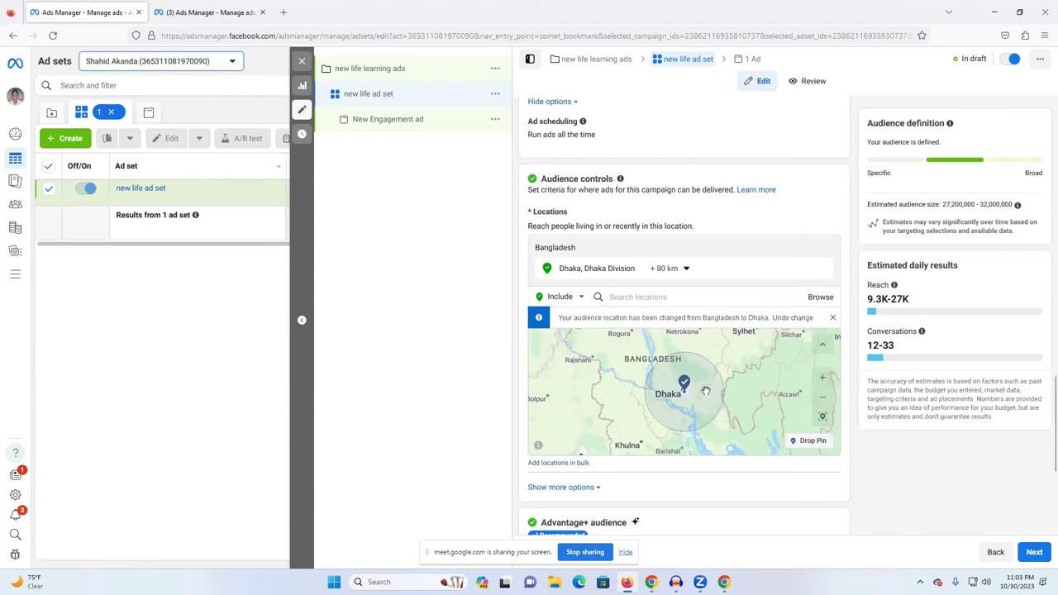
Drop a location pin on the map east of Chattogram and set its radius to 80 km.
{"action": "left_click", "coordinate": [805, 441]}
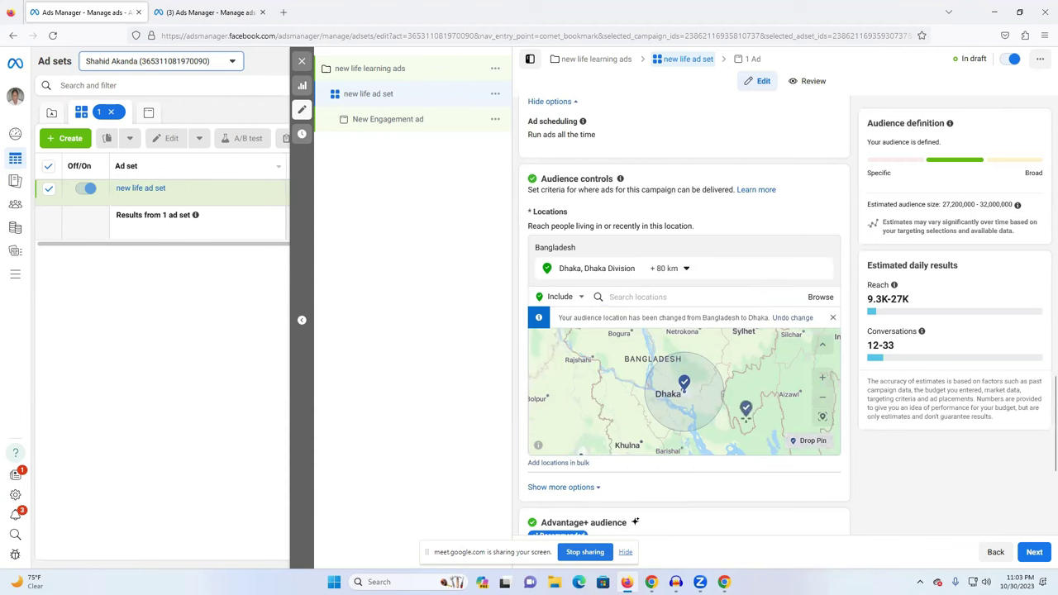
{"action": "scroll", "coordinate": [745, 380], "scroll_direction": "down", "scroll_amount": 1}
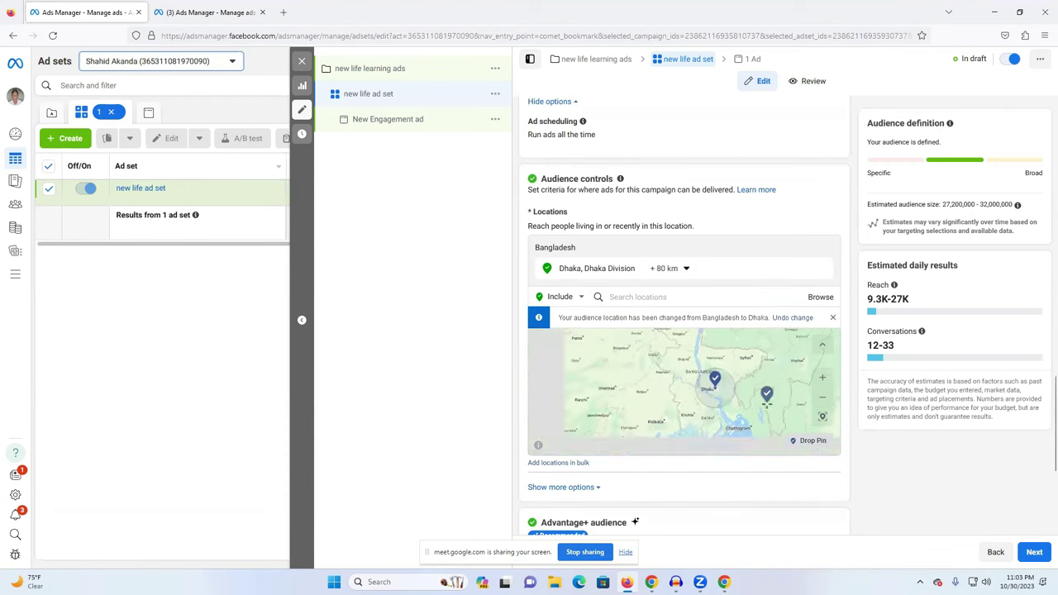
{"action": "left_click", "coordinate": [759, 427]}
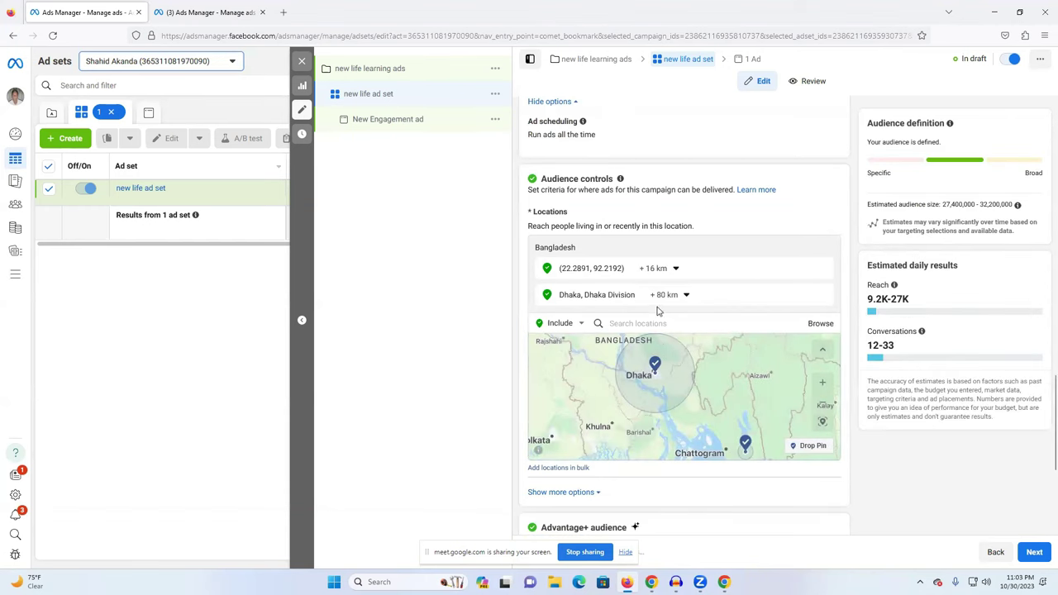
{"action": "left_click", "coordinate": [653, 268]}
{"action": "left_click_drag", "start_coordinate": [651, 308], "coordinate": [734, 297]}
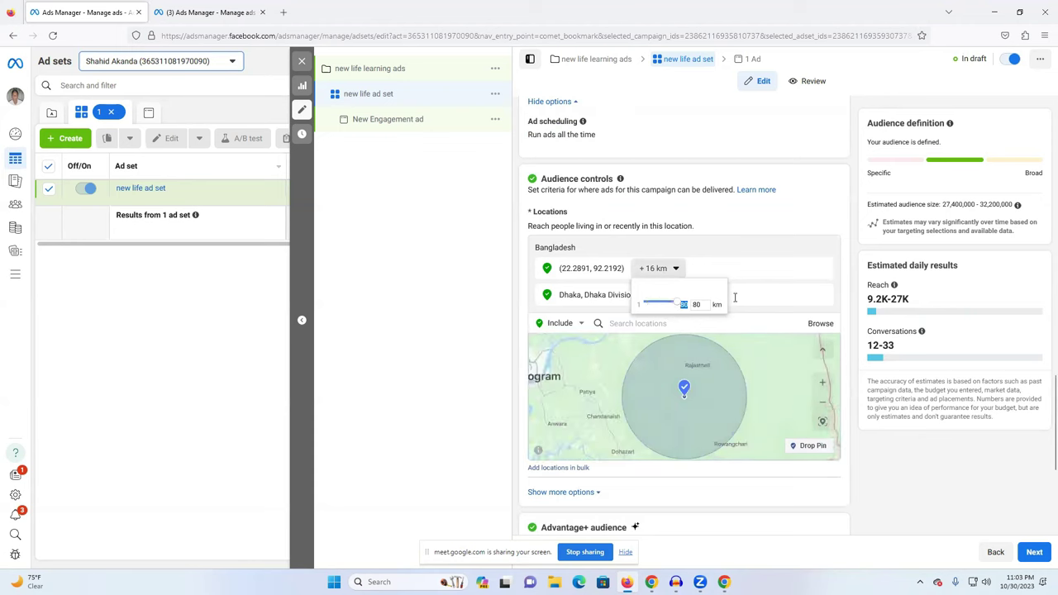
{"action": "left_click", "coordinate": [783, 236]}
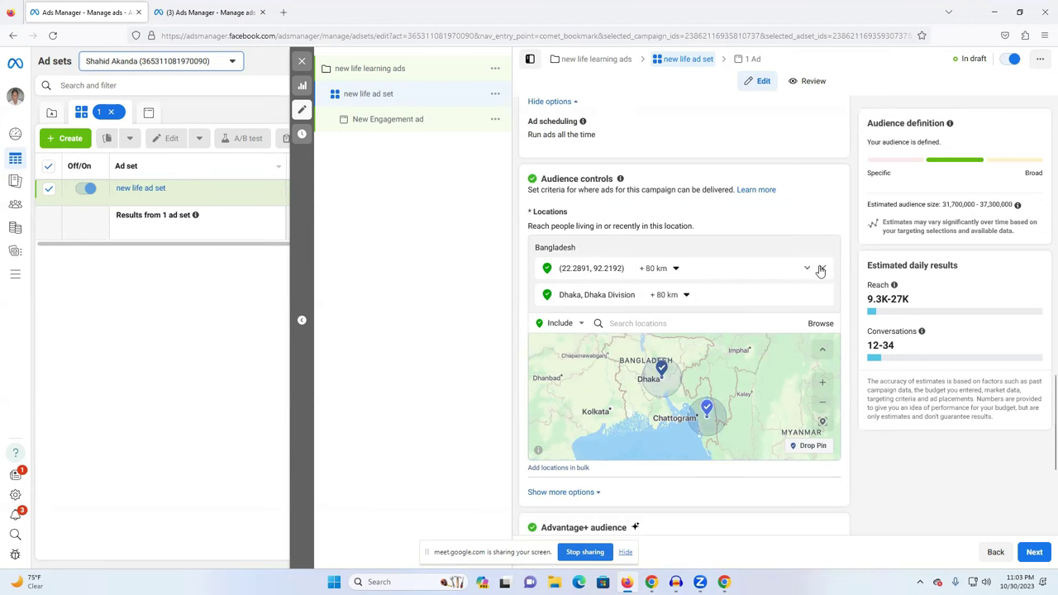
Remove the pinned location and Dhaka from the audience locations.
{"action": "left_click", "coordinate": [820, 271]}
{"action": "left_click", "coordinate": [820, 269]}
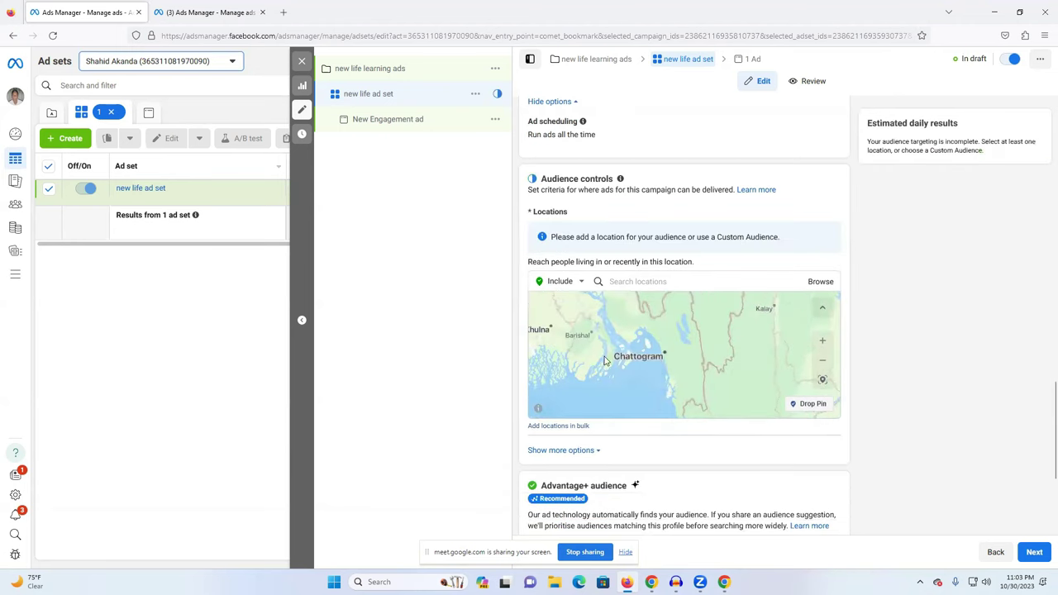
Add Bangladesh as an included location for the ad set's audience.
{"action": "left_click", "coordinate": [628, 281]}
{"action": "type", "text": "ba"}
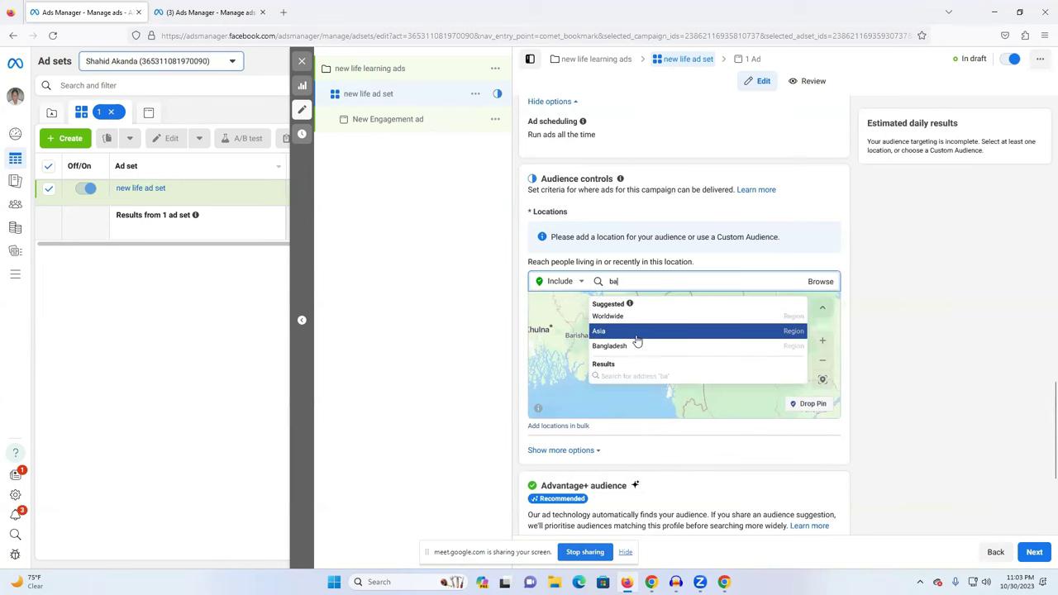
{"action": "left_click", "coordinate": [700, 351]}
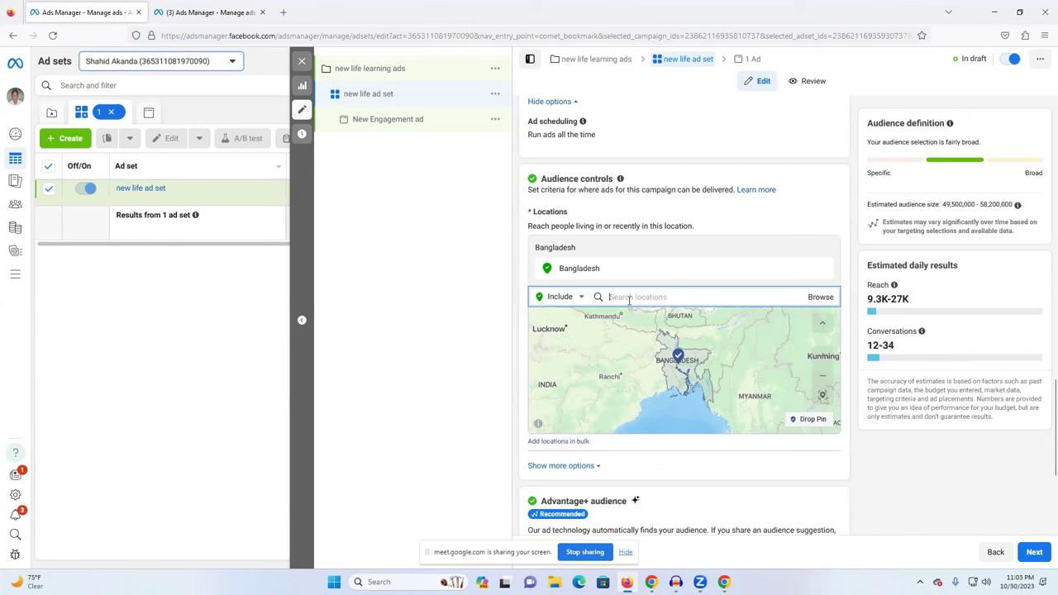
Try to add India to the audience locations by searching for it as an address.
{"action": "type", "text": "in"}
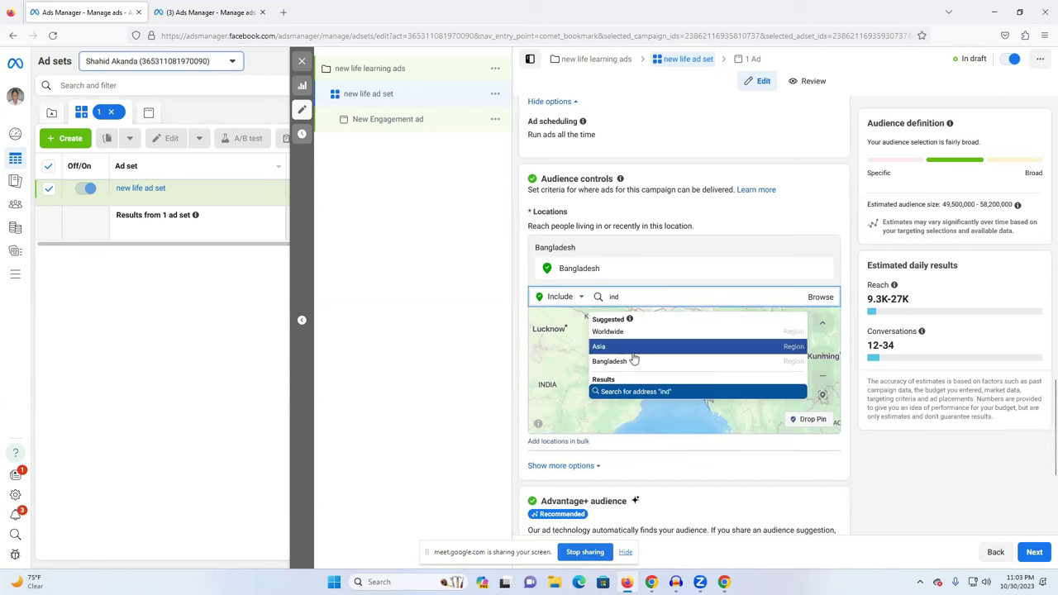
{"action": "type", "text": "dia"}
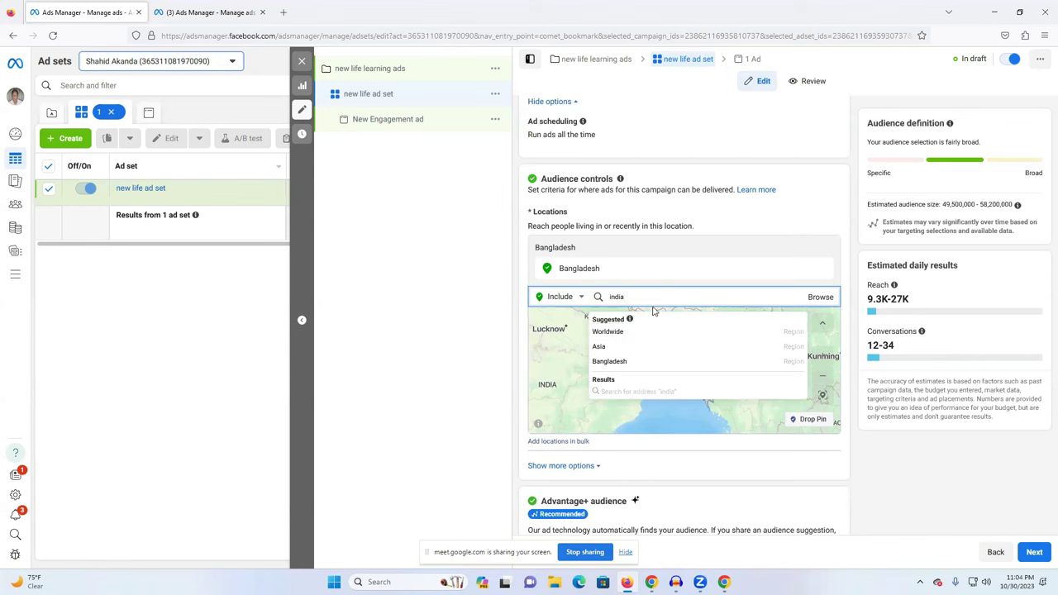
{"action": "type", "text": "india"}
{"action": "key", "text": "Return"}
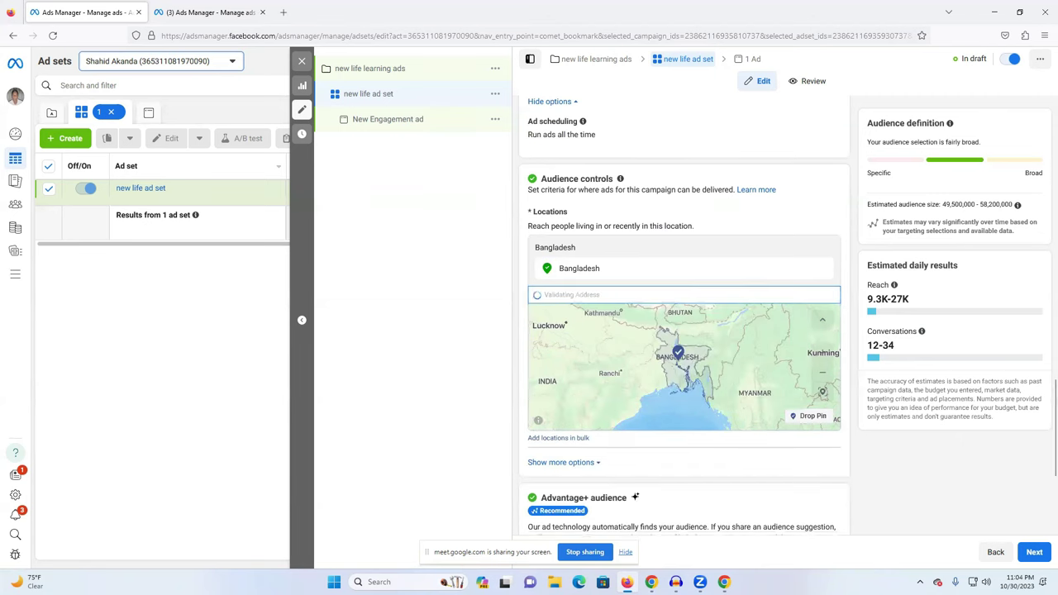
Add India to the included audience locations from the browsable list of Asian countries.
{"action": "left_click", "coordinate": [818, 299]}
{"action": "left_click", "coordinate": [682, 320]}
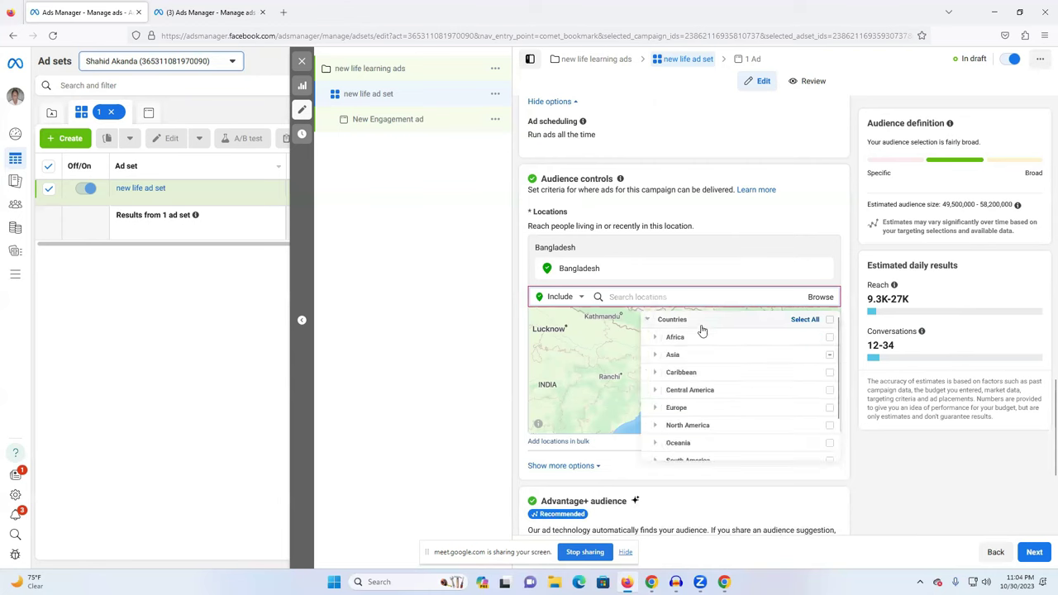
{"action": "scroll", "coordinate": [717, 378], "scroll_direction": "down", "scroll_amount": 1}
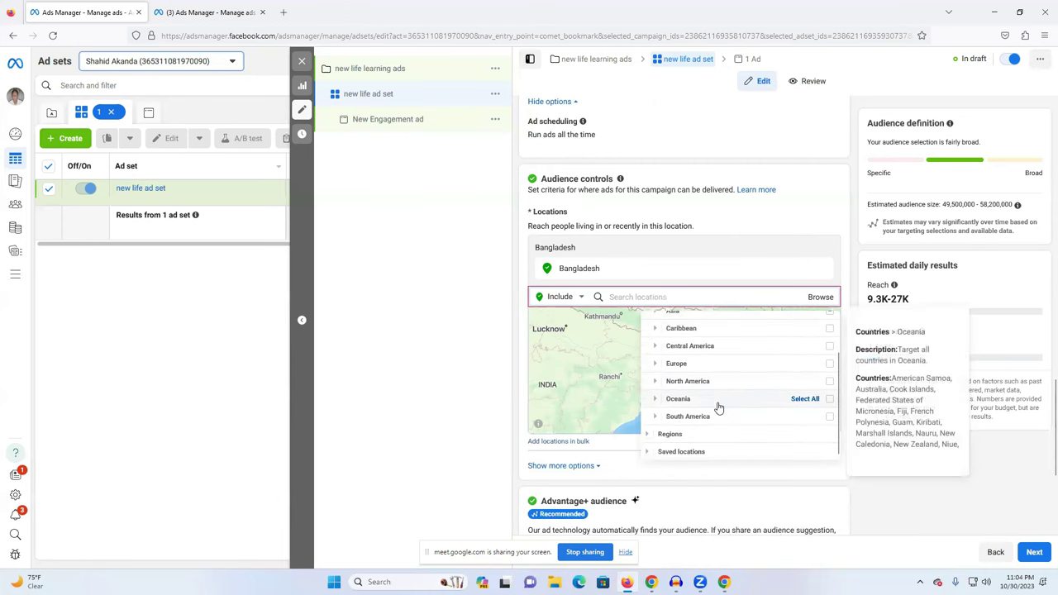
{"action": "scroll", "coordinate": [699, 406], "scroll_direction": "up", "scroll_amount": 1}
{"action": "left_click", "coordinate": [655, 355]}
{"action": "scroll", "coordinate": [704, 375], "scroll_direction": "down", "scroll_amount": 1}
{"action": "scroll", "coordinate": [727, 397], "scroll_direction": "down", "scroll_amount": 2}
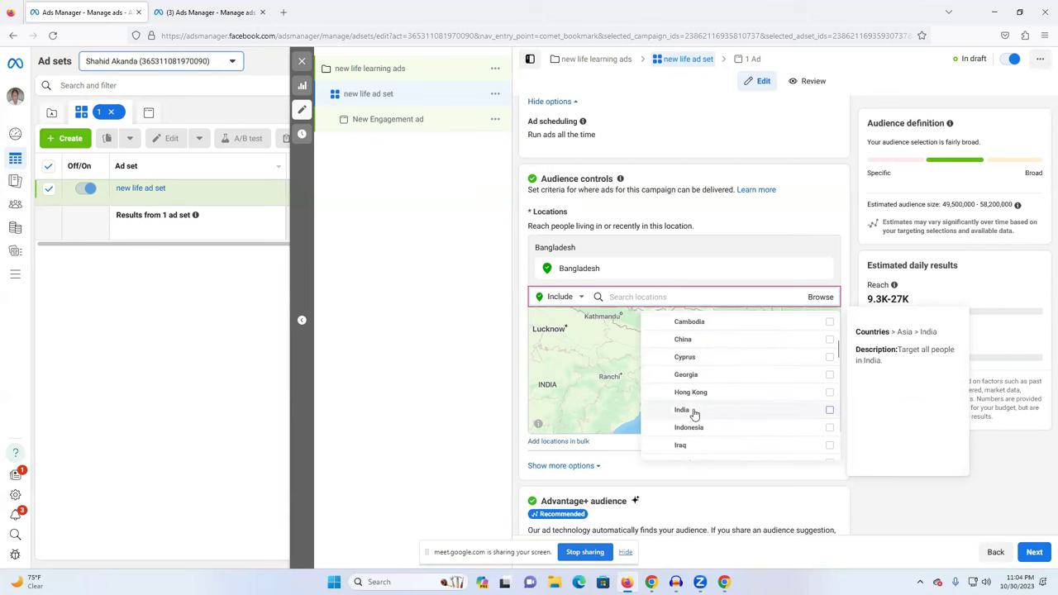
{"action": "left_click", "coordinate": [813, 412]}
{"action": "left_click", "coordinate": [443, 368]}
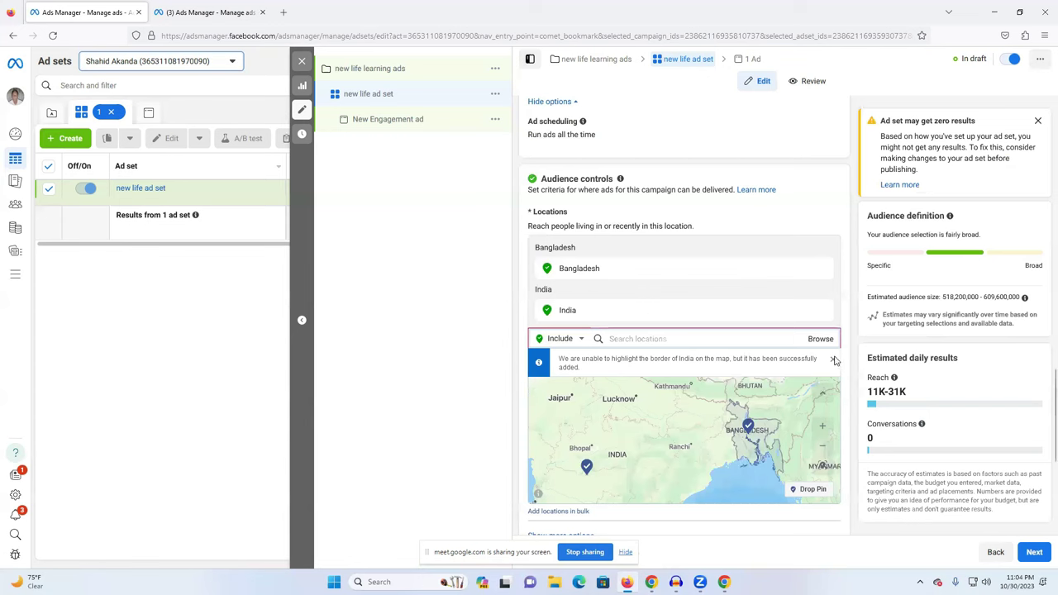
Show the additional audience control options below the location map.
{"action": "scroll", "coordinate": [753, 430], "scroll_direction": "down", "scroll_amount": 3}
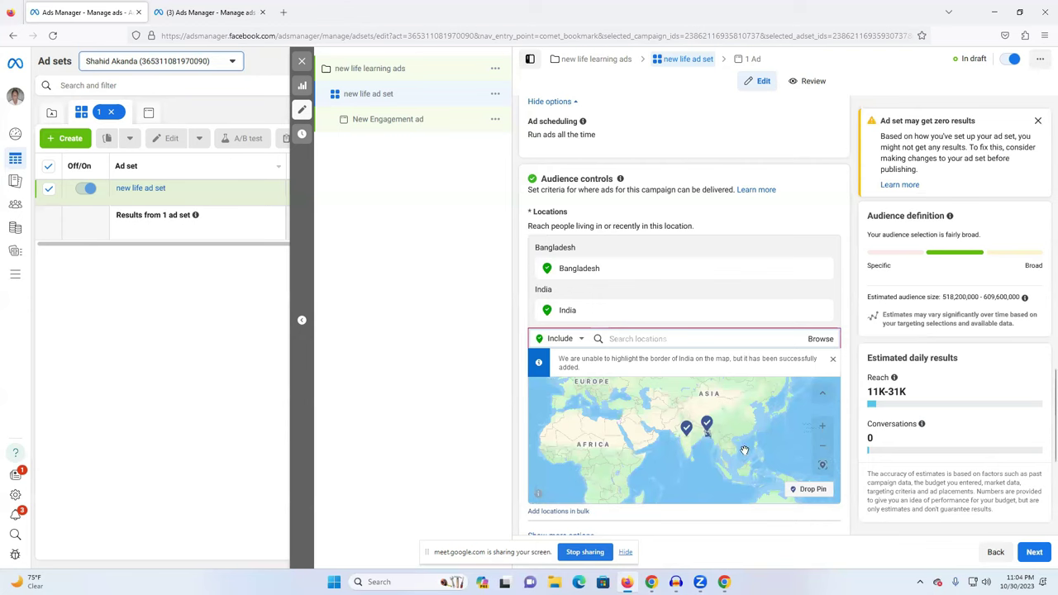
{"action": "scroll", "coordinate": [744, 451], "scroll_direction": "up", "scroll_amount": 2}
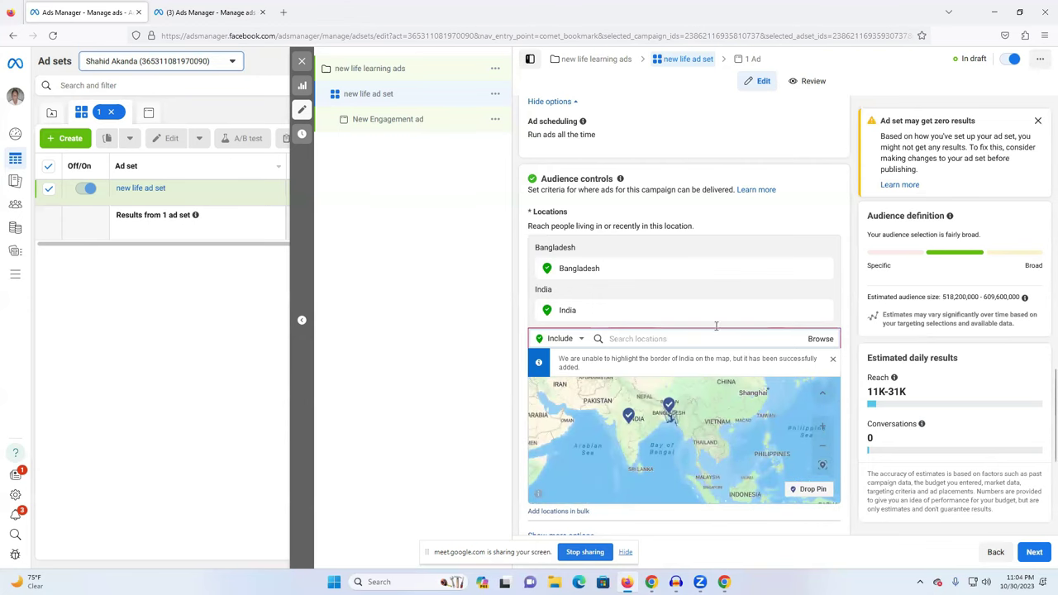
{"action": "scroll", "coordinate": [716, 326], "scroll_direction": "down", "scroll_amount": 1}
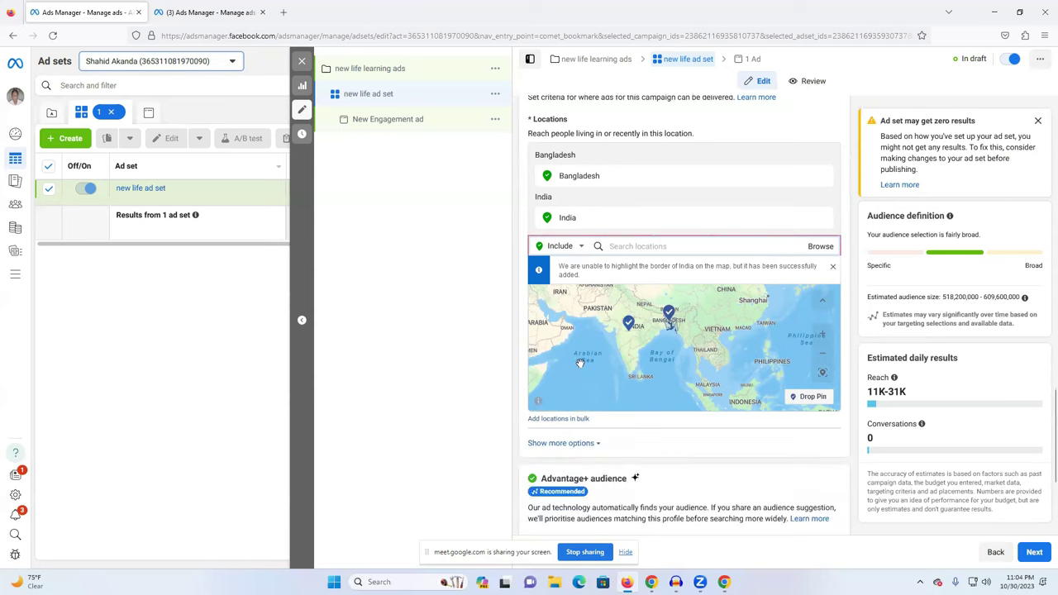
{"action": "left_click", "coordinate": [575, 443]}
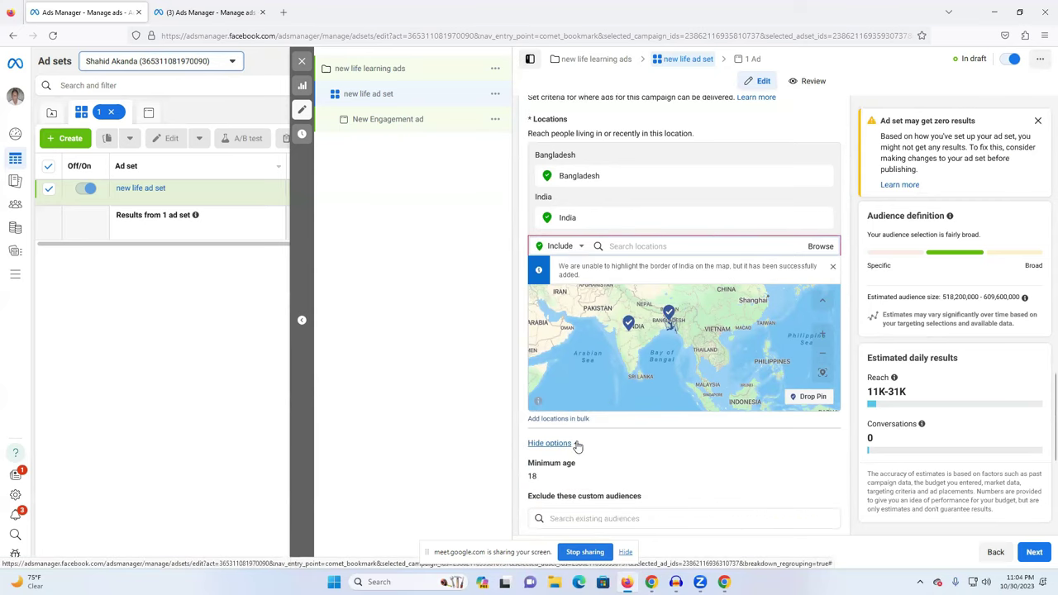
{"action": "scroll", "coordinate": [620, 438], "scroll_direction": "down", "scroll_amount": 2}
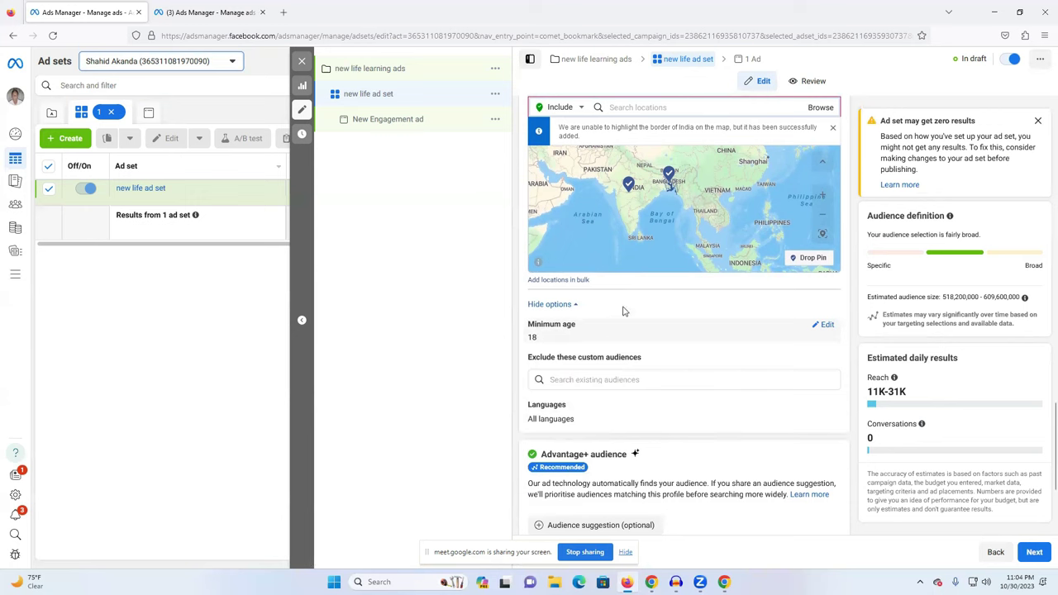
Edit the audience's minimum age, choose 18 and look through the other ages offered.
{"action": "scroll", "coordinate": [665, 211], "scroll_direction": "up", "scroll_amount": 5}
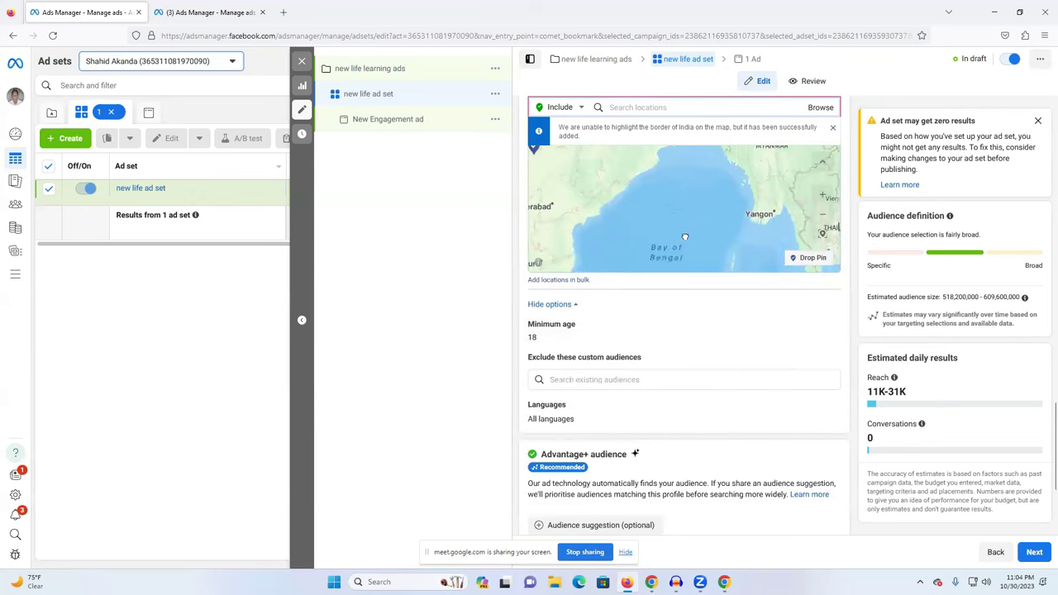
{"action": "left_click_drag", "start_coordinate": [684, 238], "coordinate": [659, 289]}
{"action": "scroll", "coordinate": [673, 217], "scroll_direction": "up", "scroll_amount": 2}
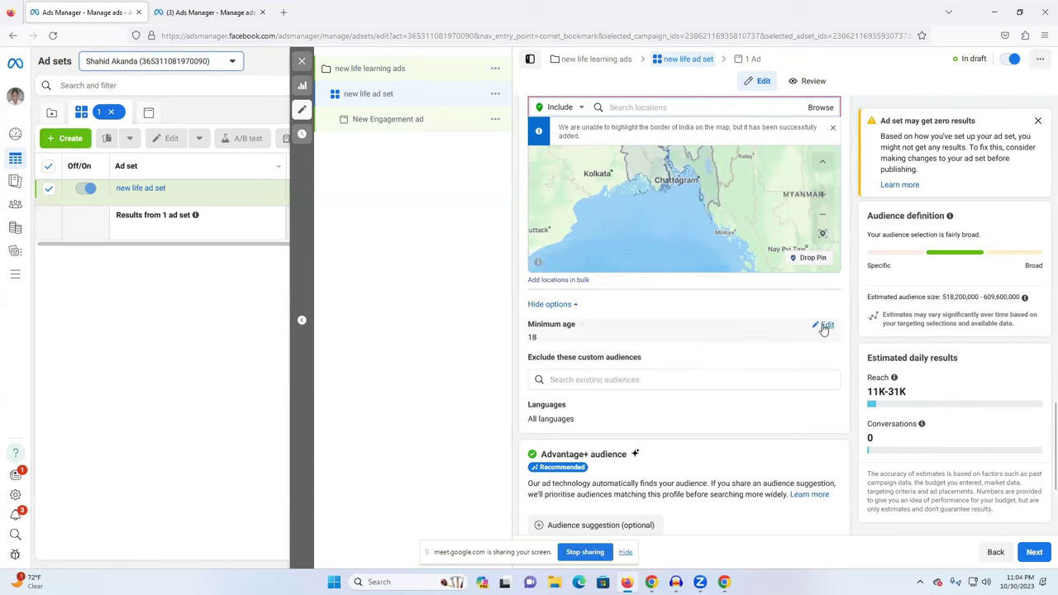
{"action": "left_click", "coordinate": [822, 326]}
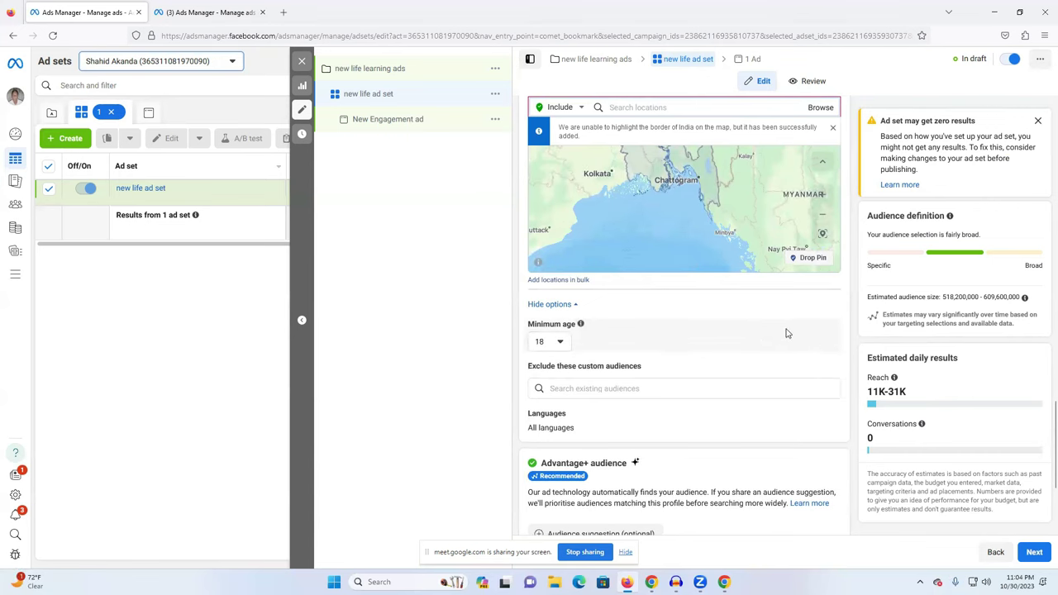
{"action": "left_click", "coordinate": [561, 346]}
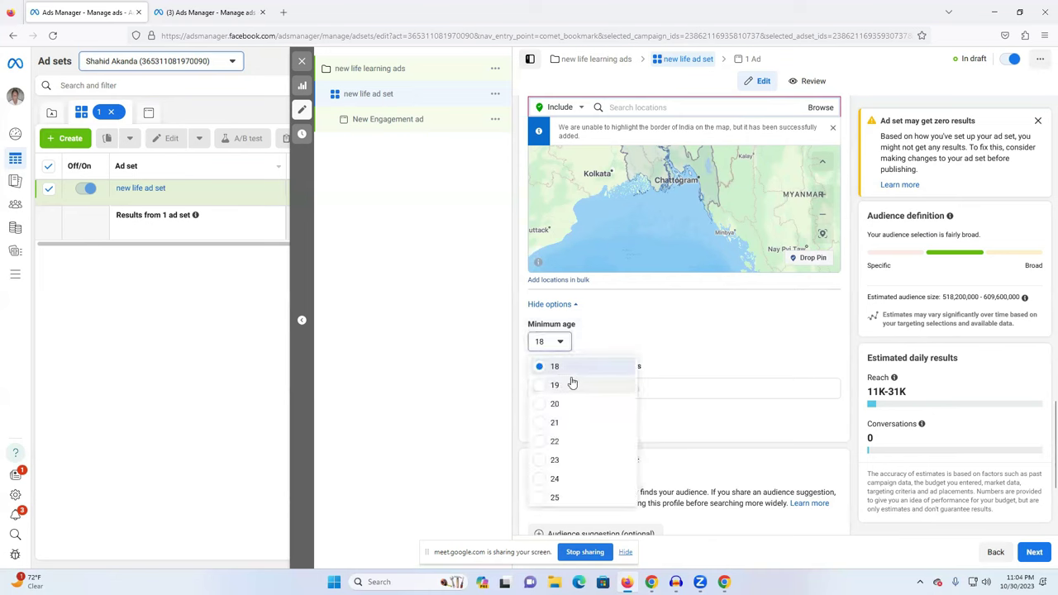
{"action": "left_click", "coordinate": [561, 373]}
{"action": "scroll", "coordinate": [666, 376], "scroll_direction": "down", "scroll_amount": 2}
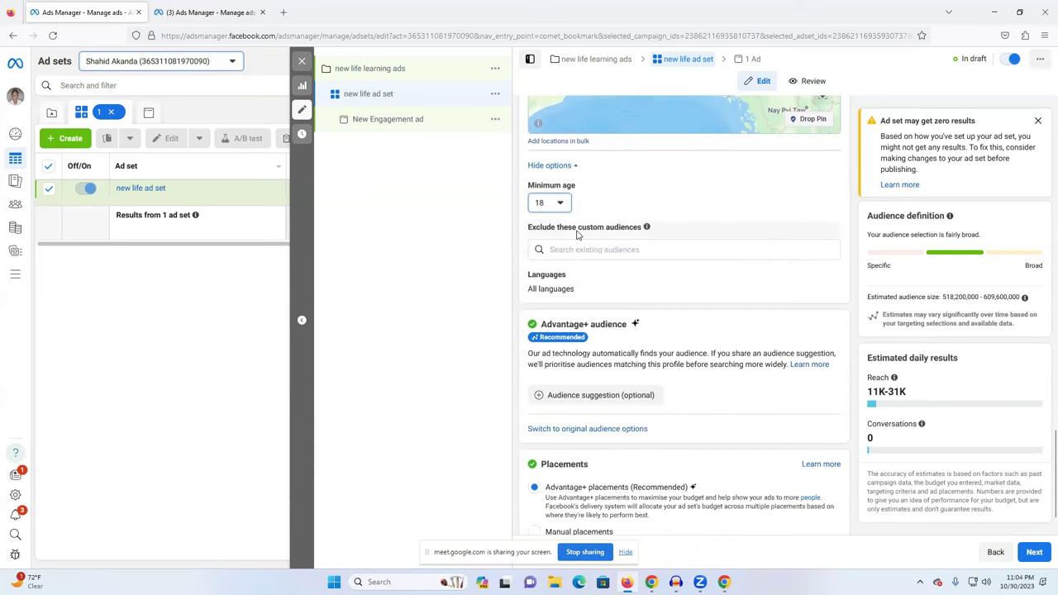
{"action": "left_click", "coordinate": [552, 202]}
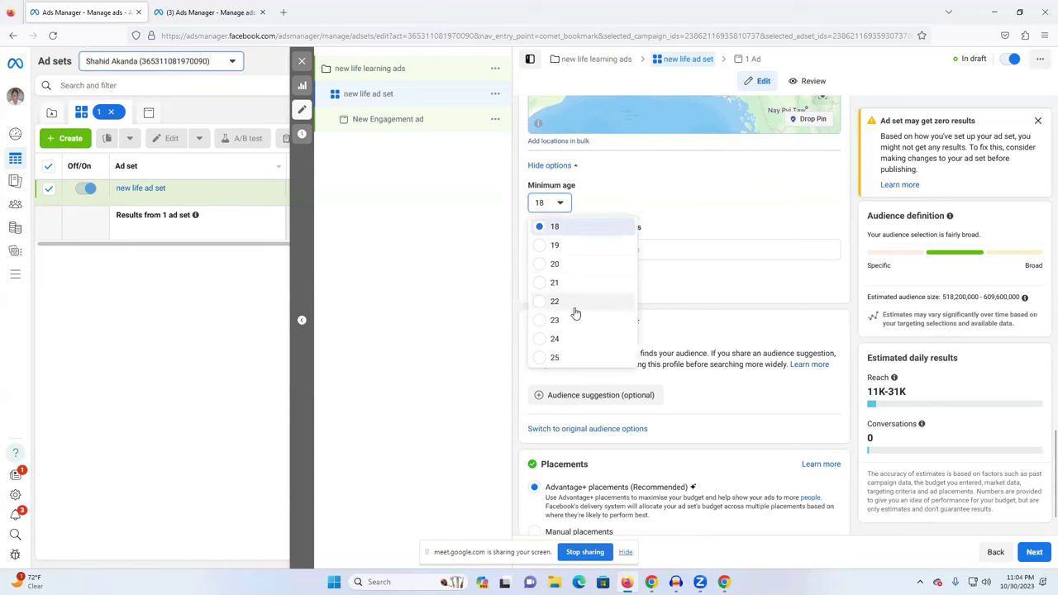
{"action": "left_click", "coordinate": [552, 205]}
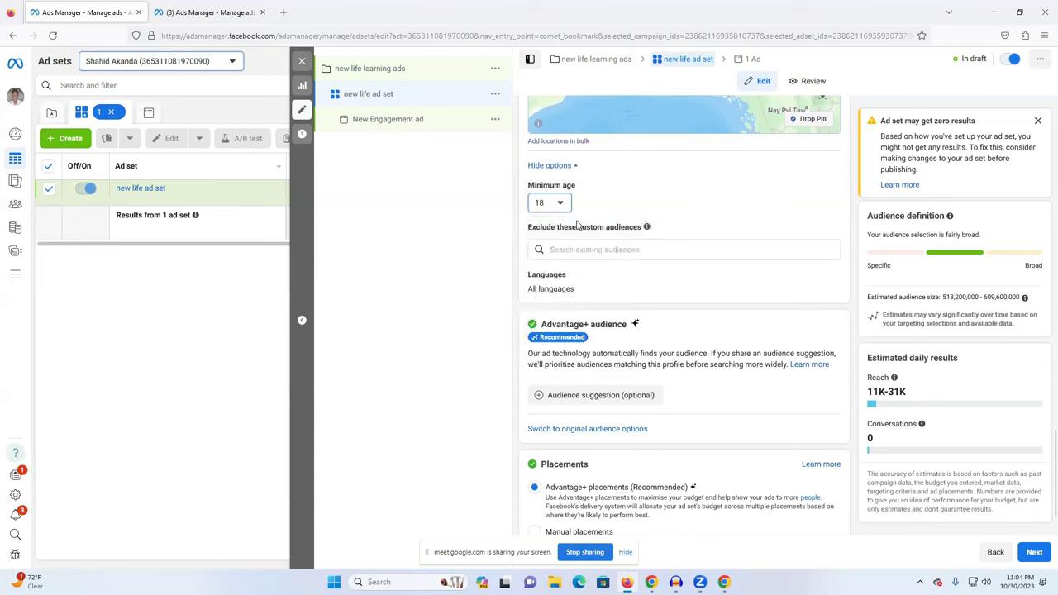
{"action": "left_click", "coordinate": [552, 207]}
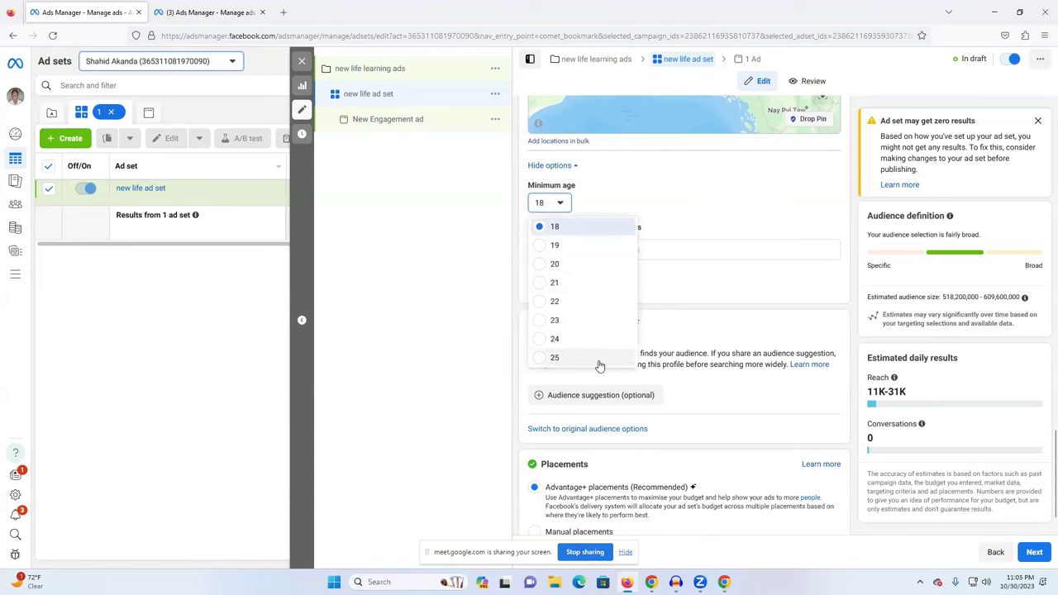
{"action": "left_click", "coordinate": [471, 322]}
Remove India from the audience locations, keeping only Bangladesh.
{"action": "scroll", "coordinate": [633, 212], "scroll_direction": "up", "scroll_amount": 3}
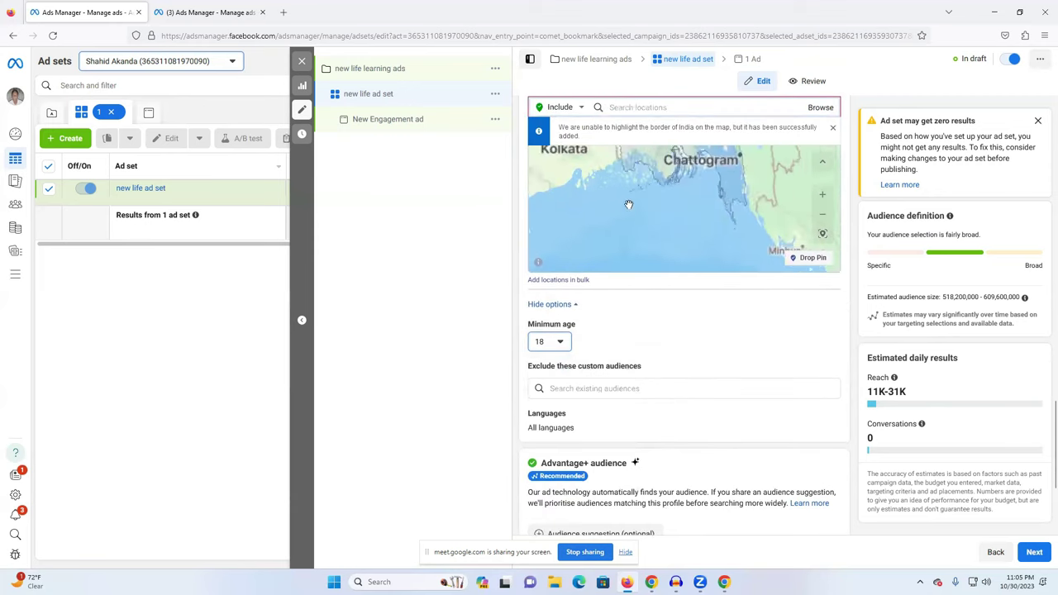
{"action": "scroll", "coordinate": [832, 283], "scroll_direction": "up", "scroll_amount": 2}
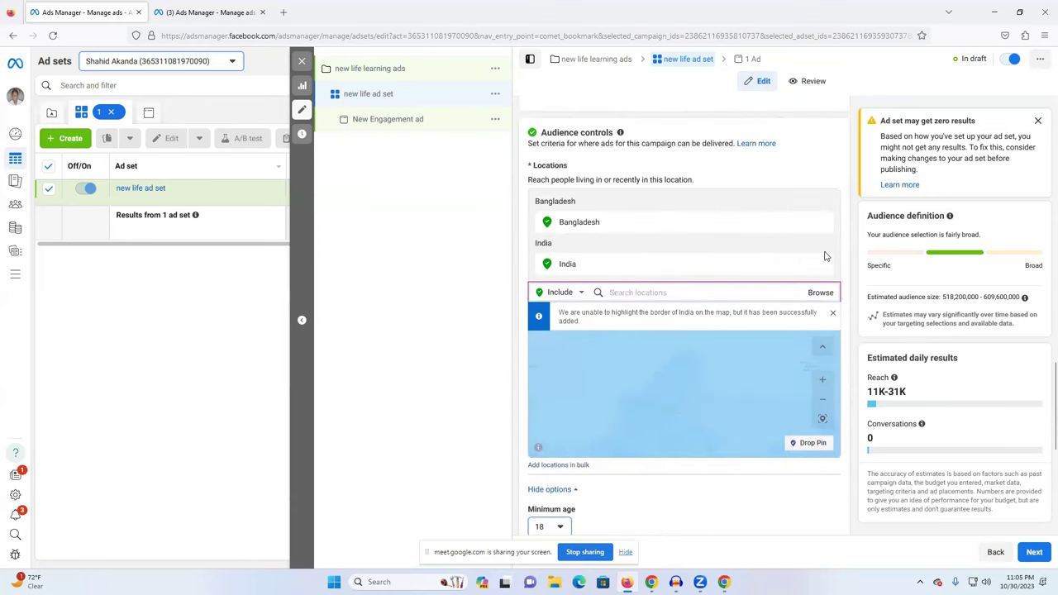
{"action": "left_click", "coordinate": [824, 265]}
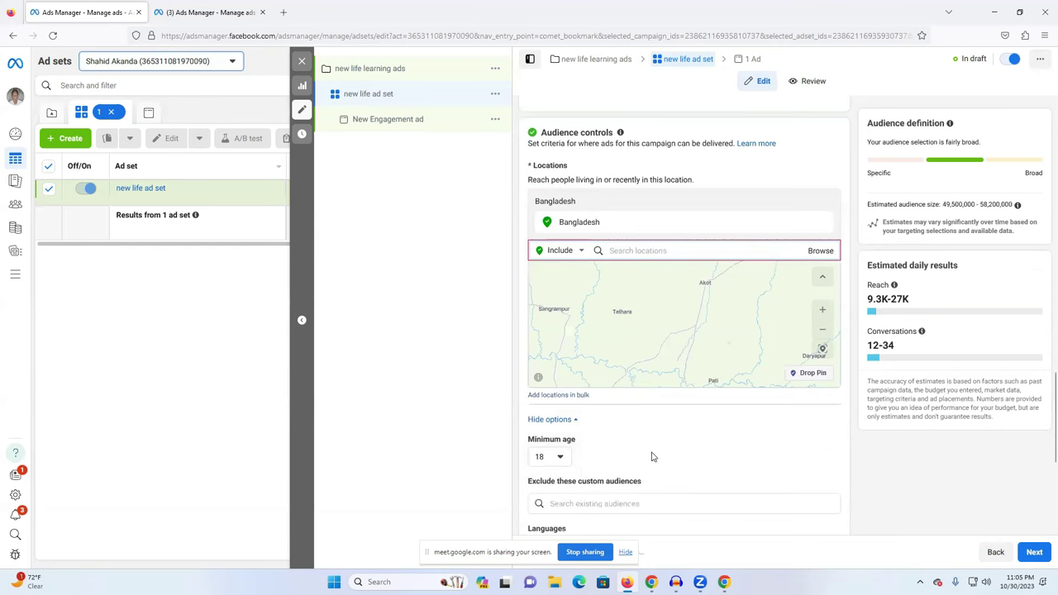
Review the minimum age choices and the explanation of the optional Advantage+ audience suggestion.
{"action": "scroll", "coordinate": [648, 455], "scroll_direction": "down", "scroll_amount": 3}
{"action": "left_click", "coordinate": [570, 365]}
{"action": "left_click", "coordinate": [473, 374]}
{"action": "scroll", "coordinate": [582, 389], "scroll_direction": "down", "scroll_amount": 2}
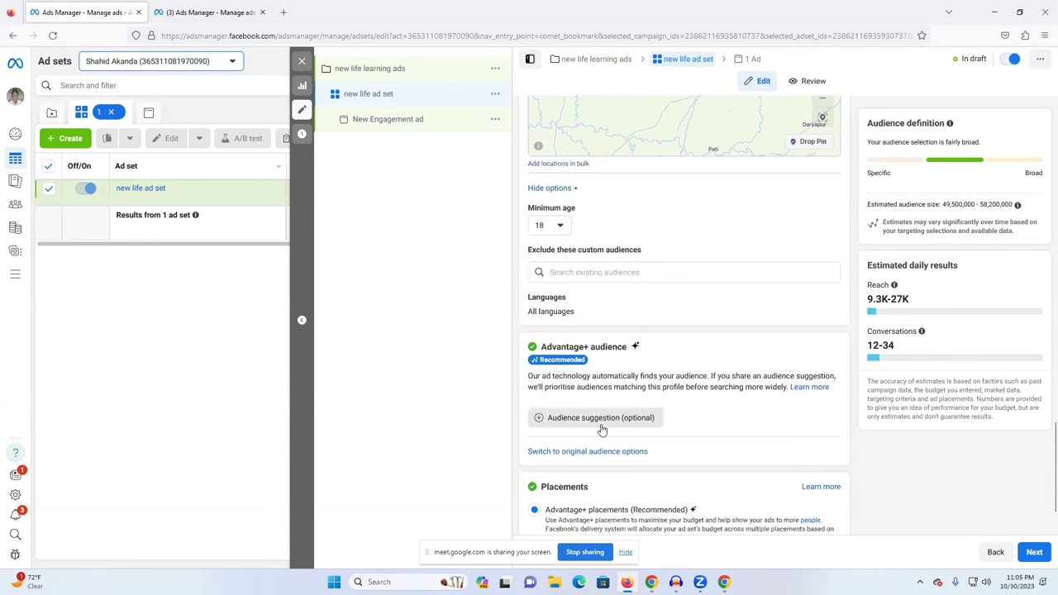
{"action": "mouse_move", "coordinate": [602, 429]}
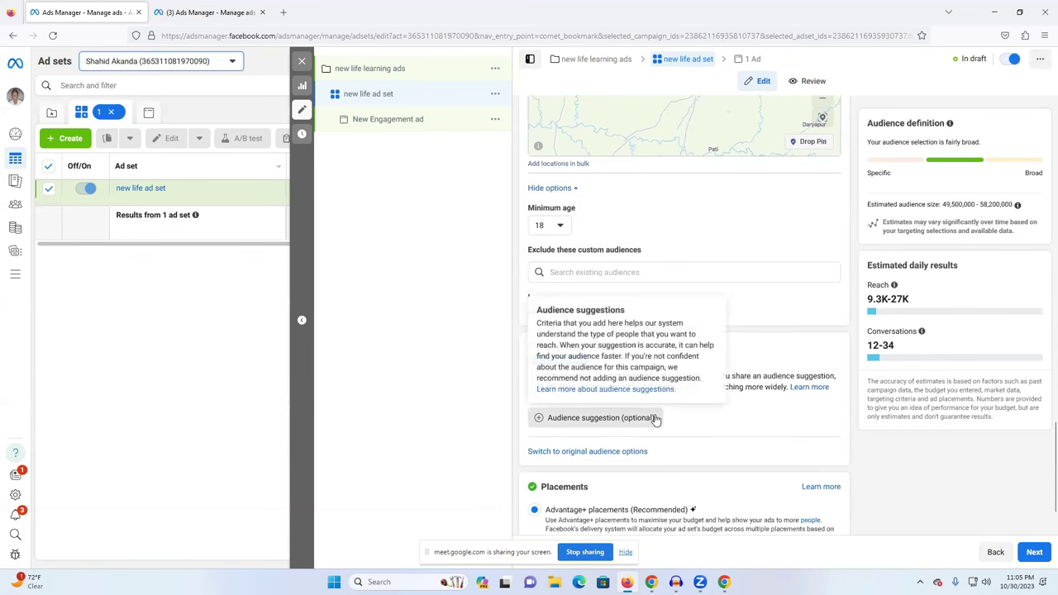
{"action": "scroll", "coordinate": [752, 419], "scroll_direction": "down", "scroll_amount": 2}
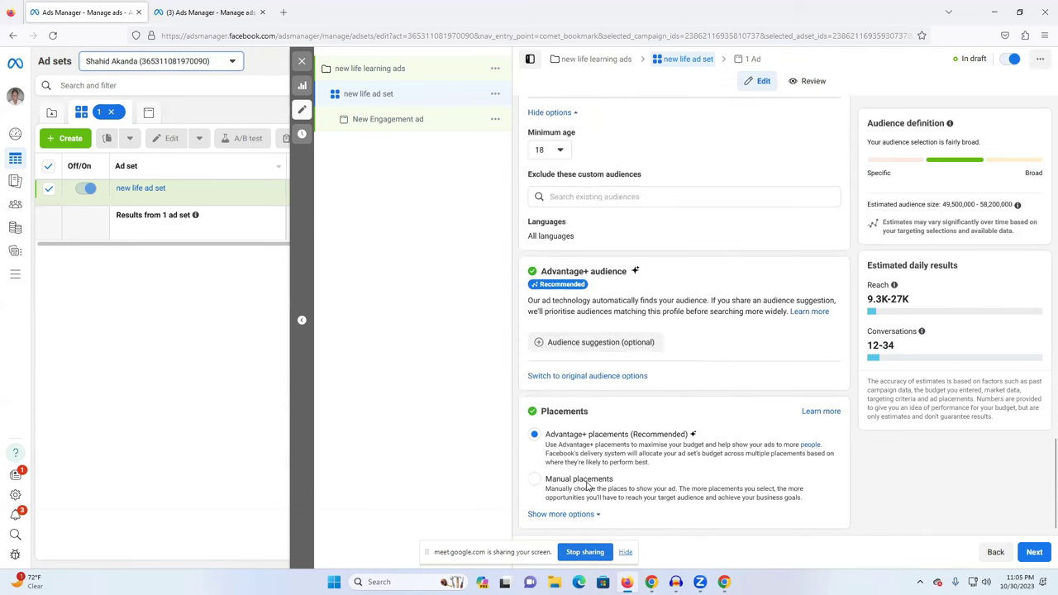
Show the additional placement options and review the brand safety, inventory filter and exclusion settings.
{"action": "left_click", "coordinate": [550, 515]}
{"action": "scroll", "coordinate": [699, 449], "scroll_direction": "down", "scroll_amount": 4}
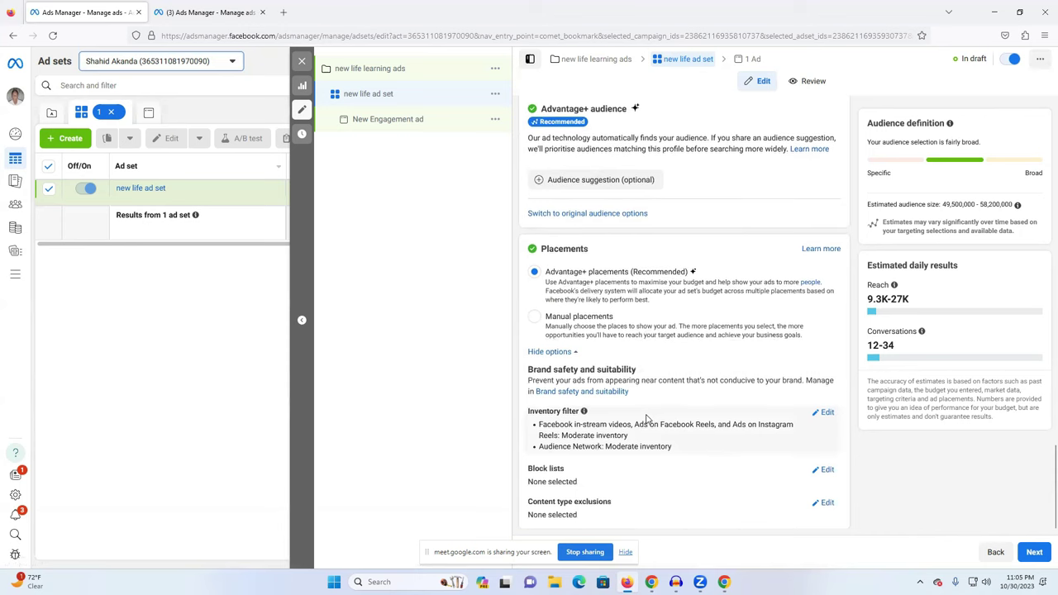
{"action": "scroll", "coordinate": [647, 419], "scroll_direction": "up", "scroll_amount": 1}
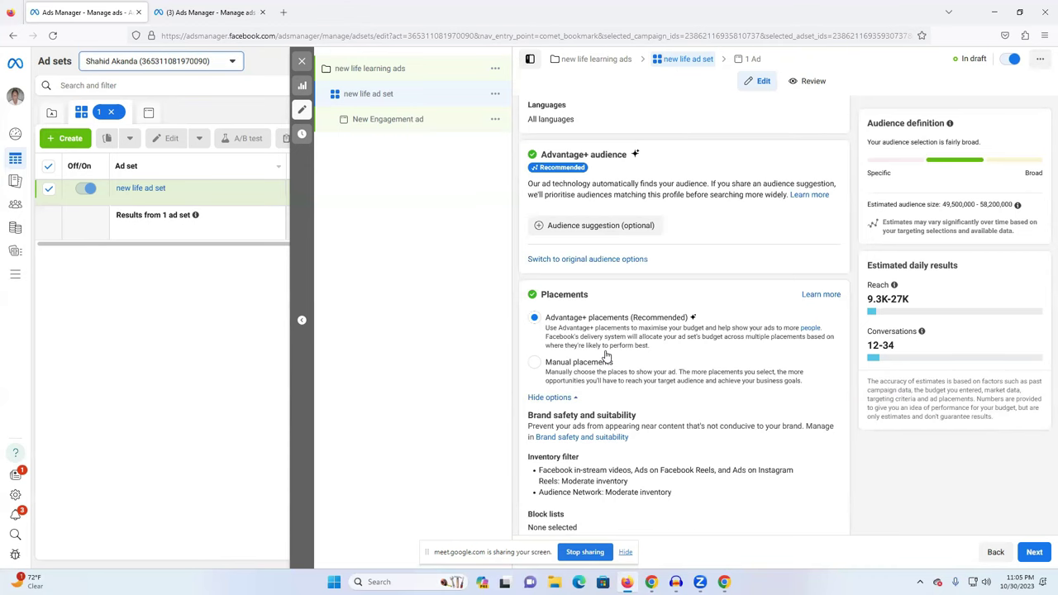
{"action": "scroll", "coordinate": [663, 303], "scroll_direction": "down", "scroll_amount": 1}
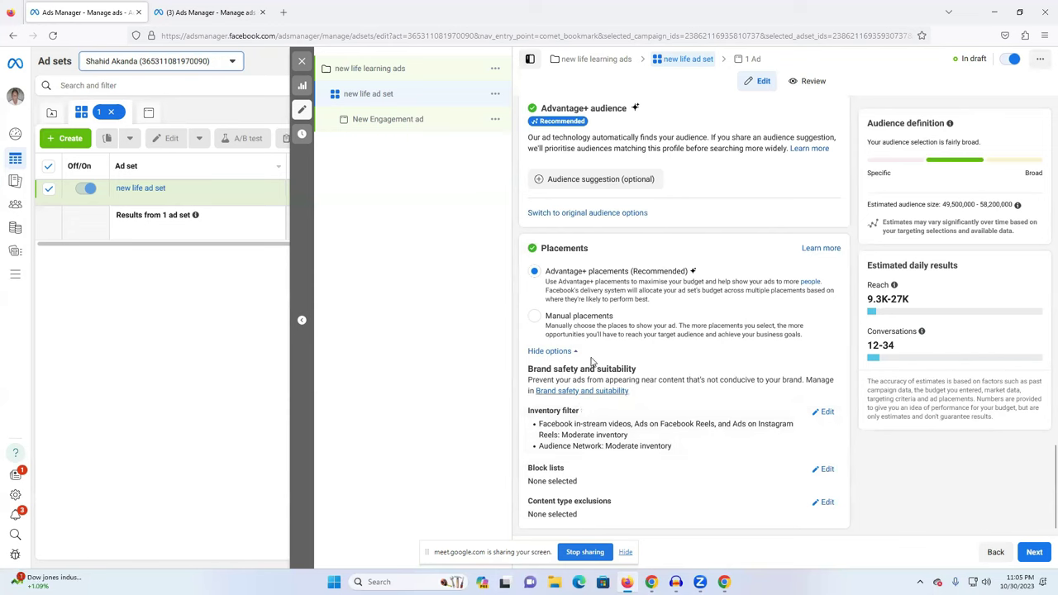
Return from the ad level to the new life ad set and set the audience controls' language to English (US).
{"action": "left_click", "coordinate": [1034, 552]}
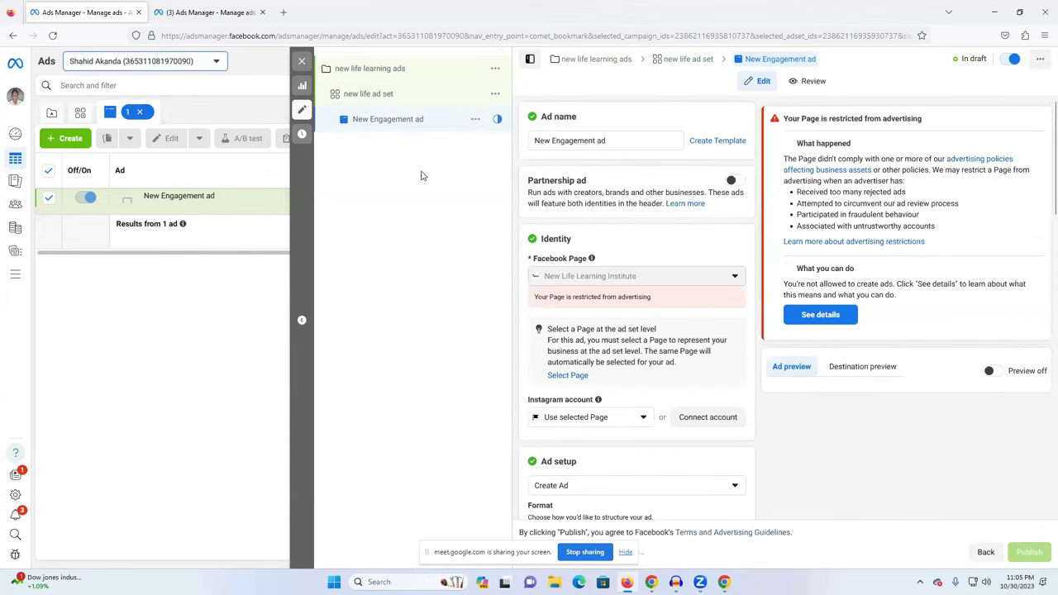
{"action": "left_click", "coordinate": [377, 98]}
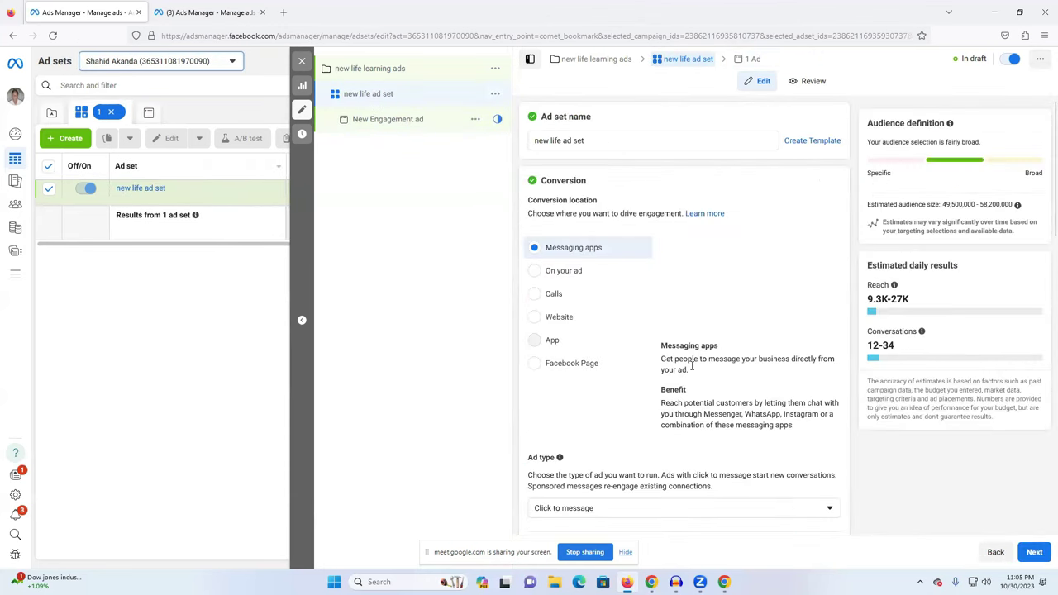
{"action": "scroll", "coordinate": [661, 397], "scroll_direction": "down", "scroll_amount": 10}
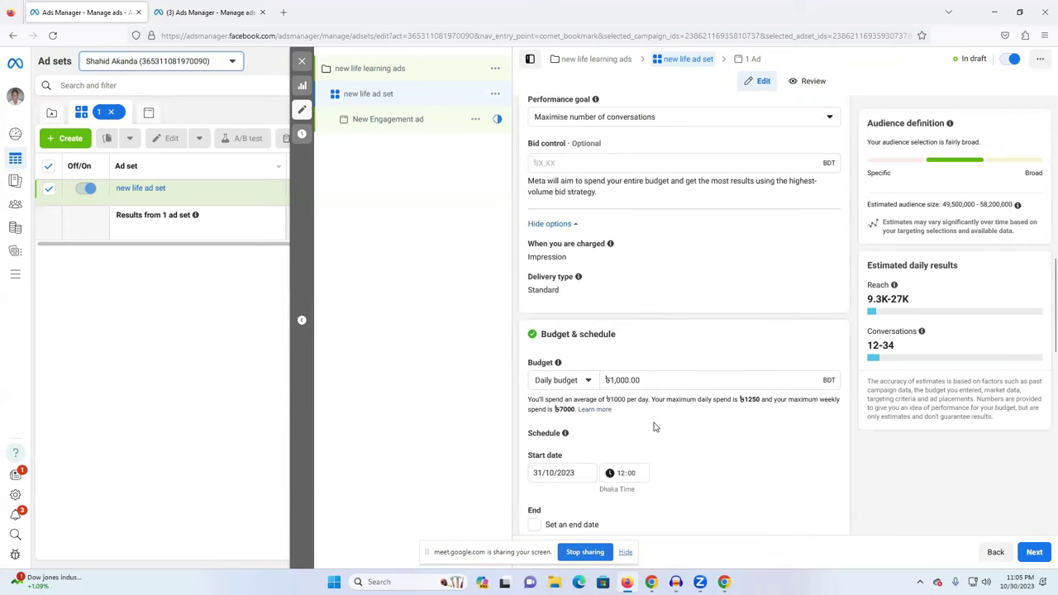
{"action": "scroll", "coordinate": [654, 426], "scroll_direction": "down", "scroll_amount": 5}
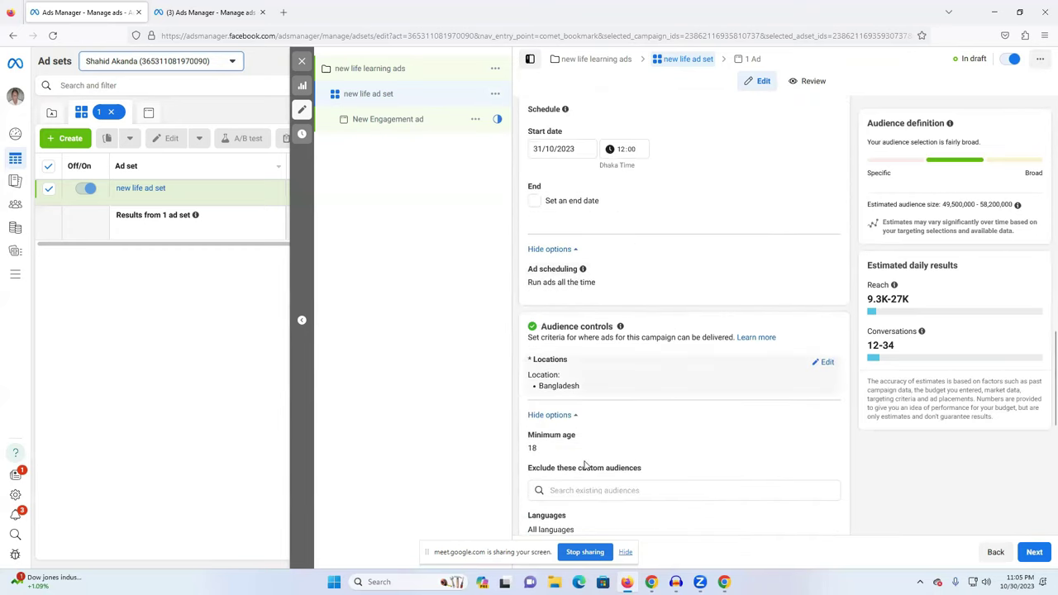
{"action": "scroll", "coordinate": [570, 455], "scroll_direction": "down", "scroll_amount": 1}
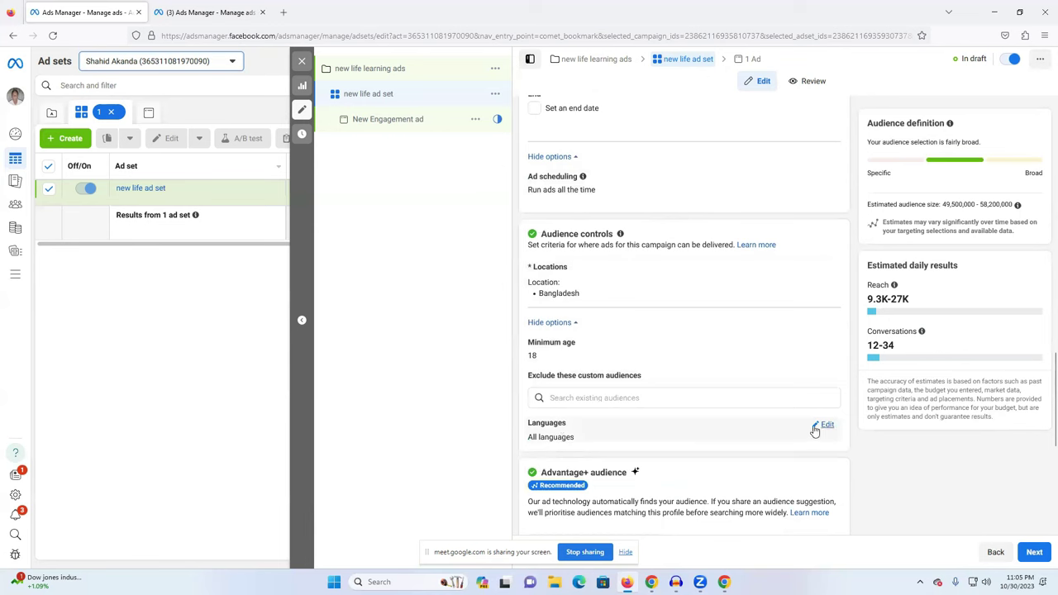
{"action": "left_click", "coordinate": [817, 426]}
{"action": "left_click", "coordinate": [599, 440]}
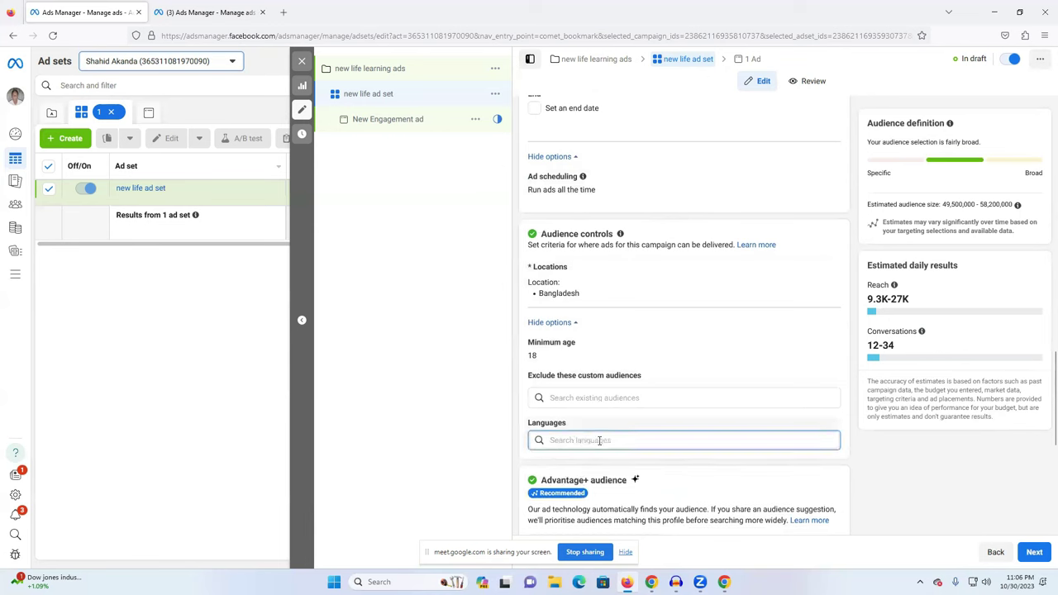
{"action": "type", "text": "en"}
{"action": "left_click", "coordinate": [570, 488]}
Open the optional audience suggestion under Advantage+ audience and review its custom audience, age, gender and detailed targeting fields.
{"action": "scroll", "coordinate": [626, 463], "scroll_direction": "down", "scroll_amount": 2}
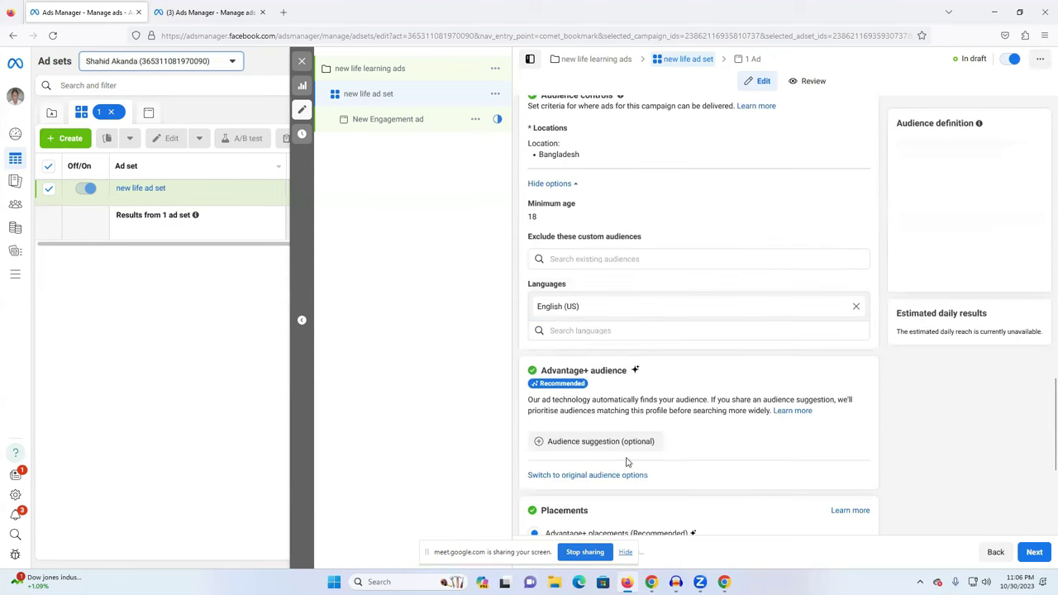
{"action": "left_click", "coordinate": [559, 443]}
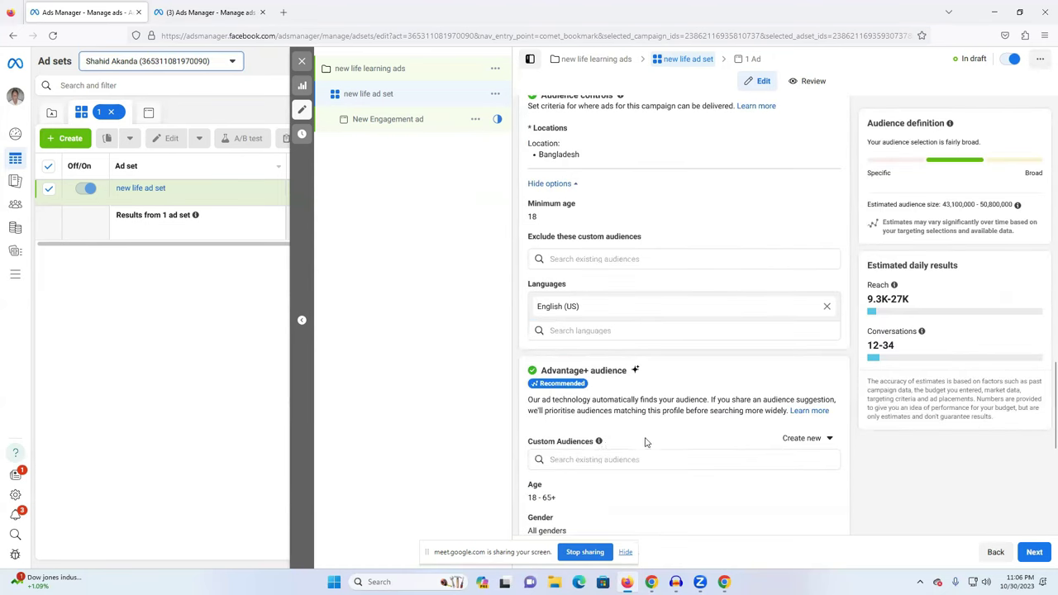
{"action": "scroll", "coordinate": [646, 443], "scroll_direction": "down", "scroll_amount": 2}
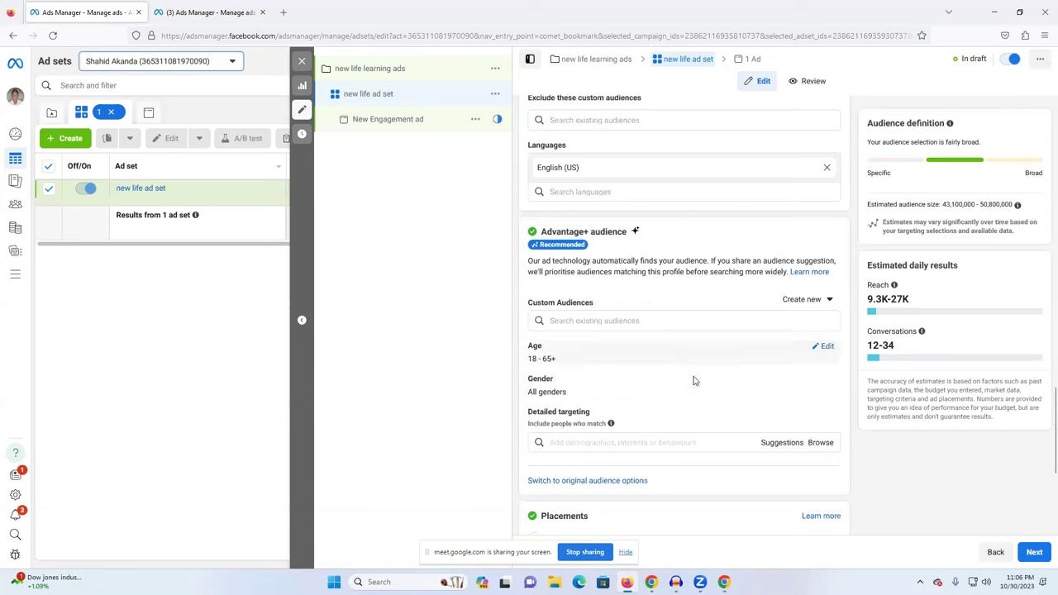
{"action": "scroll", "coordinate": [595, 347], "scroll_direction": "up", "scroll_amount": 2}
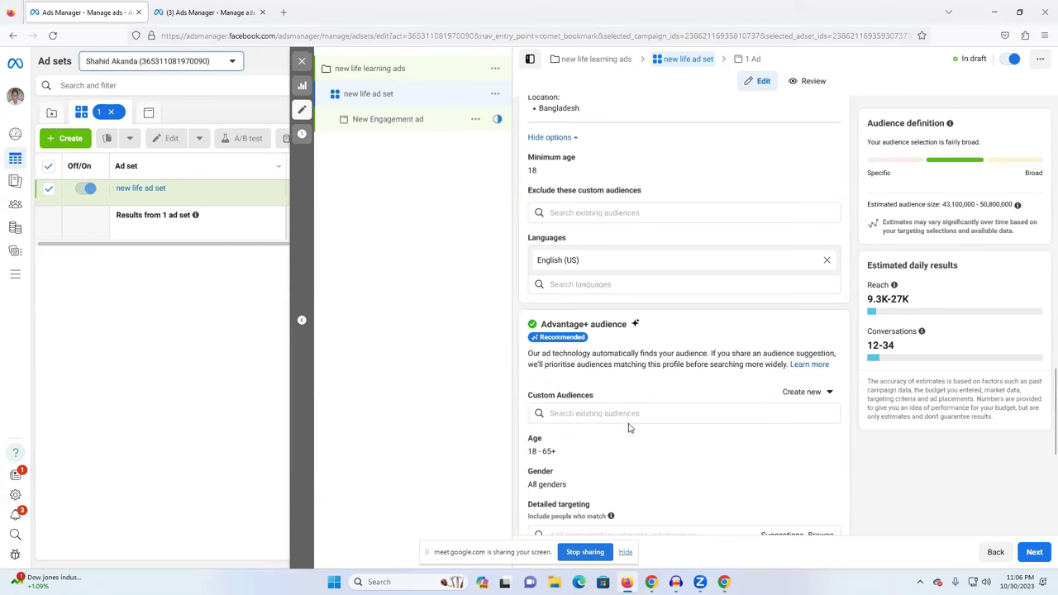
{"action": "scroll", "coordinate": [628, 427], "scroll_direction": "down", "scroll_amount": 2}
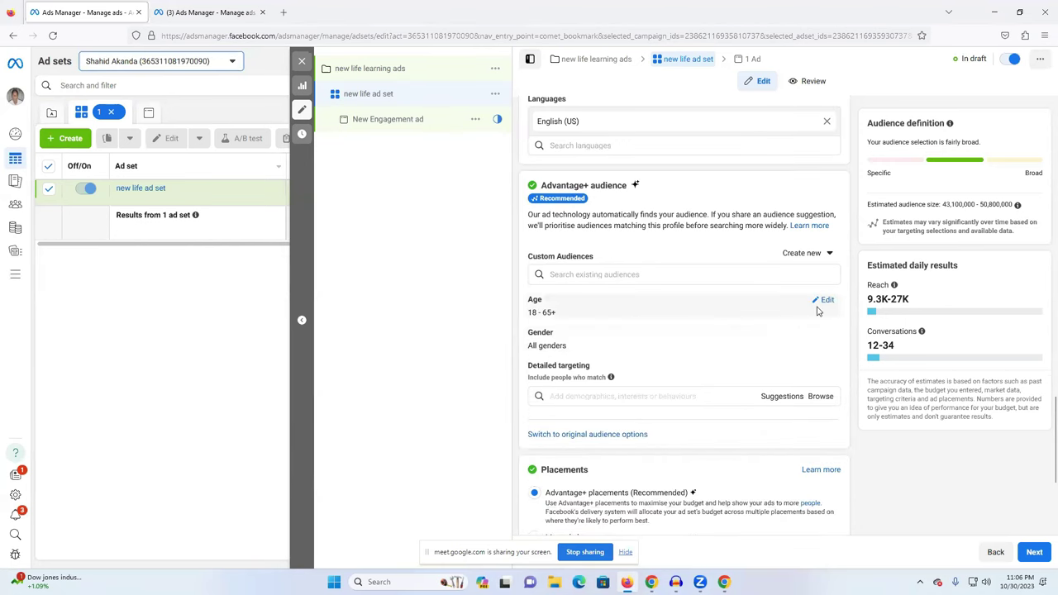
Set the suggested audience's upper age limit to 55 and open its gender choices for editing.
{"action": "left_click", "coordinate": [823, 301]}
{"action": "left_click", "coordinate": [620, 319]}
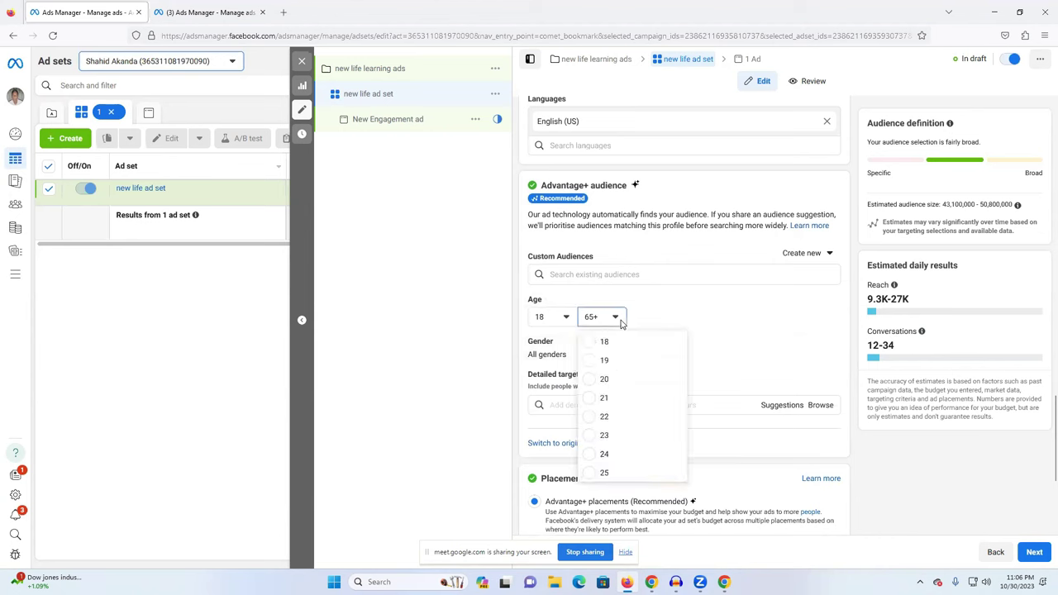
{"action": "scroll", "coordinate": [612, 413], "scroll_direction": "up", "scroll_amount": 3}
{"action": "scroll", "coordinate": [614, 374], "scroll_direction": "up", "scroll_amount": 3}
{"action": "scroll", "coordinate": [616, 413], "scroll_direction": "down", "scroll_amount": 3}
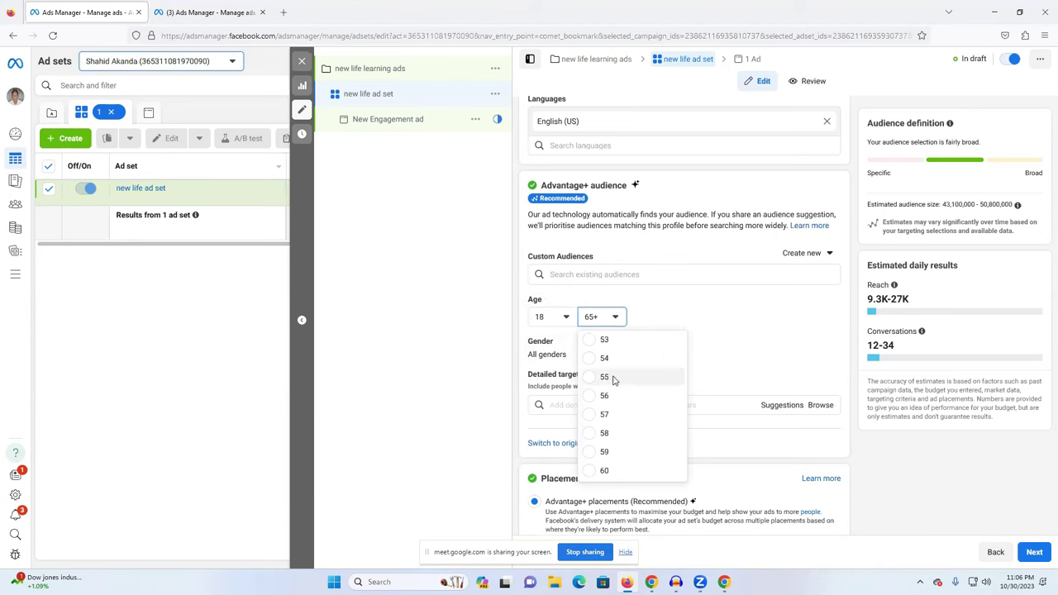
{"action": "left_click", "coordinate": [611, 377]}
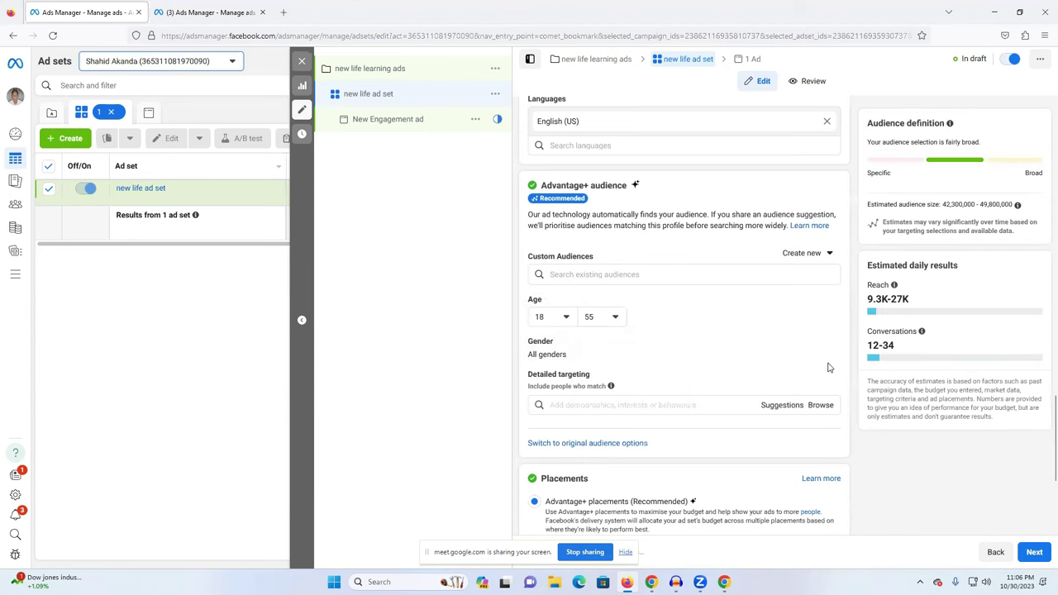
{"action": "left_click", "coordinate": [824, 346]}
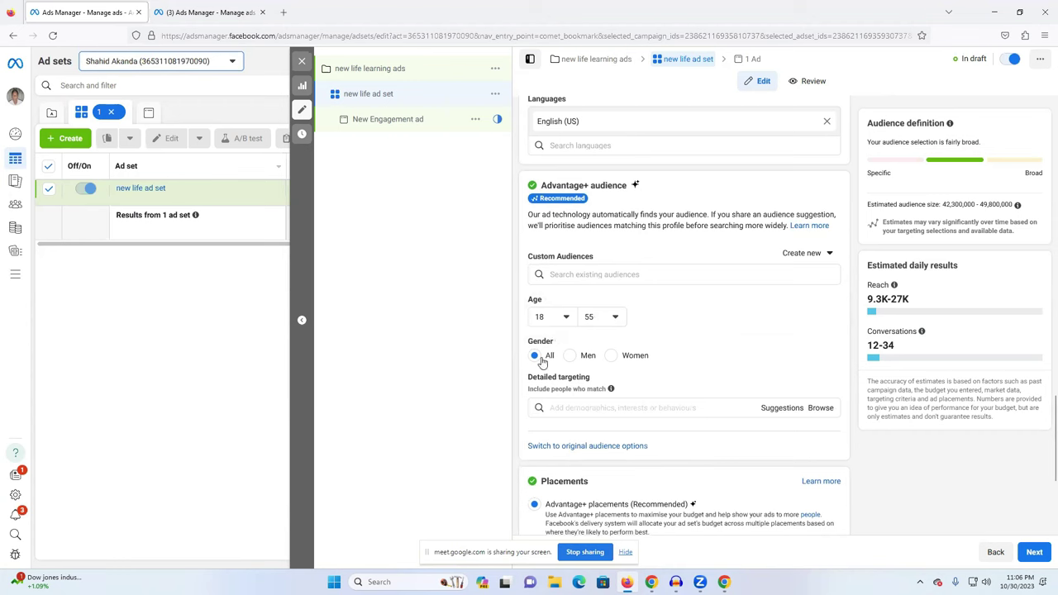
Browse the detailed targeting categories under Demographics > Education and look at the Schools/Universities search.
{"action": "left_click", "coordinate": [645, 408]}
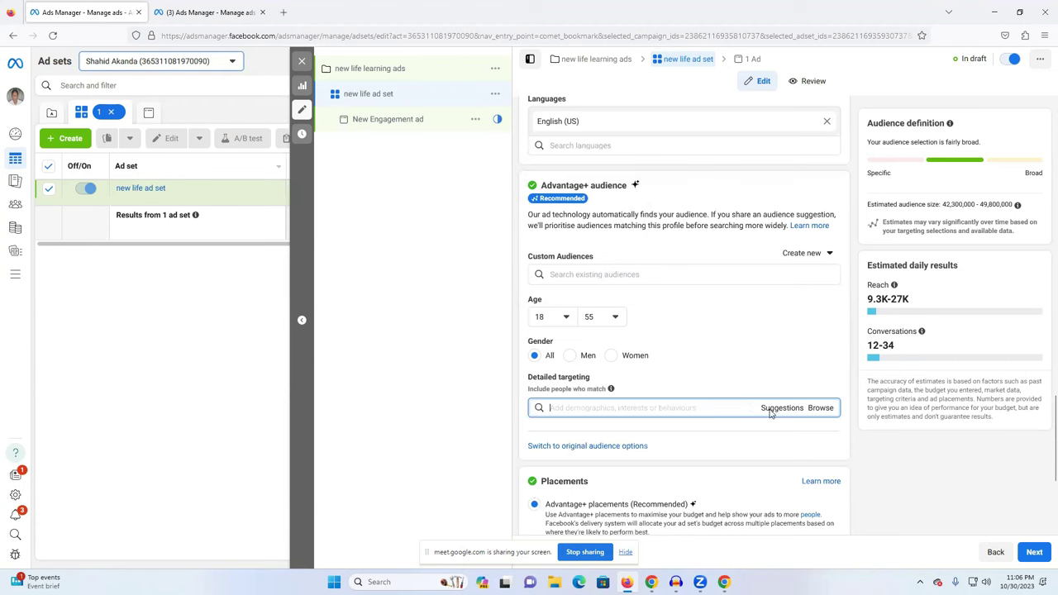
{"action": "left_click", "coordinate": [824, 409]}
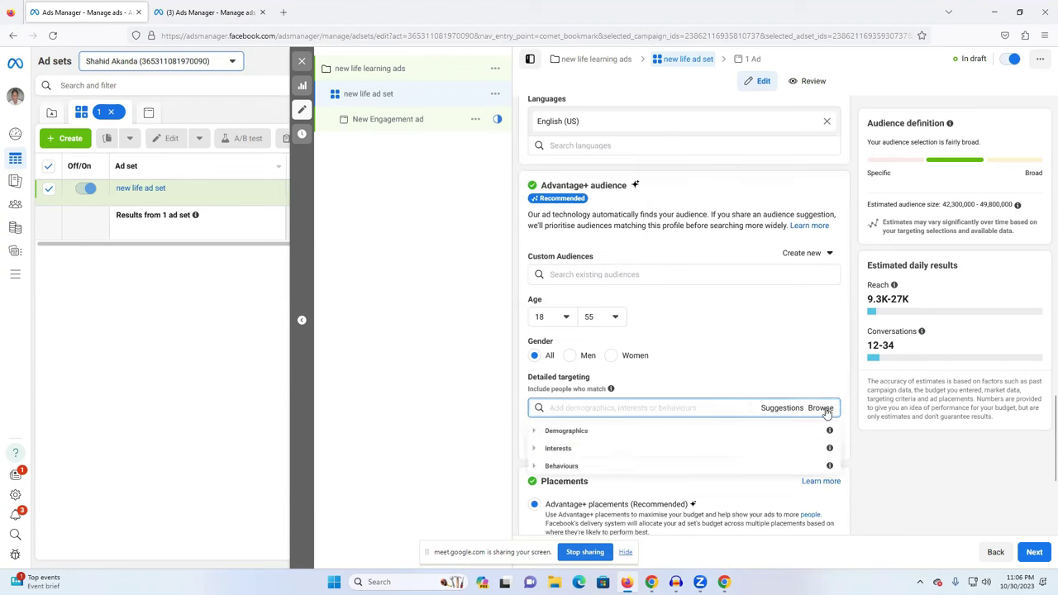
{"action": "left_click", "coordinate": [608, 433]}
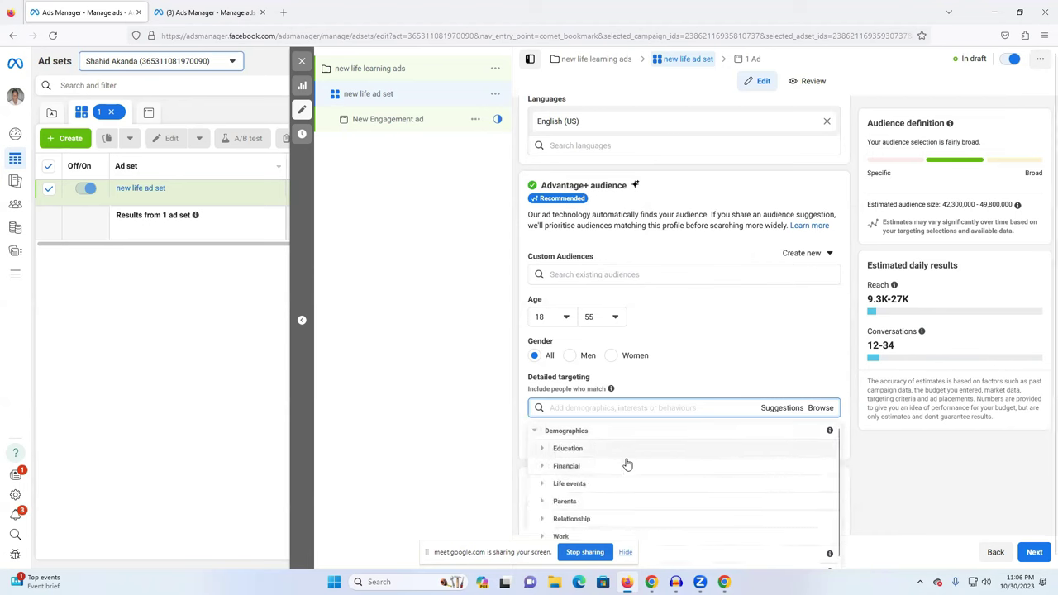
{"action": "left_click", "coordinate": [620, 455]}
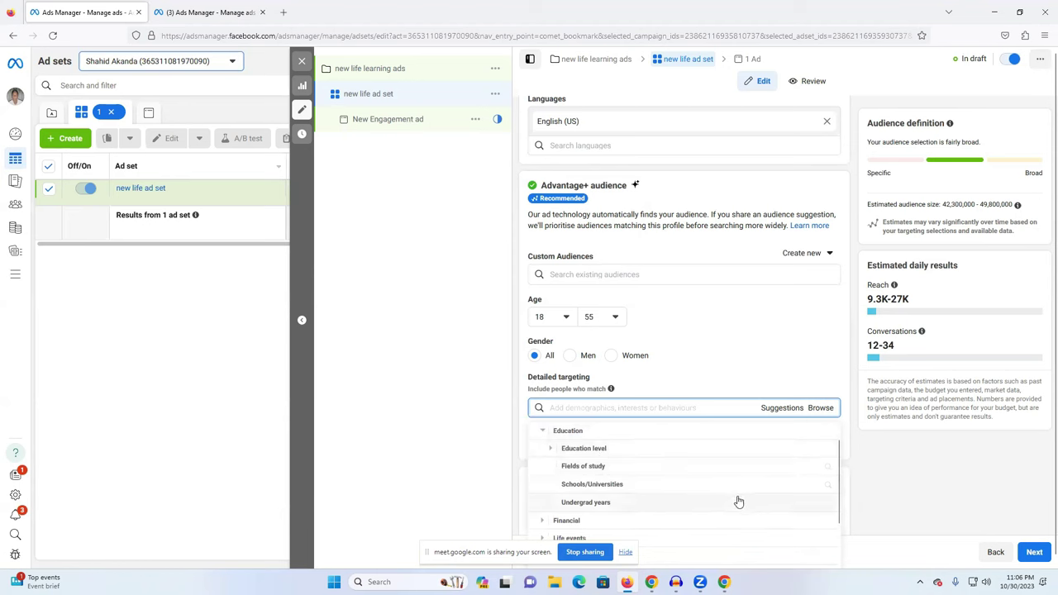
{"action": "left_click", "coordinate": [610, 489]}
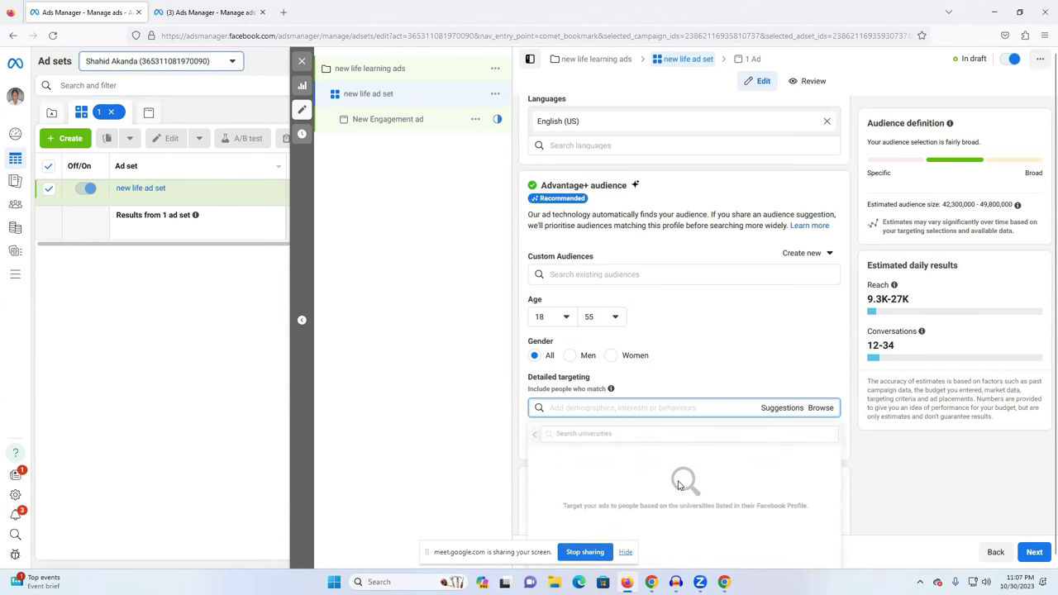
{"action": "scroll", "coordinate": [628, 460], "scroll_direction": "down", "scroll_amount": 2}
{"action": "scroll", "coordinate": [716, 354], "scroll_direction": "down", "scroll_amount": 3}
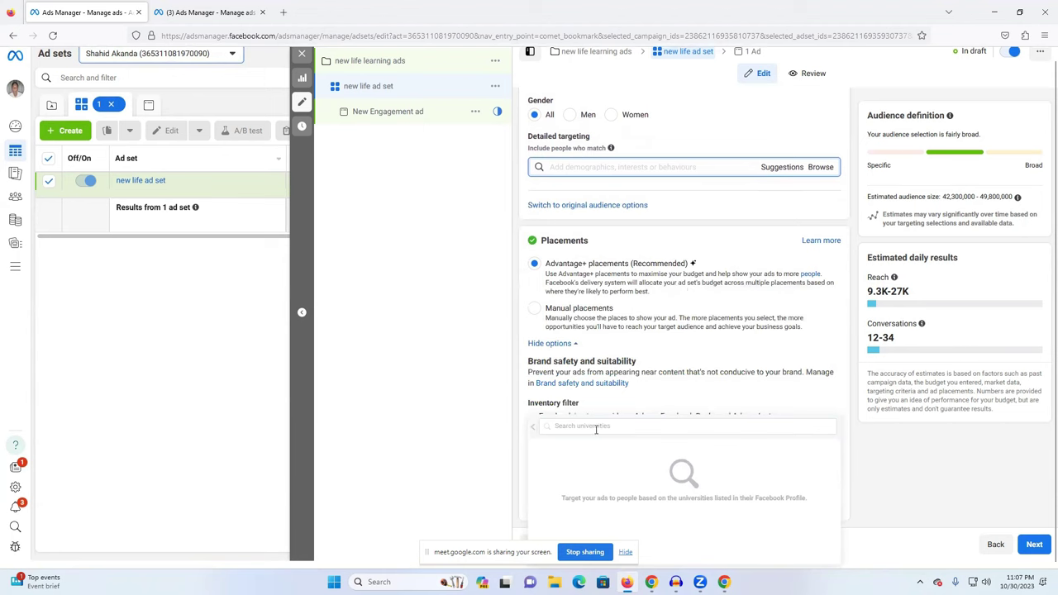
{"action": "left_click", "coordinate": [533, 428]}
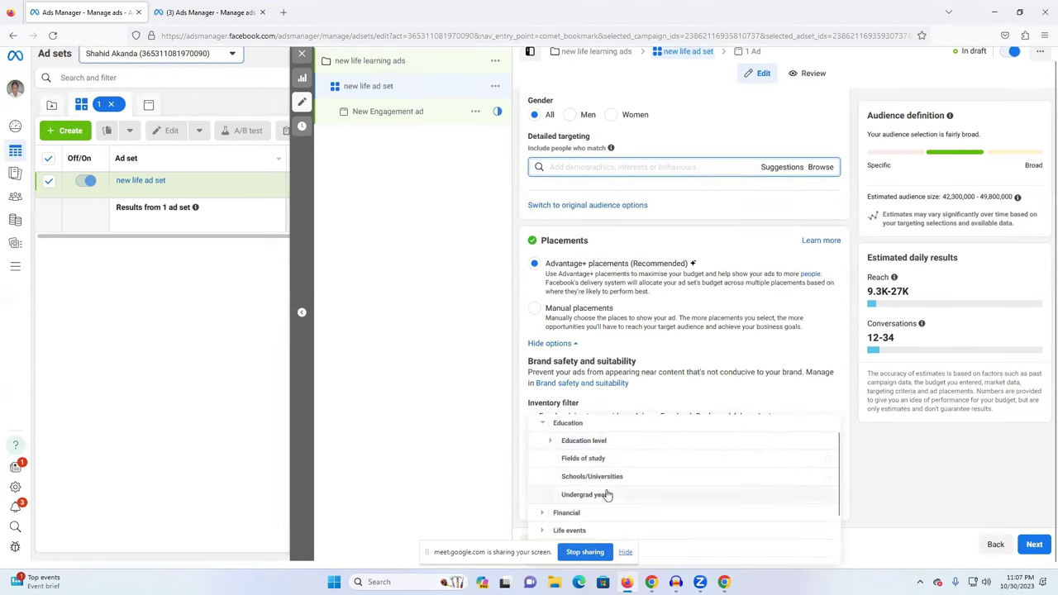
Add the Undergrad years criterion for 2023 to 2027 to the detailed targeting.
{"action": "left_click", "coordinate": [626, 498]}
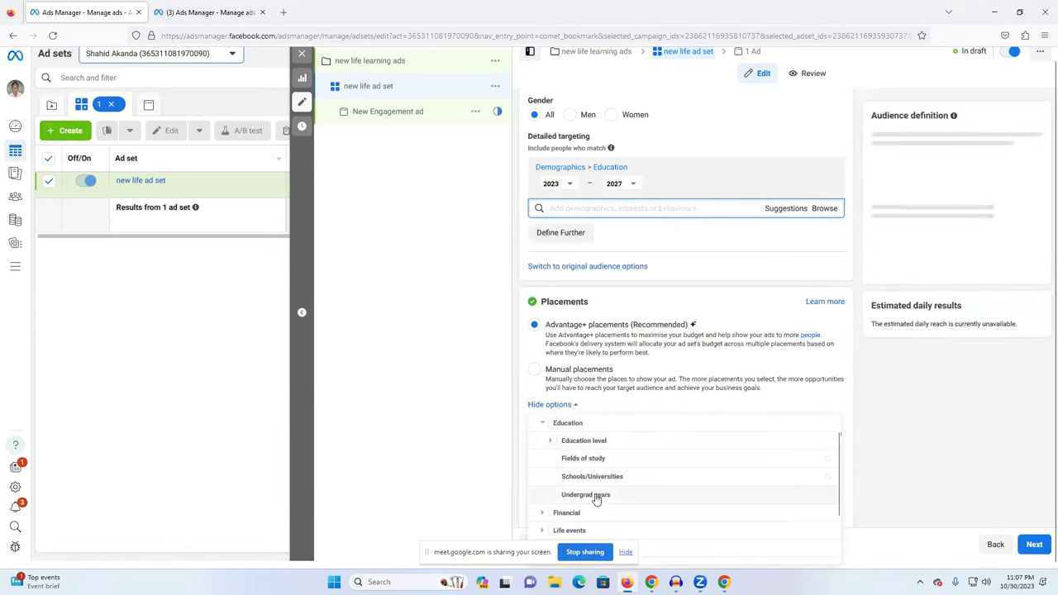
{"action": "left_click", "coordinate": [512, 334]}
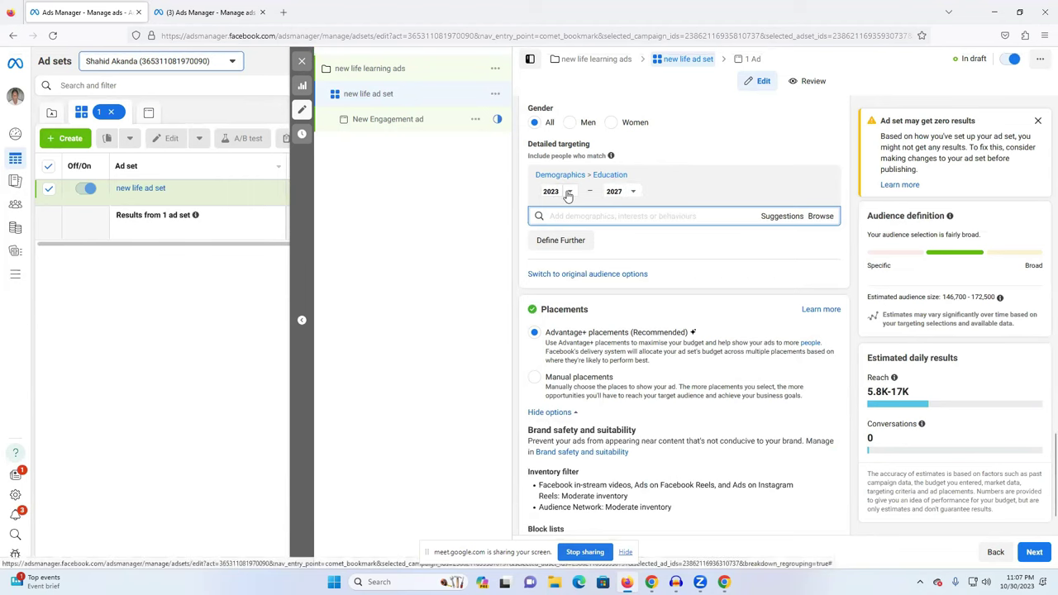
{"action": "left_click", "coordinate": [633, 194]}
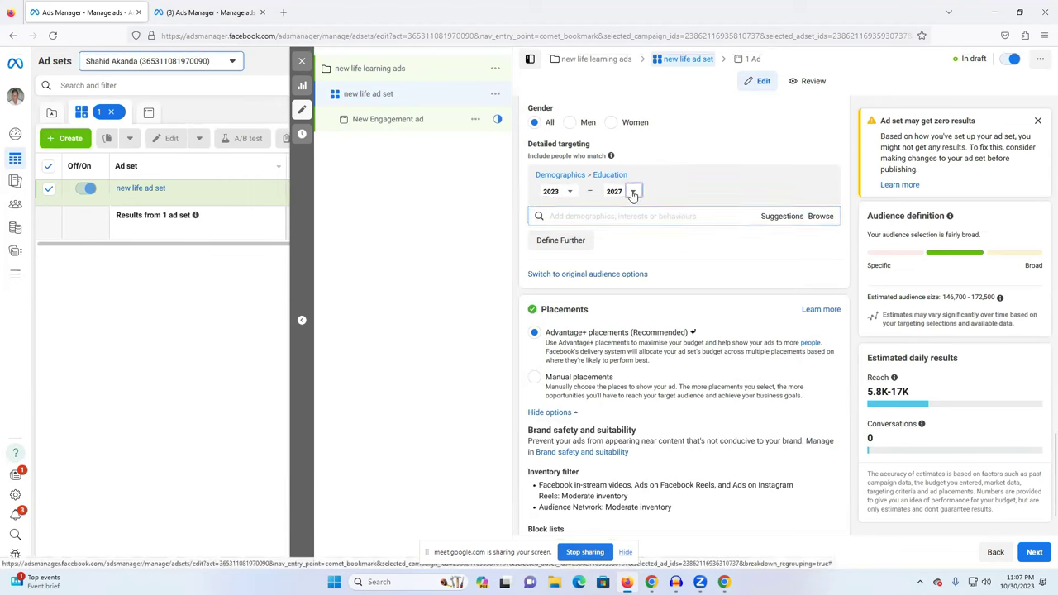
Add the relationship statuses Married and Open relationship from the demographics to the detailed targeting.
{"action": "left_click", "coordinate": [821, 217]}
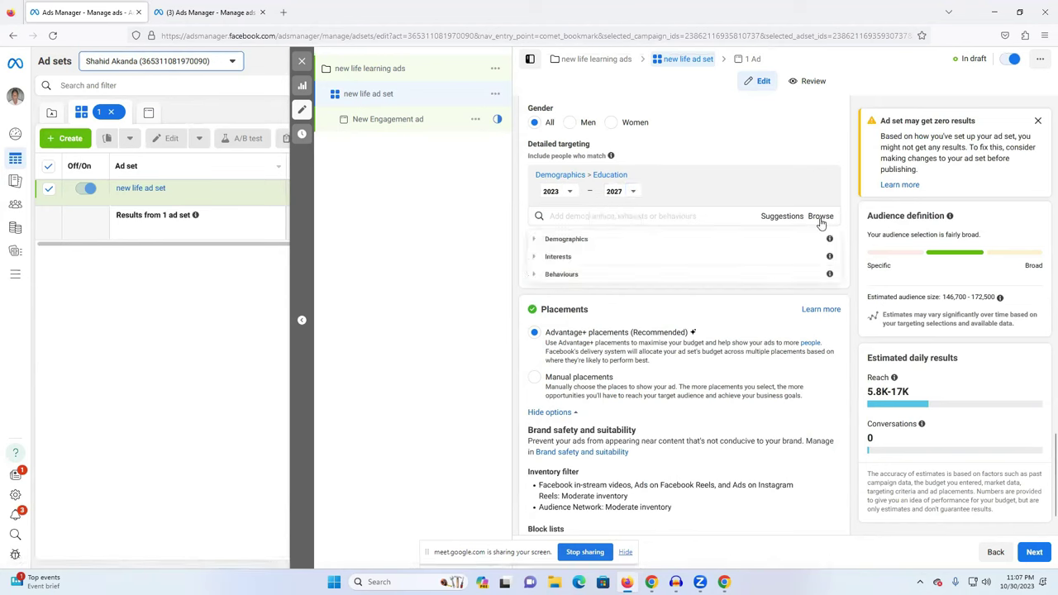
{"action": "left_click", "coordinate": [614, 243]}
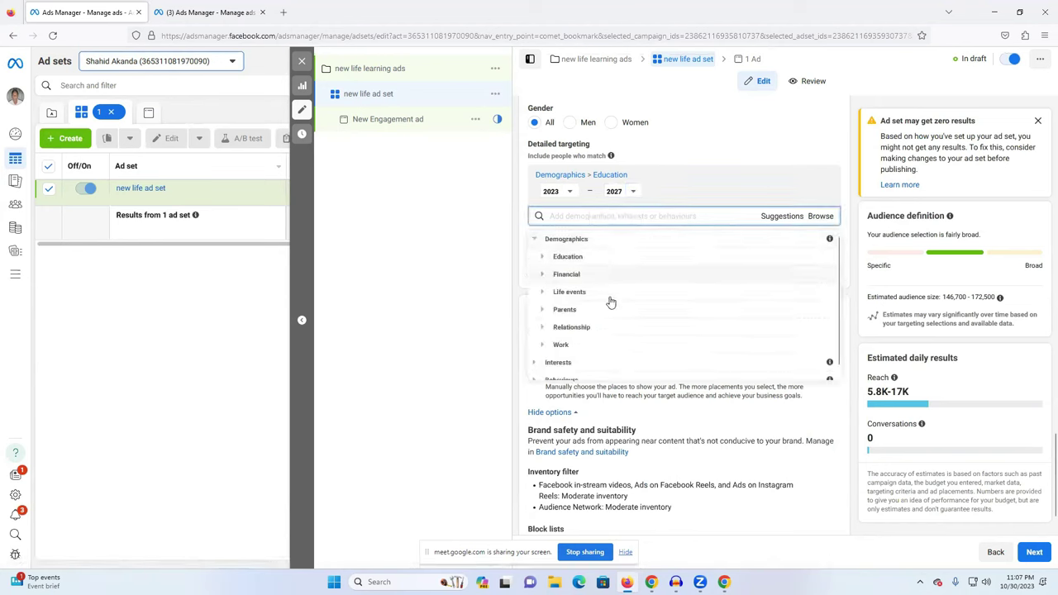
{"action": "left_click", "coordinate": [588, 328]}
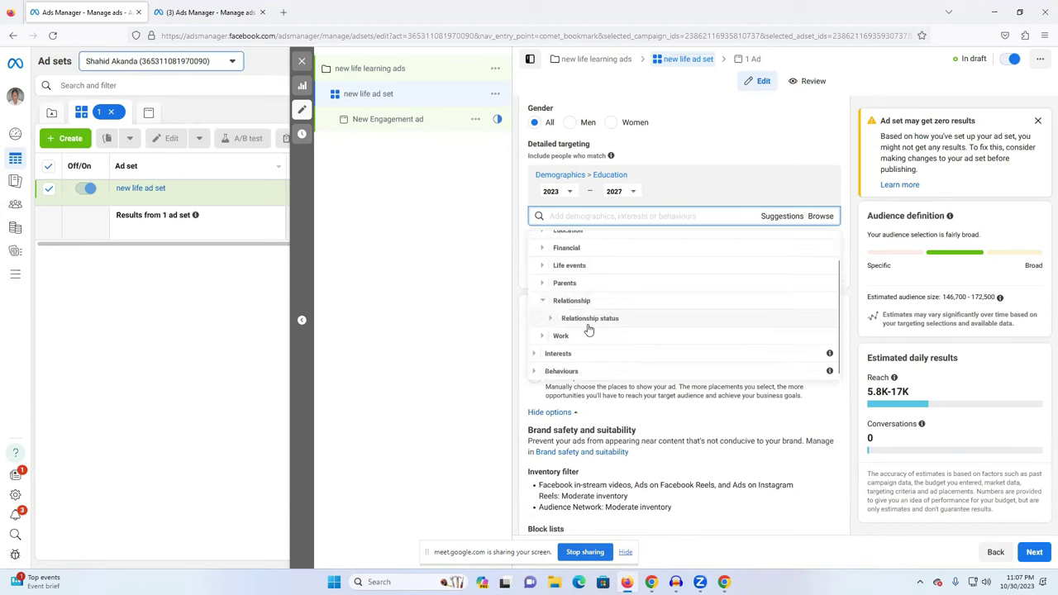
{"action": "left_click", "coordinate": [588, 320]}
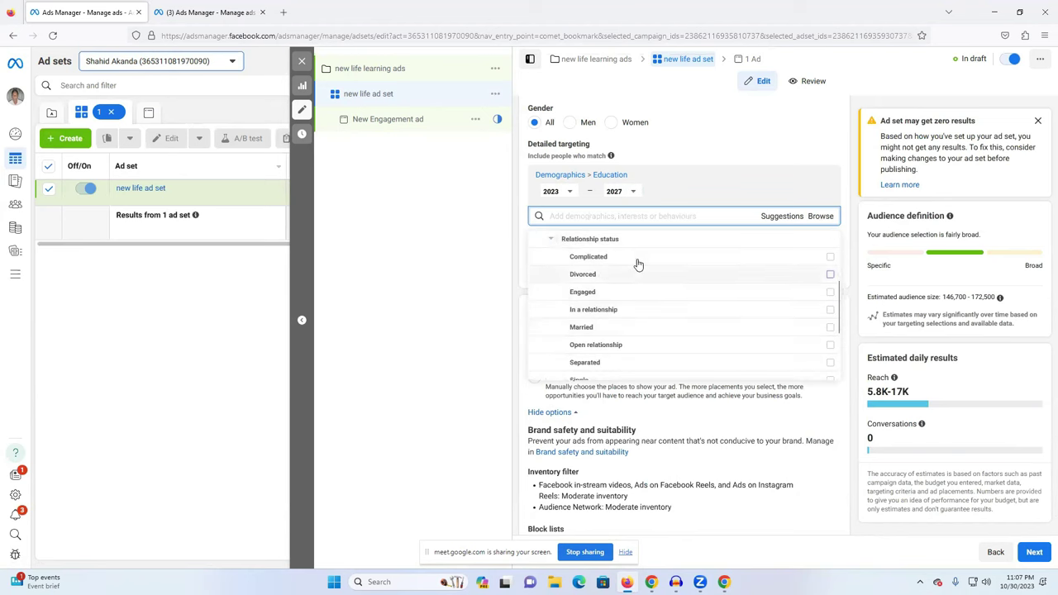
{"action": "left_click", "coordinate": [830, 329]}
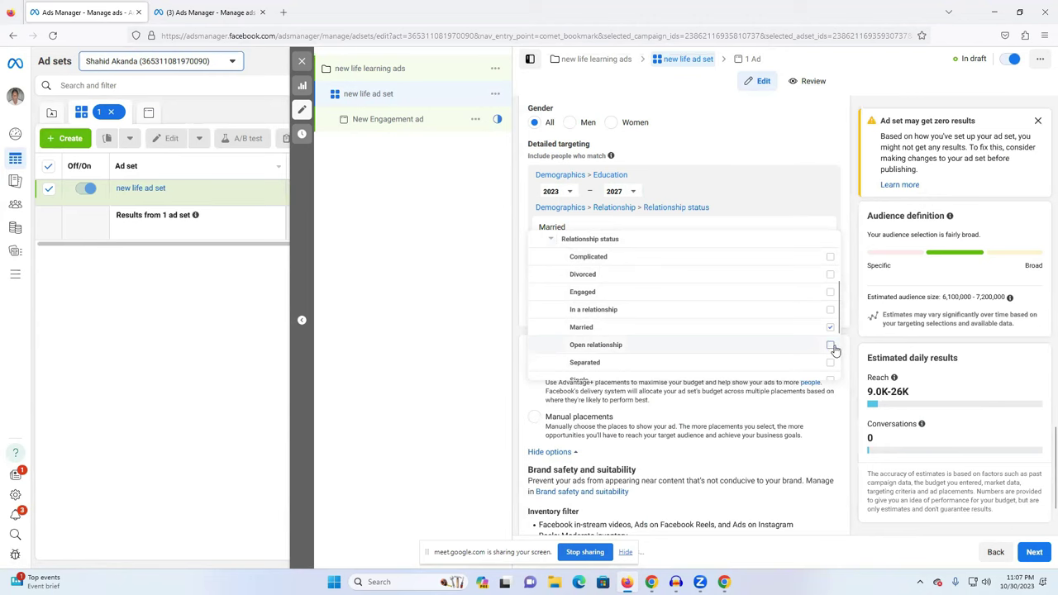
{"action": "left_click", "coordinate": [831, 346]}
Browse the remaining demographics and examine the industries offered under Work.
{"action": "scroll", "coordinate": [731, 336], "scroll_direction": "down", "scroll_amount": 3}
{"action": "scroll", "coordinate": [743, 349], "scroll_direction": "up", "scroll_amount": 5}
{"action": "scroll", "coordinate": [613, 359], "scroll_direction": "down", "scroll_amount": 3}
{"action": "left_click", "coordinate": [564, 355]}
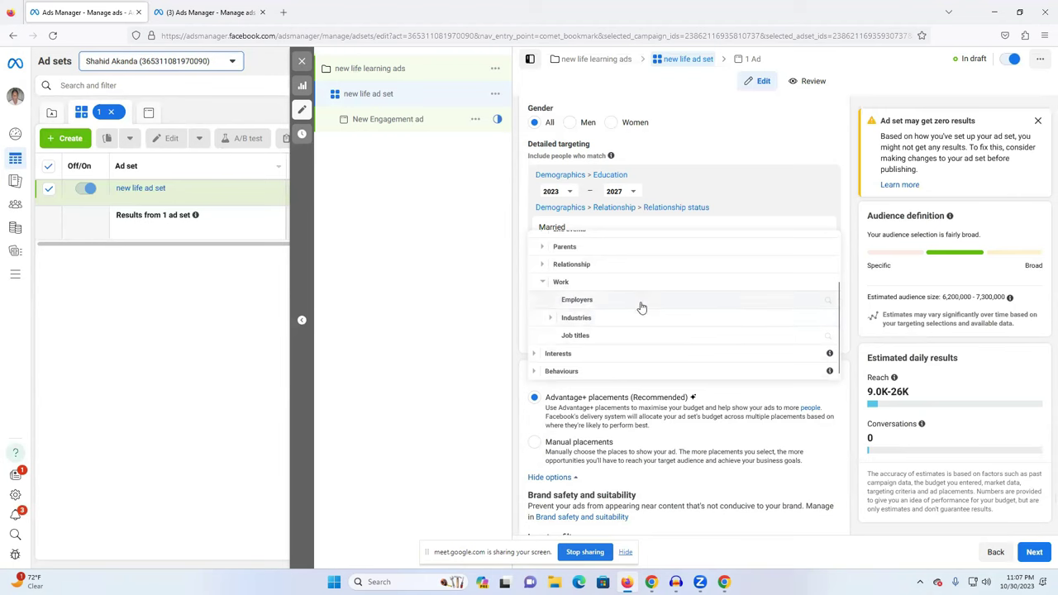
{"action": "left_click", "coordinate": [549, 319]}
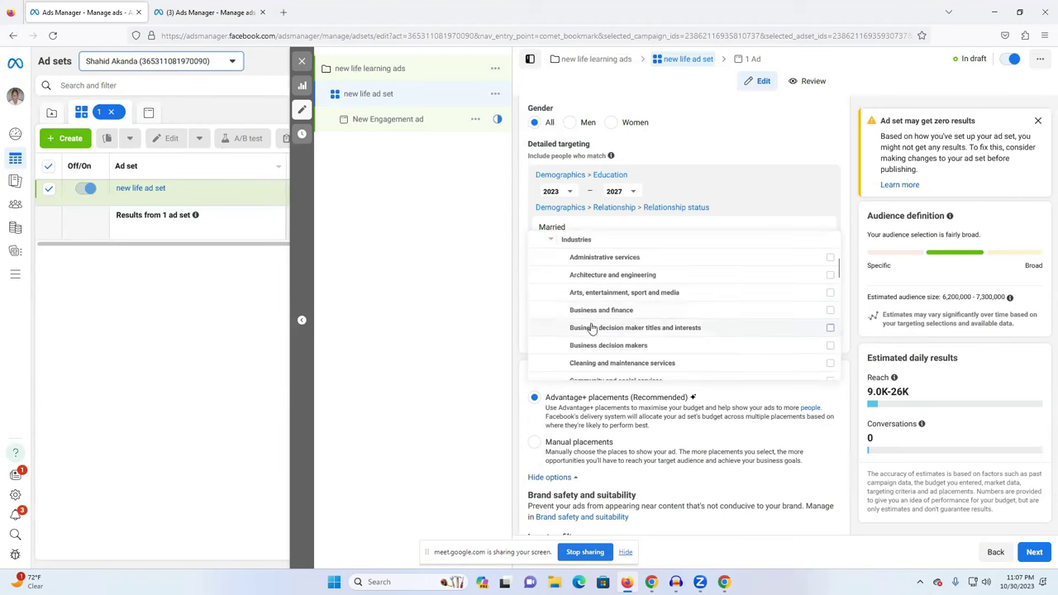
Search the detailed targeting for "game" and add the interest Games (leisure).
{"action": "left_click", "coordinate": [438, 268]}
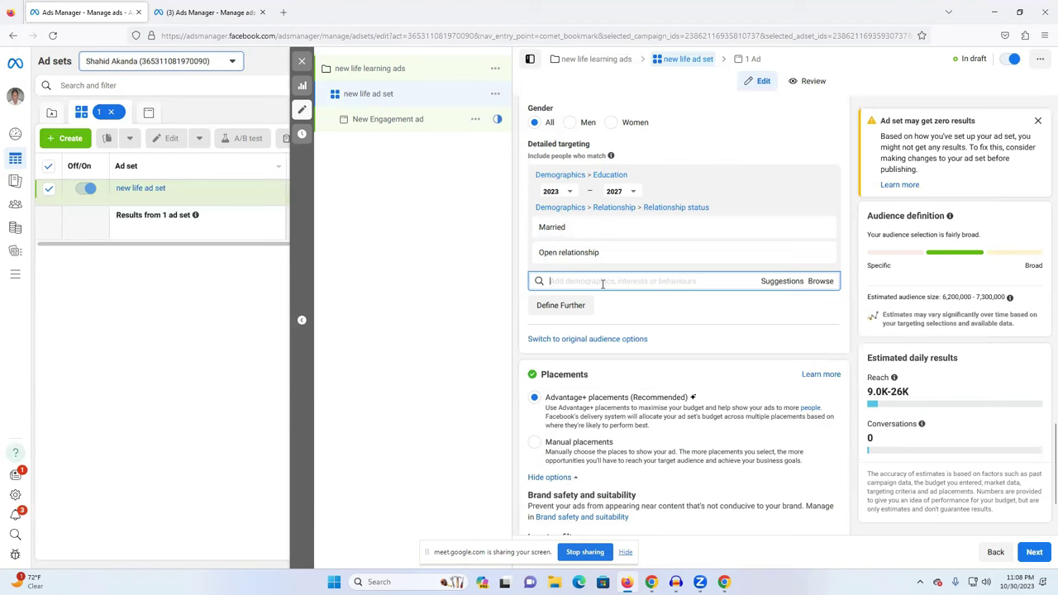
{"action": "type", "text": "game"}
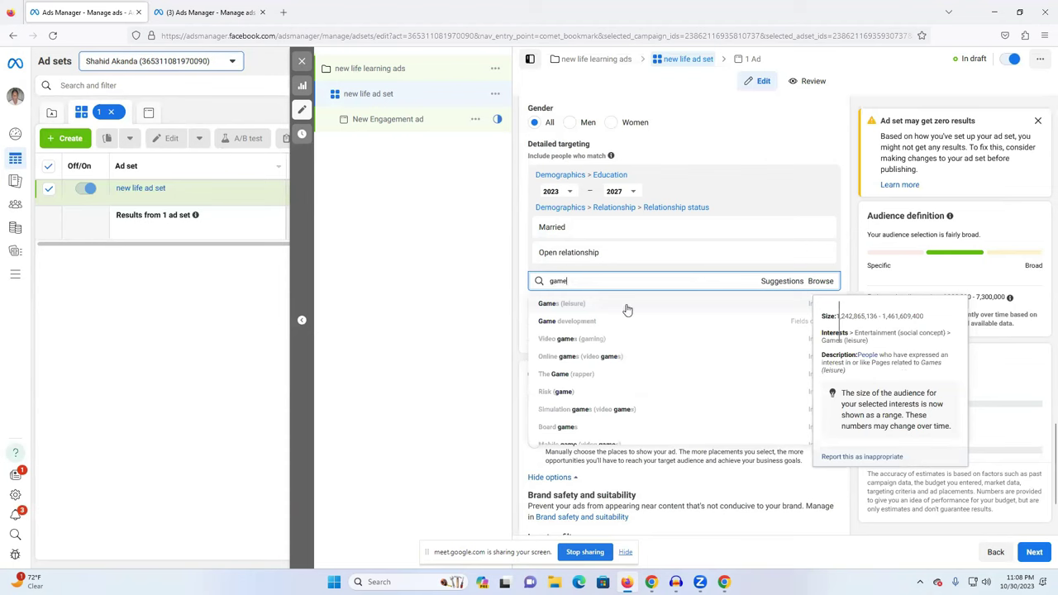
{"action": "left_click", "coordinate": [702, 307]}
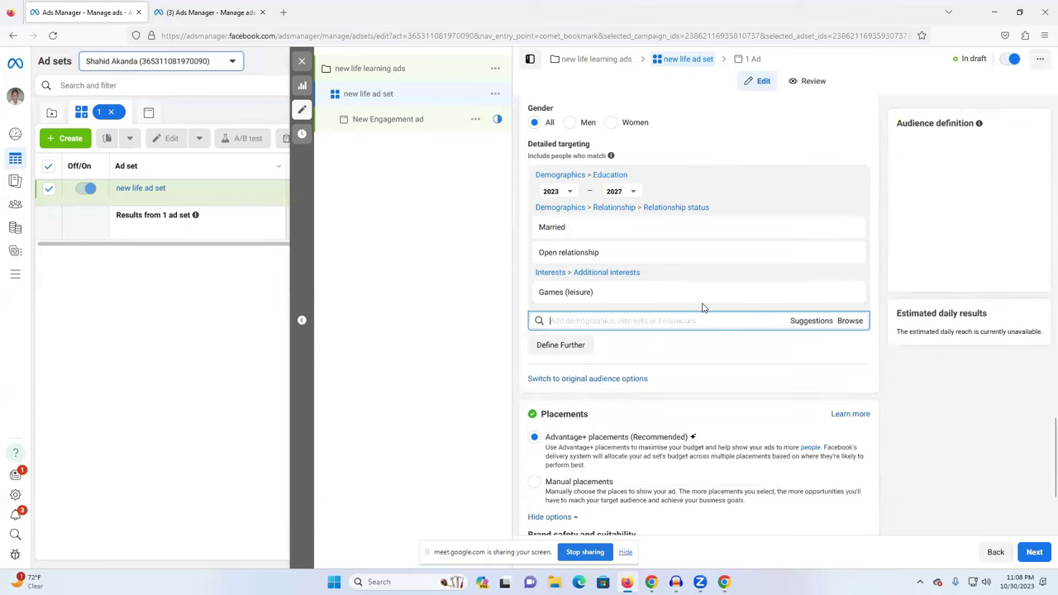
Search the detailed targeting for "youtube" and add YouTube as an employer criterion.
{"action": "left_click", "coordinate": [609, 322]}
{"action": "type", "text": "y"}
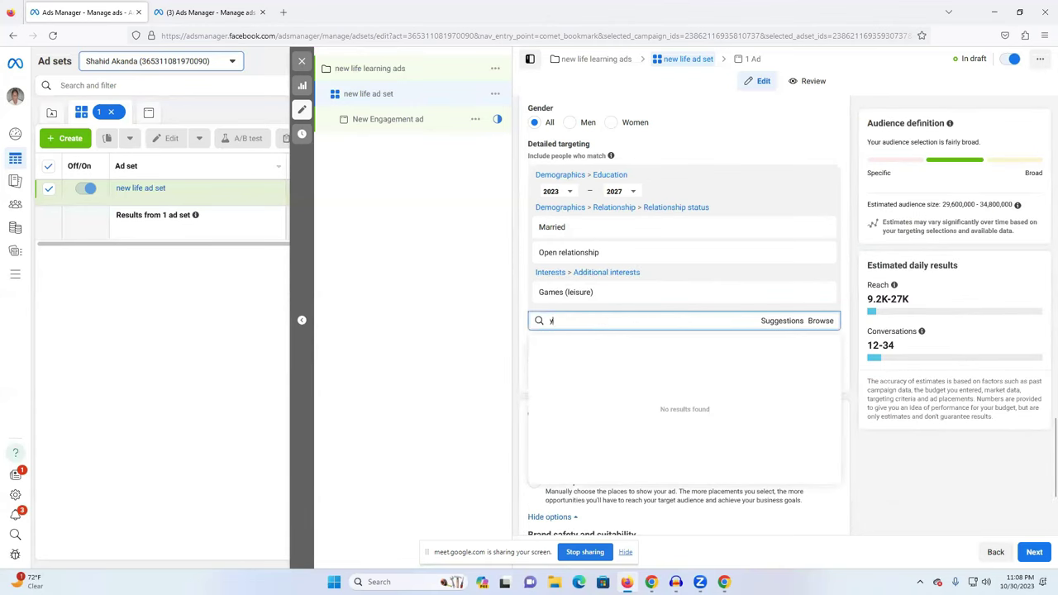
{"action": "type", "text": "out"}
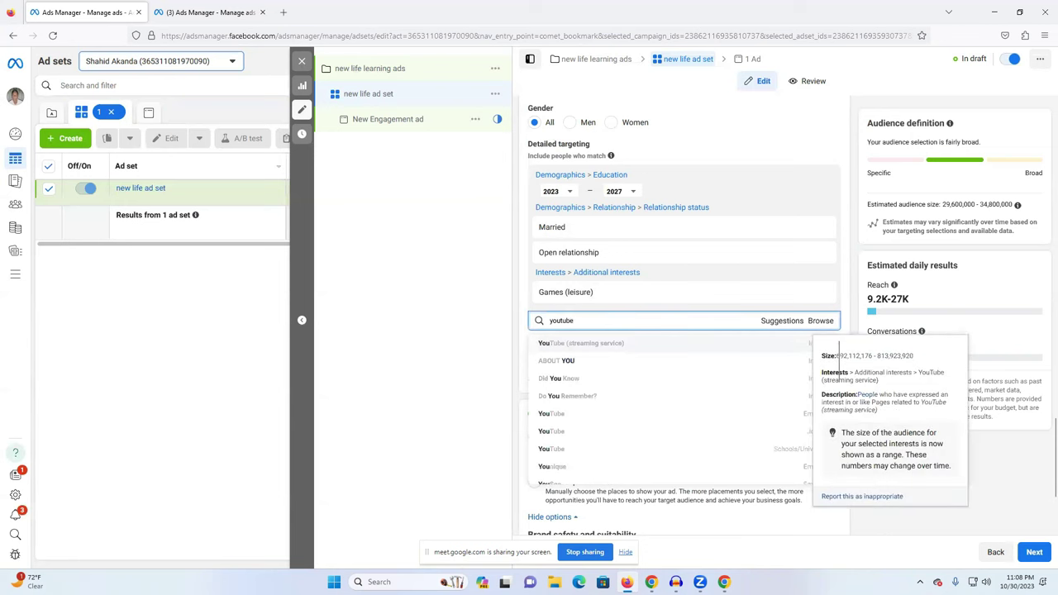
{"action": "type", "text": "ube"}
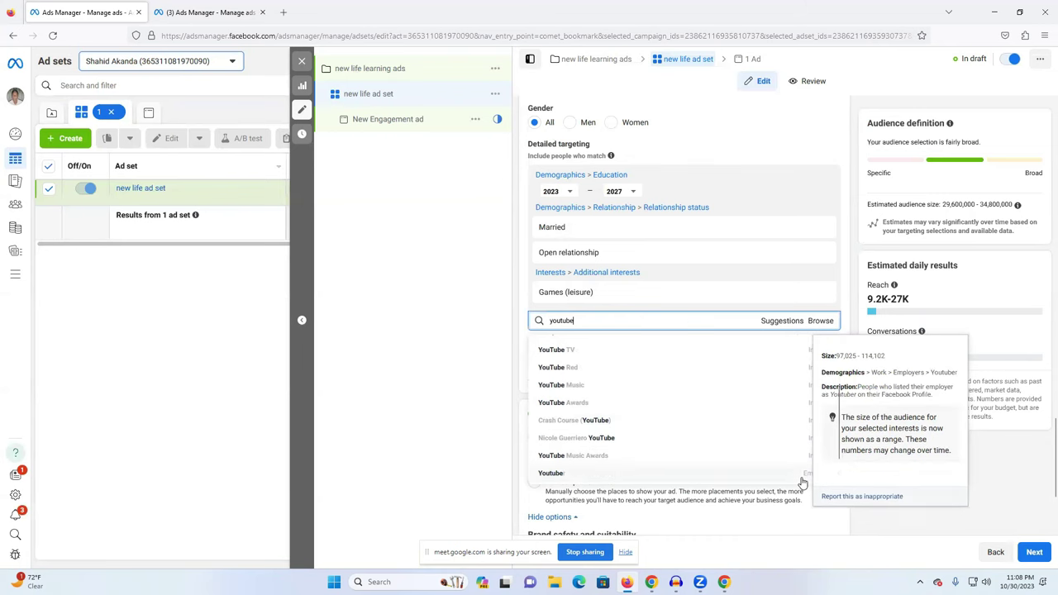
{"action": "scroll", "coordinate": [744, 446], "scroll_direction": "down", "scroll_amount": 1}
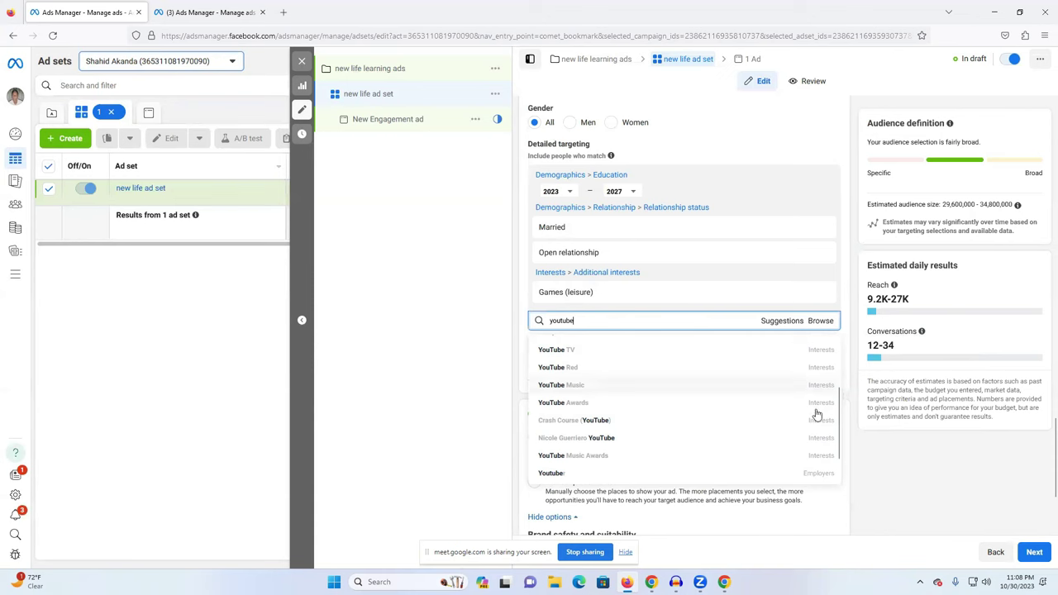
{"action": "mouse_move", "coordinate": [663, 373]}
{"action": "scroll", "coordinate": [637, 389], "scroll_direction": "up", "scroll_amount": 2}
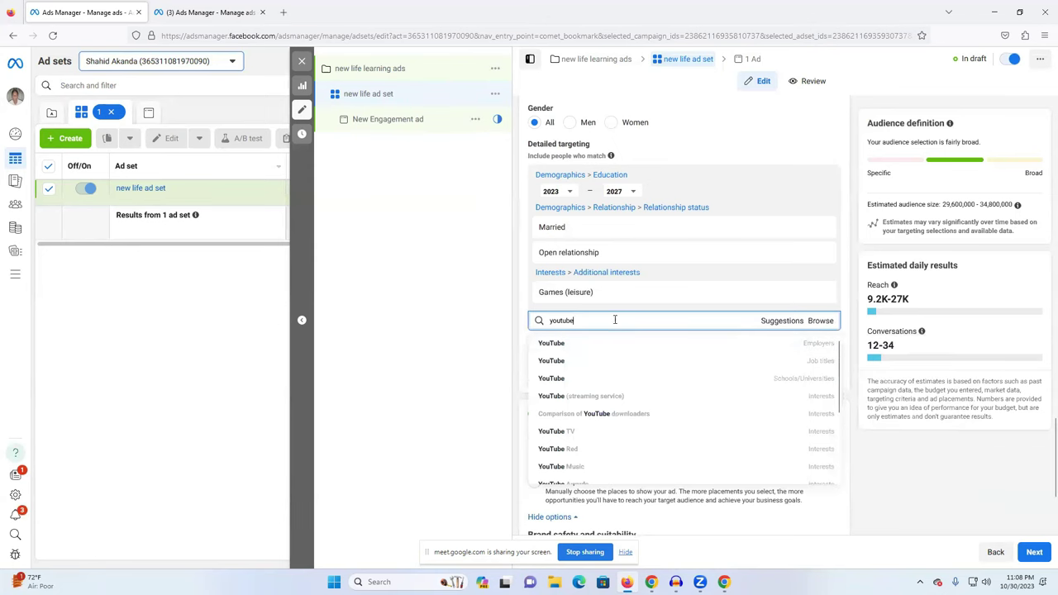
{"action": "left_click", "coordinate": [656, 361]}
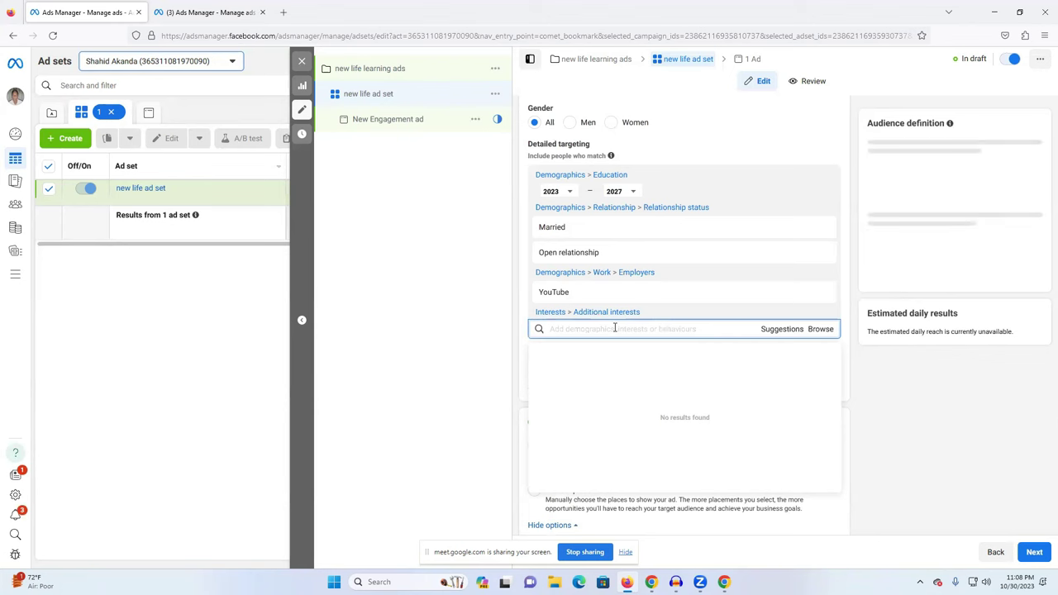
Search the detailed targeting for "online shoping" and for "buy online shoping".
{"action": "type", "text": "online shoping"}
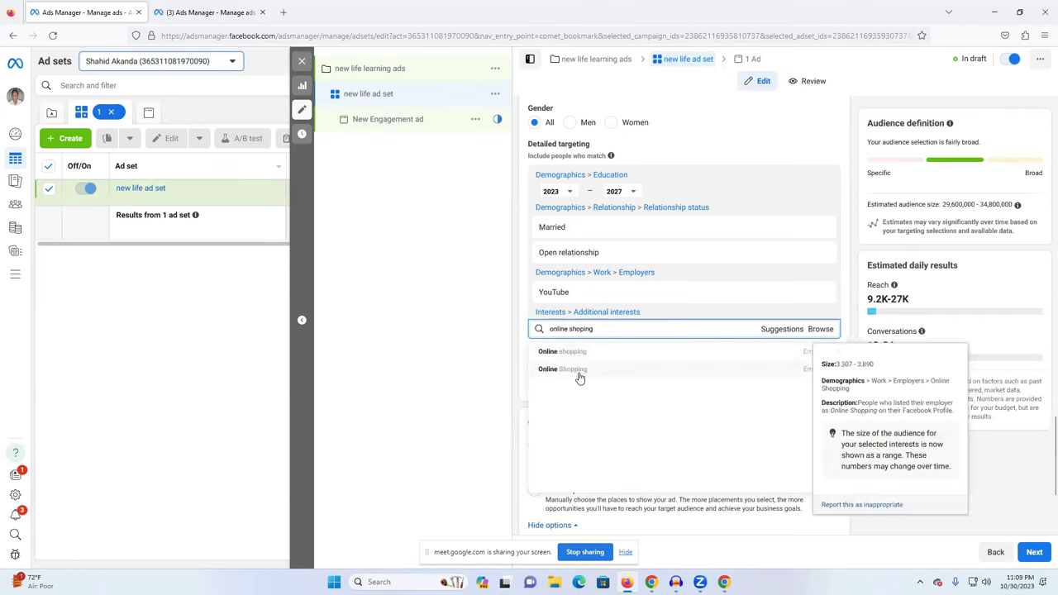
{"action": "triple_click", "coordinate": [551, 330]}
{"action": "type", "text": "buy on"}
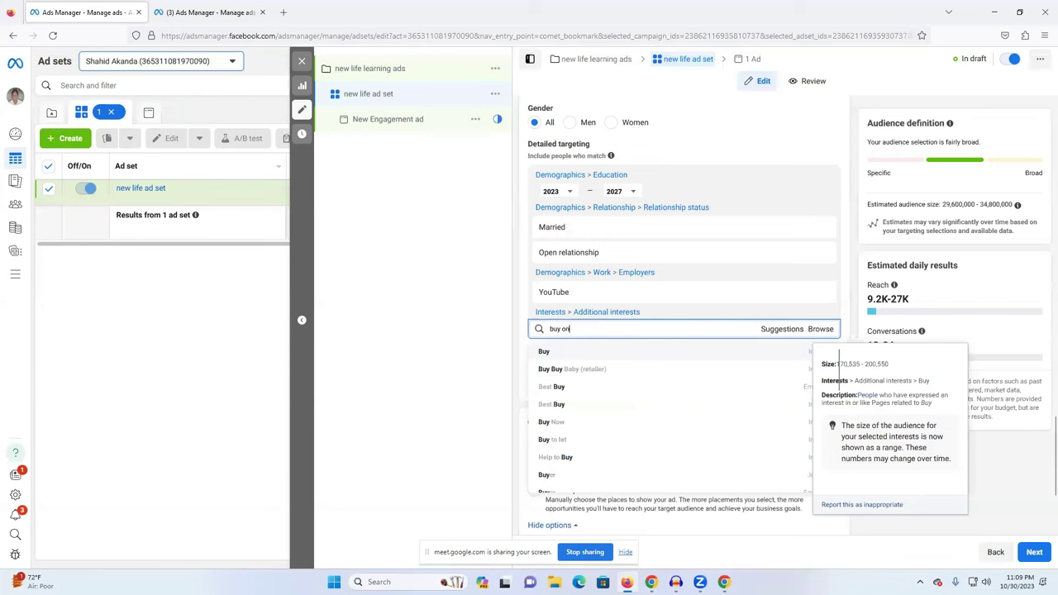
{"action": "type", "text": "line"}
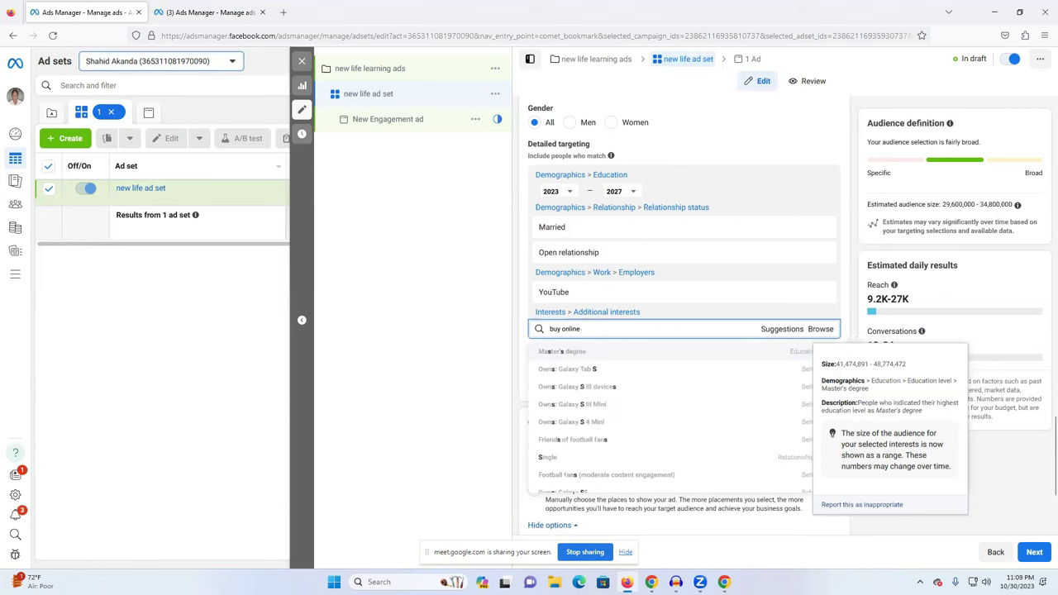
{"action": "key", "text": "BackSpace"}
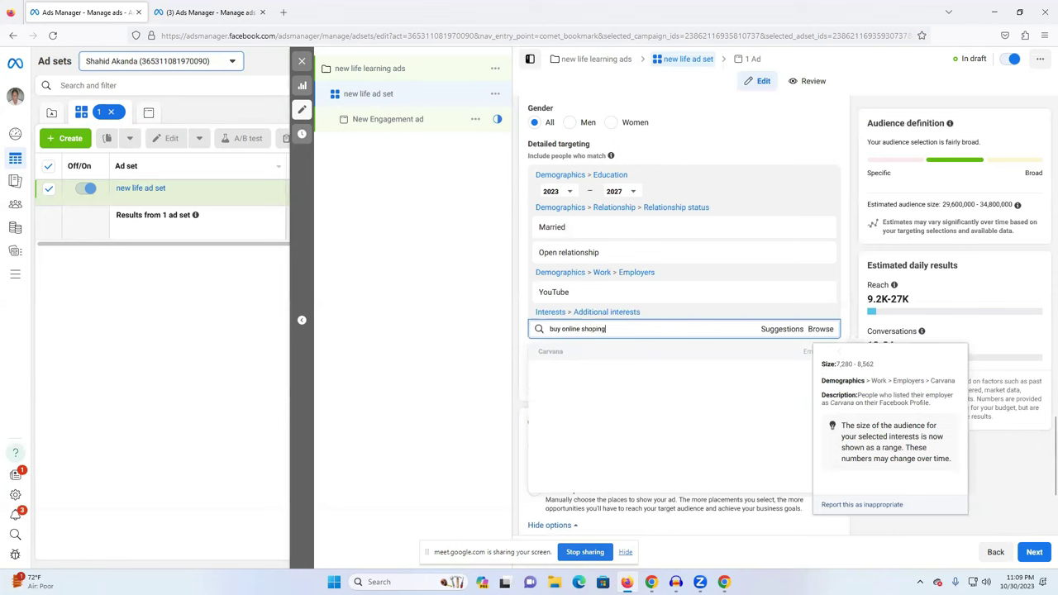
Search the detailed targeting for "daraz" and add the interest Daraz Online Shopping.
{"action": "double_click", "coordinate": [562, 327]}
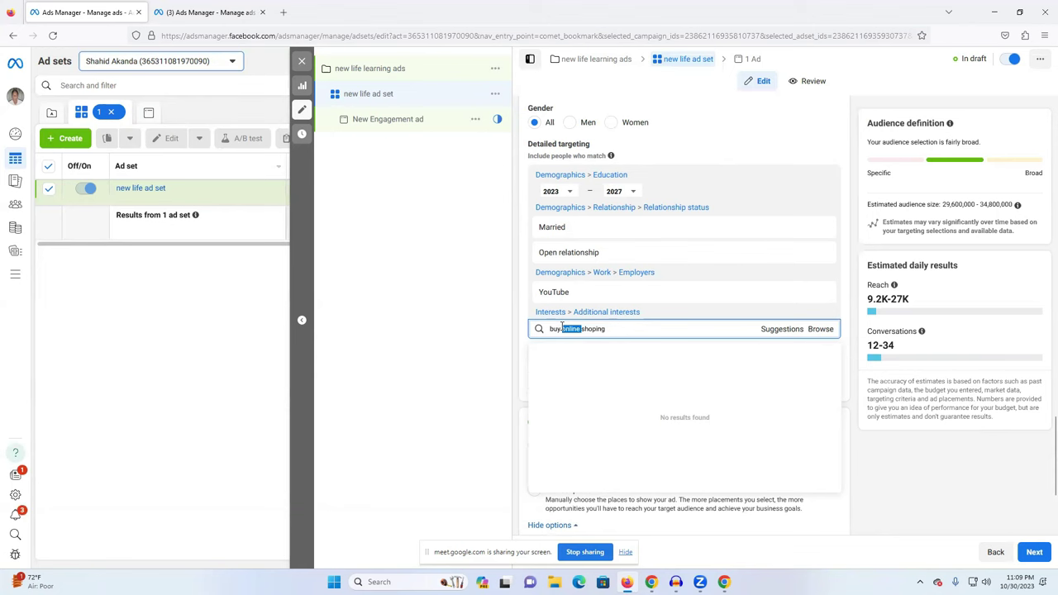
{"action": "triple_click", "coordinate": [562, 326]}
{"action": "type", "text": "daraz"}
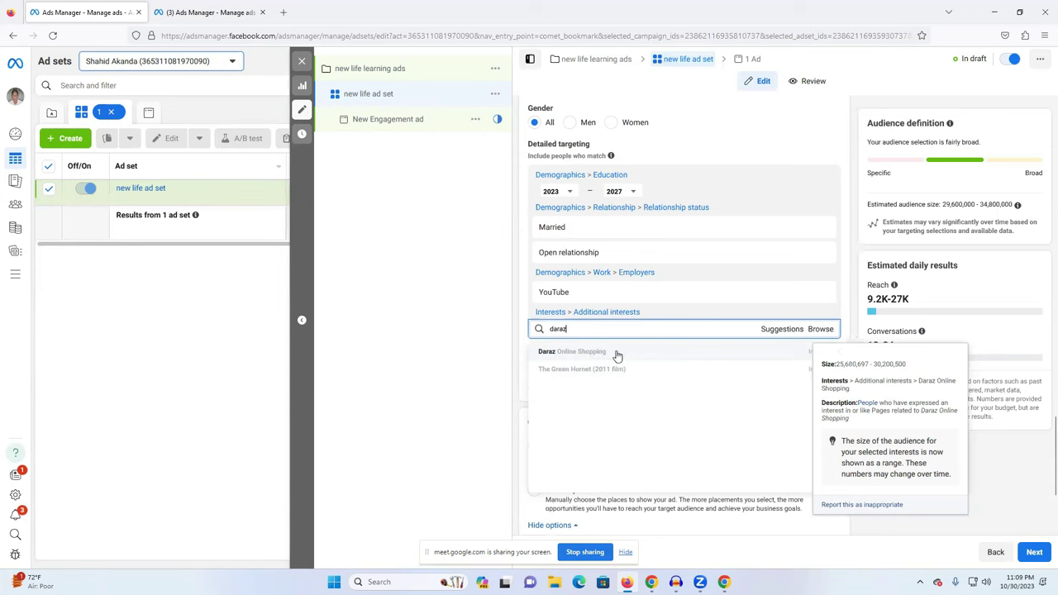
{"action": "left_click", "coordinate": [616, 354]}
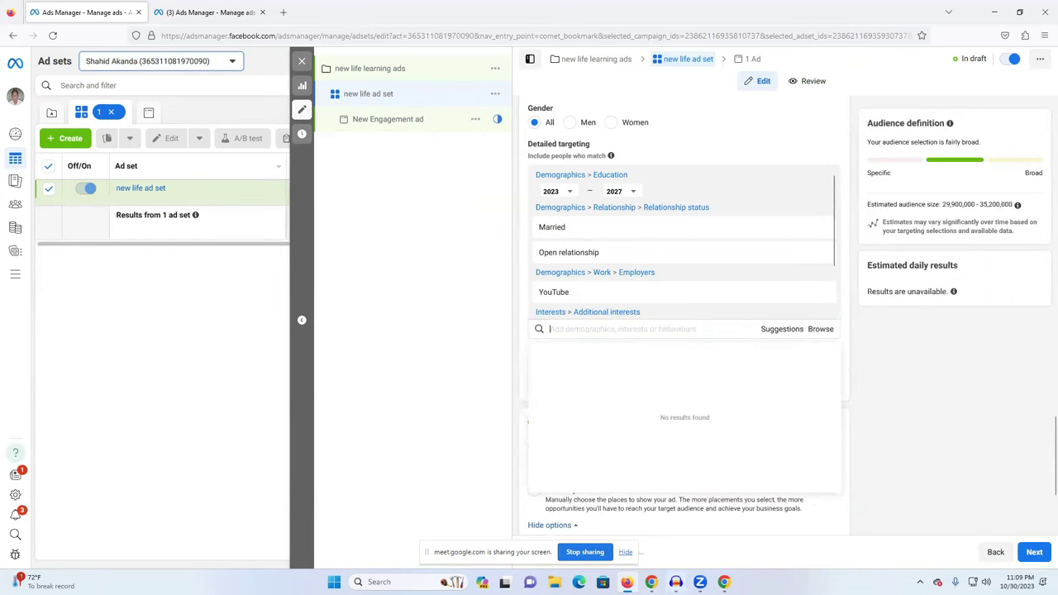
Switch to the Chrome window and look up Facebook in a new tab.
{"action": "key", "text": "alt+Tab"}
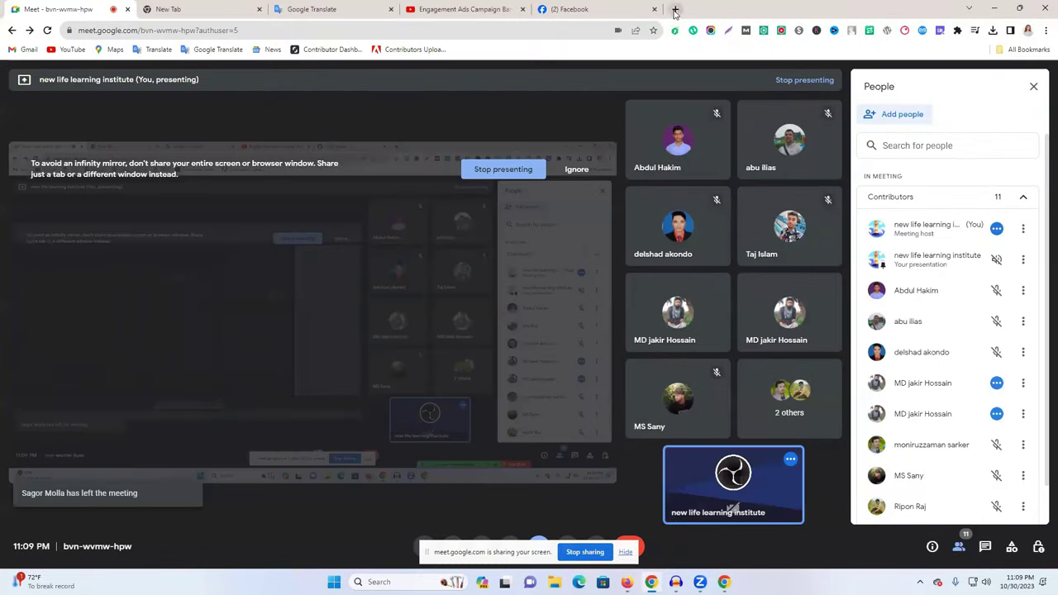
{"action": "key", "text": "ctrl+t"}
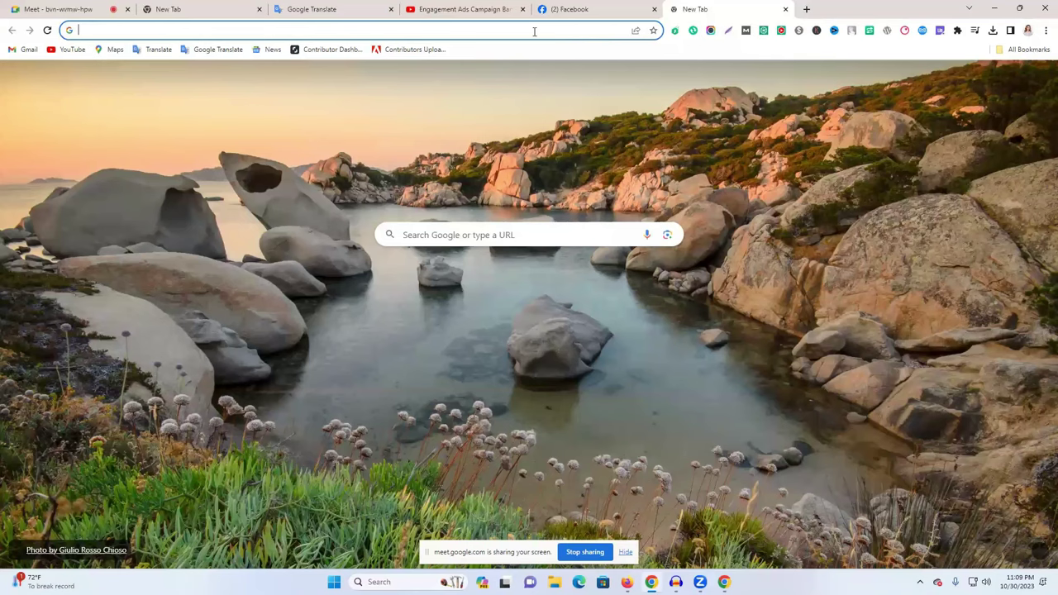
{"action": "type", "text": "facebooo"}
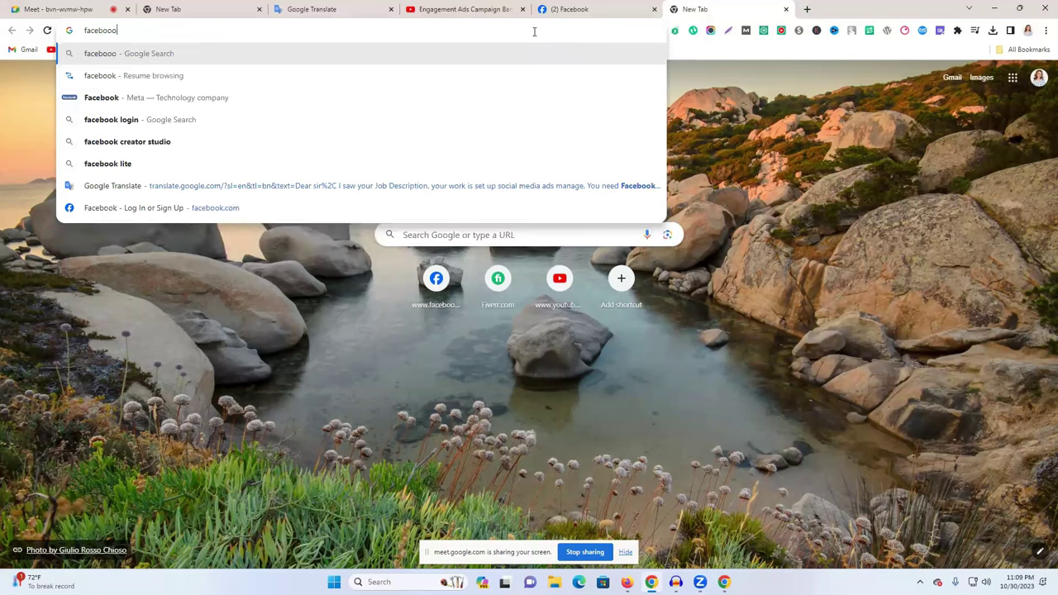
Search Google for "facebook audience targeting tool".
{"action": "type", "text": "k"}
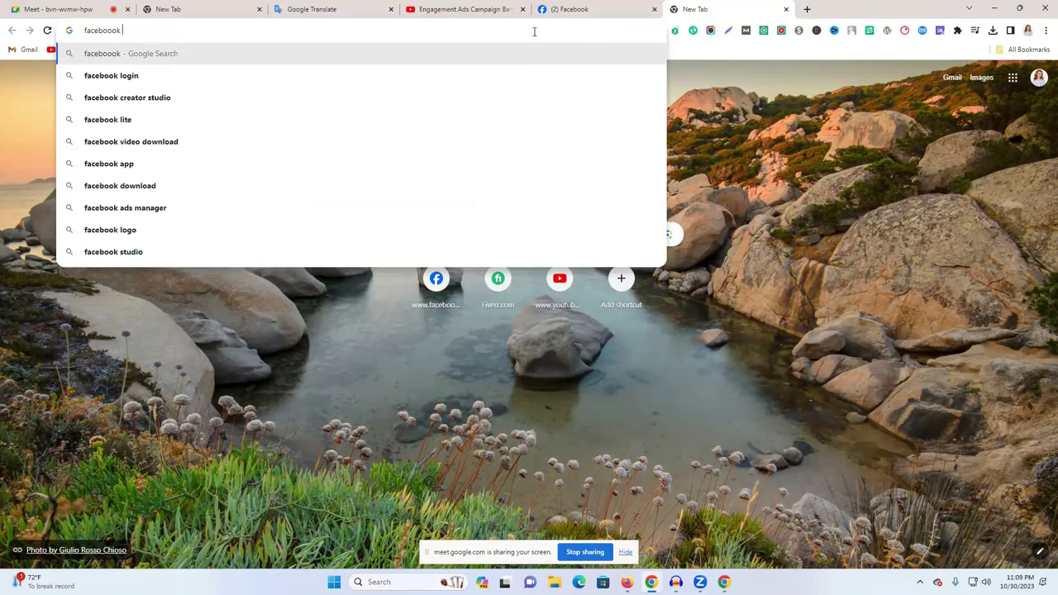
{"action": "type", "text": " i"}
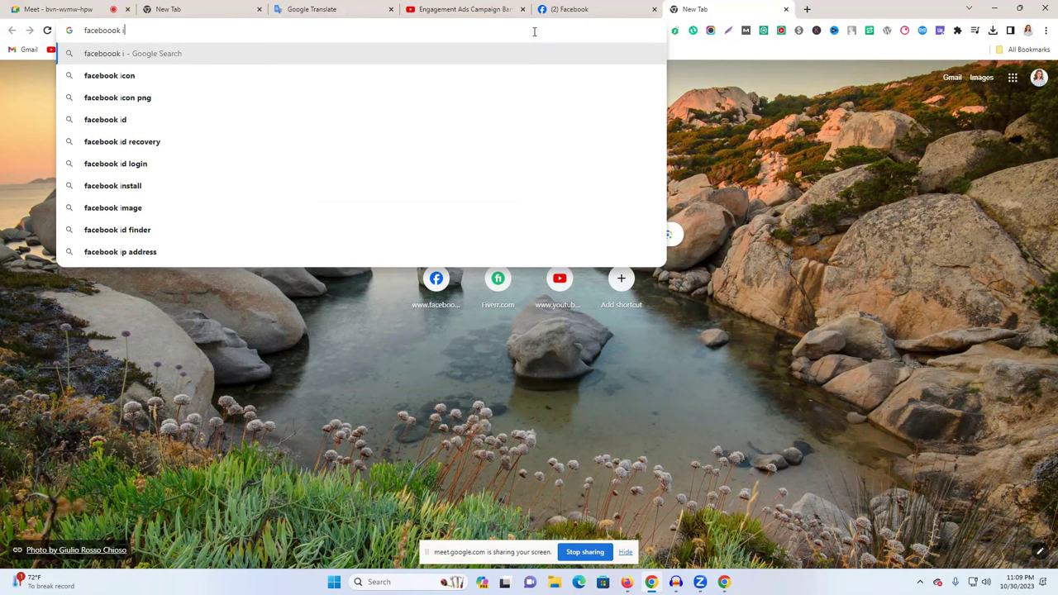
{"action": "type", "text": "nta"}
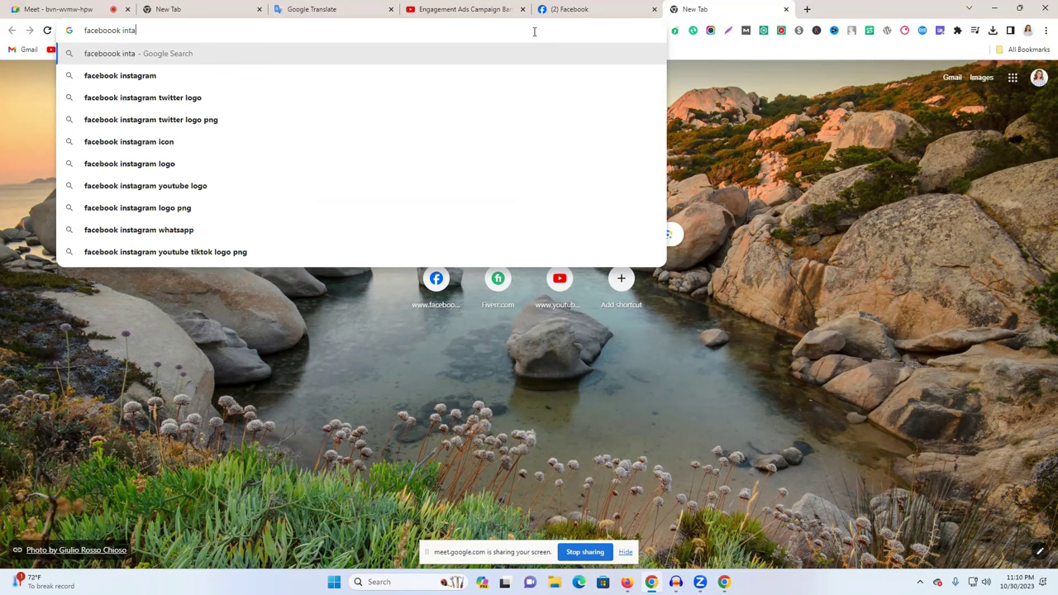
{"action": "key", "text": "BackSpace"}
{"action": "key", "text": "BackSpace"}
{"action": "key", "text": "BackSpace"}
{"action": "key", "text": "BackSpace"}
{"action": "type", "text": "aud"}
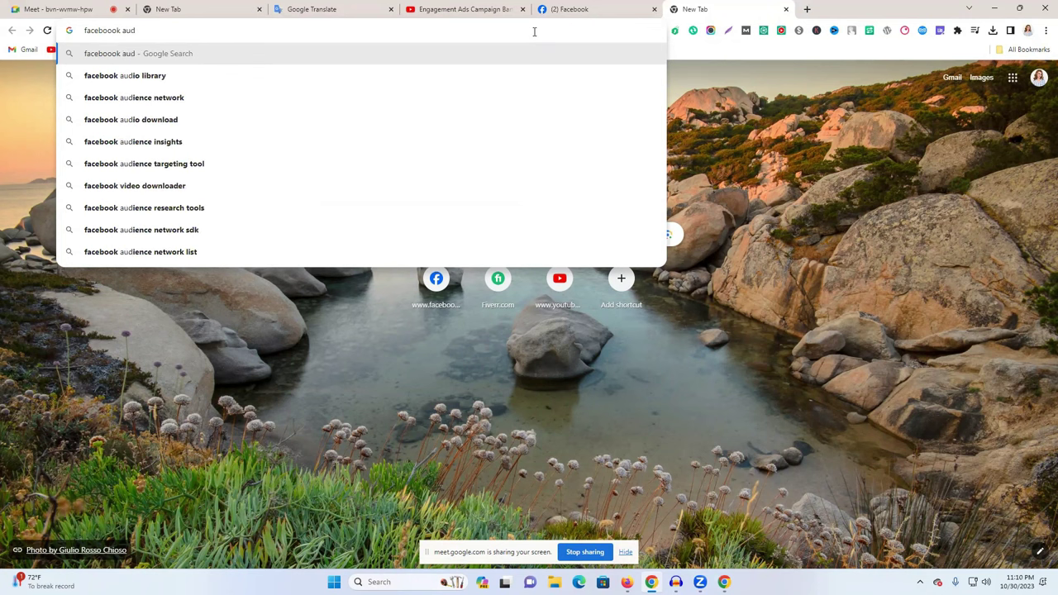
{"action": "type", "text": "ine"}
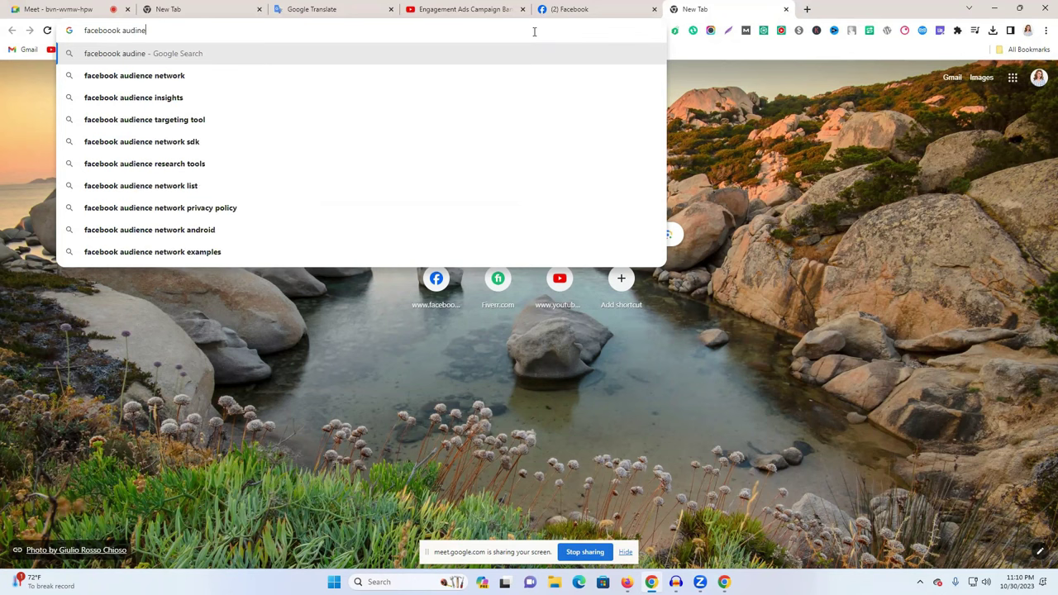
{"action": "left_click", "coordinate": [307, 121]}
Open the Free Facebook Interest Targeting Tool and Audience Builder results in new tabs, and switch to the interest targeting tool.
{"action": "scroll", "coordinate": [232, 320], "scroll_direction": "down", "scroll_amount": 2}
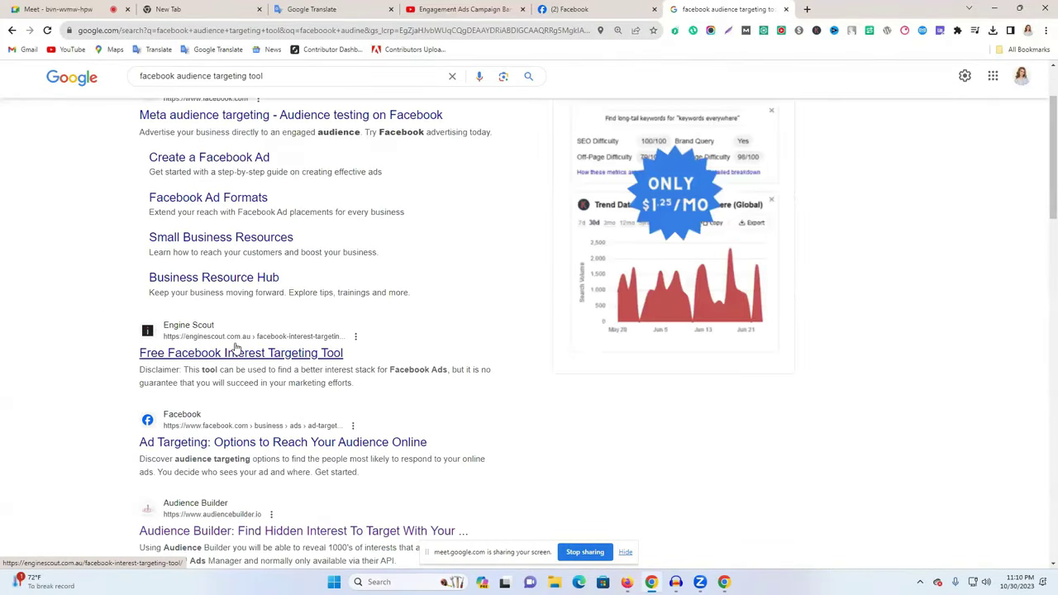
{"action": "scroll", "coordinate": [235, 347], "scroll_direction": "down", "scroll_amount": 2}
{"action": "right_click", "coordinate": [212, 246]}
{"action": "left_click", "coordinate": [239, 253]}
{"action": "right_click", "coordinate": [215, 431]}
{"action": "left_click", "coordinate": [238, 436]}
{"action": "left_click", "coordinate": [738, 9]}
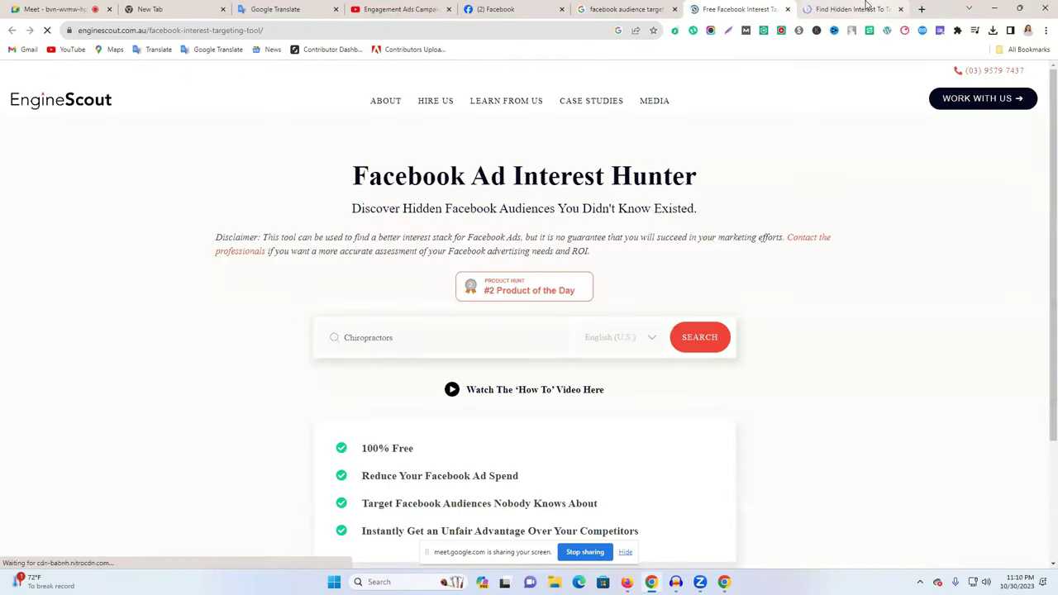
Try searching the Facebook Ad Interest Hunter for "shoping" and dismiss the PDF guide popup.
{"action": "scroll", "coordinate": [472, 335], "scroll_direction": "down", "scroll_amount": 2}
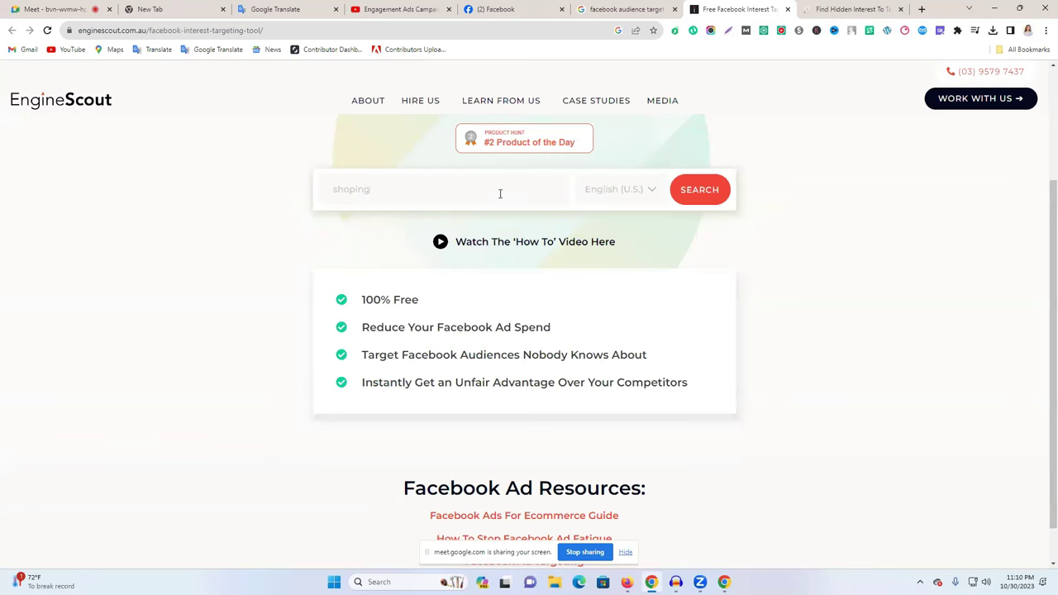
{"action": "left_click", "coordinate": [701, 196]}
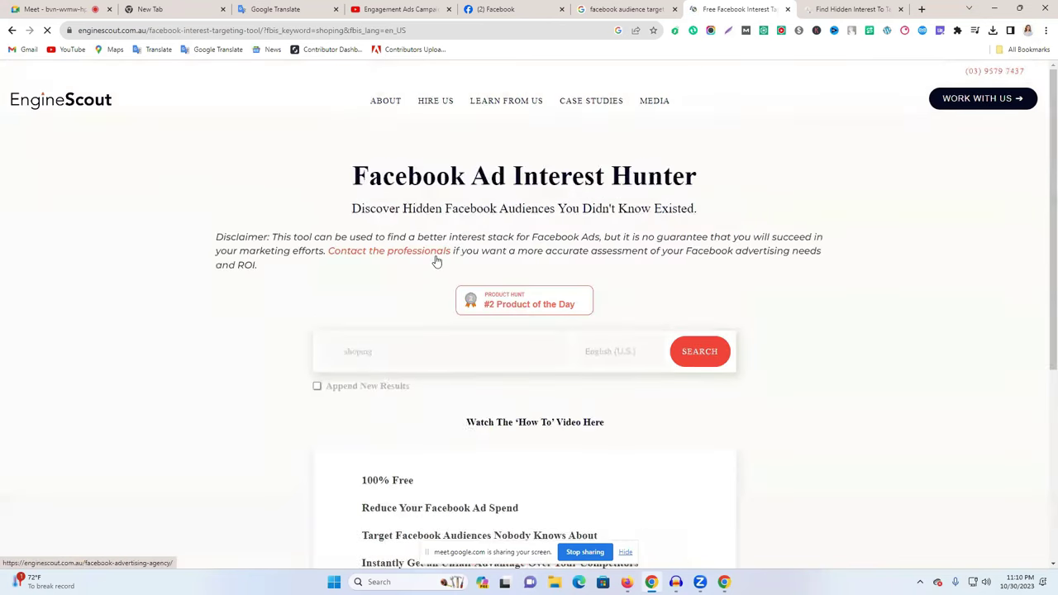
{"action": "scroll", "coordinate": [437, 259], "scroll_direction": "down", "scroll_amount": 3}
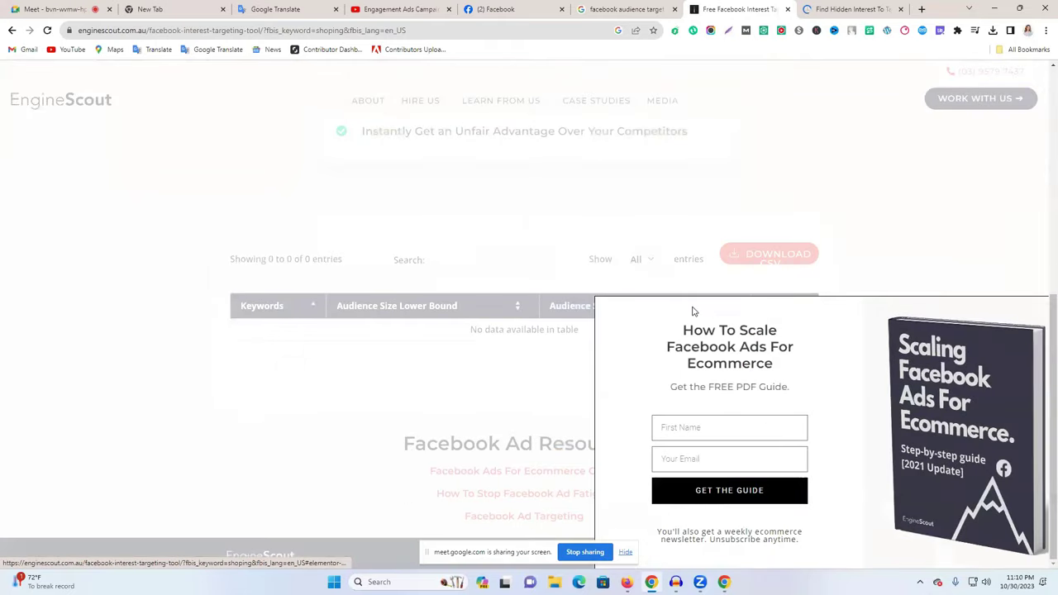
{"action": "left_click", "coordinate": [109, 234]}
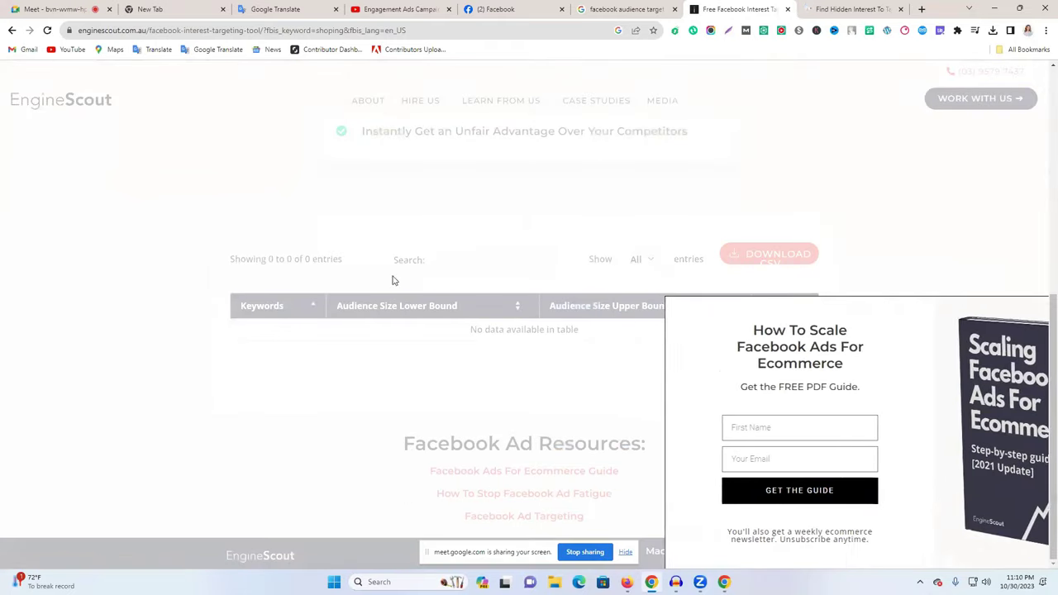
Replace the interest search keyword with "shop" and run the search.
{"action": "scroll", "coordinate": [697, 373], "scroll_direction": "up", "scroll_amount": 5}
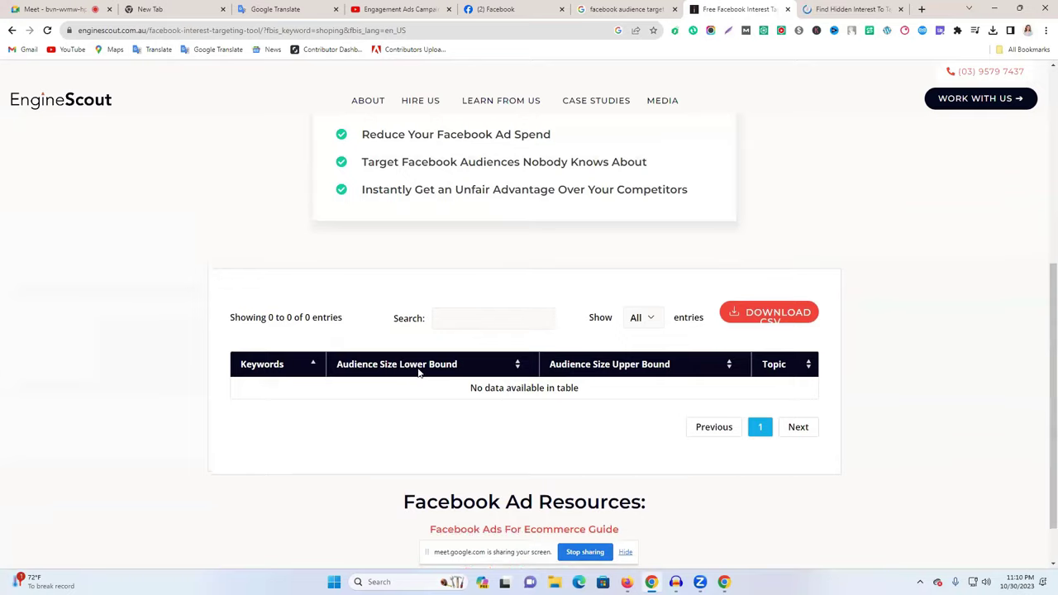
{"action": "left_click", "coordinate": [382, 351]}
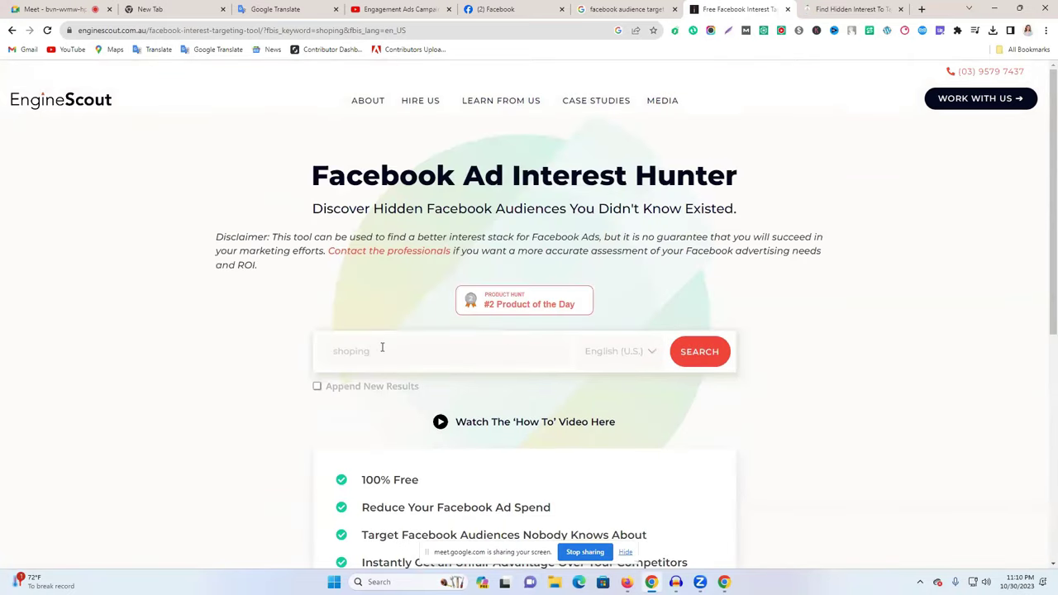
{"action": "double_click", "coordinate": [382, 347]}
{"action": "type", "text": "s"}
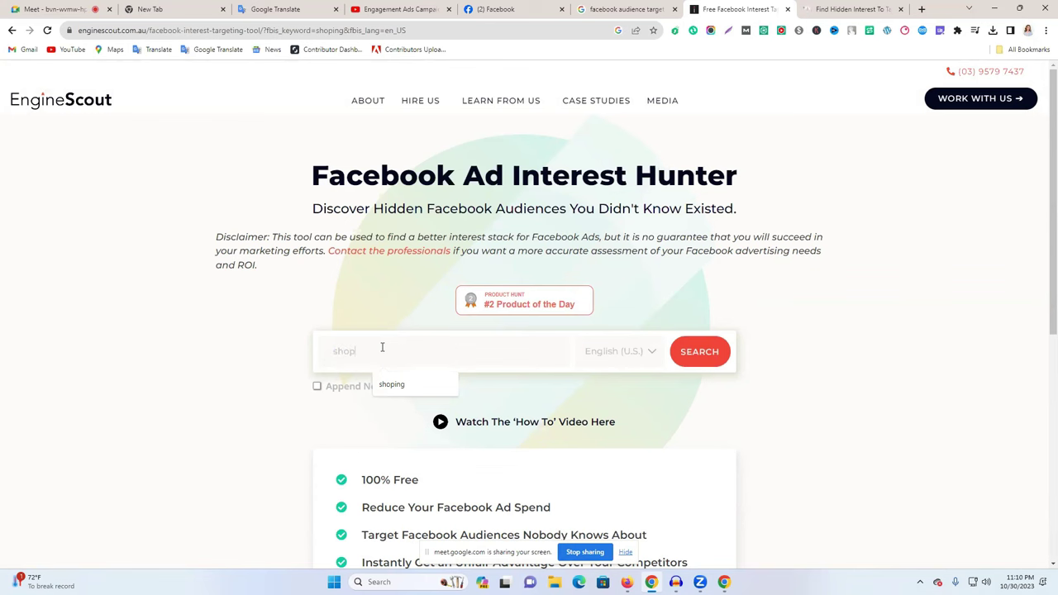
{"action": "type", "text": "hop"}
{"action": "key", "text": "Return"}
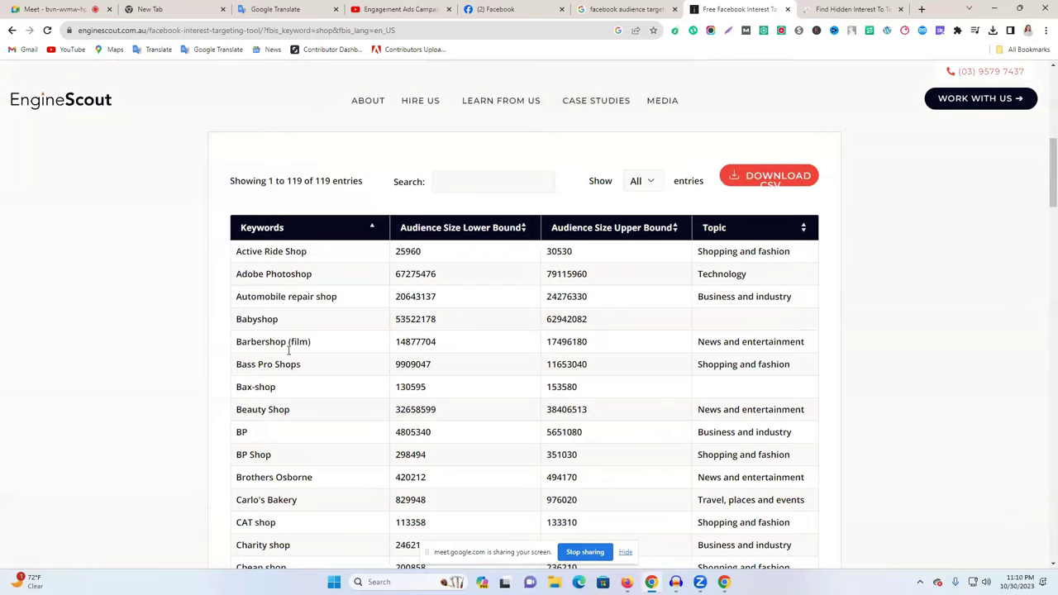
{"action": "scroll", "coordinate": [524, 276], "scroll_direction": "down", "scroll_amount": 2}
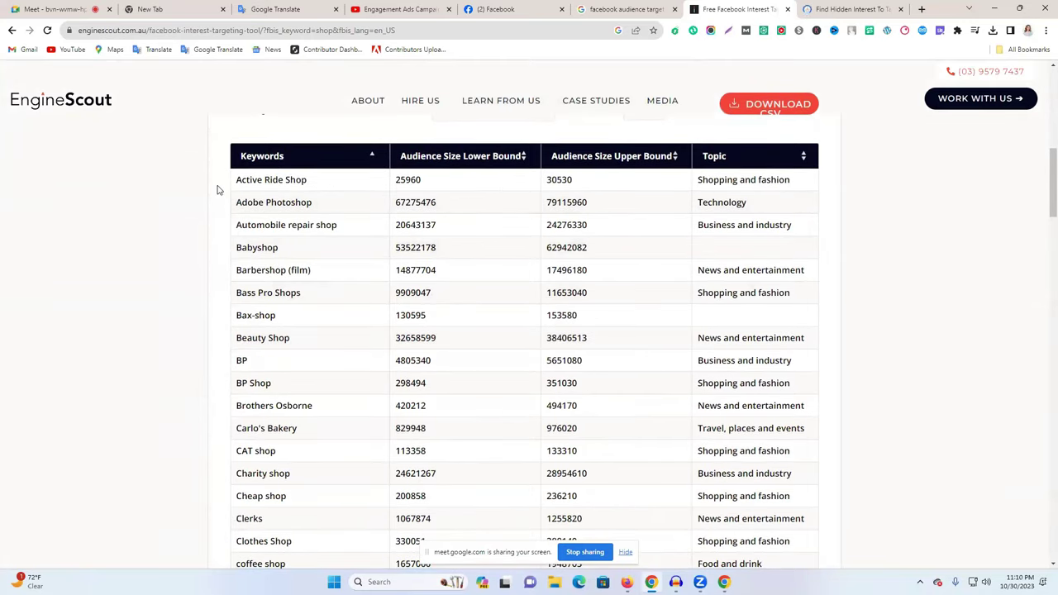
Dismiss the PDF guide popup and copy the "Clothes Shop" keyword from the results table.
{"action": "scroll", "coordinate": [290, 231], "scroll_direction": "down", "scroll_amount": 2}
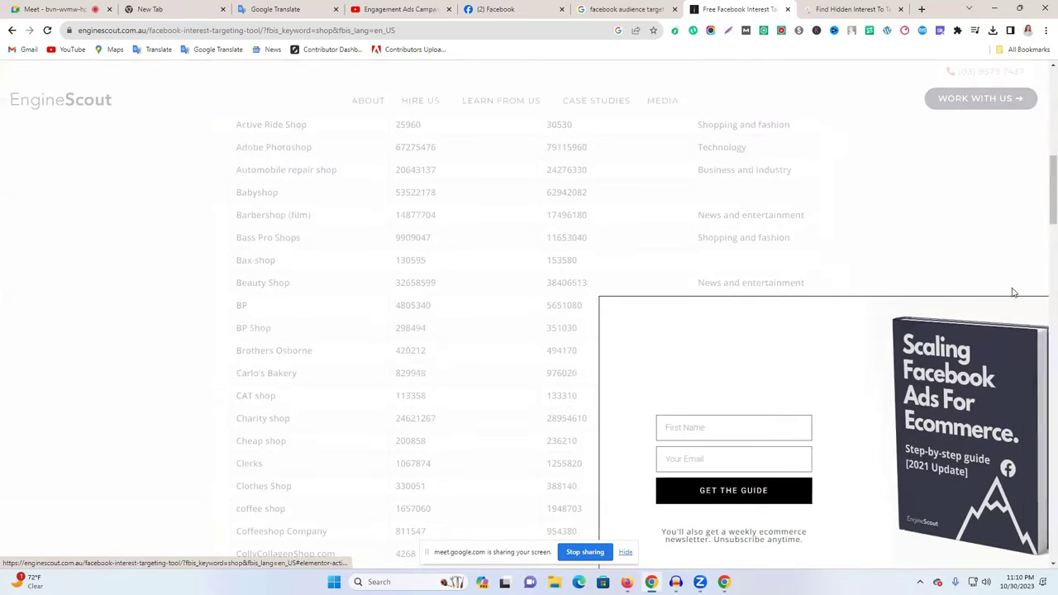
{"action": "left_click", "coordinate": [947, 164]}
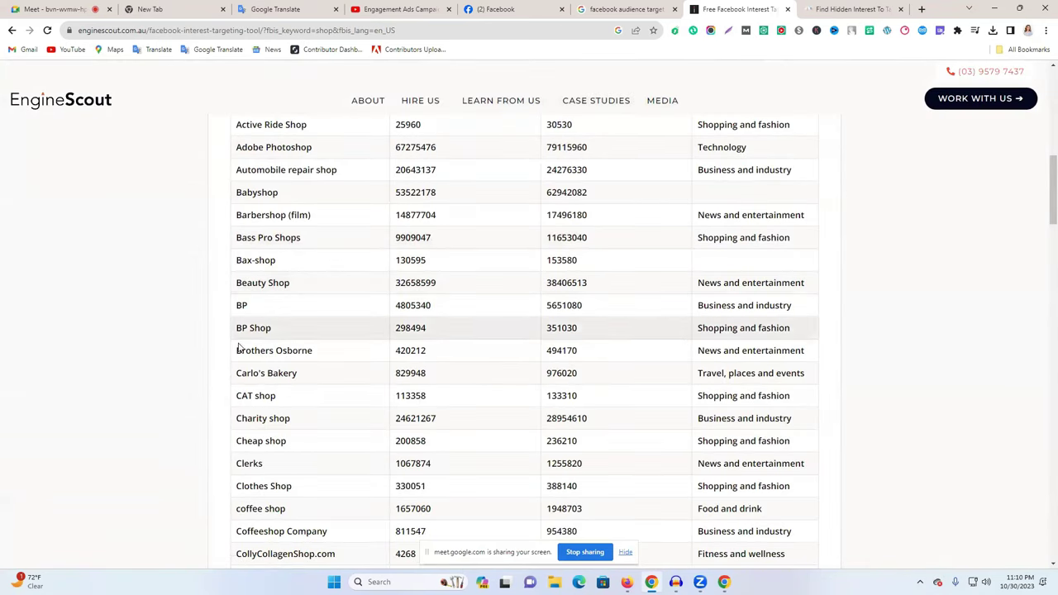
{"action": "triple_click", "coordinate": [273, 487]}
{"action": "key", "text": "ctrl+c"}
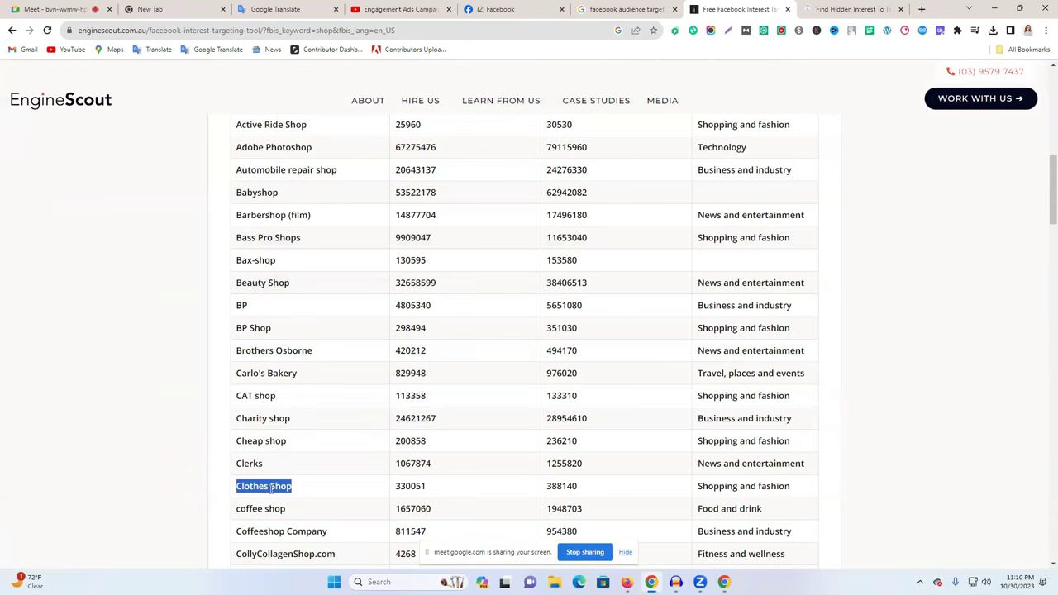
Switch to Ads Manager in Firefox and add the copied interest "Clothes Shop" to the ad set's detailed targeting.
{"action": "left_click", "coordinate": [496, 9]}
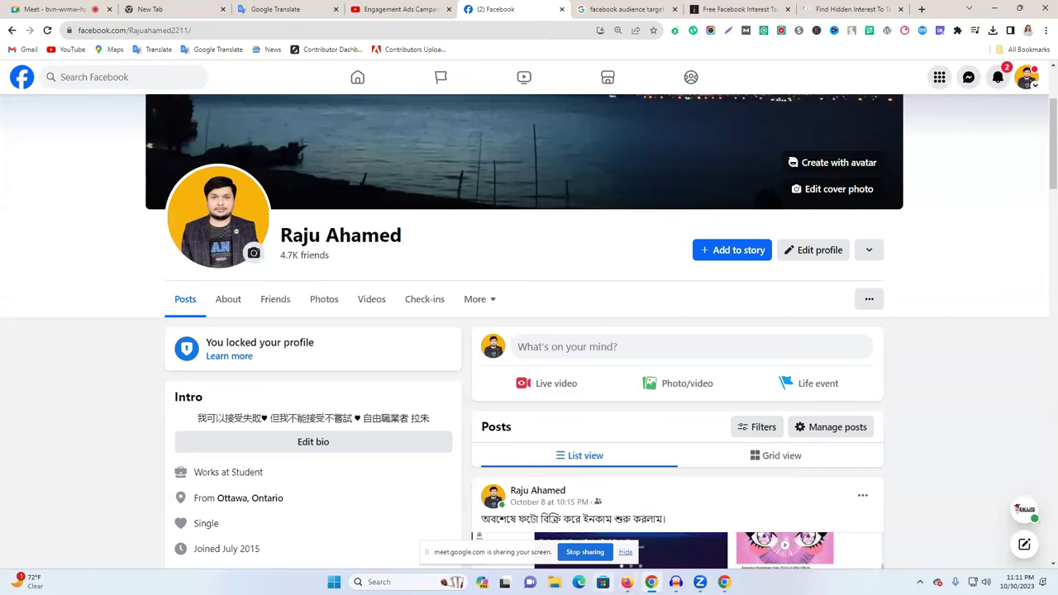
{"action": "left_click", "coordinate": [626, 539]}
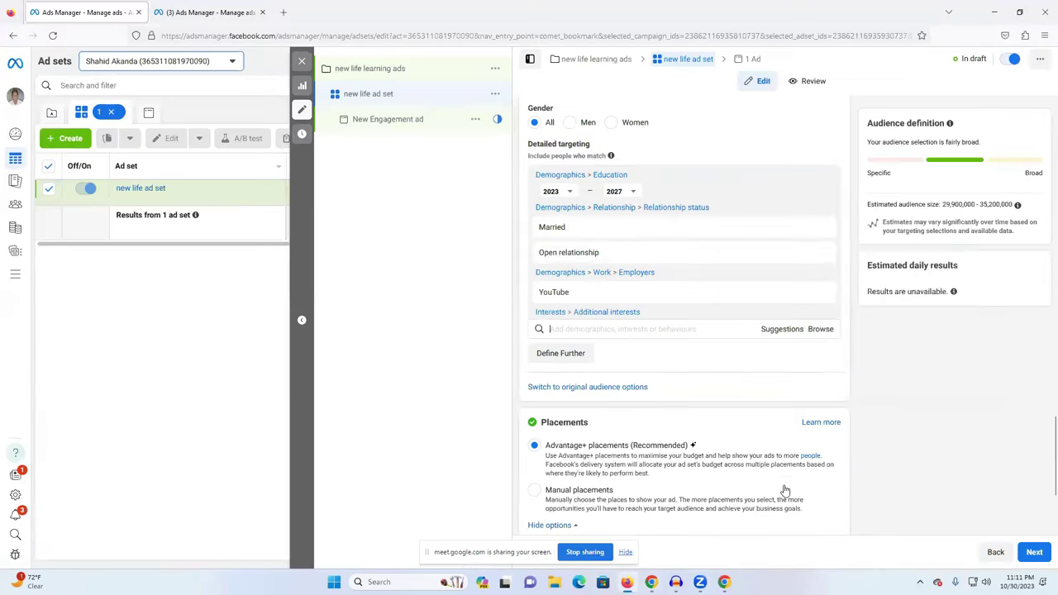
{"action": "left_click", "coordinate": [600, 328]}
{"action": "key", "text": "ctrl+v"}
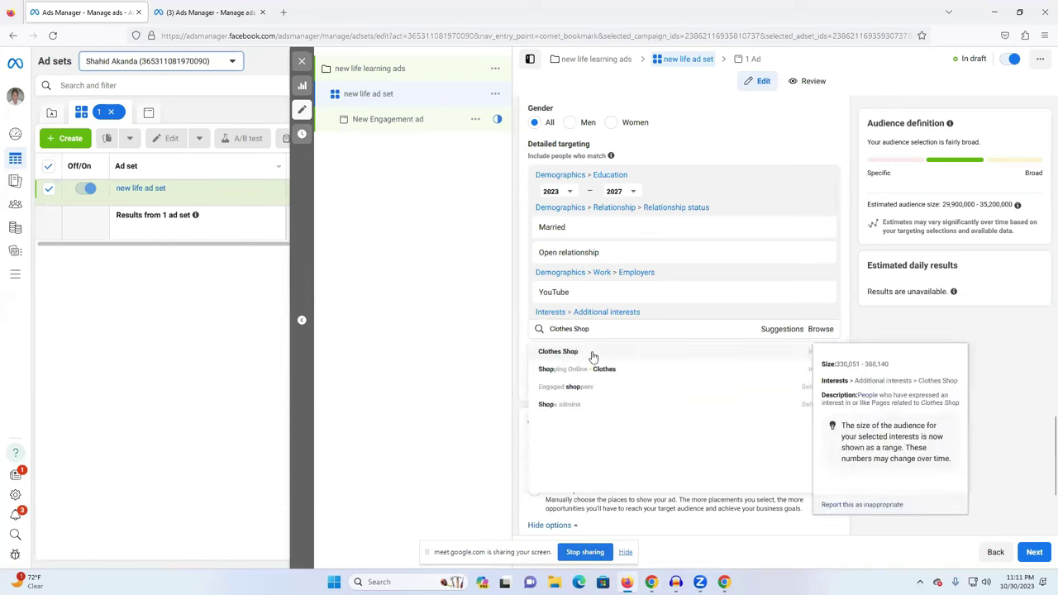
{"action": "left_click", "coordinate": [592, 354]}
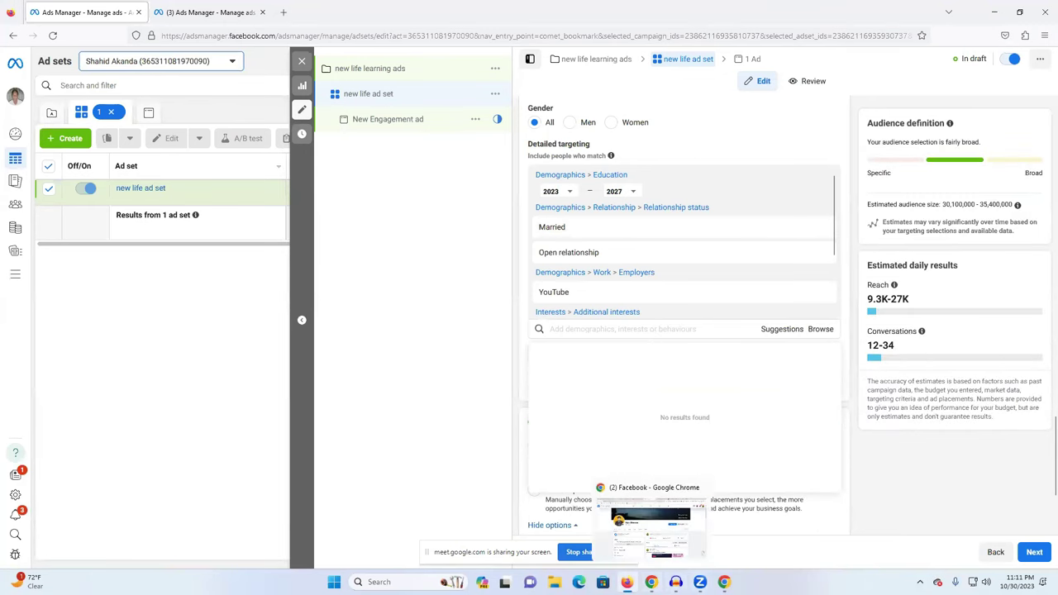
{"action": "scroll", "coordinate": [633, 278], "scroll_direction": "down", "scroll_amount": 3}
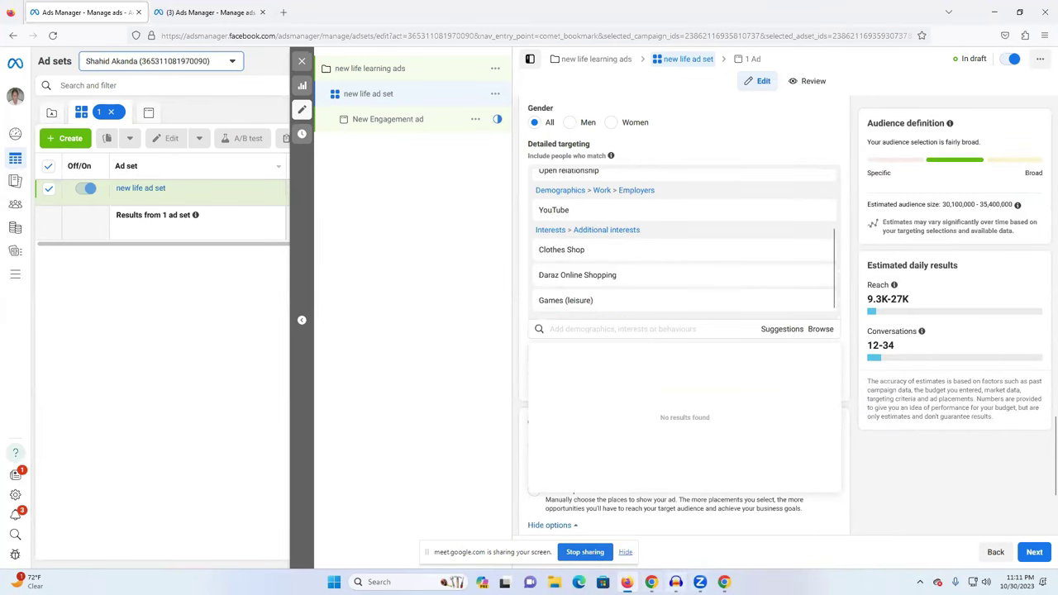
Return to the EngineScout results in Chrome and examine the full list of shop keywords with their audience sizes and topics.
{"action": "left_click", "coordinate": [651, 582]}
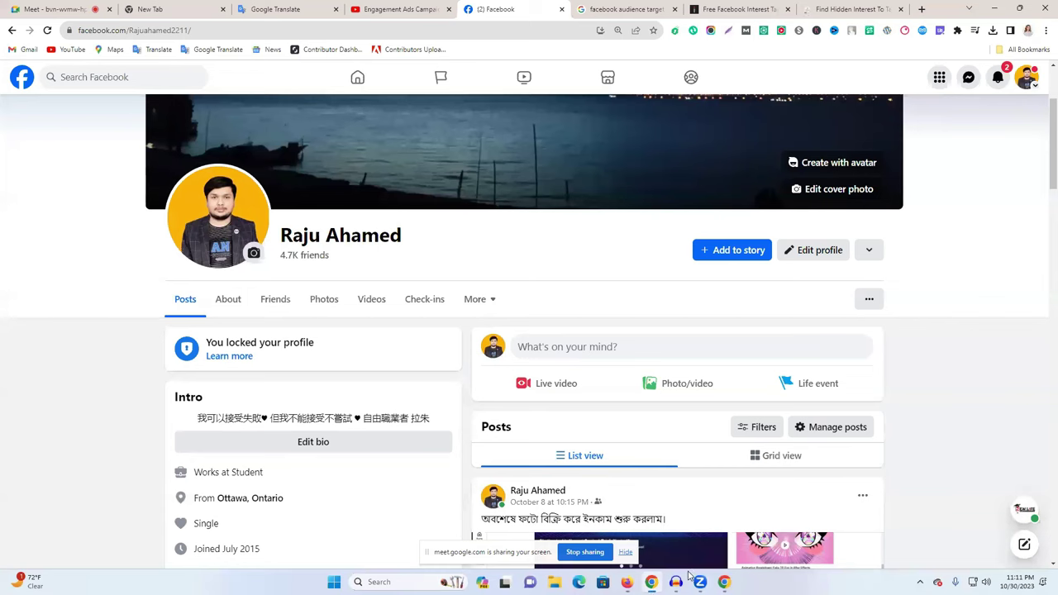
{"action": "left_click", "coordinate": [696, 8]}
{"action": "scroll", "coordinate": [372, 248], "scroll_direction": "down", "scroll_amount": 3}
{"action": "scroll", "coordinate": [355, 257], "scroll_direction": "down", "scroll_amount": 2}
{"action": "scroll", "coordinate": [352, 250], "scroll_direction": "up", "scroll_amount": 1}
{"action": "scroll", "coordinate": [352, 251], "scroll_direction": "down", "scroll_amount": 4}
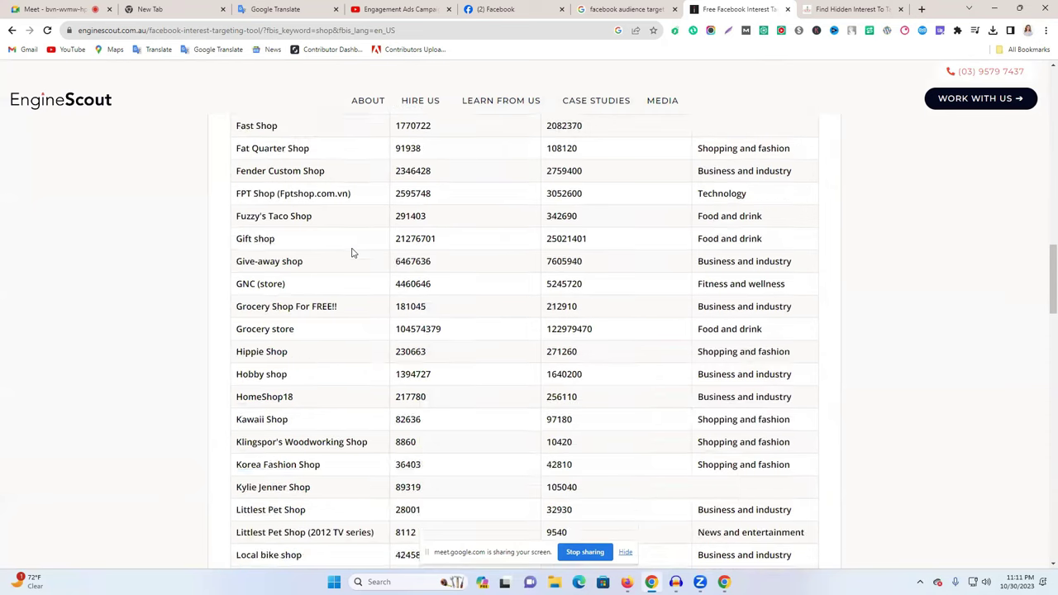
{"action": "scroll", "coordinate": [351, 252], "scroll_direction": "down", "scroll_amount": 10}
{"action": "scroll", "coordinate": [606, 373], "scroll_direction": "down", "scroll_amount": 5}
{"action": "scroll", "coordinate": [602, 361], "scroll_direction": "down", "scroll_amount": 8}
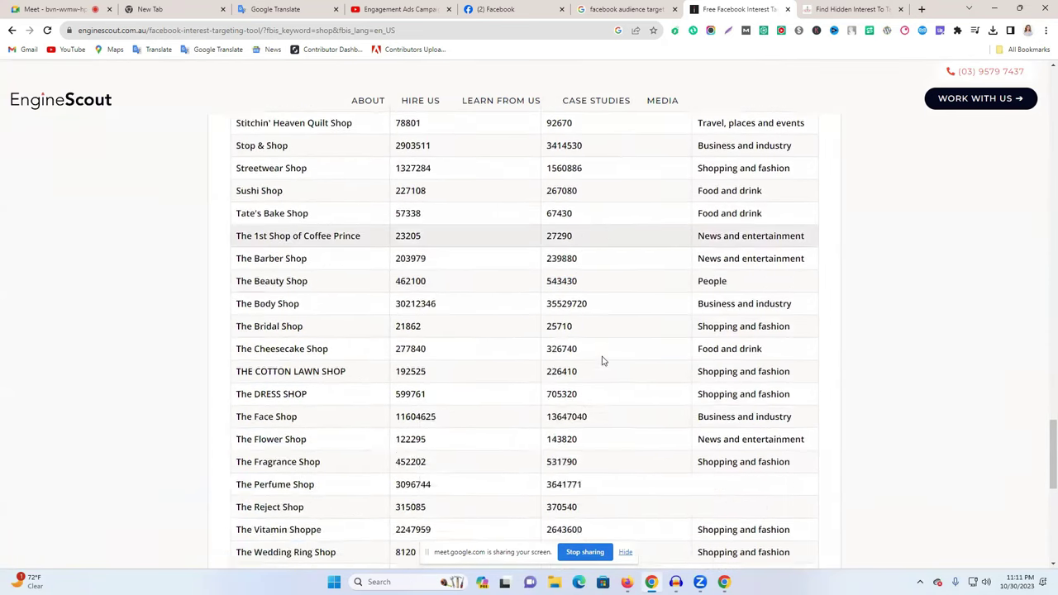
{"action": "scroll", "coordinate": [602, 361], "scroll_direction": "up", "scroll_amount": 3}
{"action": "scroll", "coordinate": [602, 362], "scroll_direction": "up", "scroll_amount": 15}
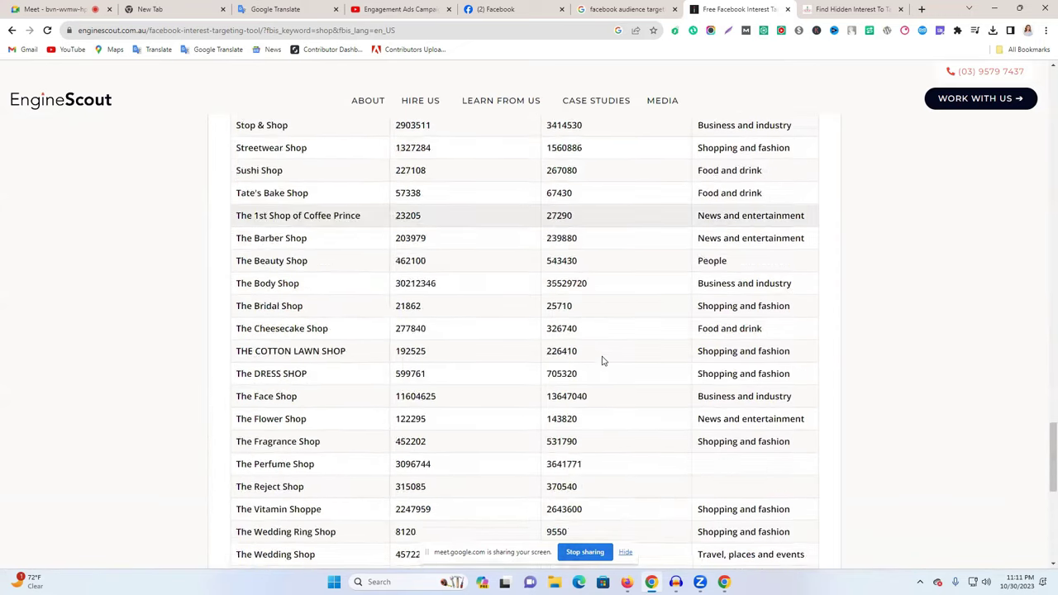
{"action": "scroll", "coordinate": [602, 361], "scroll_direction": "up", "scroll_amount": 15}
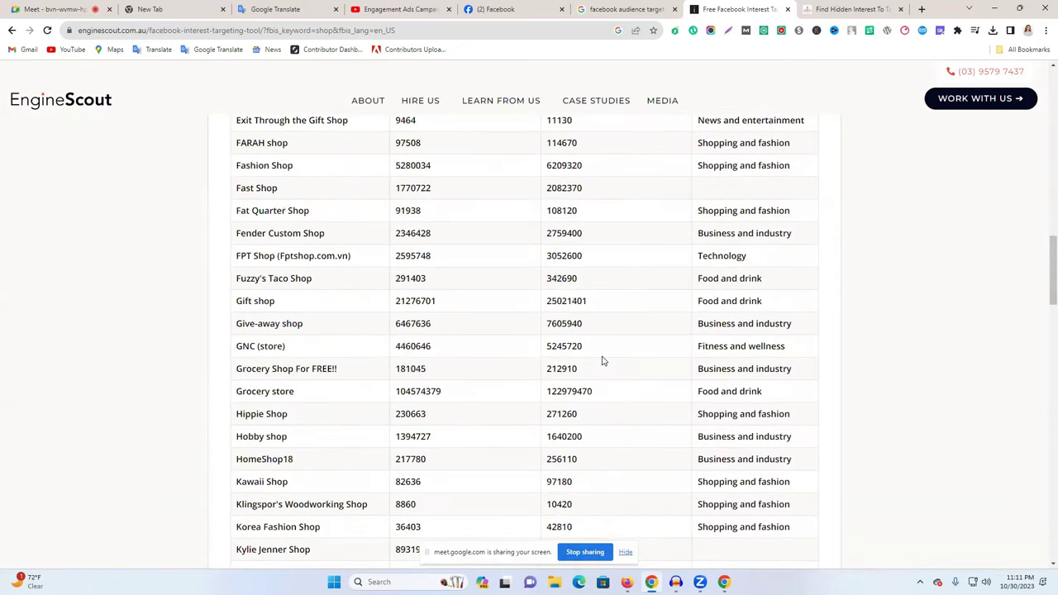
{"action": "scroll", "coordinate": [610, 355], "scroll_direction": "up", "scroll_amount": 3}
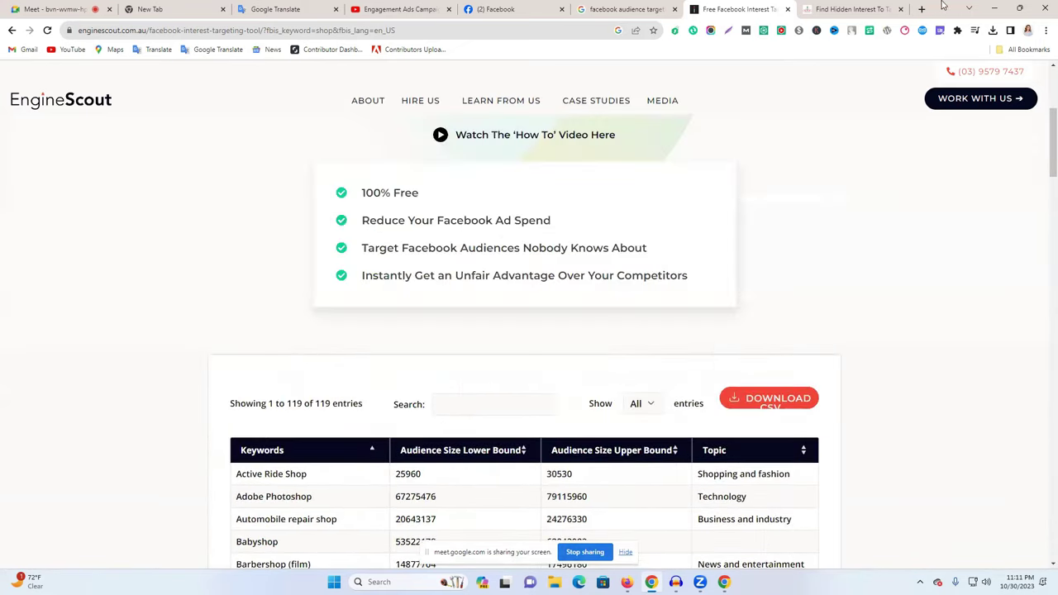
Close the Audience Builder tab and copy the "coffee shop" keyword from the EngineScout results table.
{"action": "left_click", "coordinate": [884, 9]}
{"action": "left_click", "coordinate": [900, 9]}
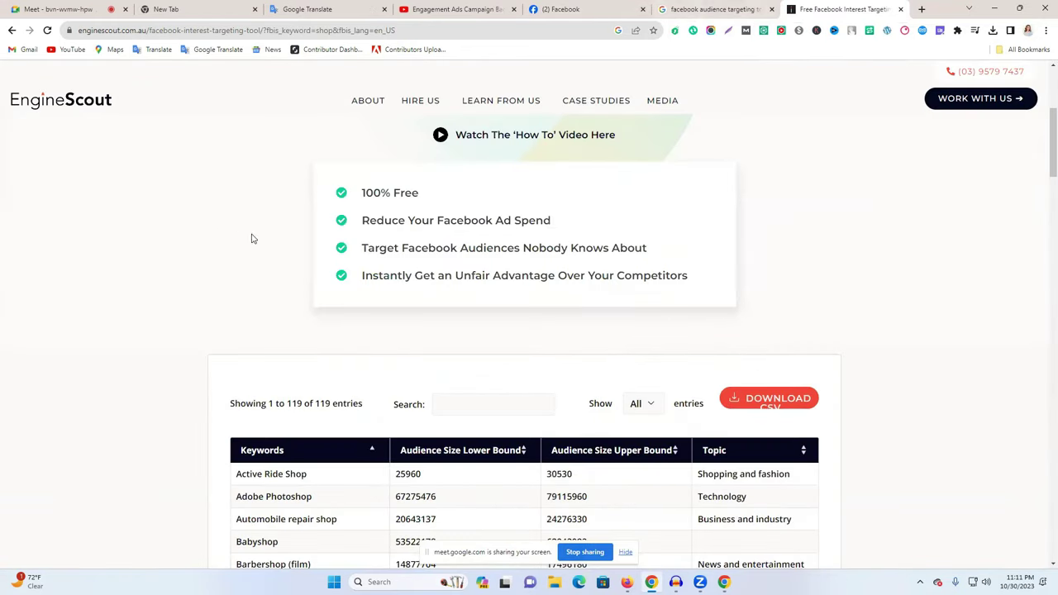
{"action": "scroll", "coordinate": [361, 298], "scroll_direction": "down", "scroll_amount": 3}
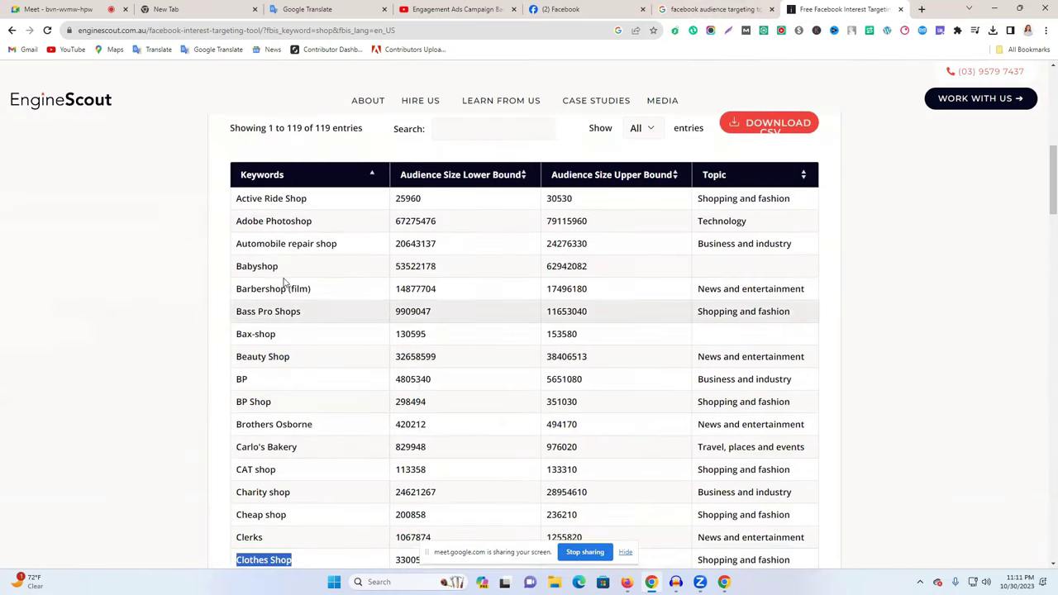
{"action": "double_click", "coordinate": [258, 401]}
{"action": "triple_click", "coordinate": [257, 402]}
{"action": "scroll", "coordinate": [302, 404], "scroll_direction": "down", "scroll_amount": 2}
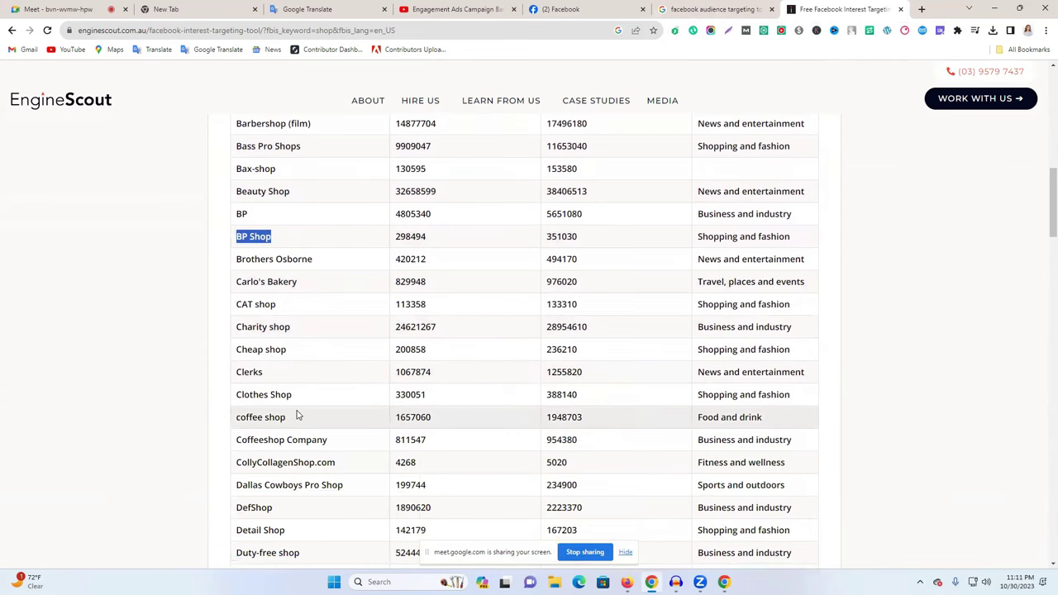
{"action": "left_click", "coordinate": [272, 419]}
{"action": "right_click", "coordinate": [273, 418]}
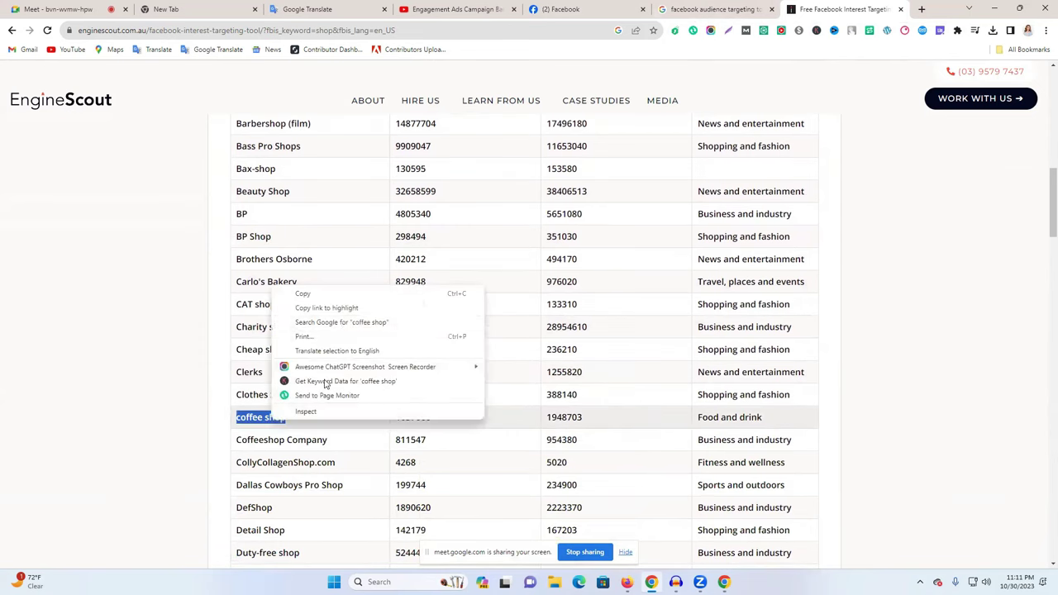
{"action": "left_click", "coordinate": [350, 297]}
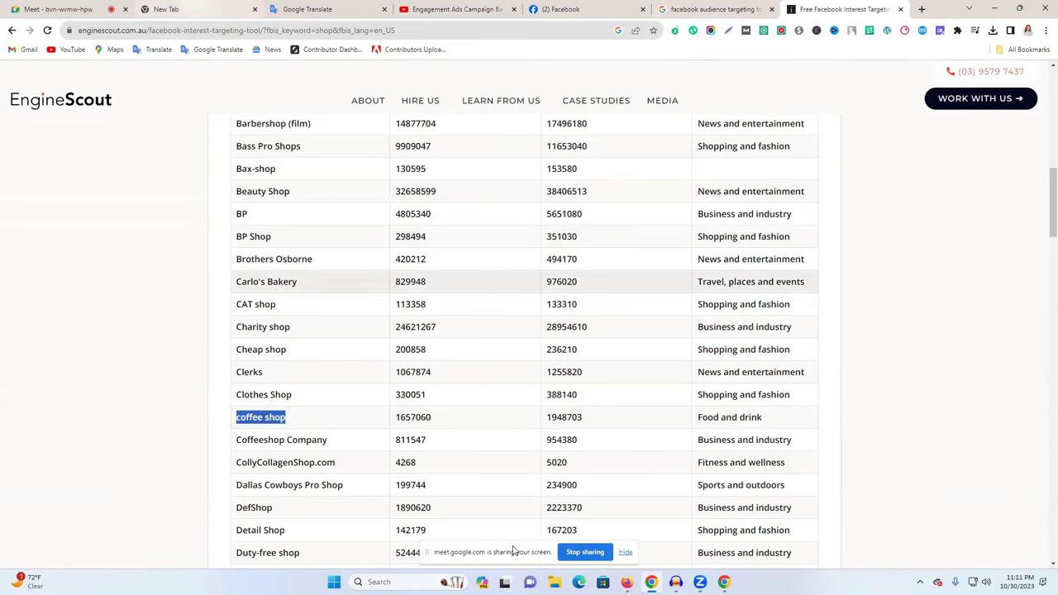
Switch to Ads Manager in Firefox and add the copied interest "coffee shop" to the ad set's detailed targeting.
{"action": "left_click", "coordinate": [626, 582]}
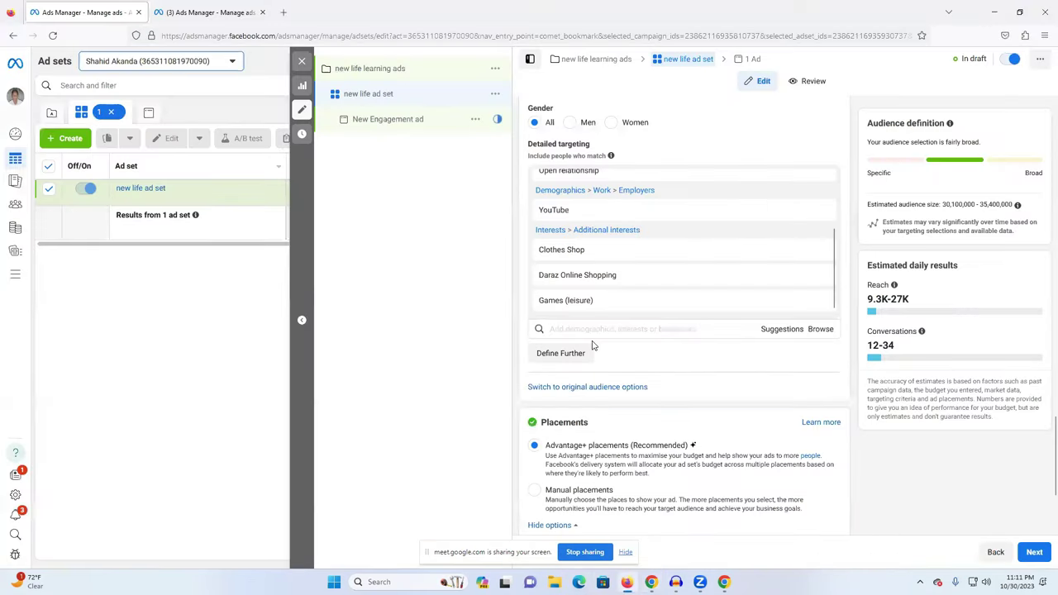
{"action": "key", "text": "ctrl+v"}
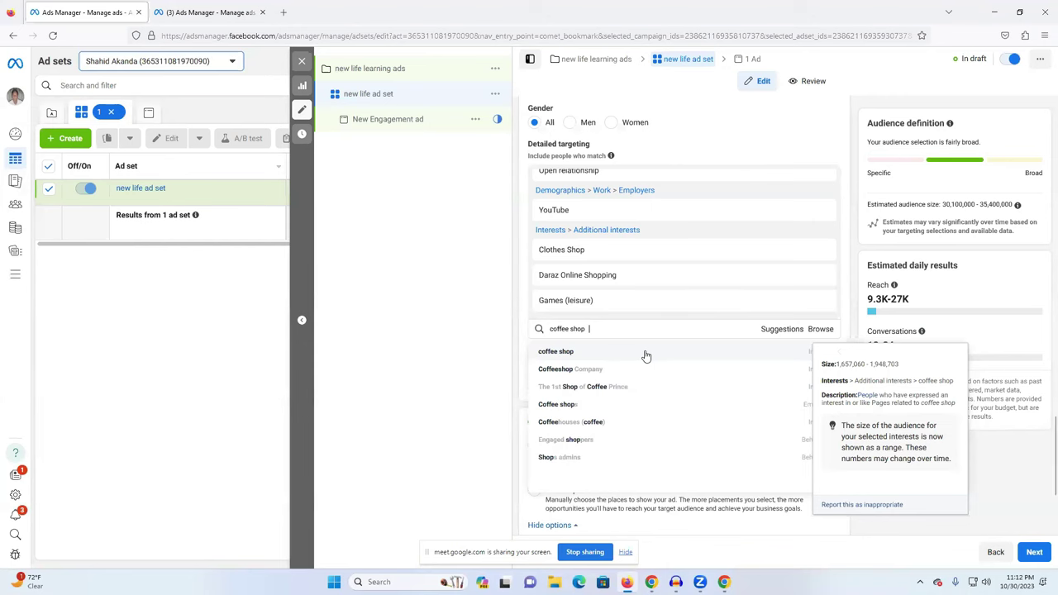
{"action": "left_click", "coordinate": [643, 353]}
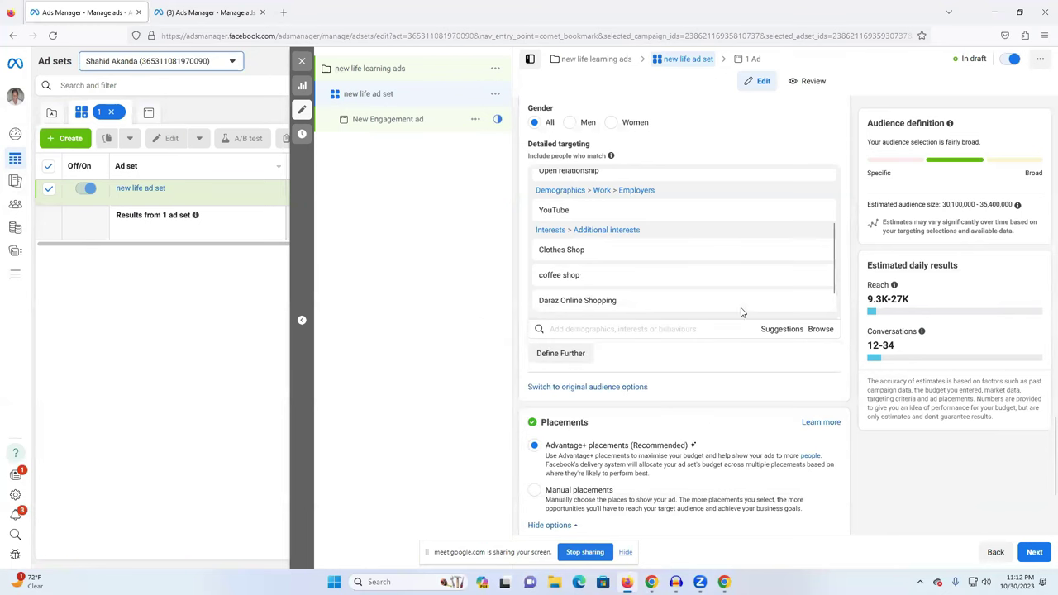
Review the ad set's detailed targeting, placements, budget and schedule, and conversion location settings.
{"action": "mouse_move", "coordinate": [741, 310]}
{"action": "scroll", "coordinate": [672, 299], "scroll_direction": "down", "scroll_amount": 1}
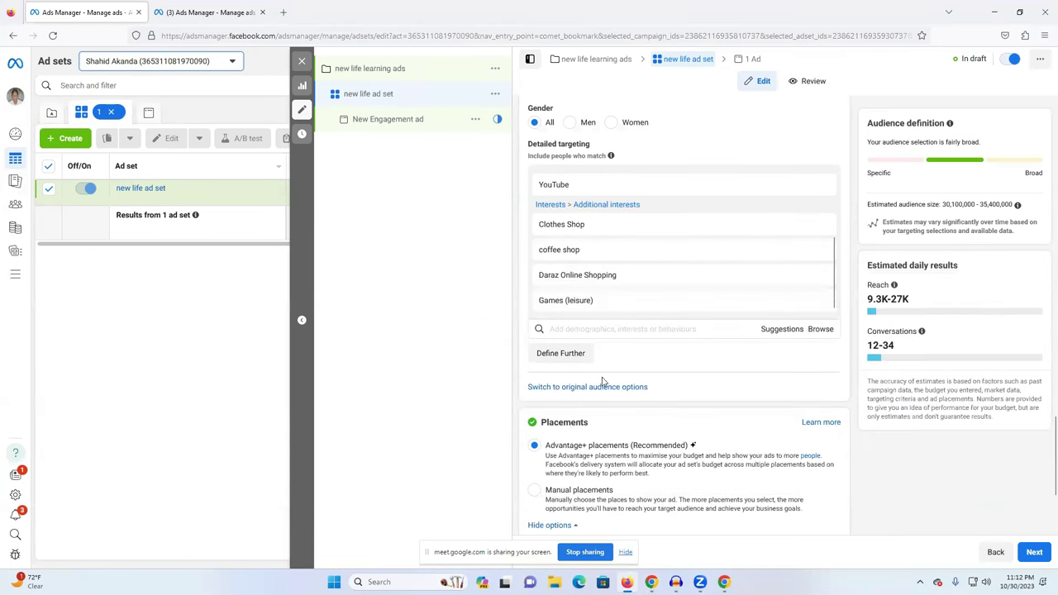
{"action": "scroll", "coordinate": [541, 208], "scroll_direction": "down", "scroll_amount": 1}
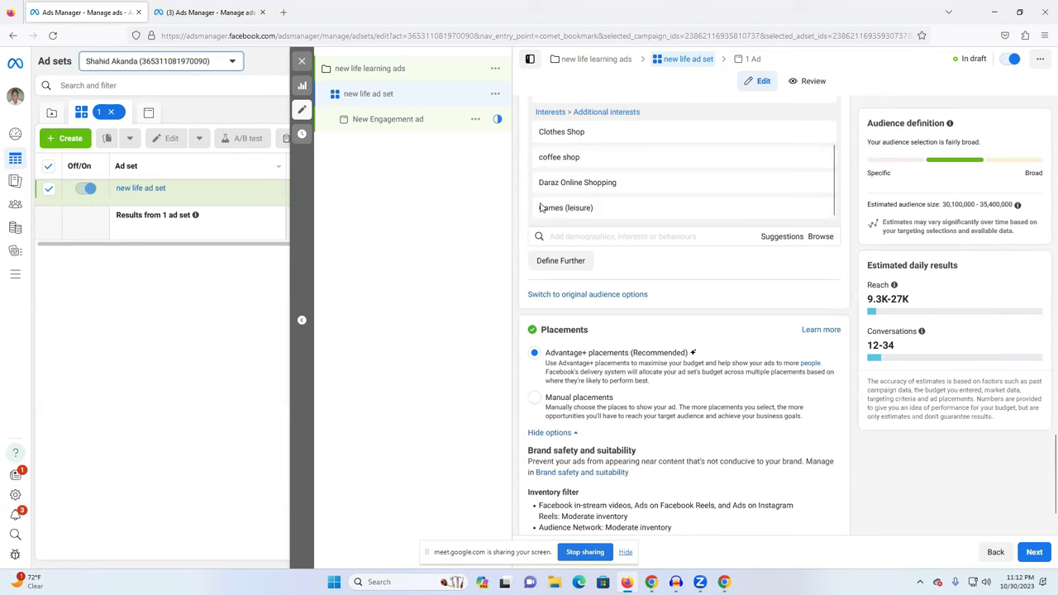
{"action": "scroll", "coordinate": [744, 273], "scroll_direction": "up", "scroll_amount": 5}
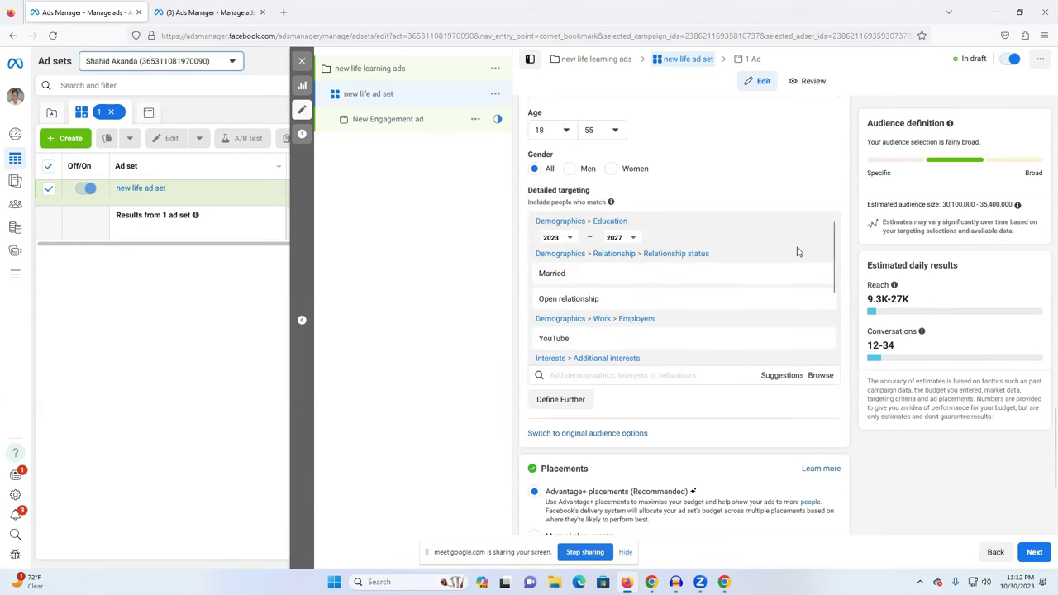
{"action": "mouse_move", "coordinate": [822, 270]}
{"action": "scroll", "coordinate": [580, 330], "scroll_direction": "down", "scroll_amount": 3}
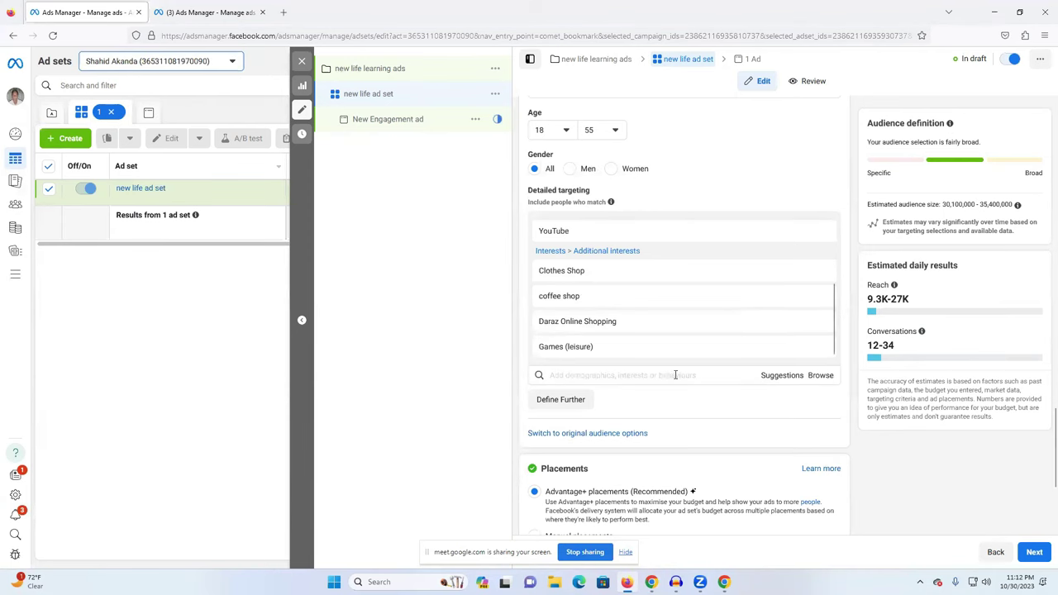
{"action": "scroll", "coordinate": [590, 385], "scroll_direction": "down", "scroll_amount": 2}
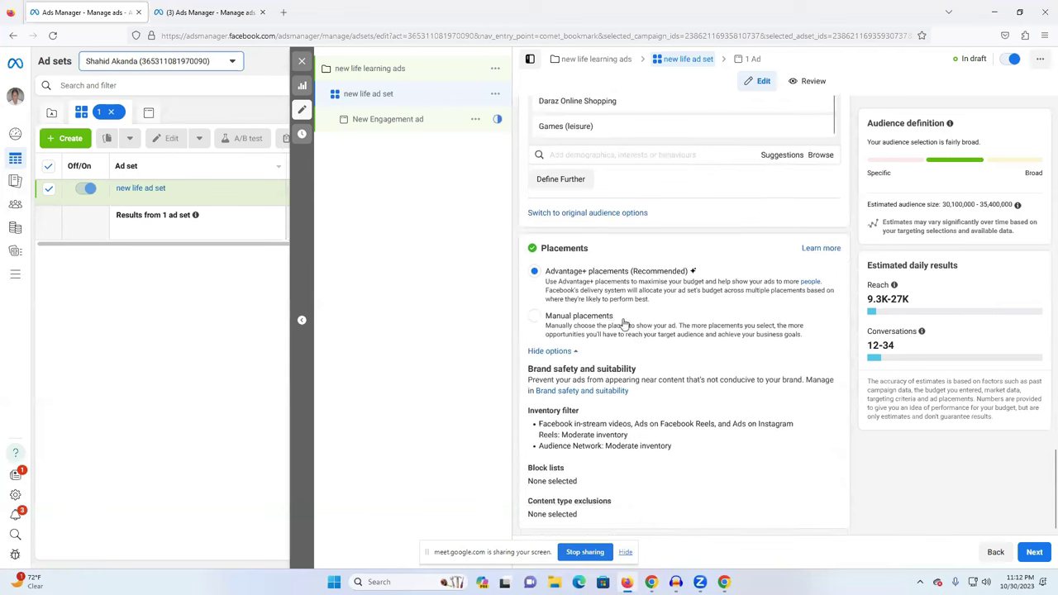
{"action": "scroll", "coordinate": [612, 331], "scroll_direction": "up", "scroll_amount": 2}
{"action": "scroll", "coordinate": [628, 314], "scroll_direction": "up", "scroll_amount": 8}
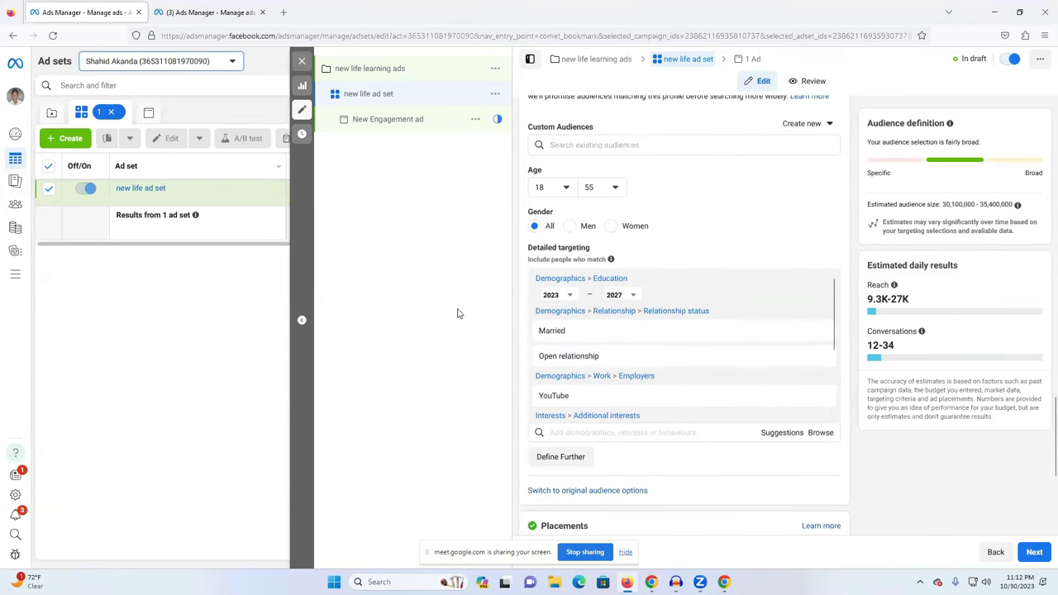
{"action": "scroll", "coordinate": [629, 318], "scroll_direction": "up", "scroll_amount": 10}
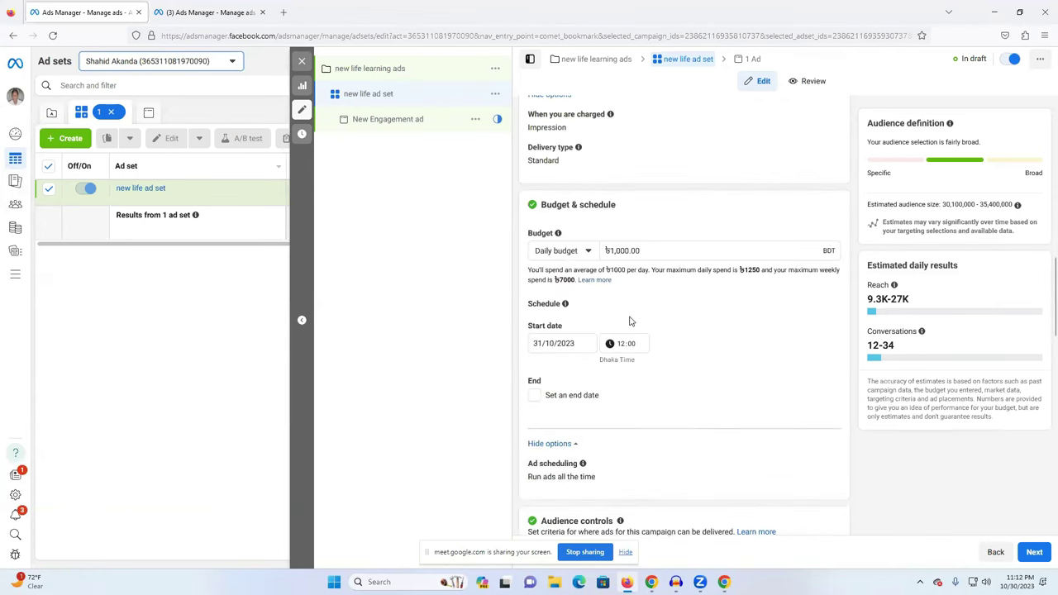
{"action": "scroll", "coordinate": [602, 255], "scroll_direction": "up", "scroll_amount": 3}
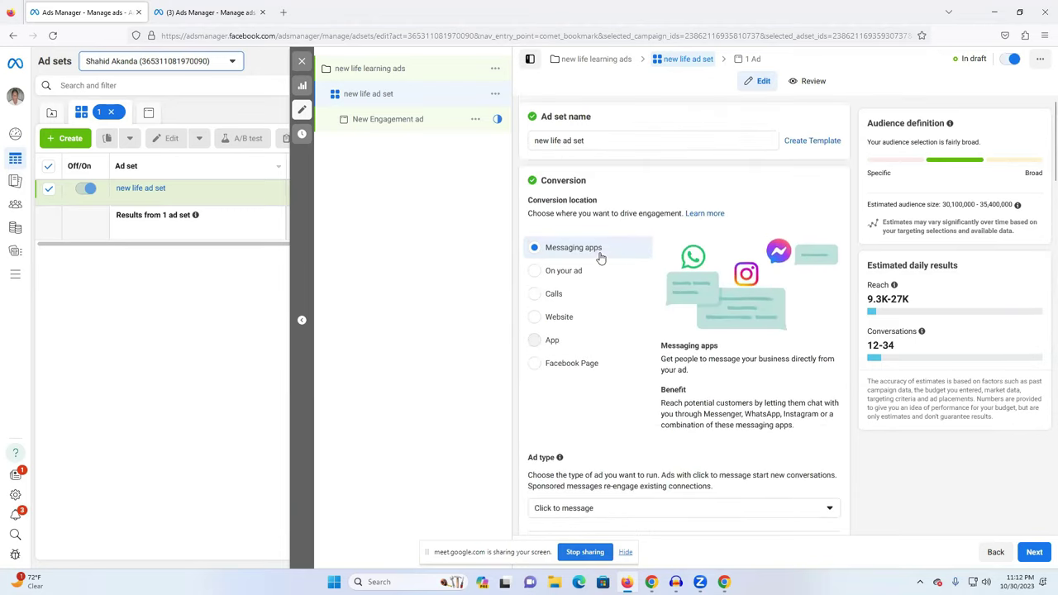
{"action": "scroll", "coordinate": [603, 264], "scroll_direction": "down", "scroll_amount": 6}
Check the Facebook Page notice in the New Engagement ad and return to the new life ad set.
{"action": "left_click", "coordinate": [1034, 554]}
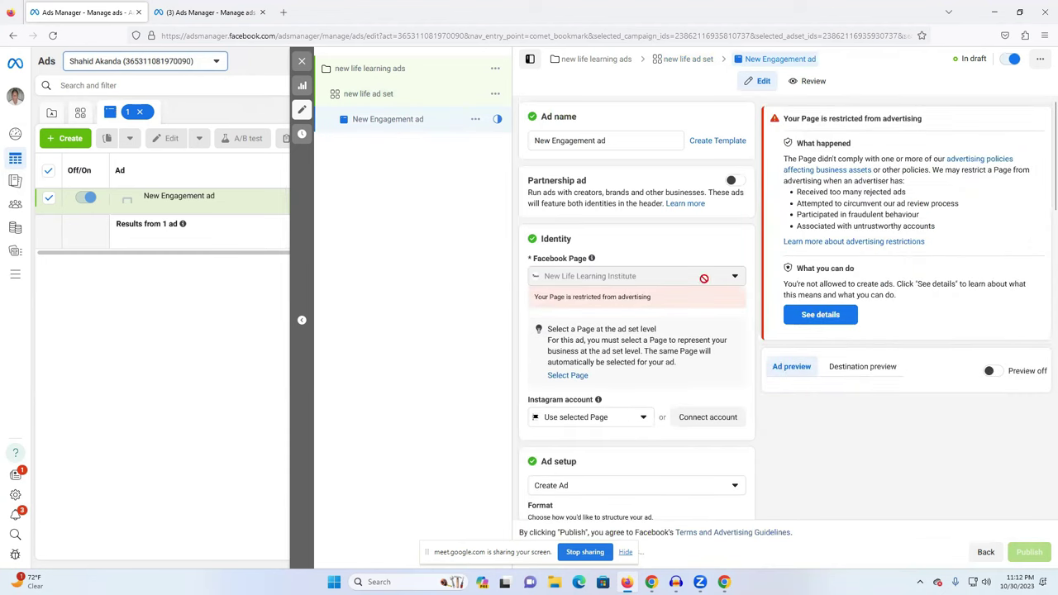
{"action": "left_click_drag", "start_coordinate": [567, 299], "coordinate": [621, 296]}
{"action": "left_click", "coordinate": [369, 96]}
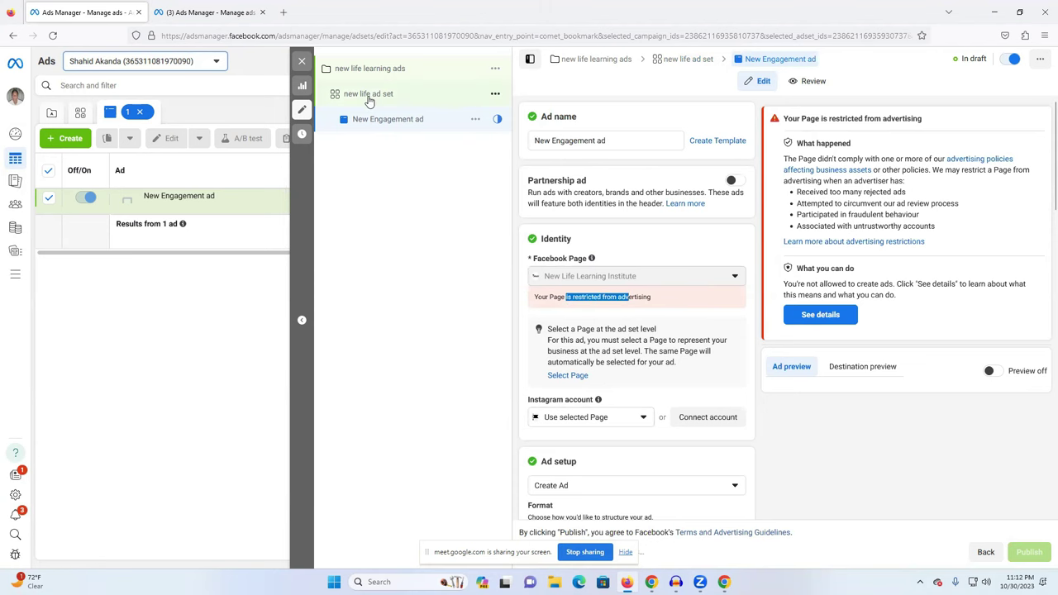
Change the ad set's Facebook Page from New Life Learning Institute to the first of the two freelancer Pages.
{"action": "scroll", "coordinate": [656, 322], "scroll_direction": "down", "scroll_amount": 5}
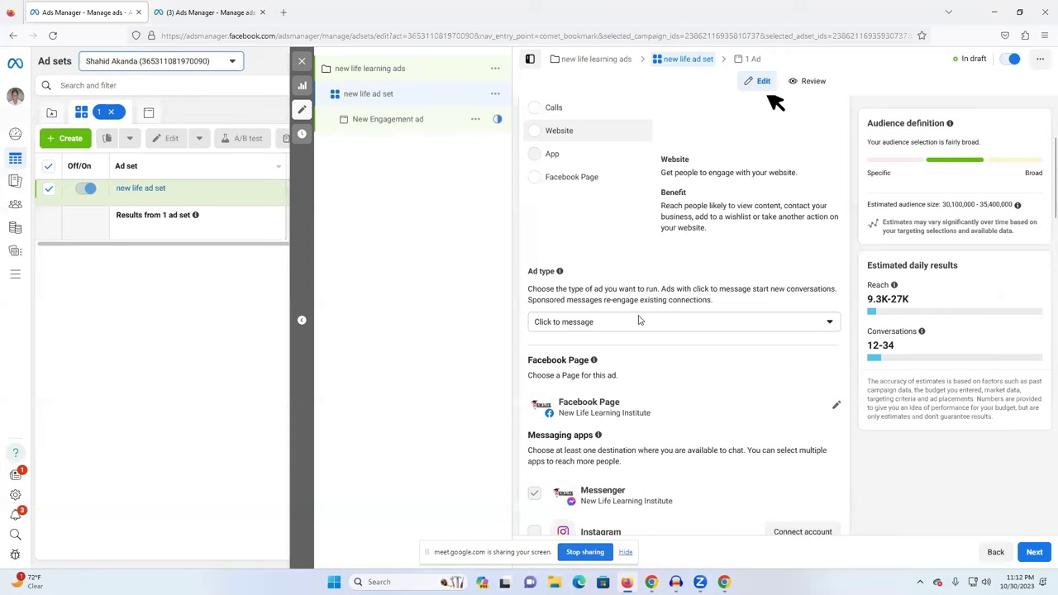
{"action": "left_click", "coordinate": [834, 175]}
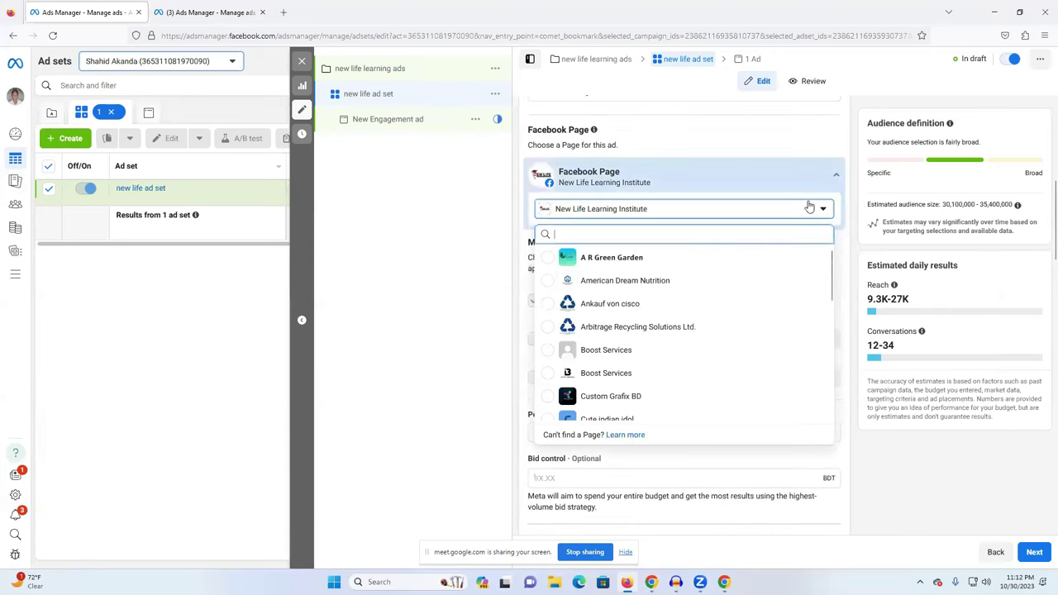
{"action": "scroll", "coordinate": [629, 335], "scroll_direction": "down", "scroll_amount": 5}
{"action": "scroll", "coordinate": [629, 335], "scroll_direction": "down", "scroll_amount": 5}
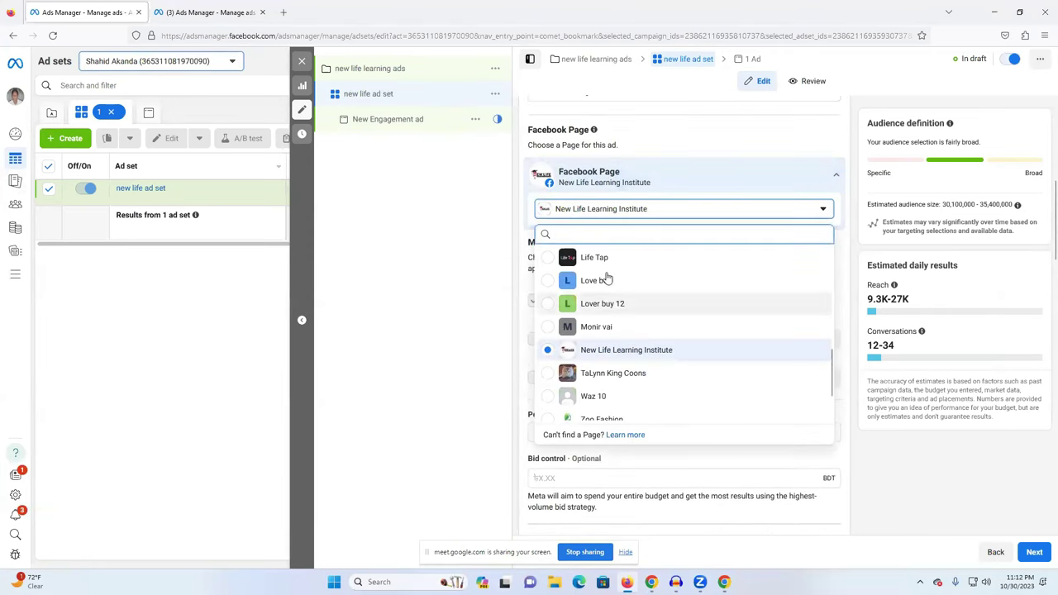
{"action": "scroll", "coordinate": [620, 356], "scroll_direction": "up", "scroll_amount": 8}
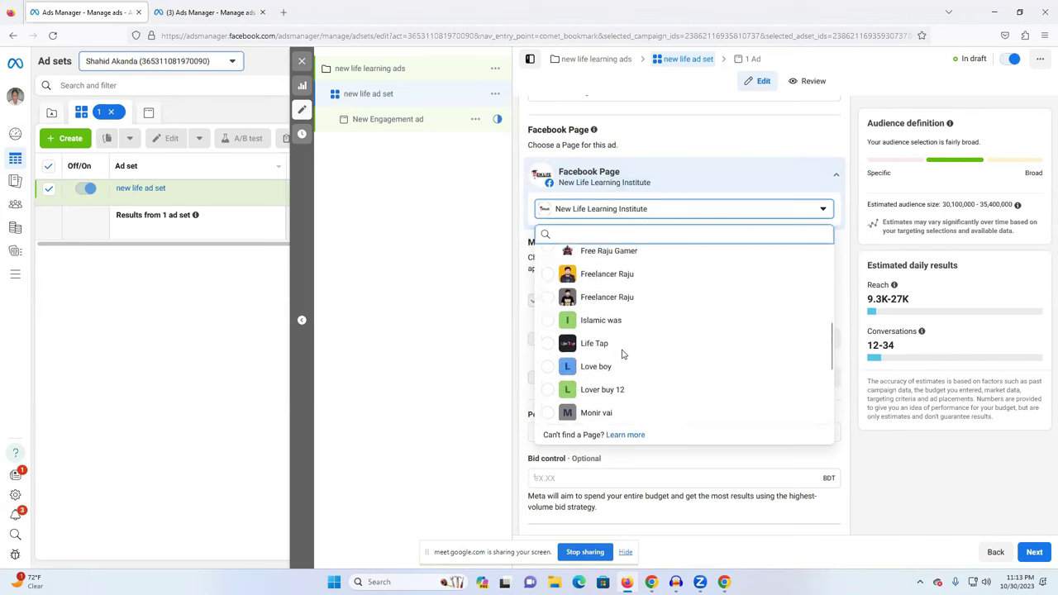
{"action": "scroll", "coordinate": [614, 328], "scroll_direction": "up", "scroll_amount": 3}
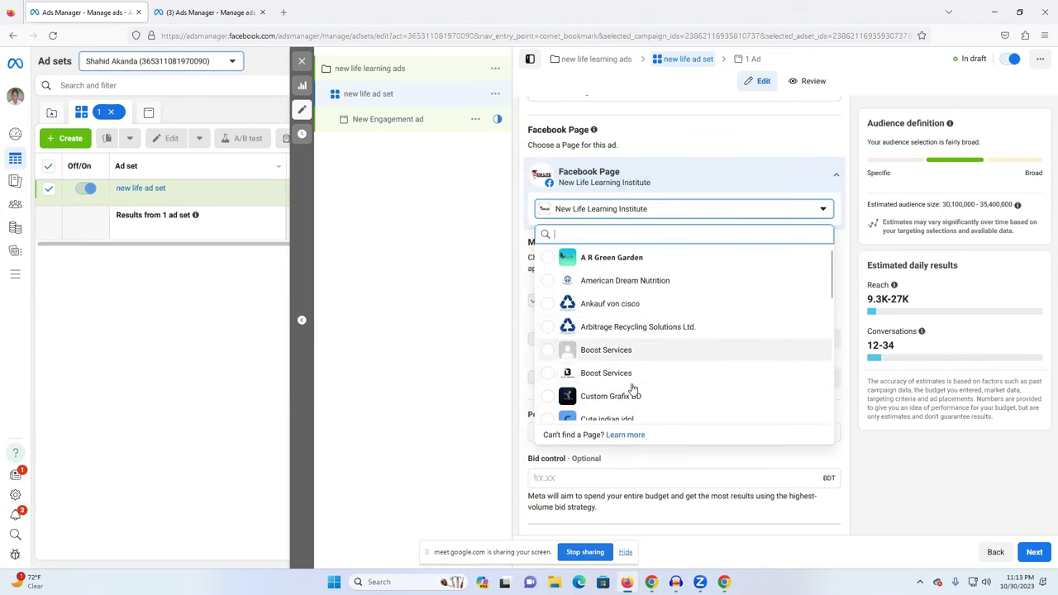
{"action": "scroll", "coordinate": [630, 376], "scroll_direction": "down", "scroll_amount": 4}
{"action": "scroll", "coordinate": [626, 362], "scroll_direction": "down", "scroll_amount": 1}
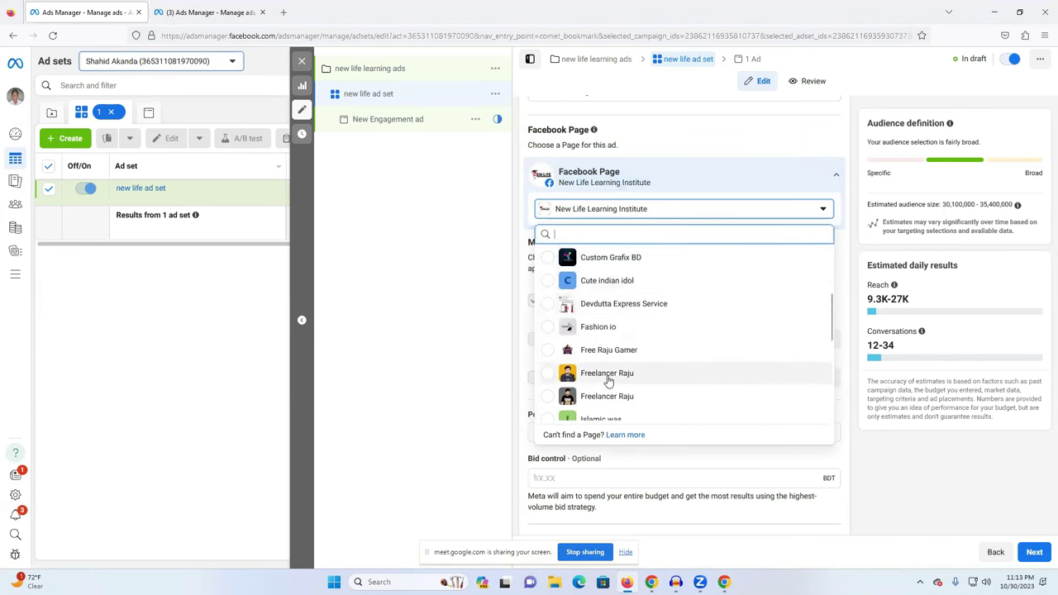
{"action": "left_click", "coordinate": [601, 374]}
Continue past the remaining ad set settings to the New Engagement ad and try to open its Page selection.
{"action": "scroll", "coordinate": [699, 368], "scroll_direction": "down", "scroll_amount": 6}
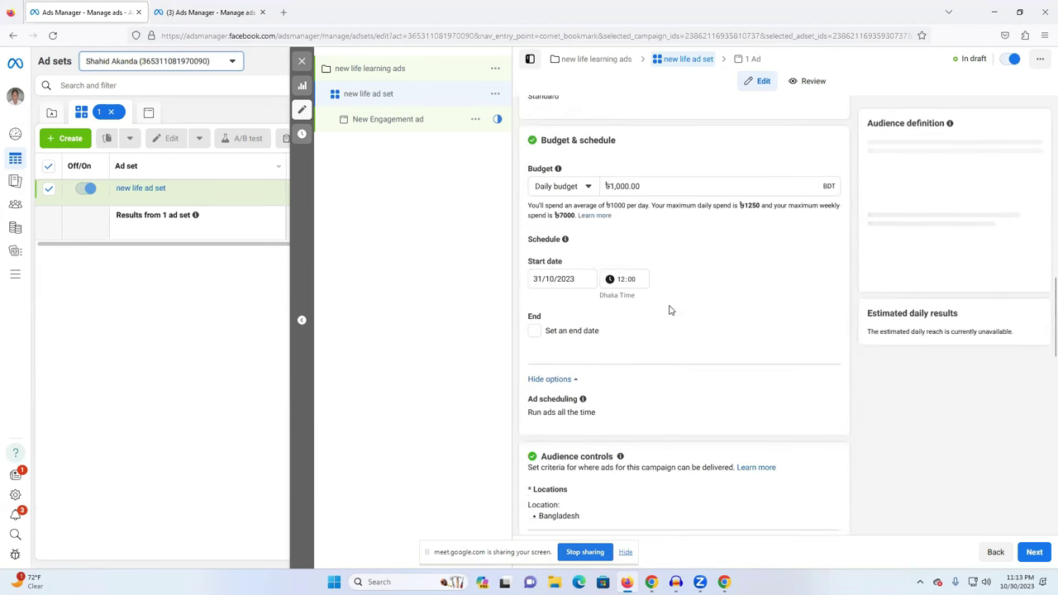
{"action": "scroll", "coordinate": [648, 305], "scroll_direction": "down", "scroll_amount": 4}
{"action": "scroll", "coordinate": [648, 305], "scroll_direction": "down", "scroll_amount": 10}
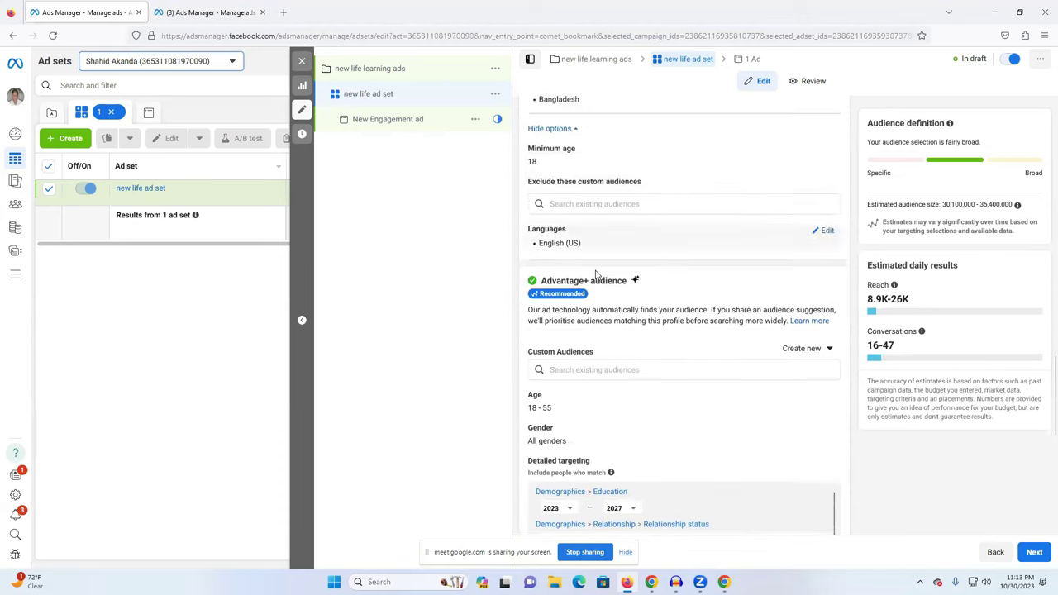
{"action": "left_click", "coordinate": [1038, 550]}
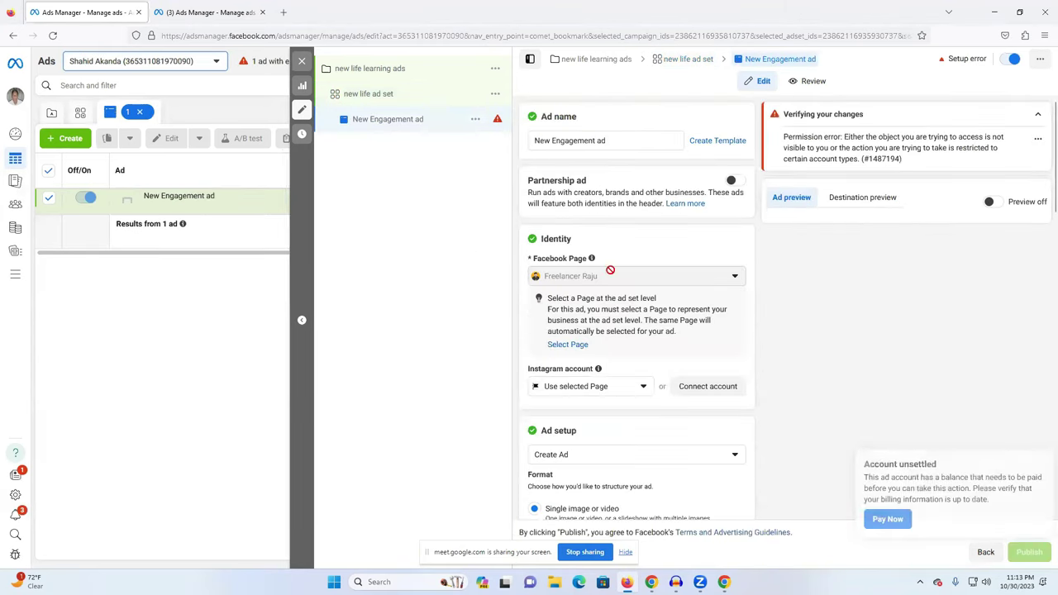
{"action": "left_click", "coordinate": [562, 345]}
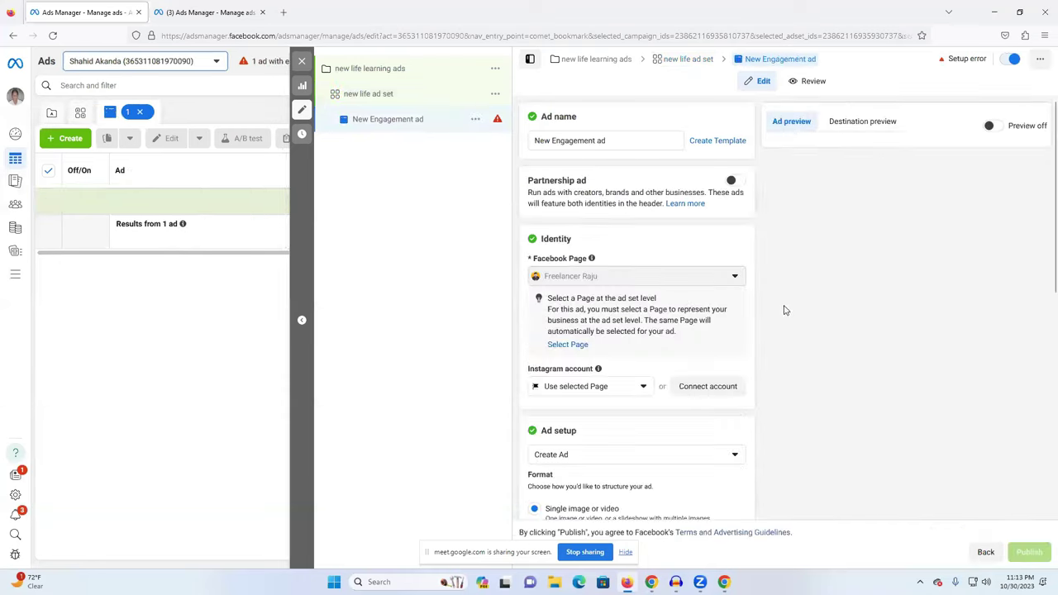
Try the Carousel format in the ad setup and switch back to Single image or video.
{"action": "scroll", "coordinate": [598, 305], "scroll_direction": "down", "scroll_amount": 2}
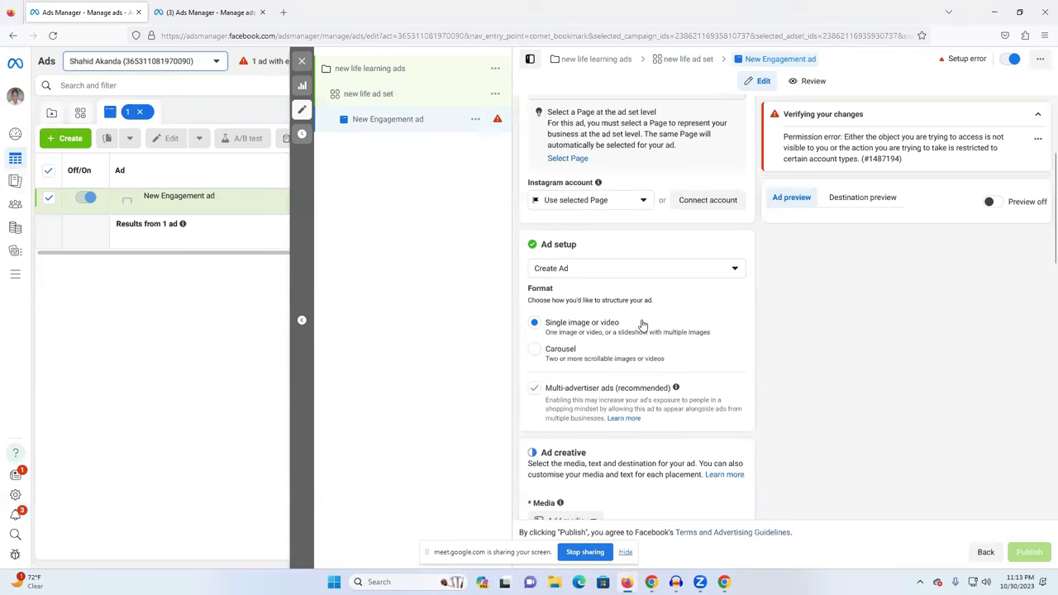
{"action": "scroll", "coordinate": [642, 327], "scroll_direction": "down", "scroll_amount": 1}
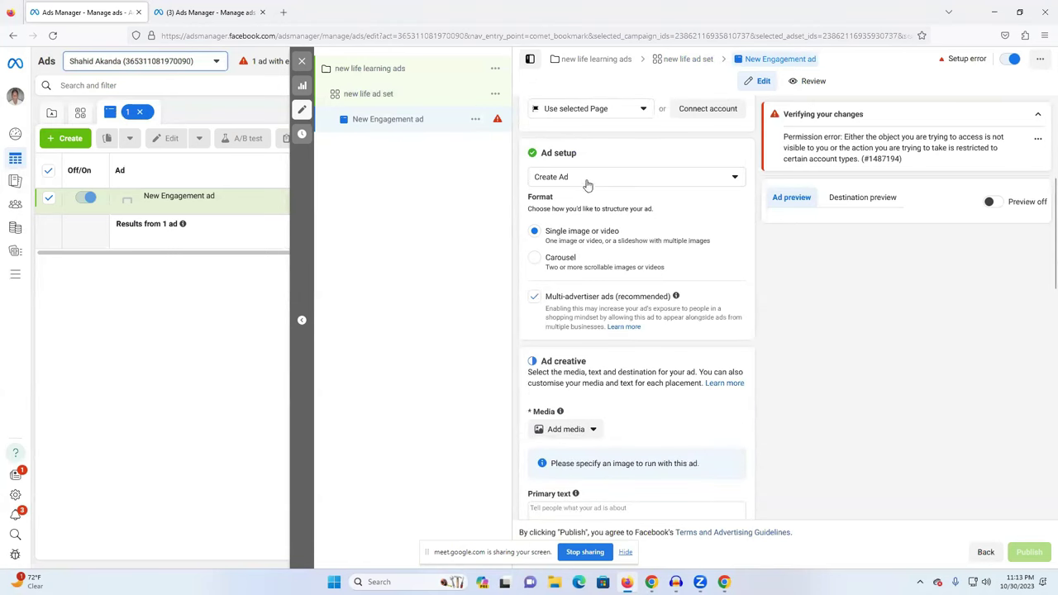
{"action": "left_click", "coordinate": [534, 258]}
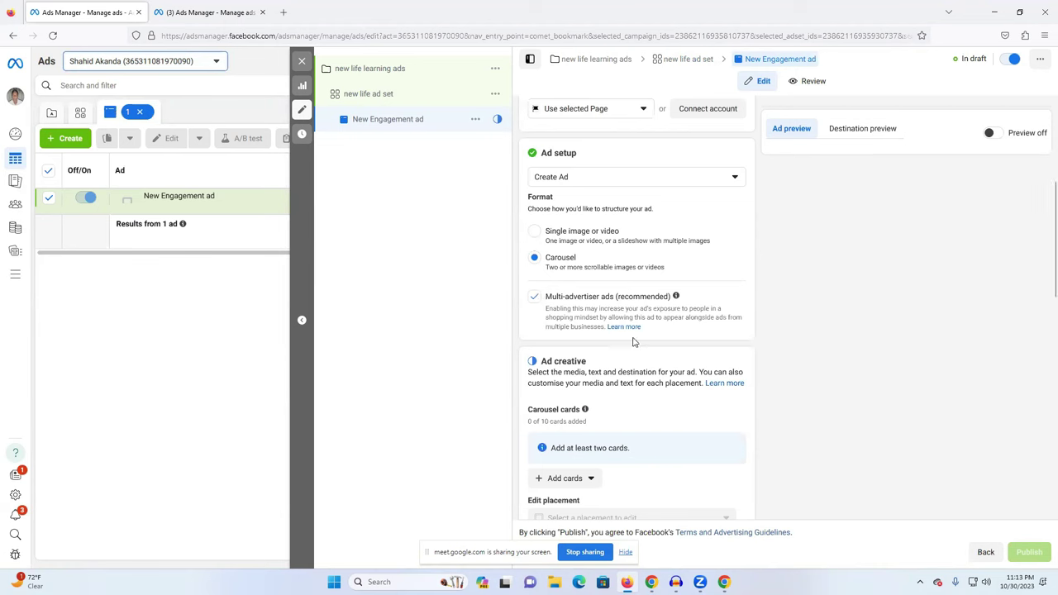
{"action": "scroll", "coordinate": [578, 256], "scroll_direction": "down", "scroll_amount": 1}
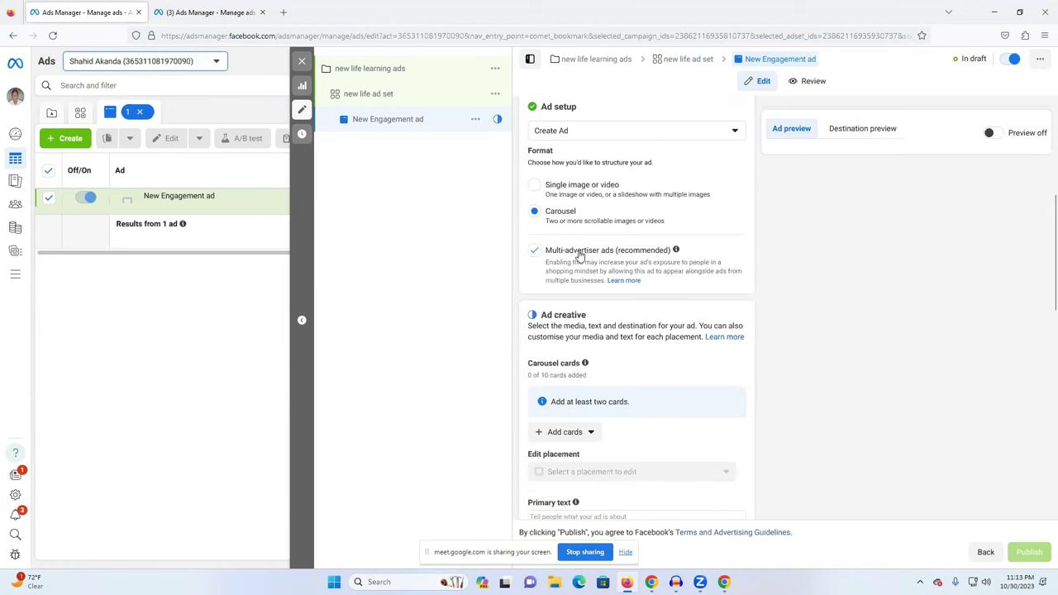
{"action": "left_click", "coordinate": [534, 185]}
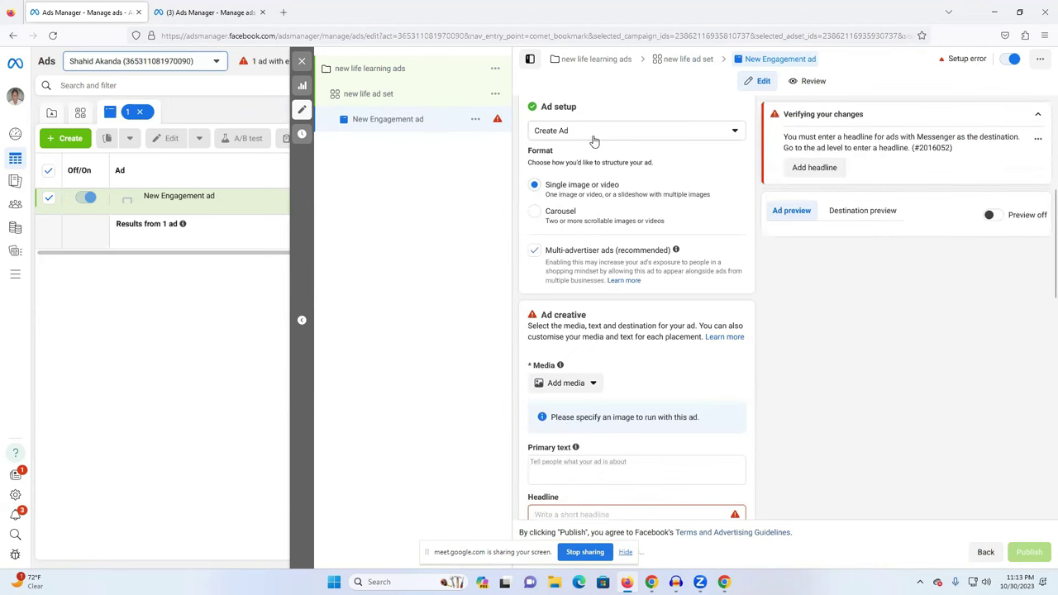
View the ad setup source options and the account images available as media for the ad.
{"action": "left_click", "coordinate": [594, 132]}
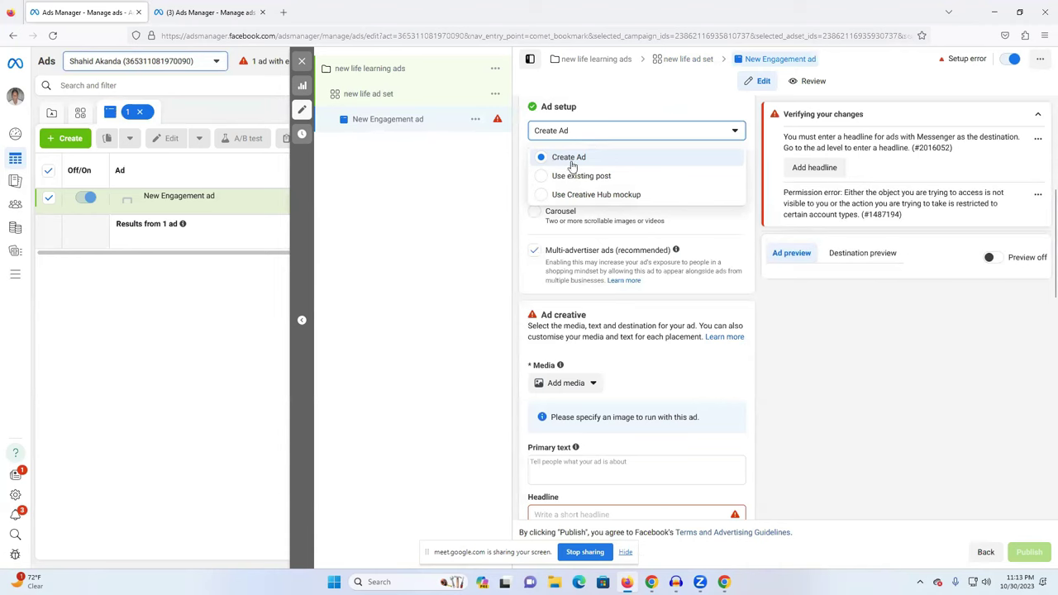
{"action": "left_click", "coordinate": [522, 219]}
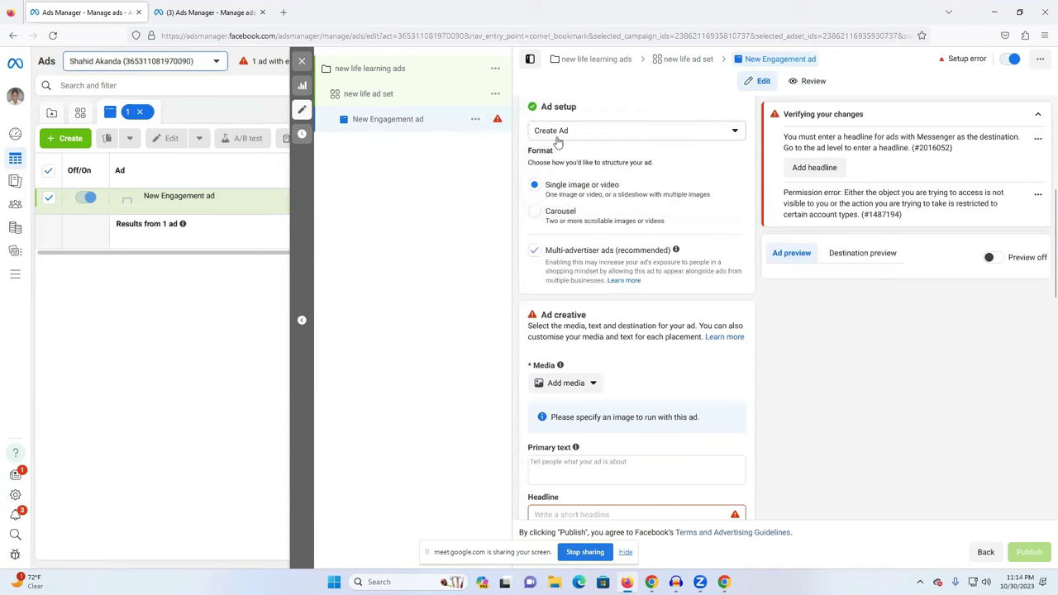
{"action": "left_click", "coordinate": [550, 387]}
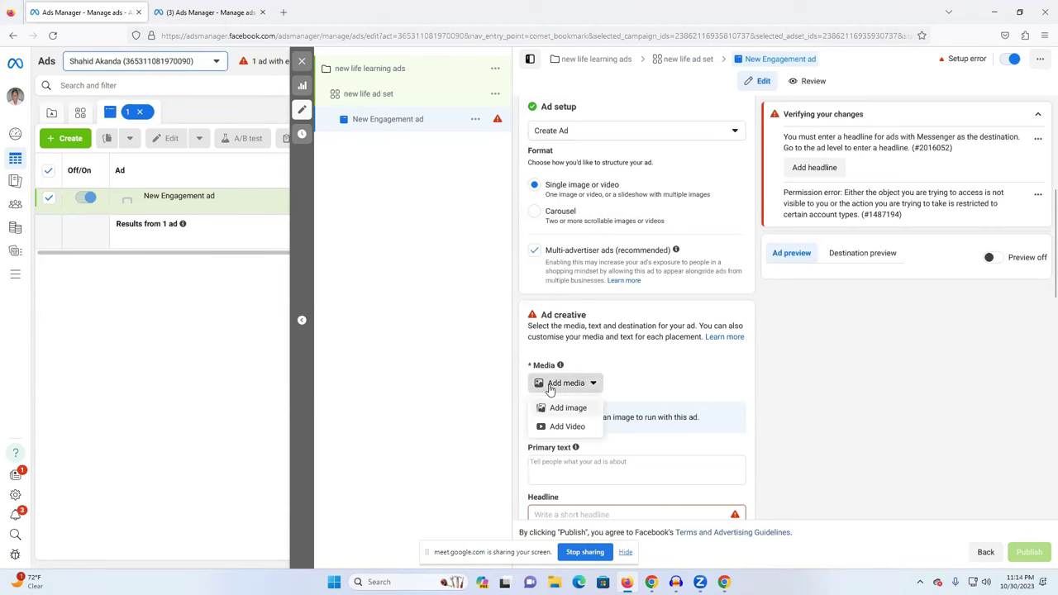
{"action": "left_click", "coordinate": [565, 408]}
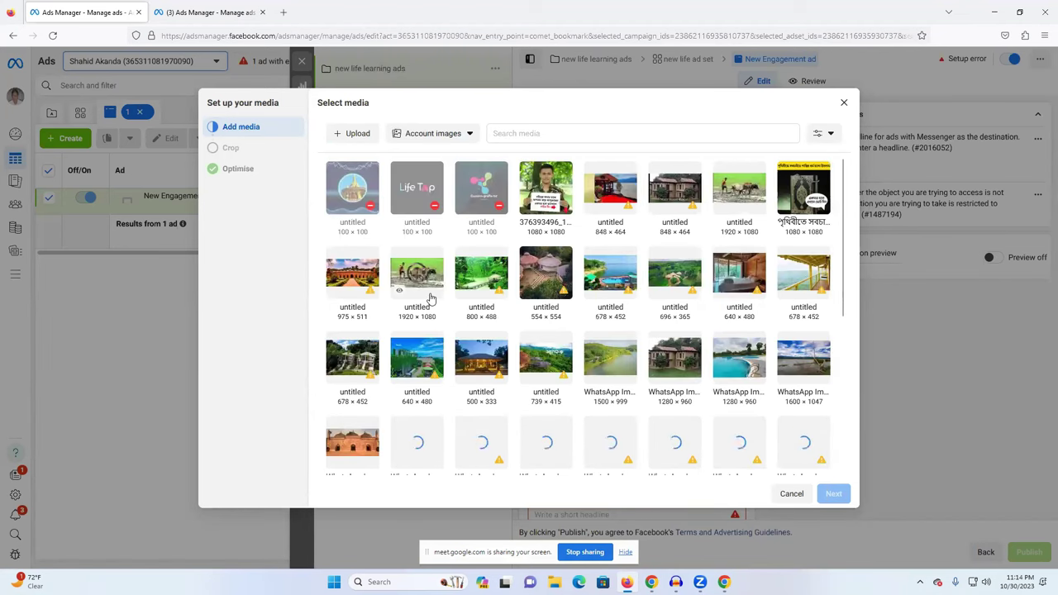
{"action": "left_click", "coordinate": [844, 104]}
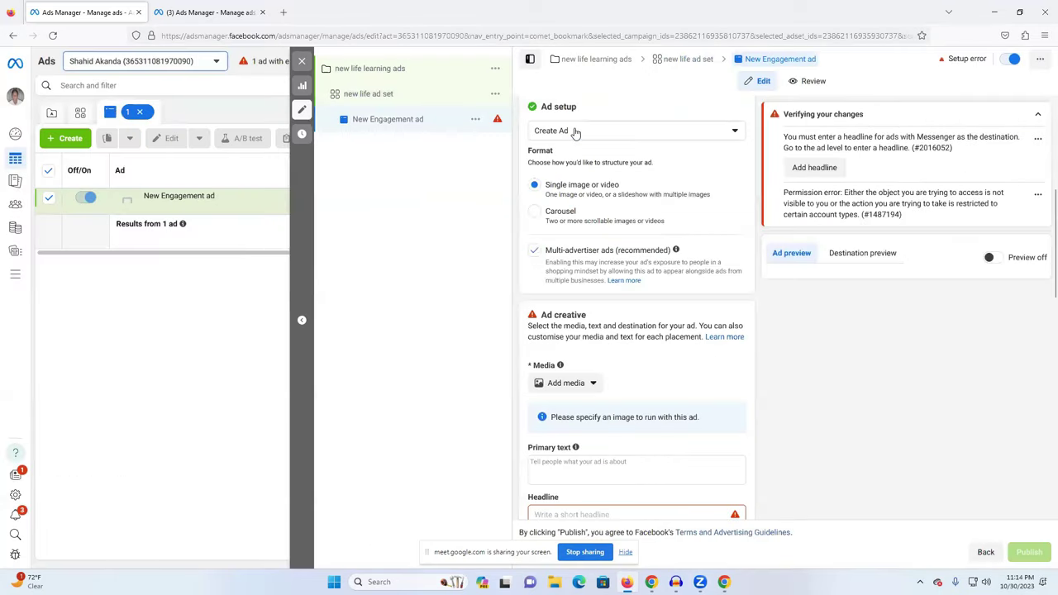
Set the ad setup to Use existing post.
{"action": "left_click", "coordinate": [576, 133]}
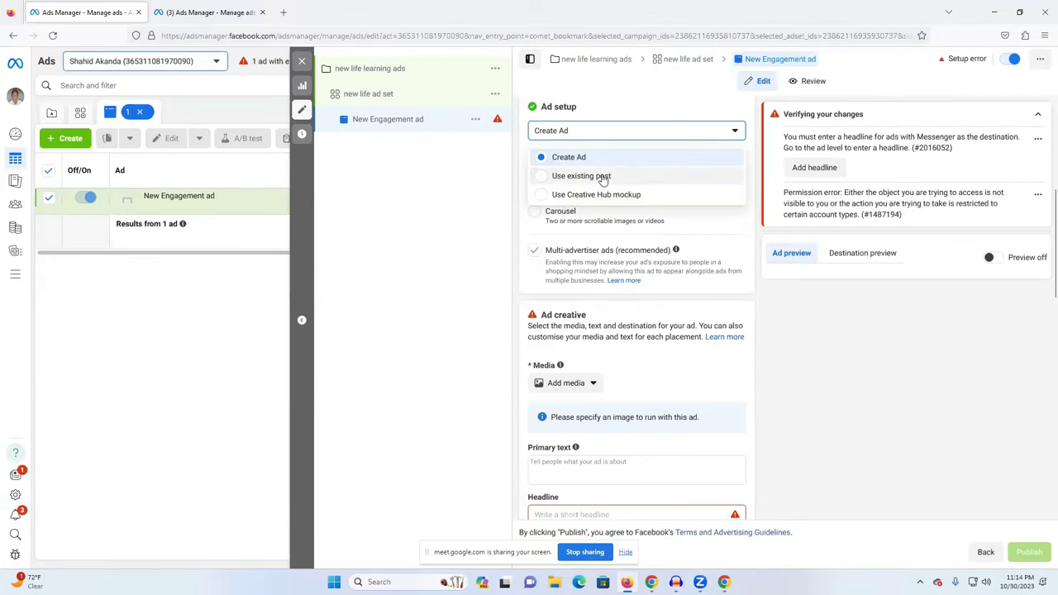
{"action": "left_click", "coordinate": [602, 177]}
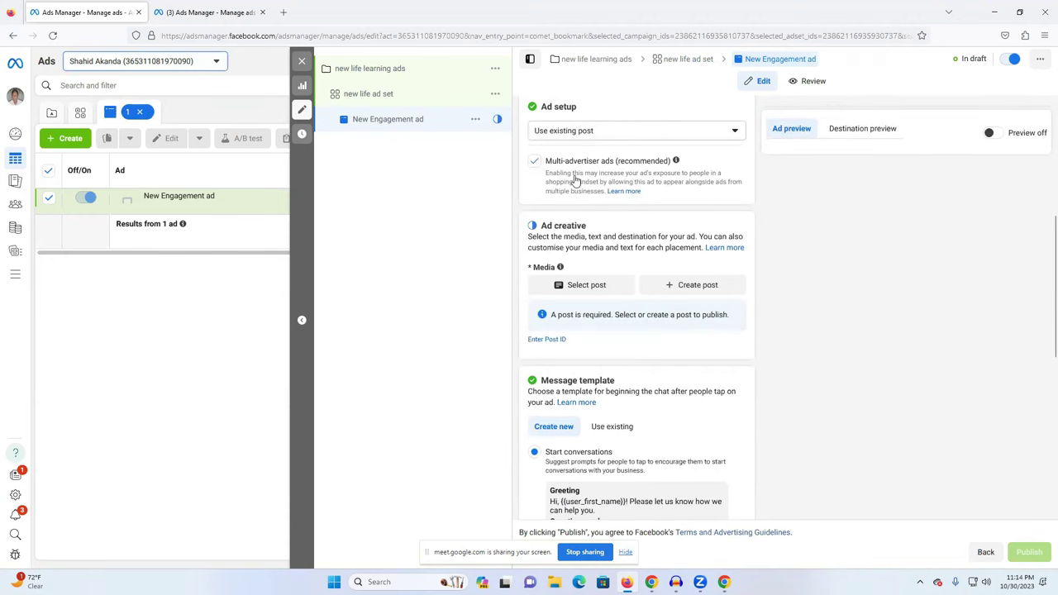
Browse the Page's Facebook posts and select the photo post dated 3 Oct 2023 as the ad's existing post.
{"action": "left_click", "coordinate": [591, 285]}
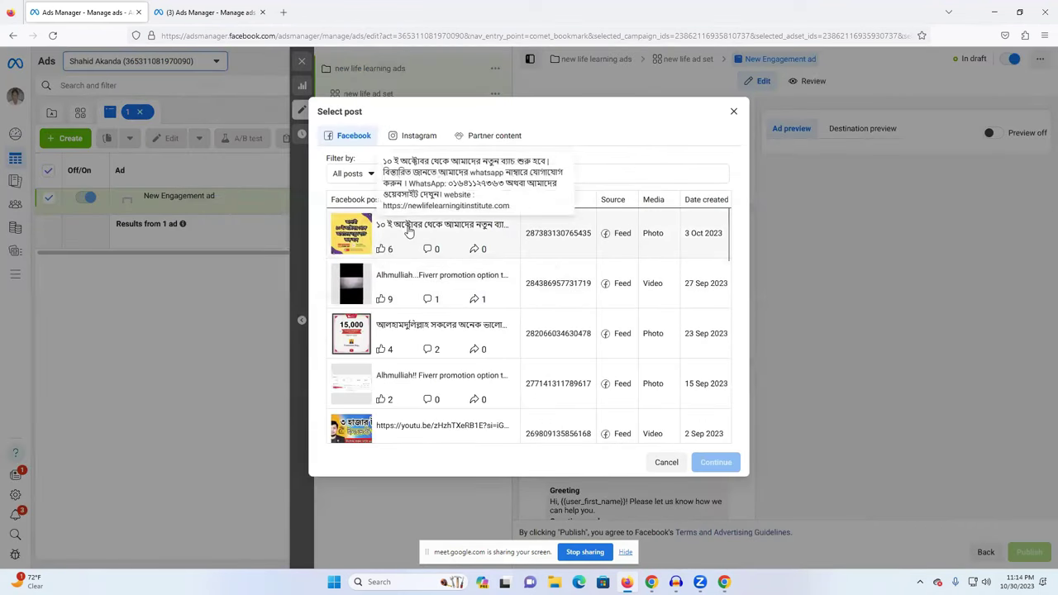
{"action": "scroll", "coordinate": [400, 281], "scroll_direction": "down", "scroll_amount": 2}
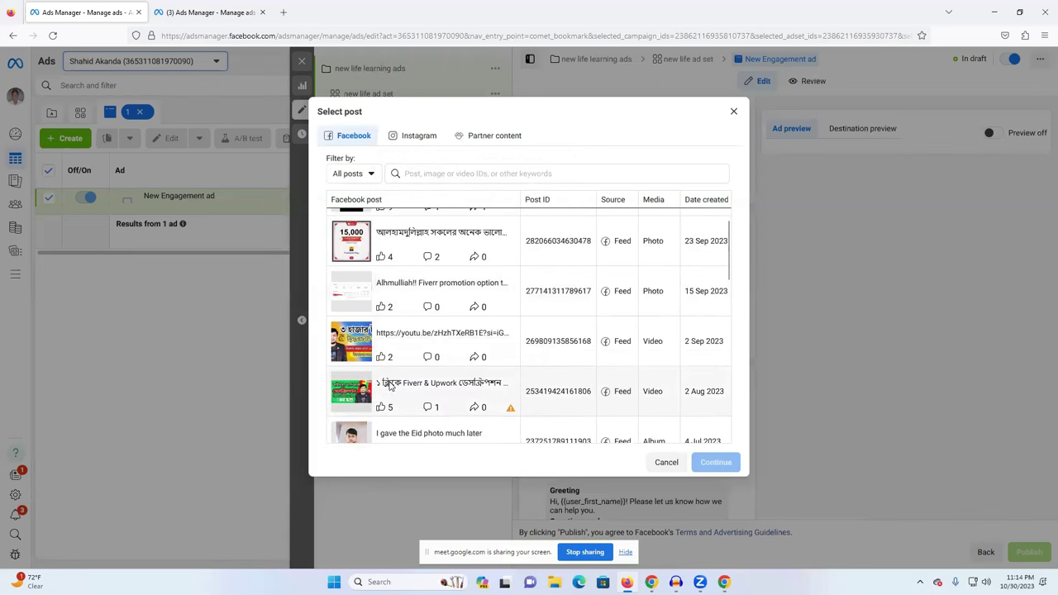
{"action": "scroll", "coordinate": [403, 385], "scroll_direction": "down", "scroll_amount": 3}
{"action": "scroll", "coordinate": [403, 383], "scroll_direction": "down", "scroll_amount": 6}
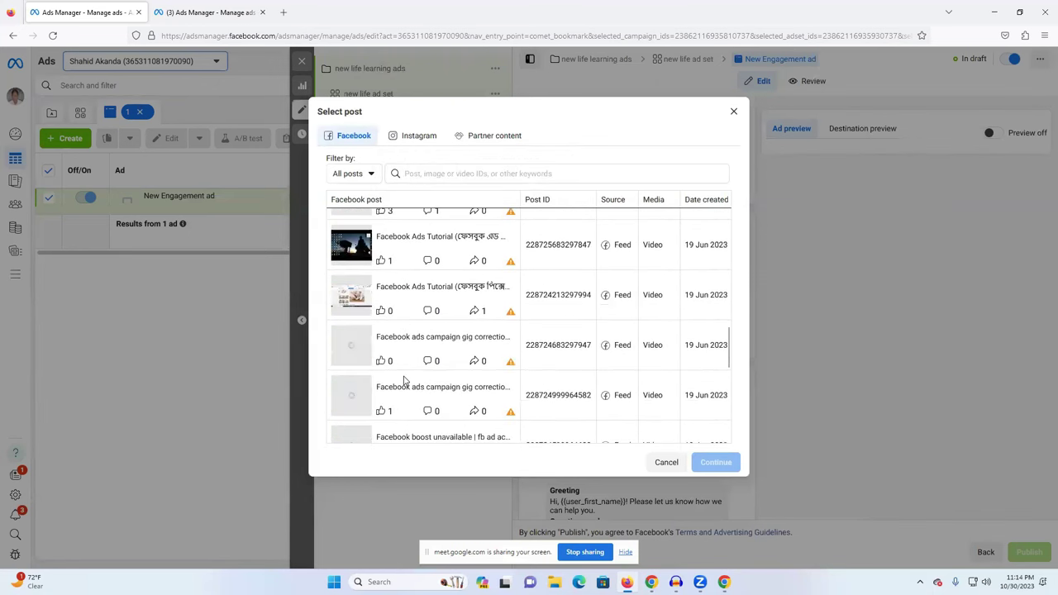
{"action": "scroll", "coordinate": [404, 380], "scroll_direction": "down", "scroll_amount": 3}
{"action": "scroll", "coordinate": [405, 376], "scroll_direction": "down", "scroll_amount": 4}
{"action": "scroll", "coordinate": [405, 376], "scroll_direction": "up", "scroll_amount": 15}
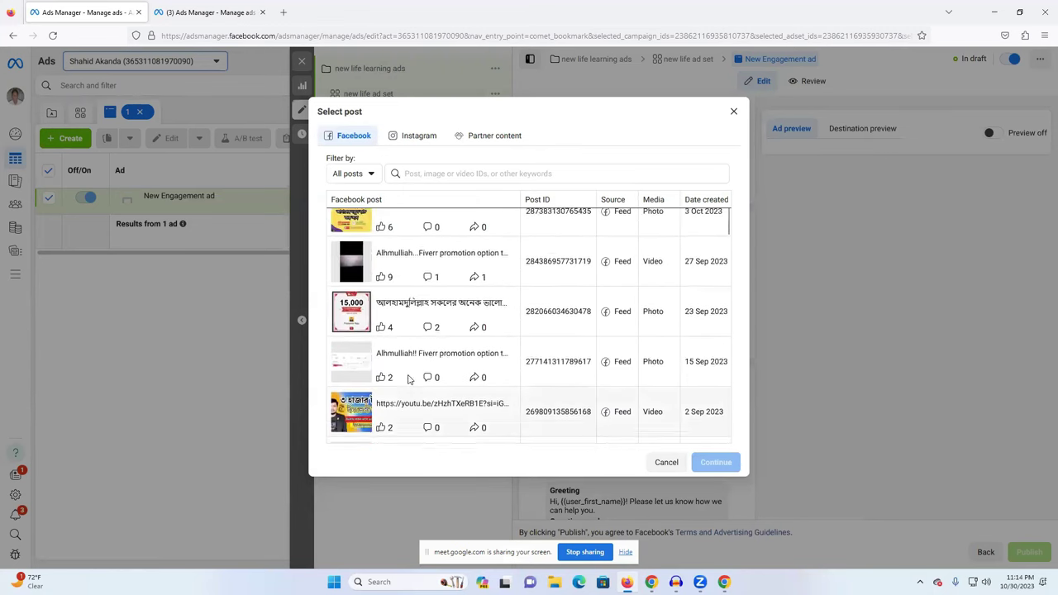
{"action": "left_click", "coordinate": [409, 234]}
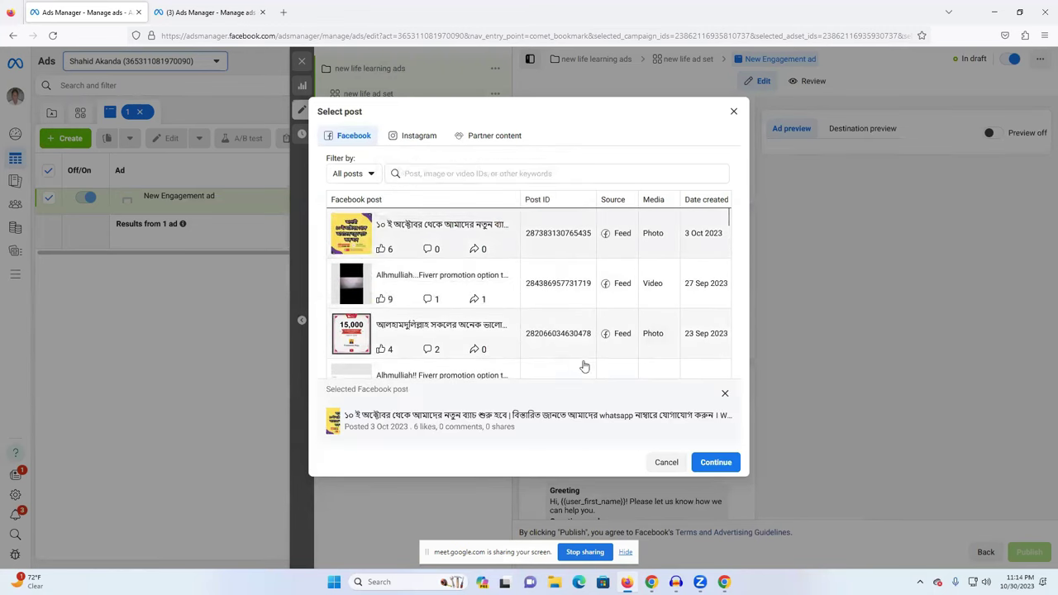
{"action": "left_click", "coordinate": [700, 464]}
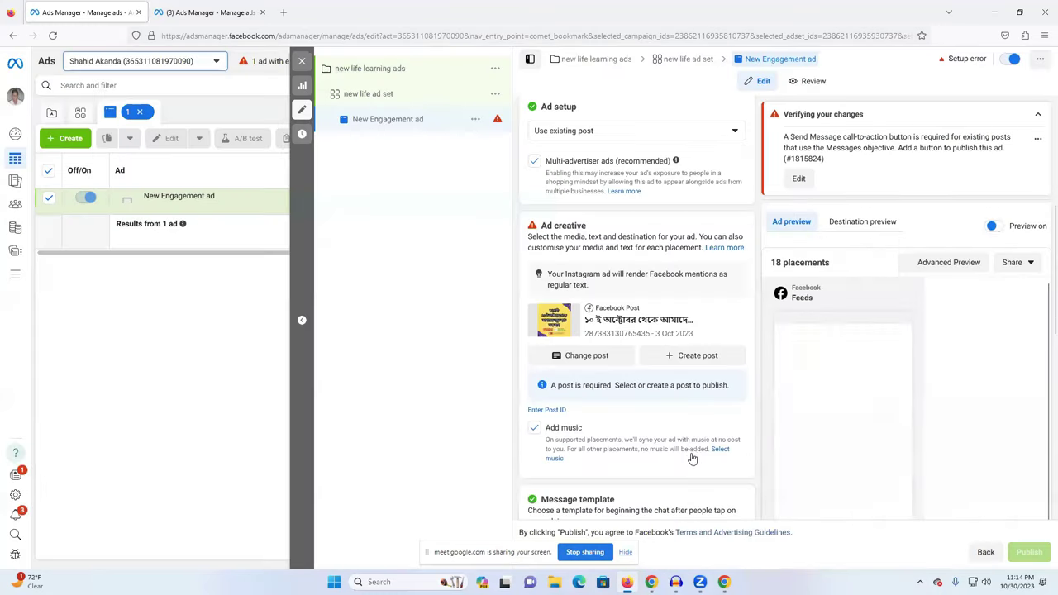
{"action": "left_click", "coordinate": [595, 354]}
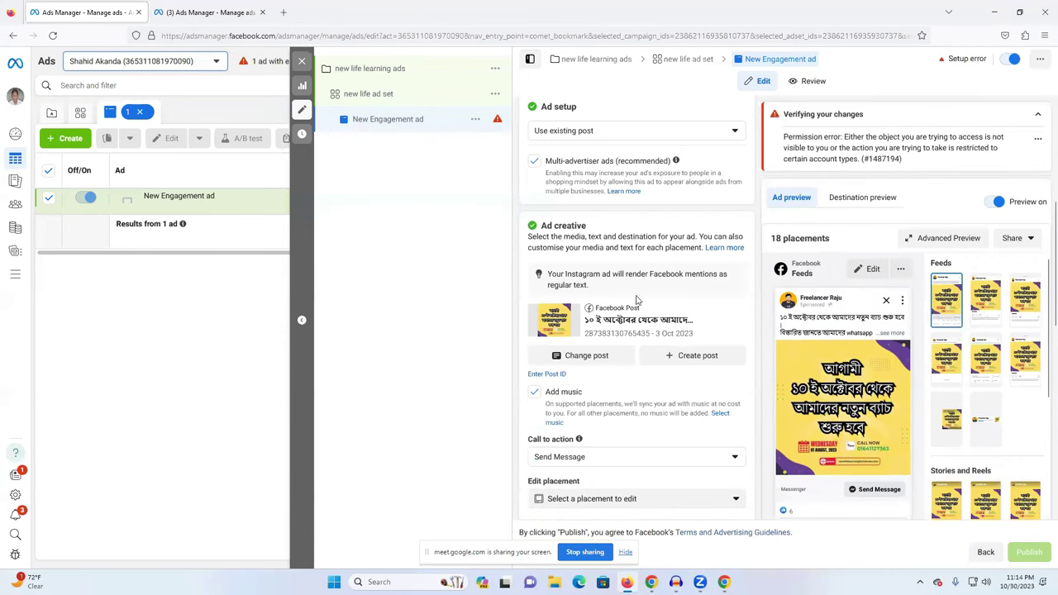
Expand the post's full text in the Facebook Feeds preview and review the ad creative and message template settings.
{"action": "scroll", "coordinate": [851, 342], "scroll_direction": "down", "scroll_amount": 1}
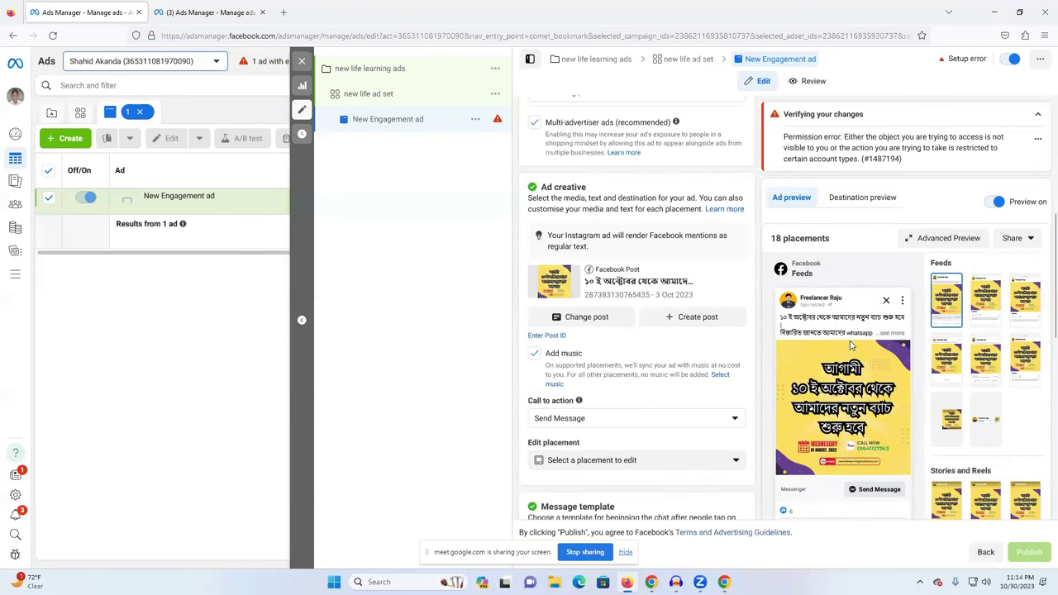
{"action": "scroll", "coordinate": [851, 345], "scroll_direction": "down", "scroll_amount": 2}
{"action": "left_click", "coordinate": [889, 334]}
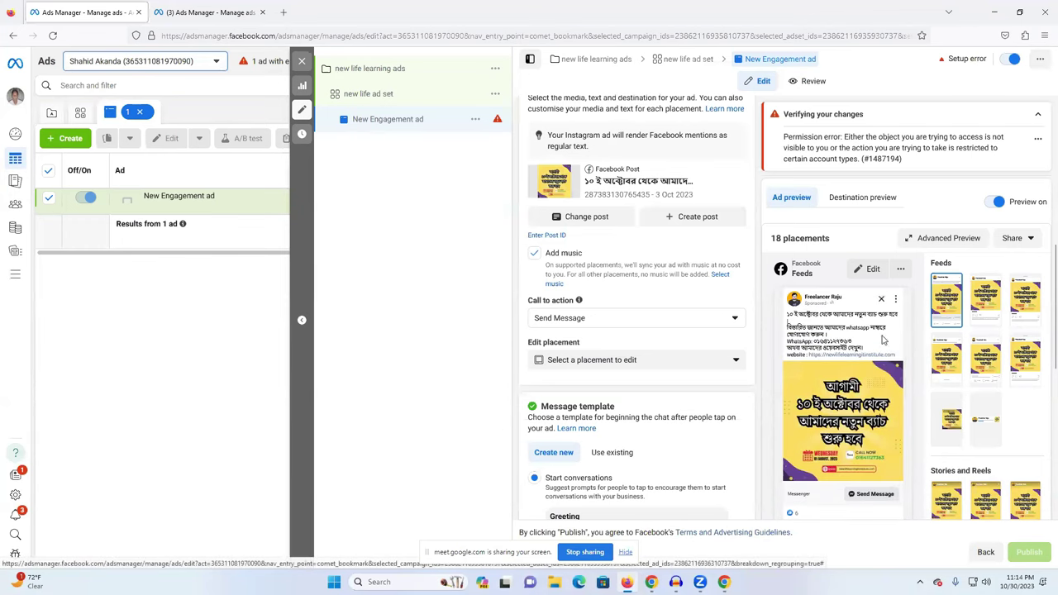
{"action": "scroll", "coordinate": [843, 413], "scroll_direction": "down", "scroll_amount": 2}
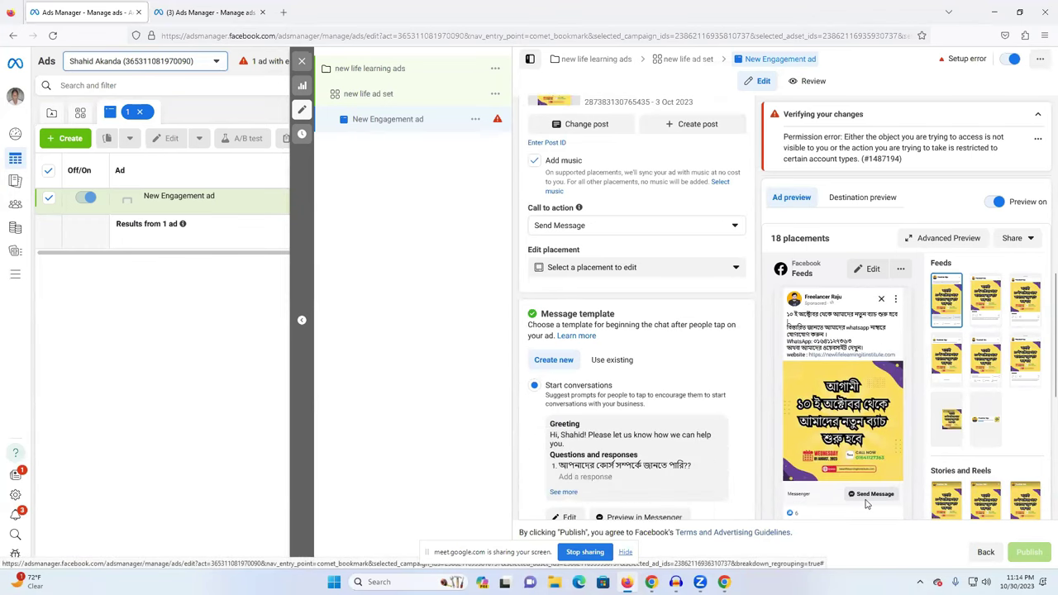
Switch the ad setup from the existing post to Create Ad.
{"action": "scroll", "coordinate": [657, 361], "scroll_direction": "up", "scroll_amount": 5}
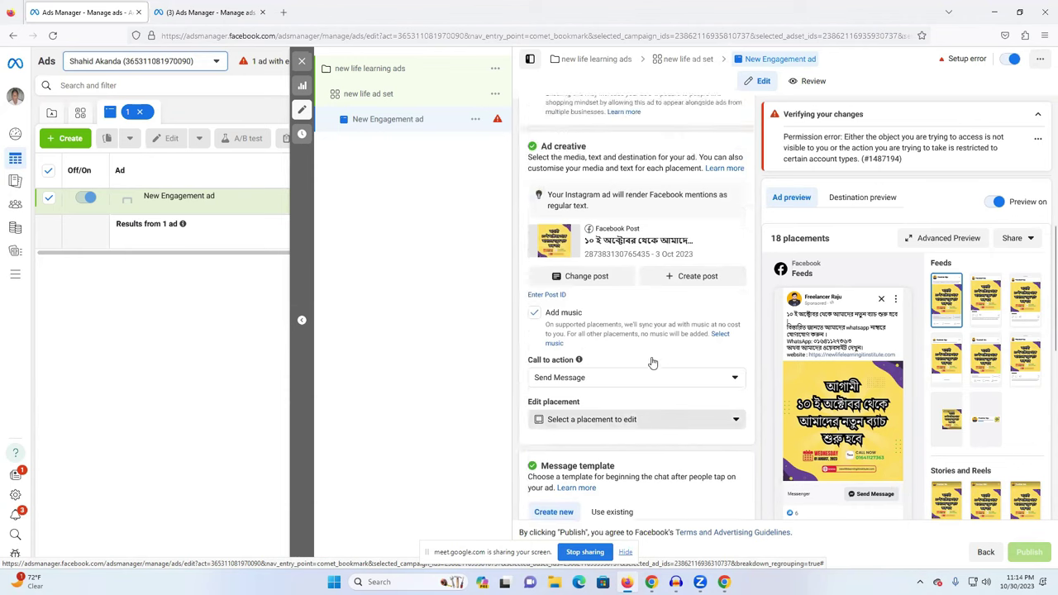
{"action": "scroll", "coordinate": [628, 314], "scroll_direction": "up", "scroll_amount": 3}
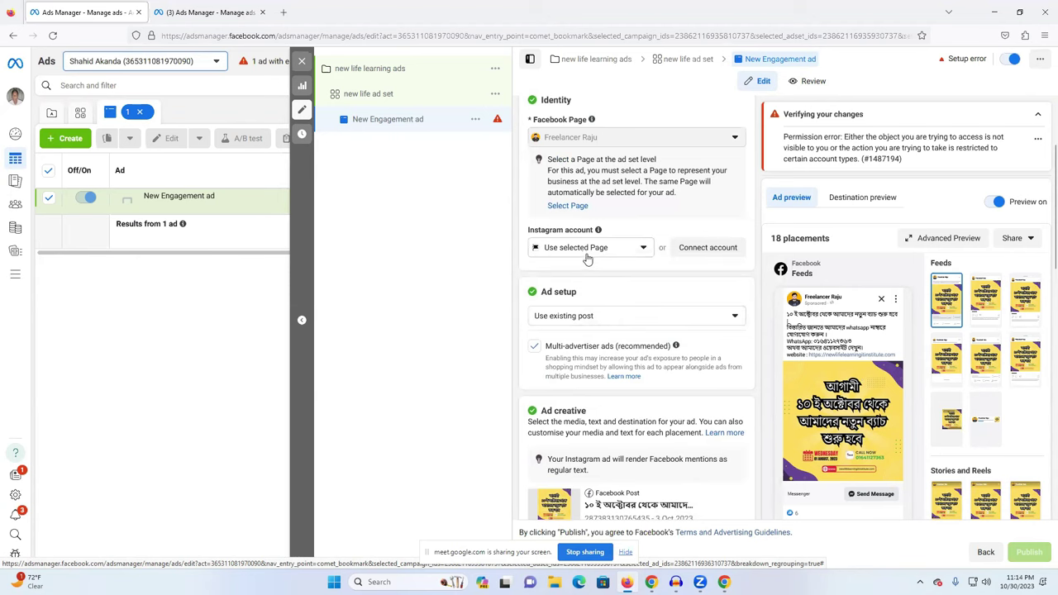
{"action": "left_click", "coordinate": [587, 317]}
{"action": "left_click", "coordinate": [616, 345]}
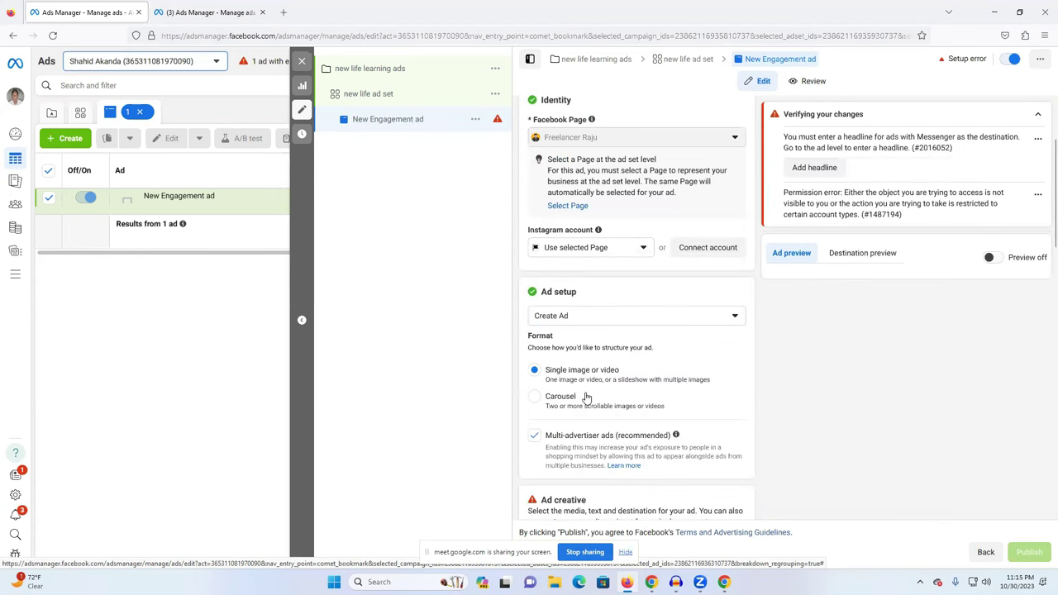
Upload a 3D_Animation image of a boy from the Downloads folder as the ad's image media.
{"action": "scroll", "coordinate": [578, 396], "scroll_direction": "down", "scroll_amount": 2}
{"action": "left_click", "coordinate": [565, 433]}
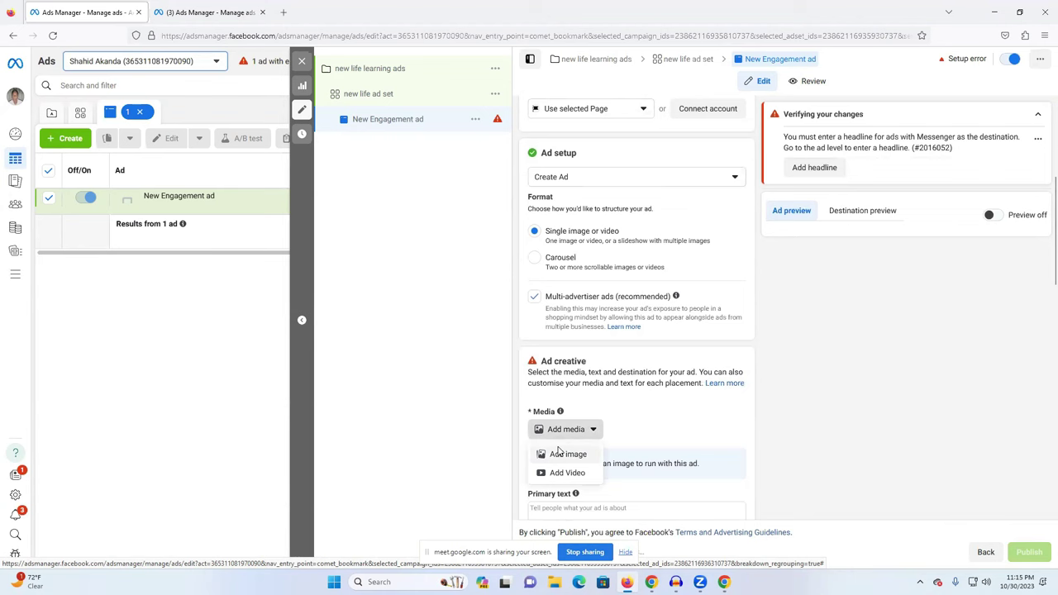
{"action": "left_click", "coordinate": [570, 455]}
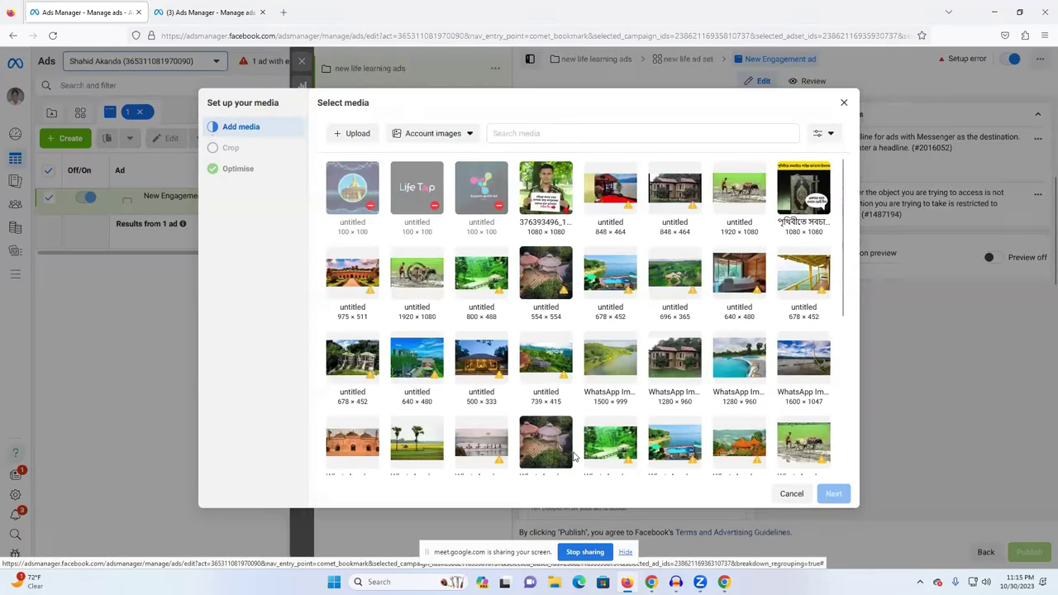
{"action": "left_click", "coordinate": [354, 135]}
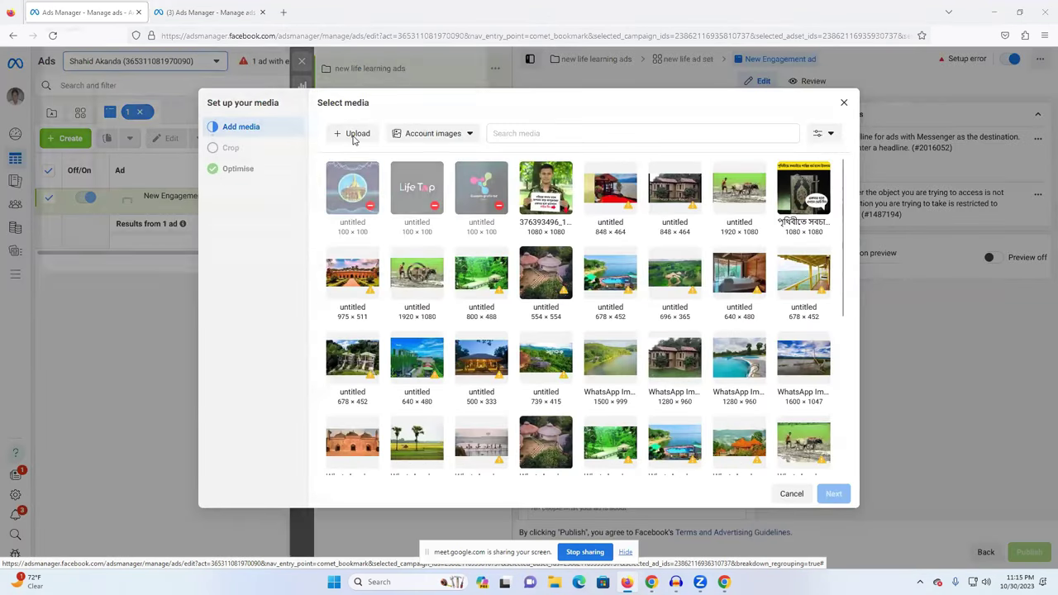
{"action": "left_click", "coordinate": [45, 176]}
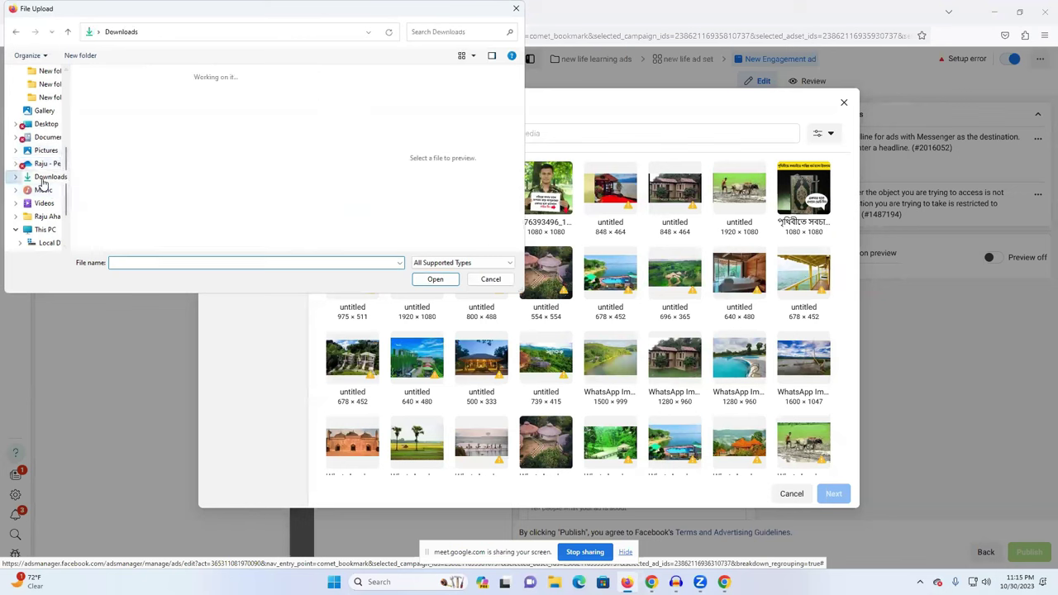
{"action": "scroll", "coordinate": [209, 167], "scroll_direction": "down", "scroll_amount": 3}
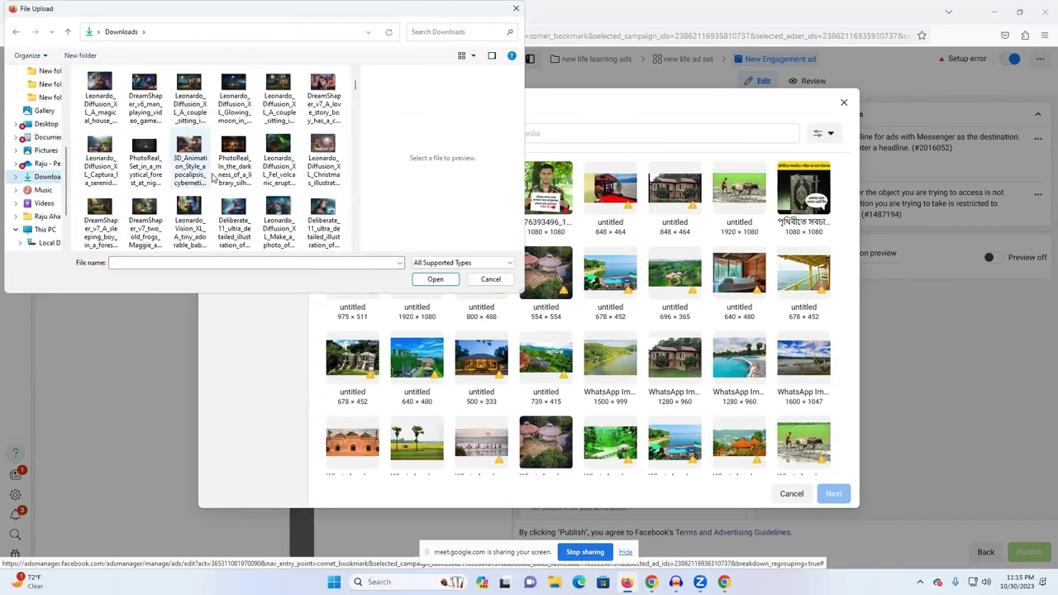
{"action": "scroll", "coordinate": [212, 177], "scroll_direction": "down", "scroll_amount": 2}
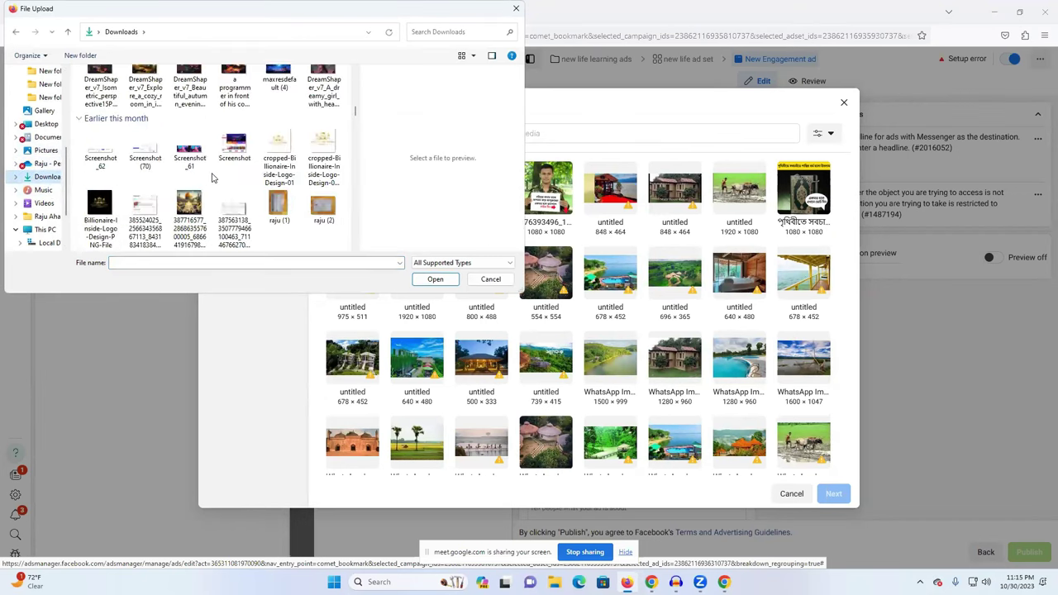
{"action": "scroll", "coordinate": [213, 176], "scroll_direction": "up", "scroll_amount": 2}
{"action": "left_click", "coordinate": [100, 155]}
{"action": "left_click", "coordinate": [436, 280]}
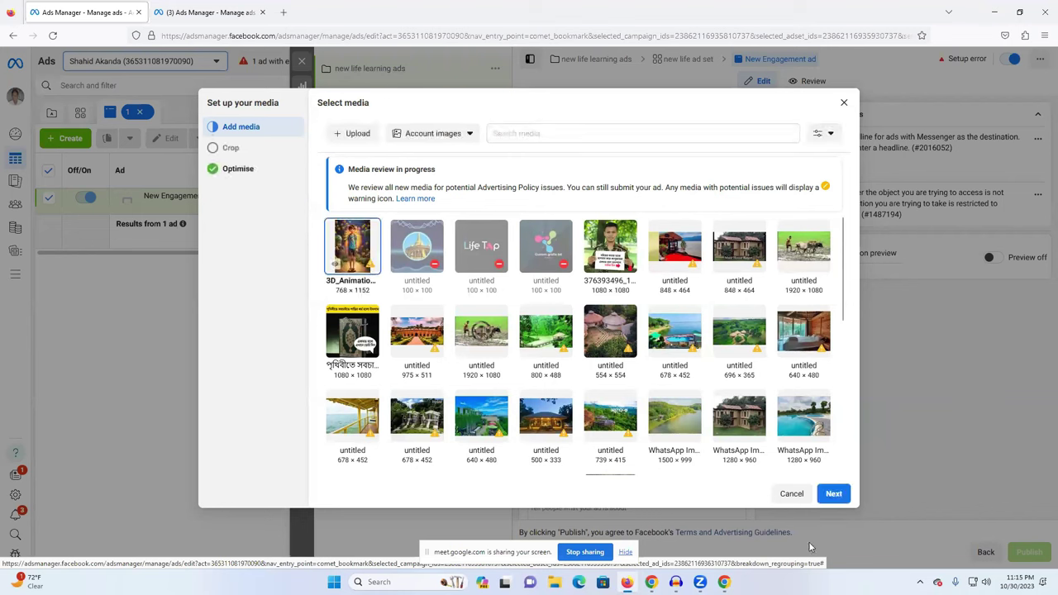
Accept the suggested placement crops for the uploaded image and finish the Advantage+ creative optimisation setup.
{"action": "left_click", "coordinate": [835, 494]}
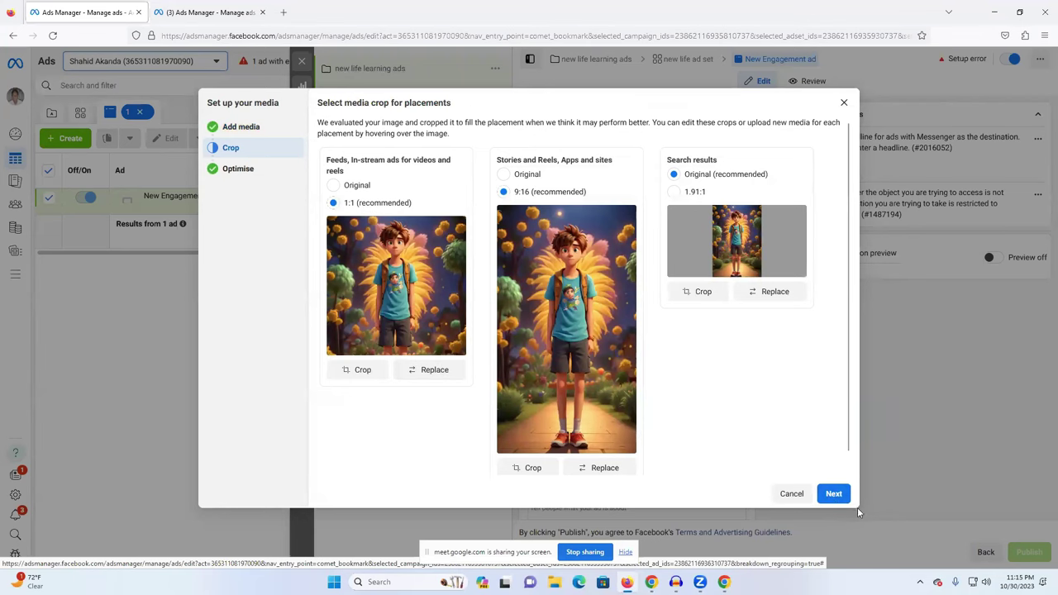
{"action": "left_click", "coordinate": [832, 495]}
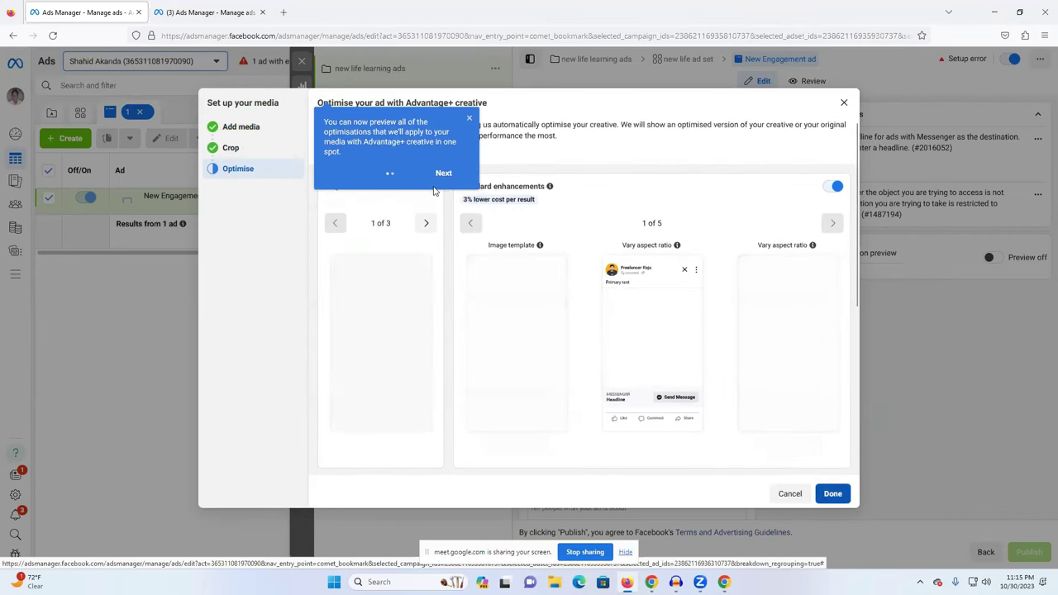
{"action": "key", "text": "Escape"}
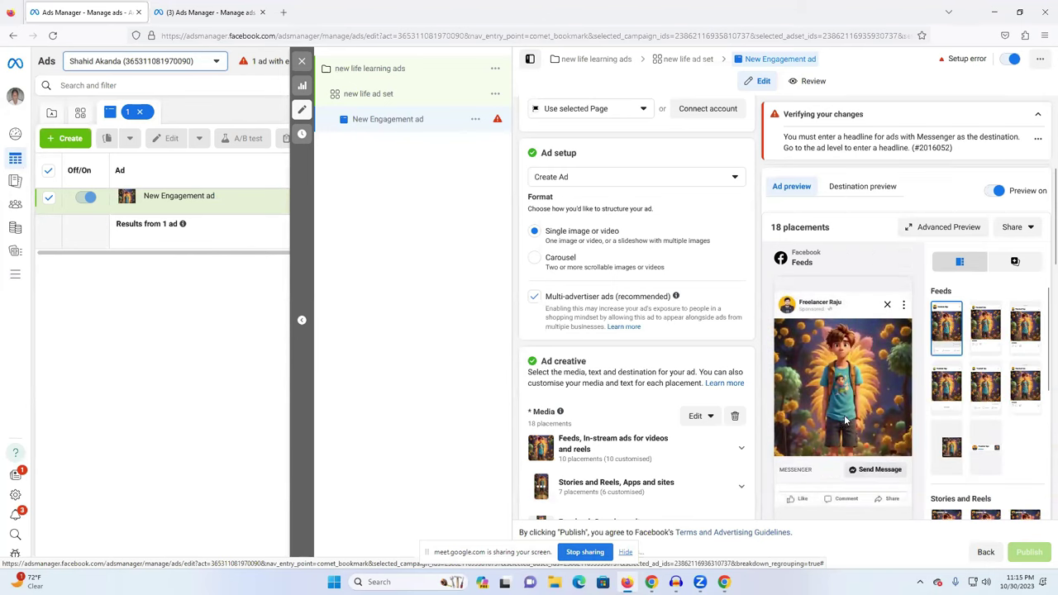
Enter "hello" as the ad's primary text.
{"action": "scroll", "coordinate": [696, 389], "scroll_direction": "down", "scroll_amount": 3}
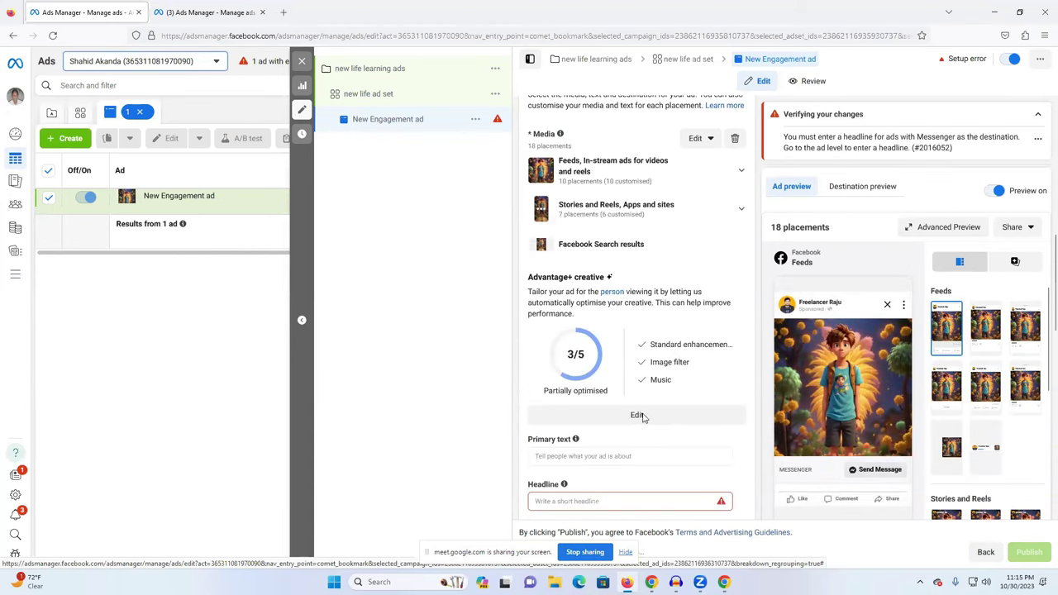
{"action": "scroll", "coordinate": [649, 428], "scroll_direction": "down", "scroll_amount": 1}
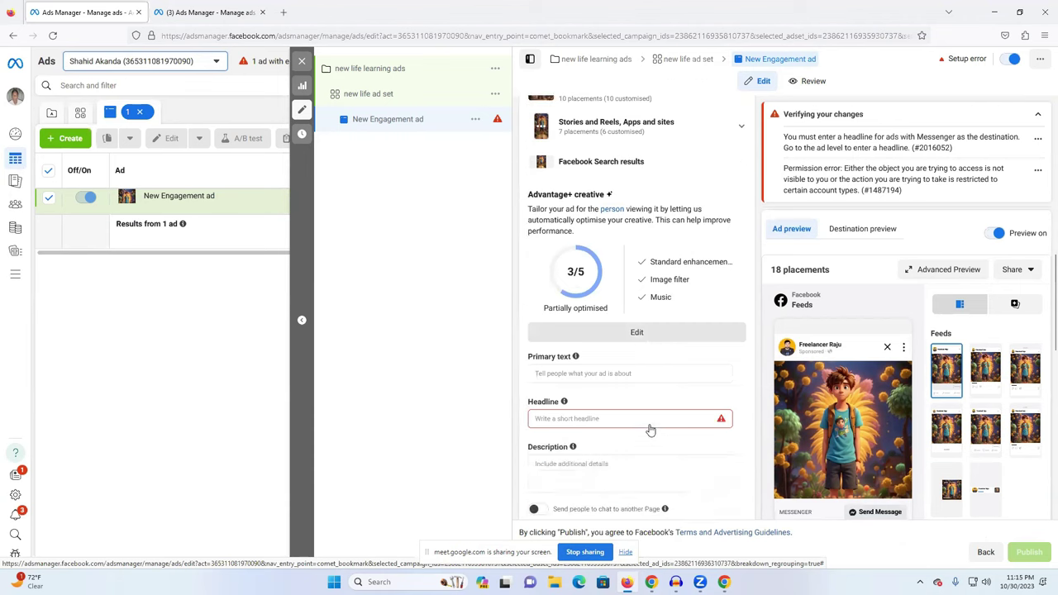
{"action": "left_click", "coordinate": [572, 365]}
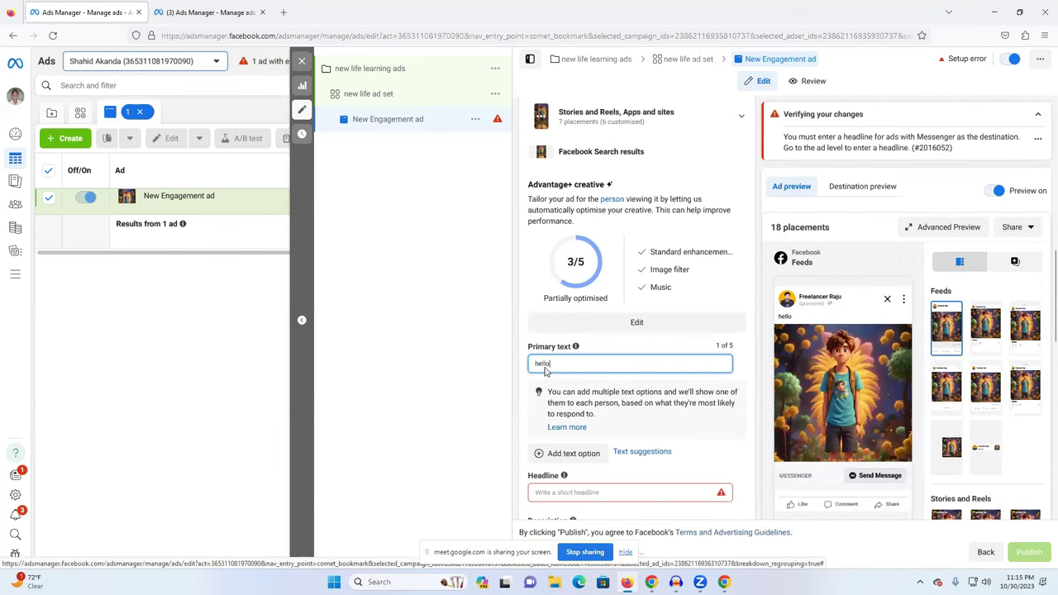
{"action": "left_click_drag", "start_coordinate": [562, 363], "coordinate": [509, 359]}
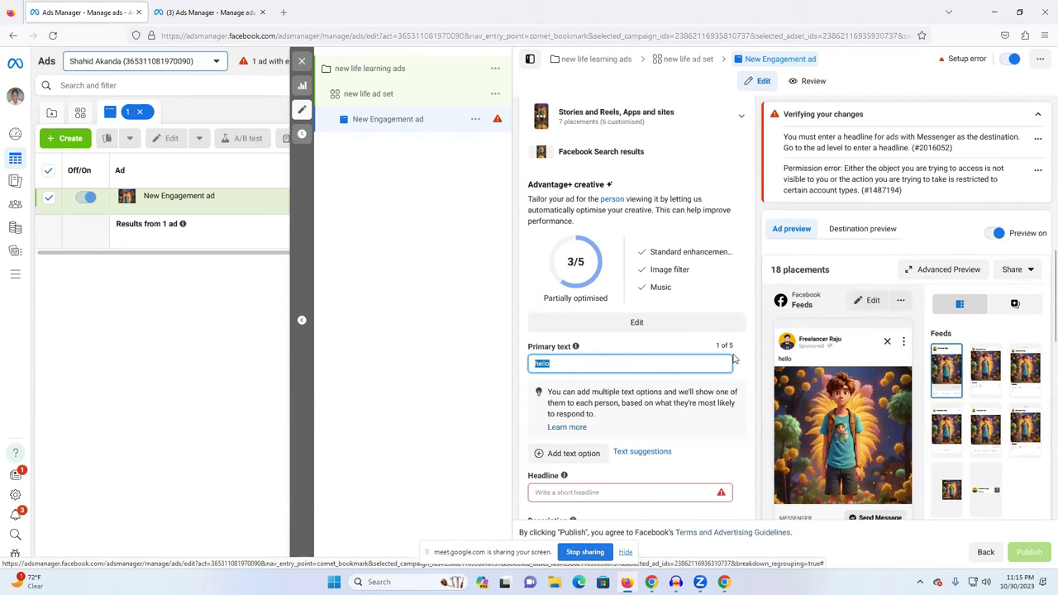
{"action": "double_click", "coordinate": [562, 361]}
{"action": "scroll", "coordinate": [709, 447], "scroll_direction": "down", "scroll_amount": 1}
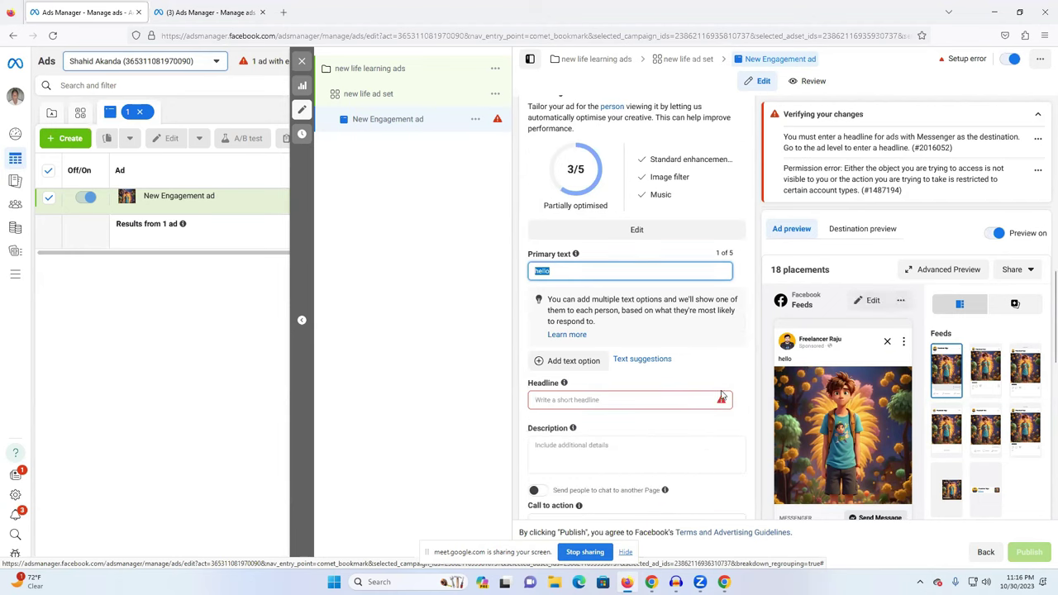
{"action": "scroll", "coordinate": [708, 403], "scroll_direction": "up", "scroll_amount": 4}
{"action": "scroll", "coordinate": [706, 403], "scroll_direction": "down", "scroll_amount": 4}
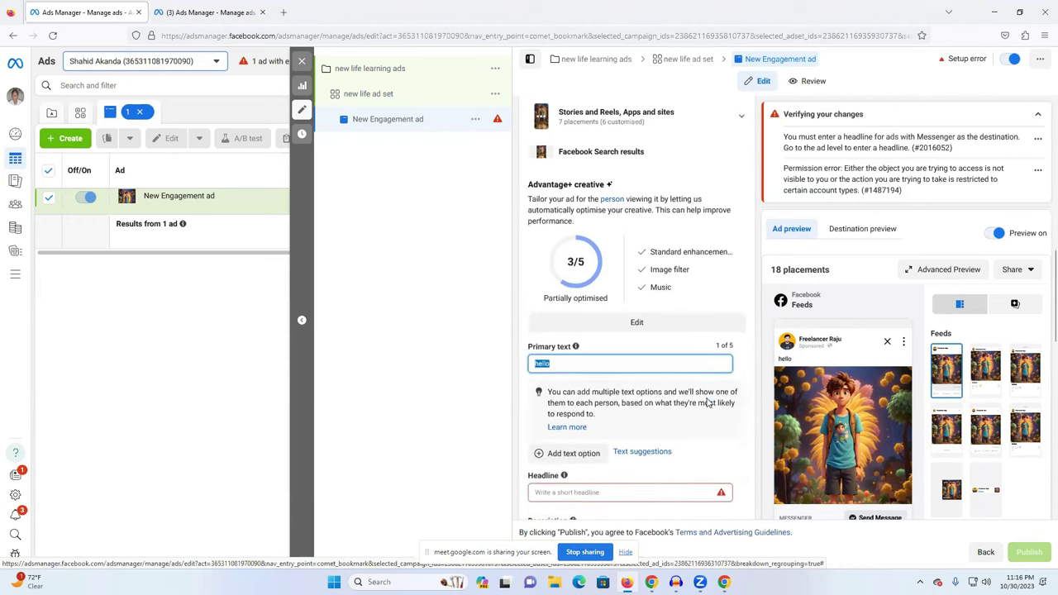
Try "hey" as the ad's headline and clear it again.
{"action": "left_click", "coordinate": [593, 399]}
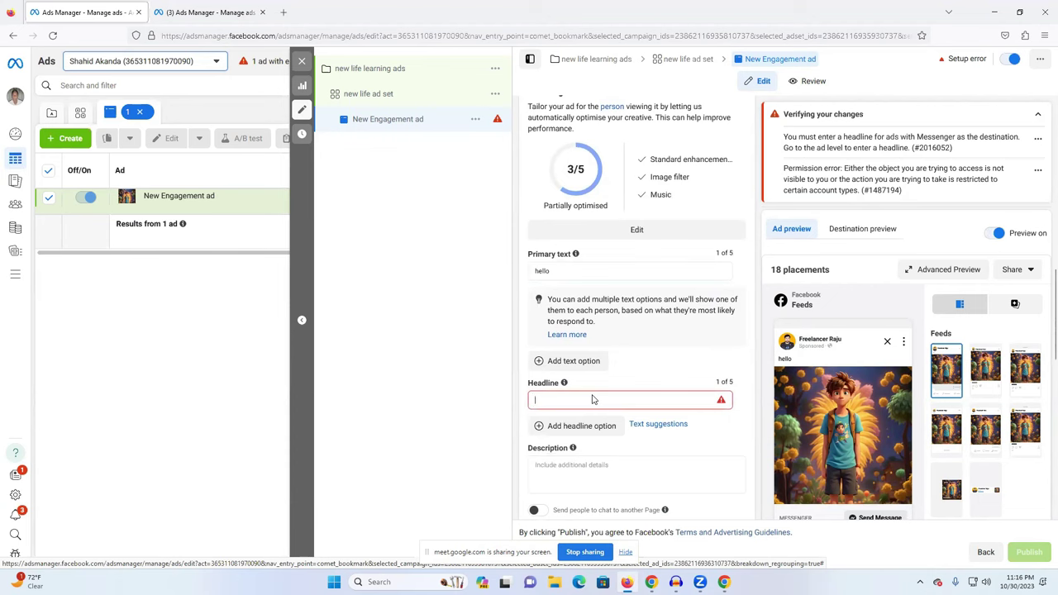
{"action": "type", "text": "hey"}
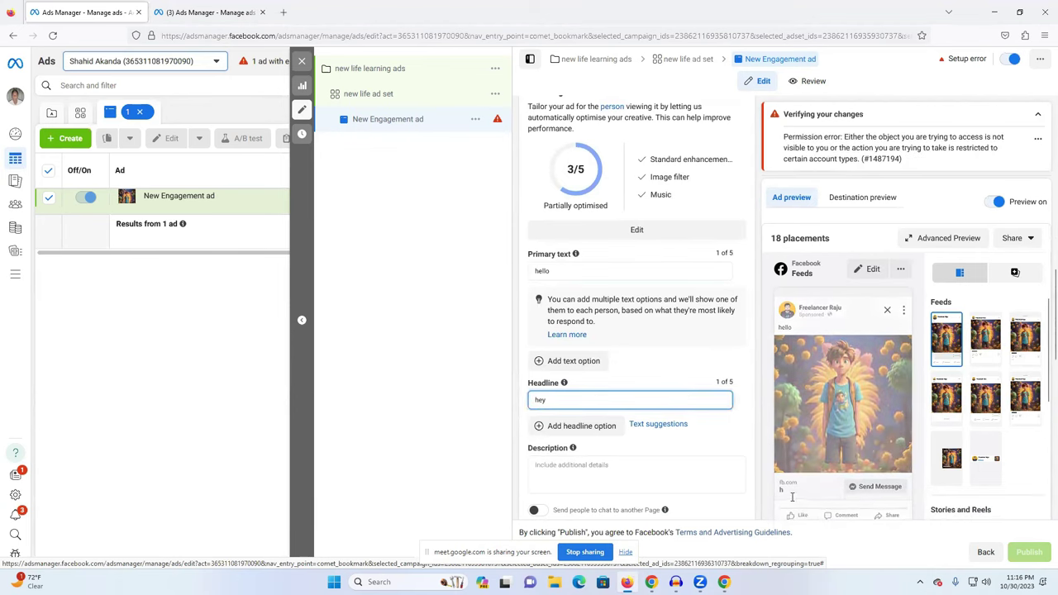
{"action": "double_click", "coordinate": [585, 401]}
{"action": "type", "text": "o"}
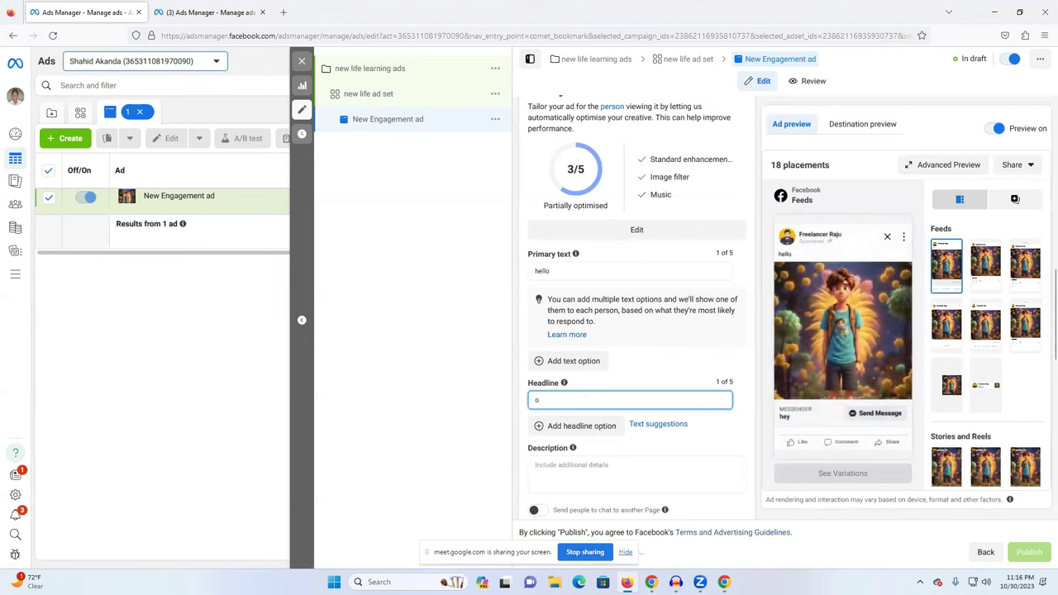
{"action": "key", "text": "BackSpace"}
{"action": "key", "text": "BackSpace"}
Set the ad's headline to "50% discount now".
{"action": "type", "text": "50"}
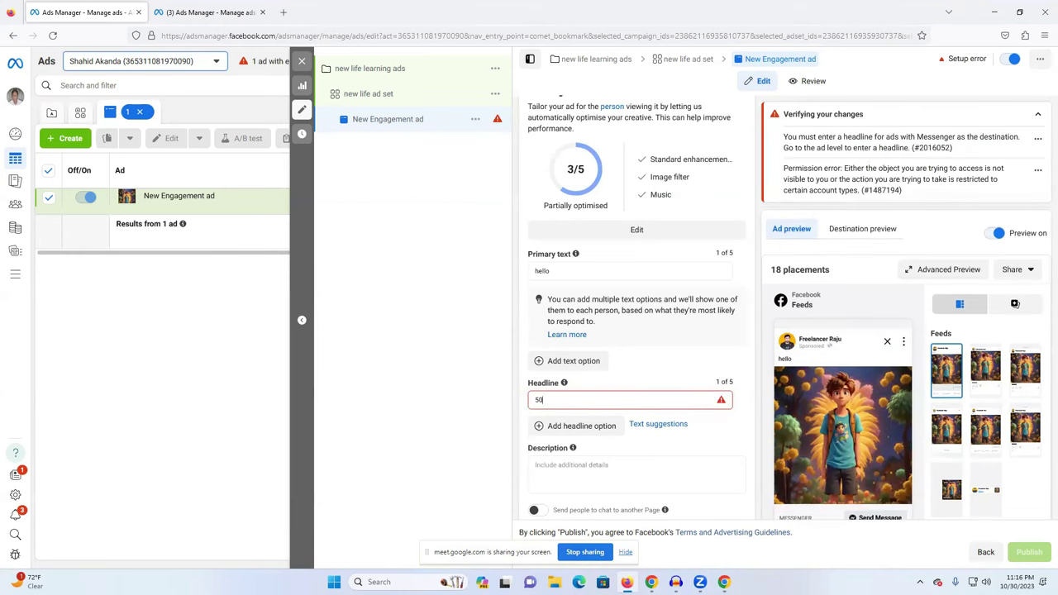
{"action": "type", "text": "% discount"}
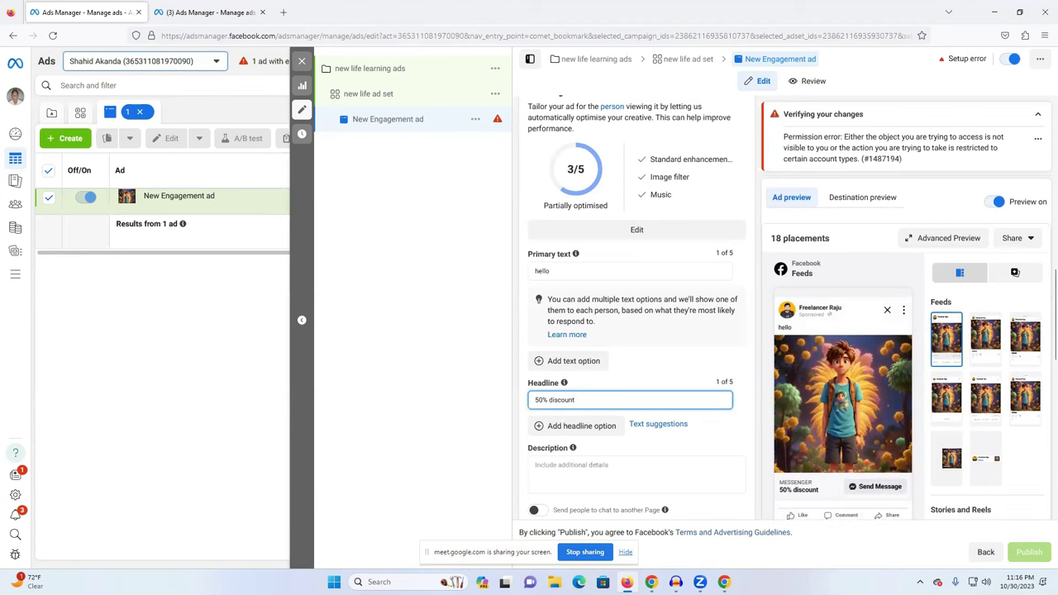
{"action": "type", "text": "now"}
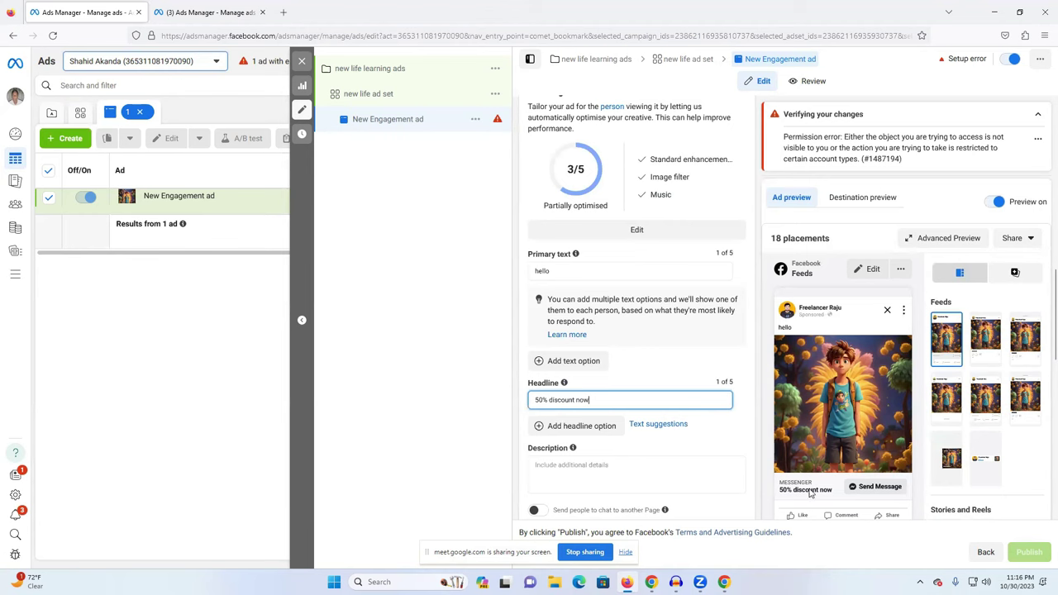
Clear the ad's primary text.
{"action": "double_click", "coordinate": [575, 399]}
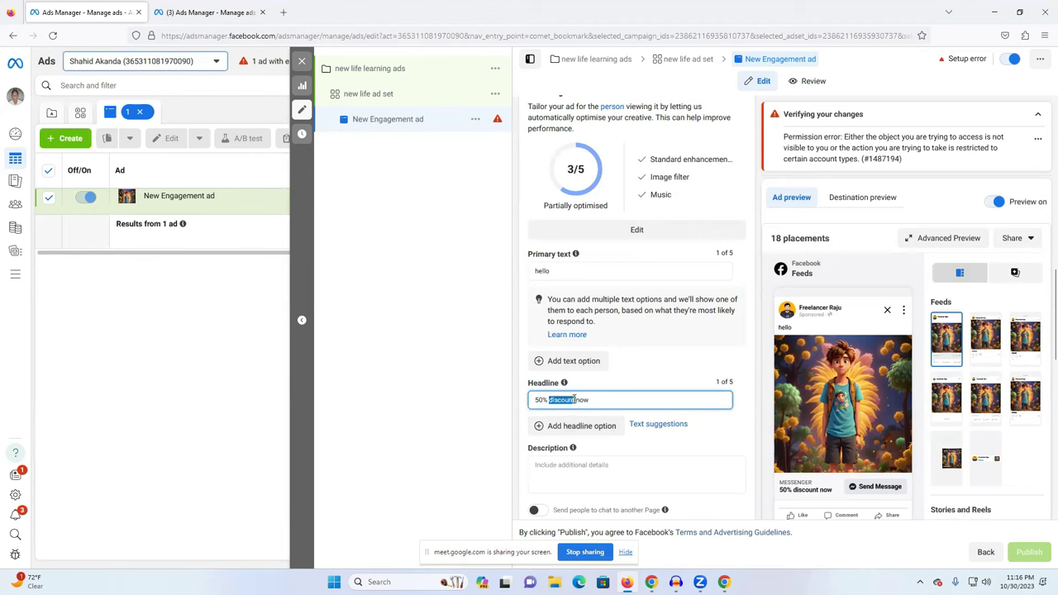
{"action": "left_click", "coordinate": [557, 474]}
{"action": "left_click", "coordinate": [560, 271]}
{"action": "double_click", "coordinate": [559, 271]}
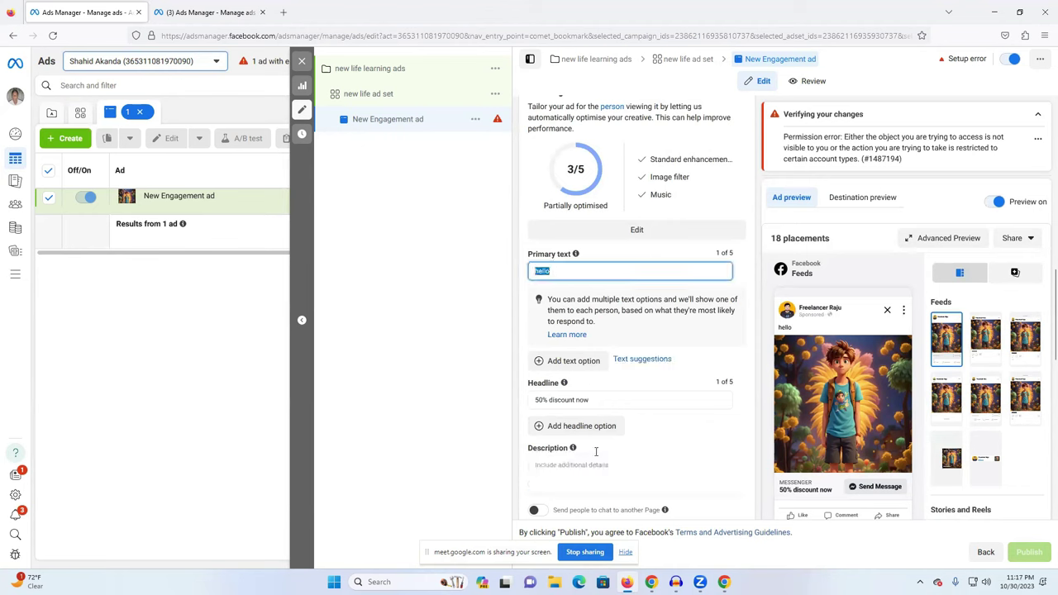
{"action": "key", "text": "BackSpace"}
Remove all media from the ad creative and change the ad setup to Use existing post.
{"action": "scroll", "coordinate": [598, 305], "scroll_direction": "up", "scroll_amount": 5}
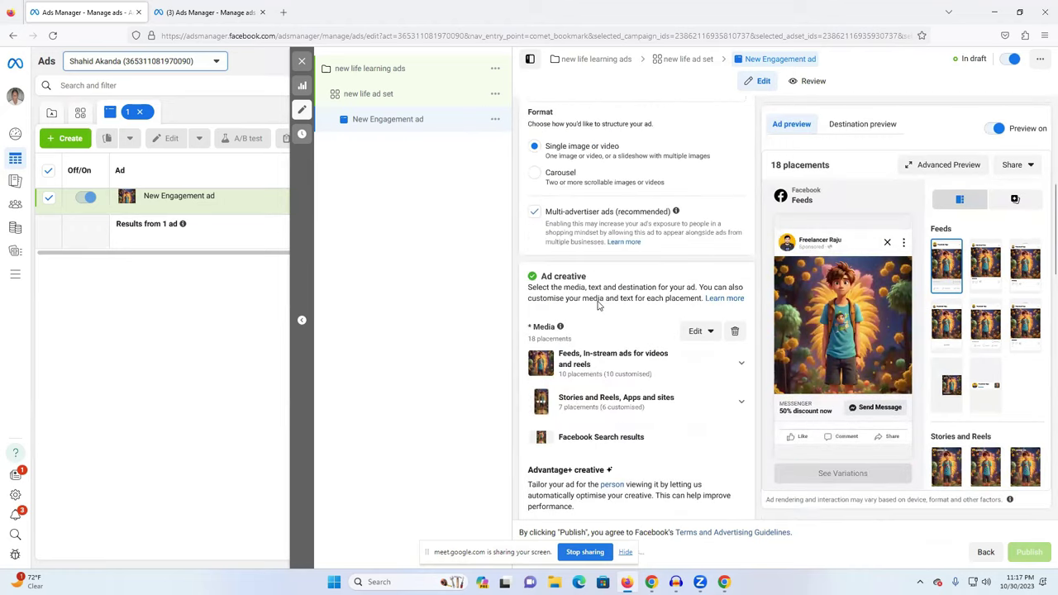
{"action": "scroll", "coordinate": [598, 305], "scroll_direction": "up", "scroll_amount": 2}
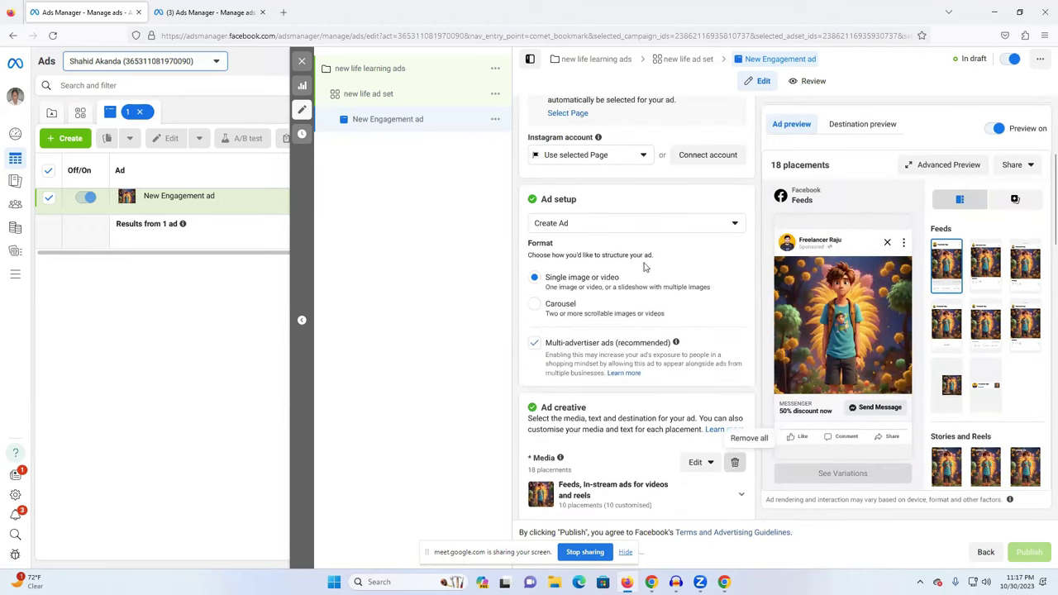
{"action": "left_click", "coordinate": [619, 225]}
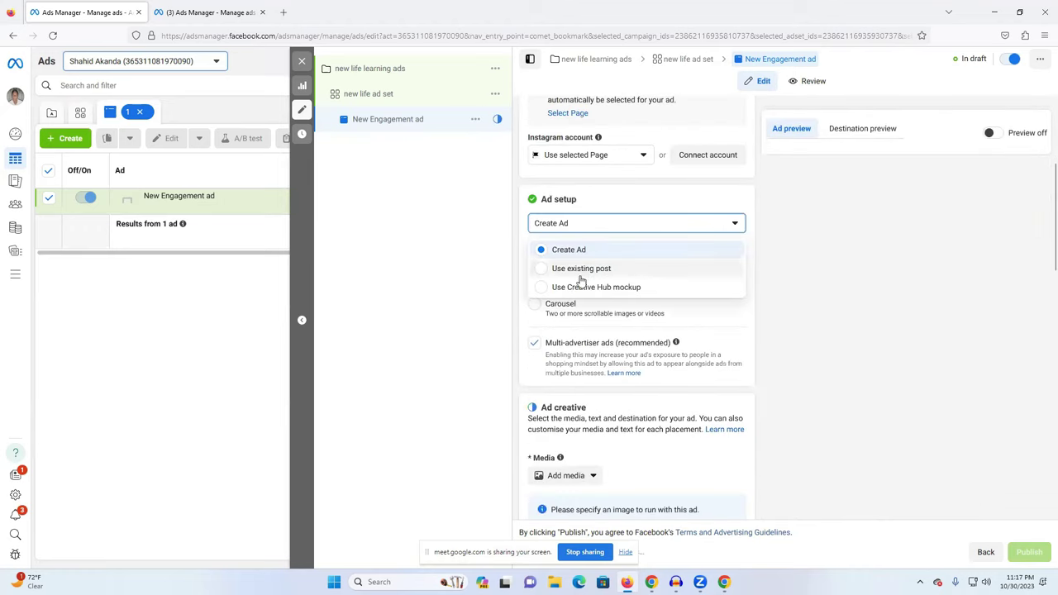
{"action": "left_click", "coordinate": [642, 277]}
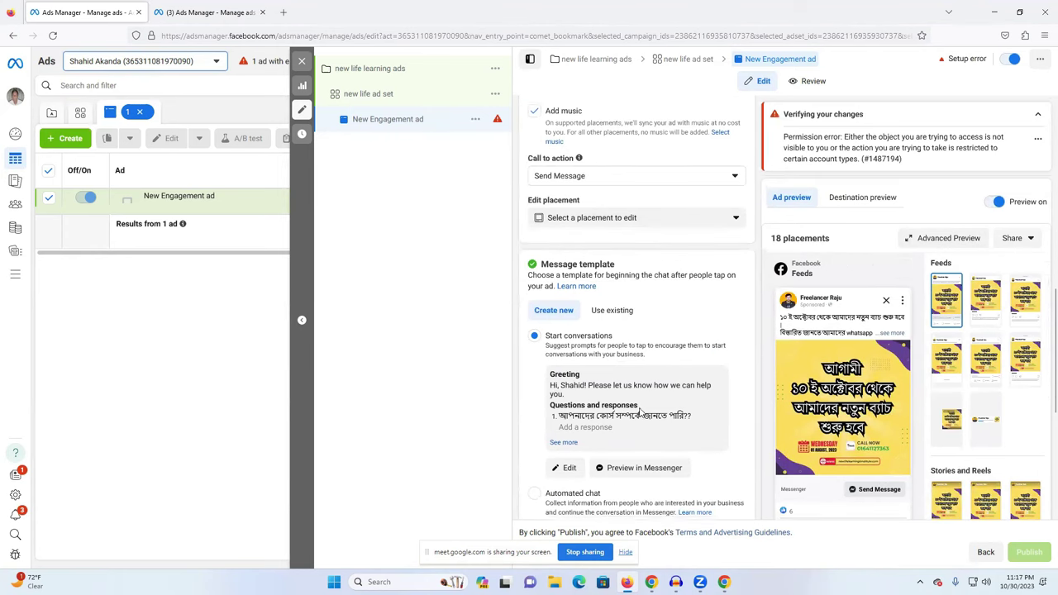
Try to set the post's call to action to No button and dismiss the post update.
{"action": "scroll", "coordinate": [638, 413], "scroll_direction": "down", "scroll_amount": 2}
{"action": "scroll", "coordinate": [603, 252], "scroll_direction": "up", "scroll_amount": 3}
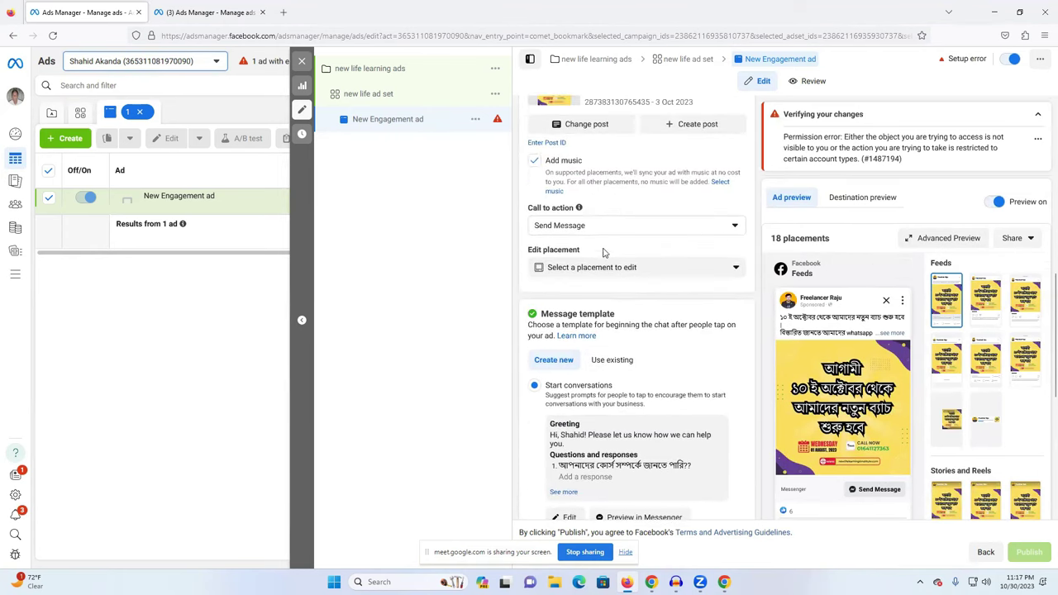
{"action": "left_click", "coordinate": [604, 225]}
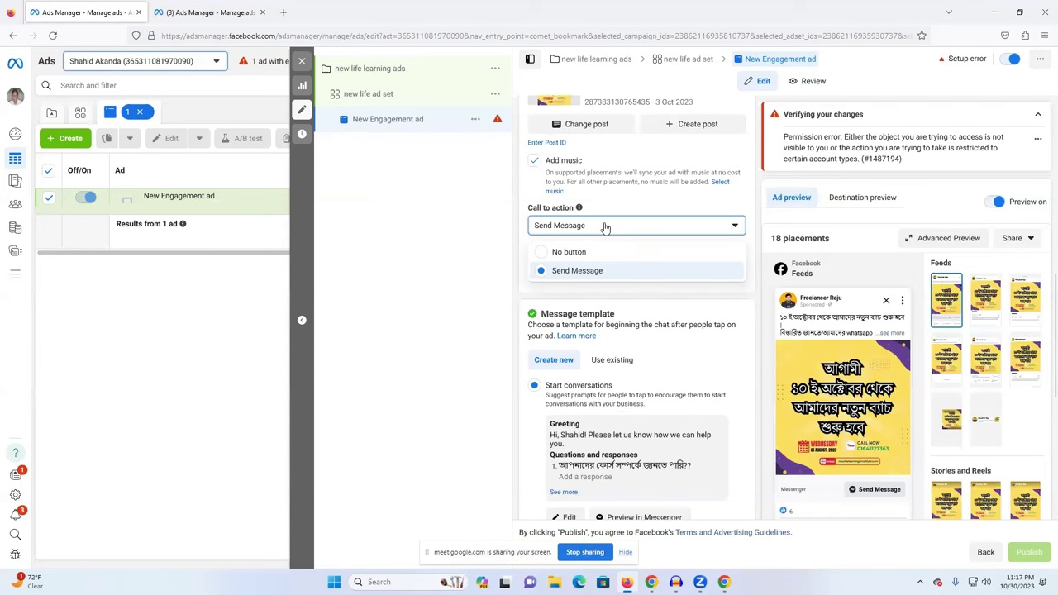
{"action": "left_click", "coordinate": [569, 255]}
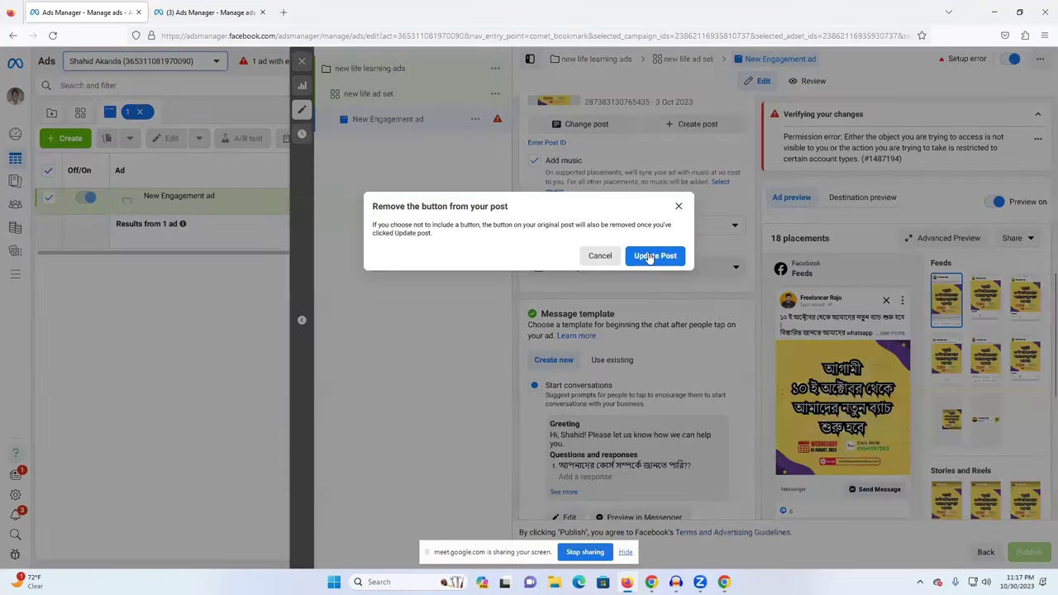
{"action": "left_click", "coordinate": [679, 206]}
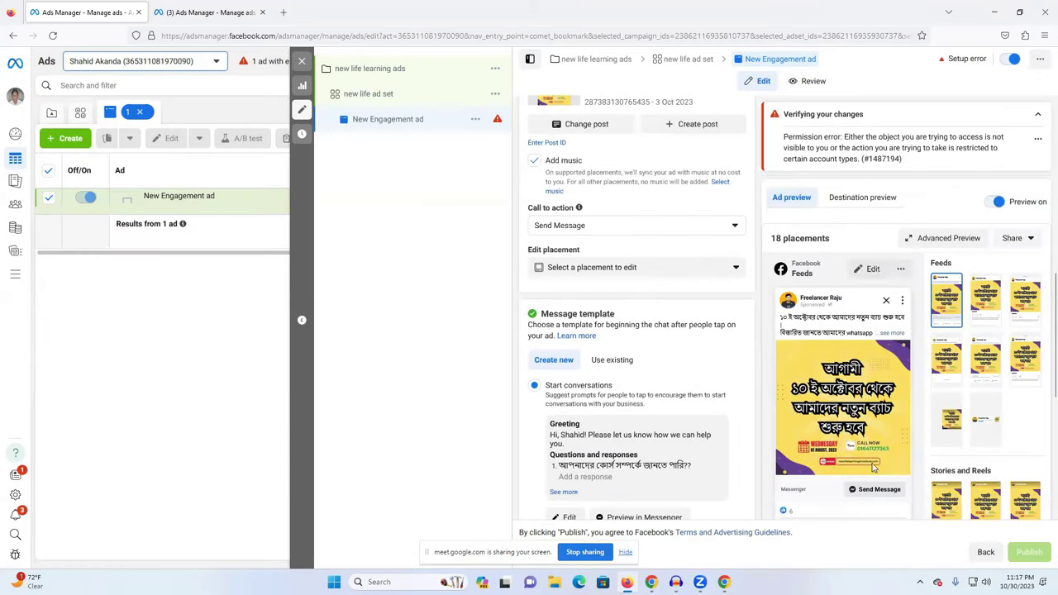
Switch the message template to Automated chat and start creating a template.
{"action": "scroll", "coordinate": [628, 331], "scroll_direction": "down", "scroll_amount": 1}
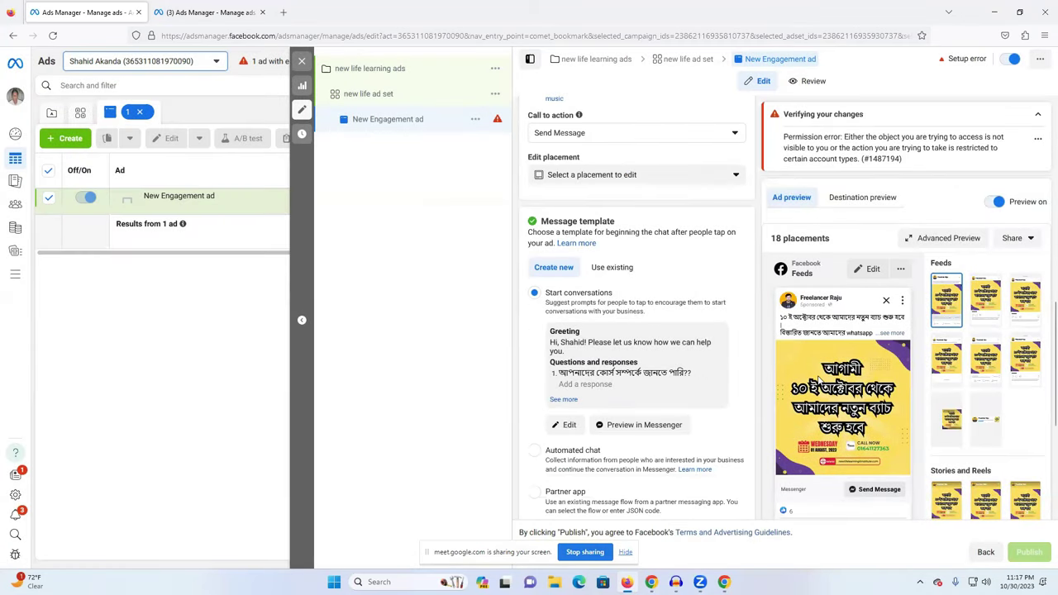
{"action": "scroll", "coordinate": [818, 379], "scroll_direction": "down", "scroll_amount": 1}
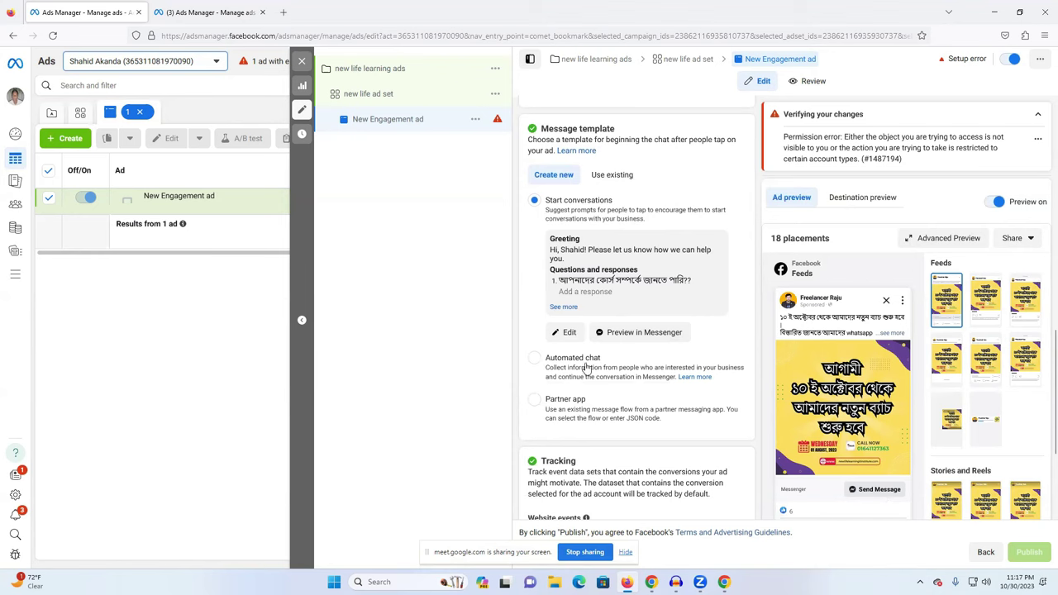
{"action": "left_click", "coordinate": [533, 358]}
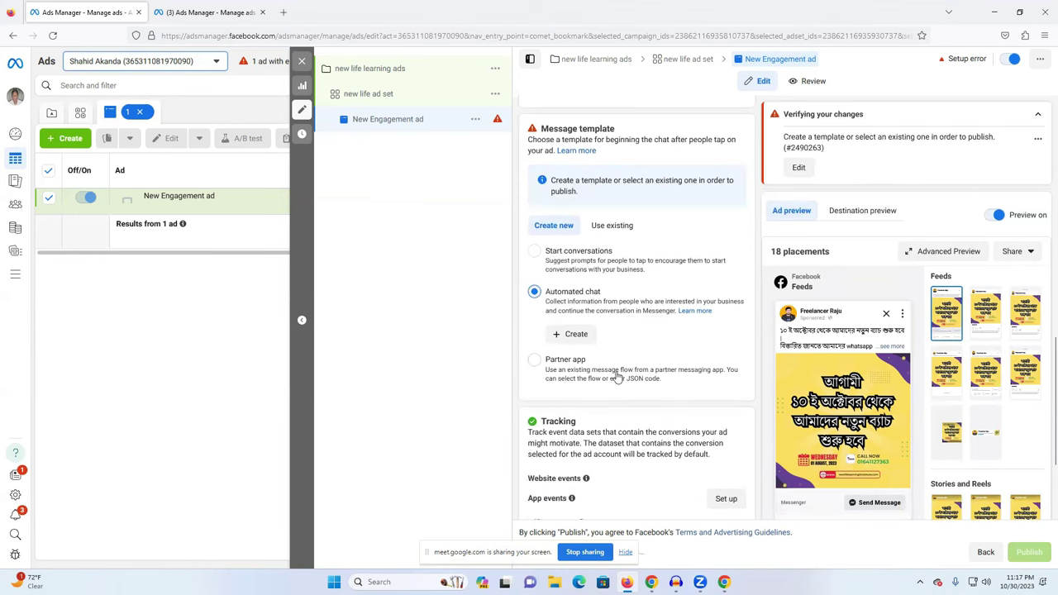
{"action": "left_click", "coordinate": [582, 337]}
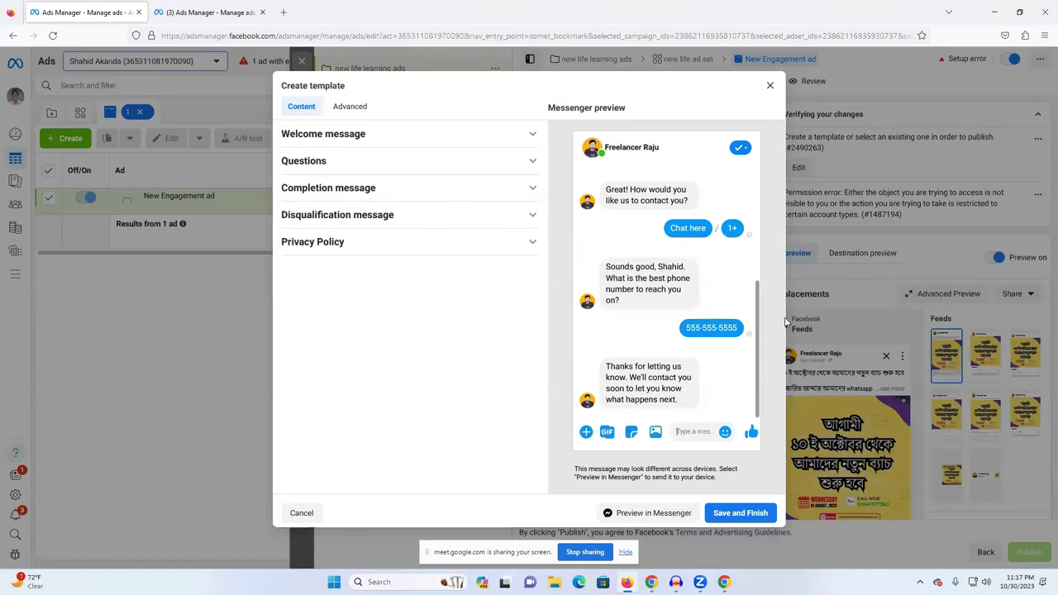
Expand the template's Questions section and examine its custom questions and answer options.
{"action": "left_click", "coordinate": [332, 164]}
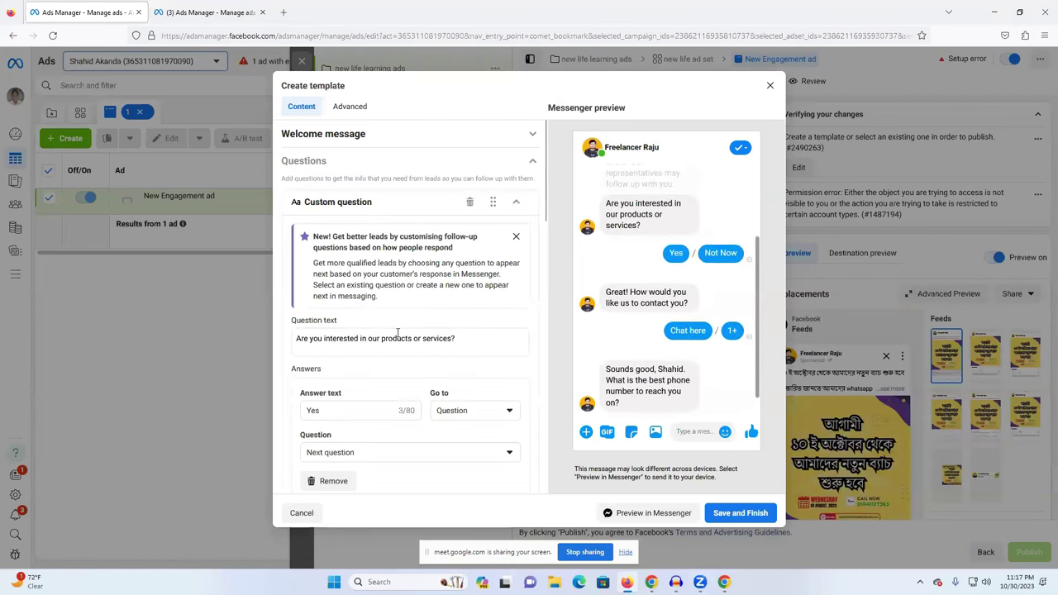
{"action": "scroll", "coordinate": [397, 333], "scroll_direction": "down", "scroll_amount": 5}
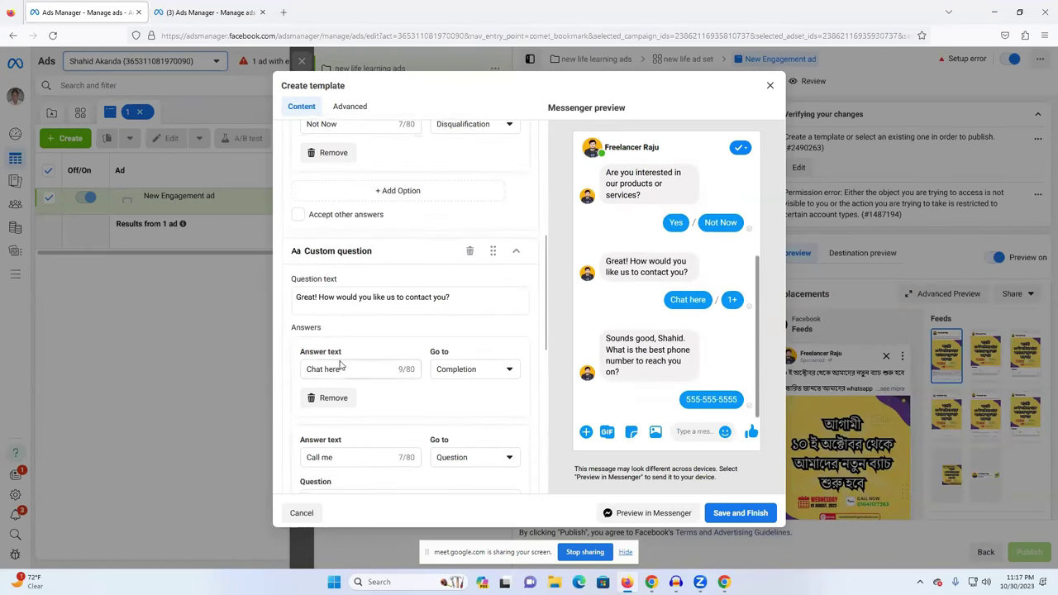
{"action": "scroll", "coordinate": [330, 368], "scroll_direction": "down", "scroll_amount": 3}
{"action": "scroll", "coordinate": [376, 351], "scroll_direction": "up", "scroll_amount": 6}
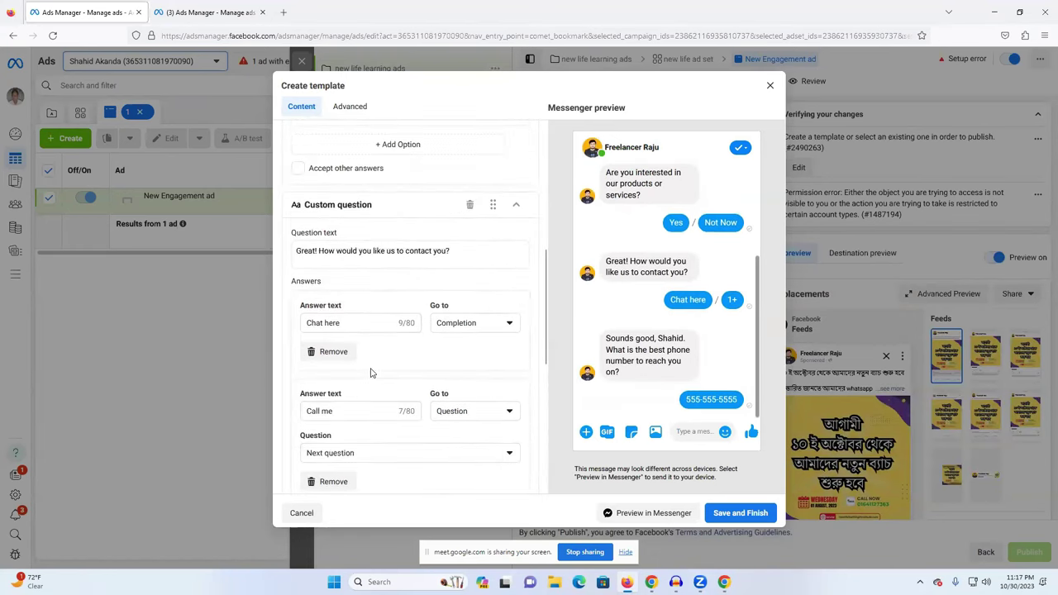
{"action": "scroll", "coordinate": [383, 329], "scroll_direction": "up", "scroll_amount": 1}
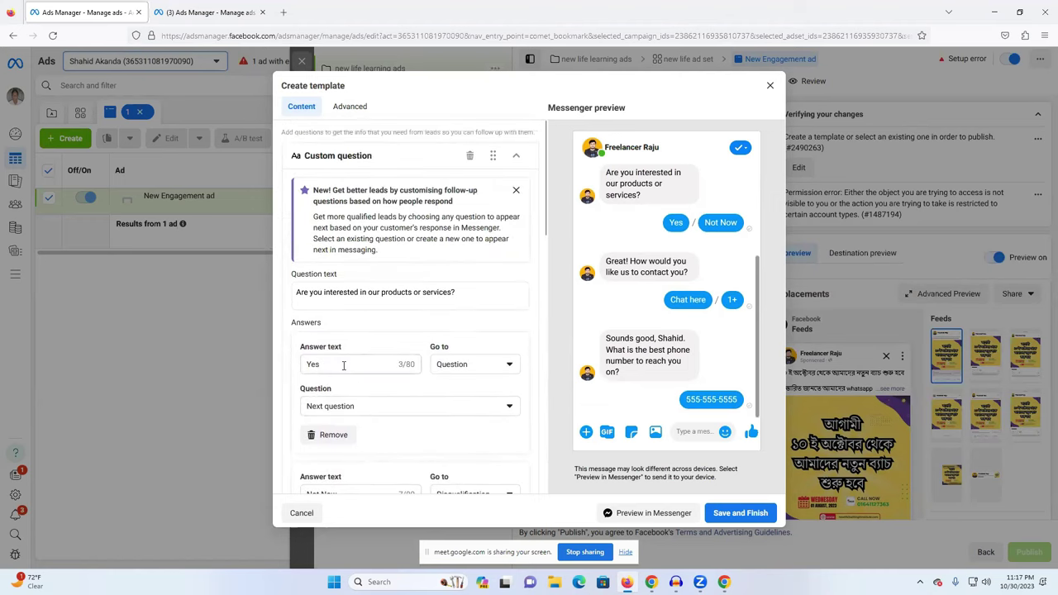
Select the first custom question's text, switch to Google Translate, dictate "আপনি কি এই প্রোডাক্ট বা সার্ভিসটি কিনতে আগ্রহী" in Bengali and copy it.
{"action": "double_click", "coordinate": [343, 365]}
{"action": "triple_click", "coordinate": [329, 291]}
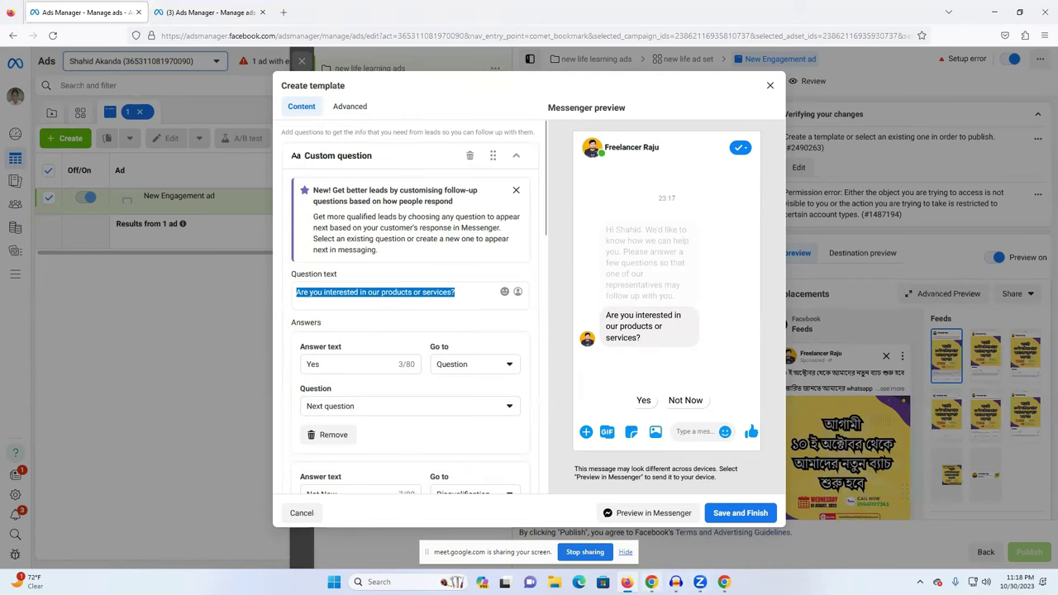
{"action": "key", "text": "alt+Tab"}
{"action": "left_click", "coordinate": [340, 8]}
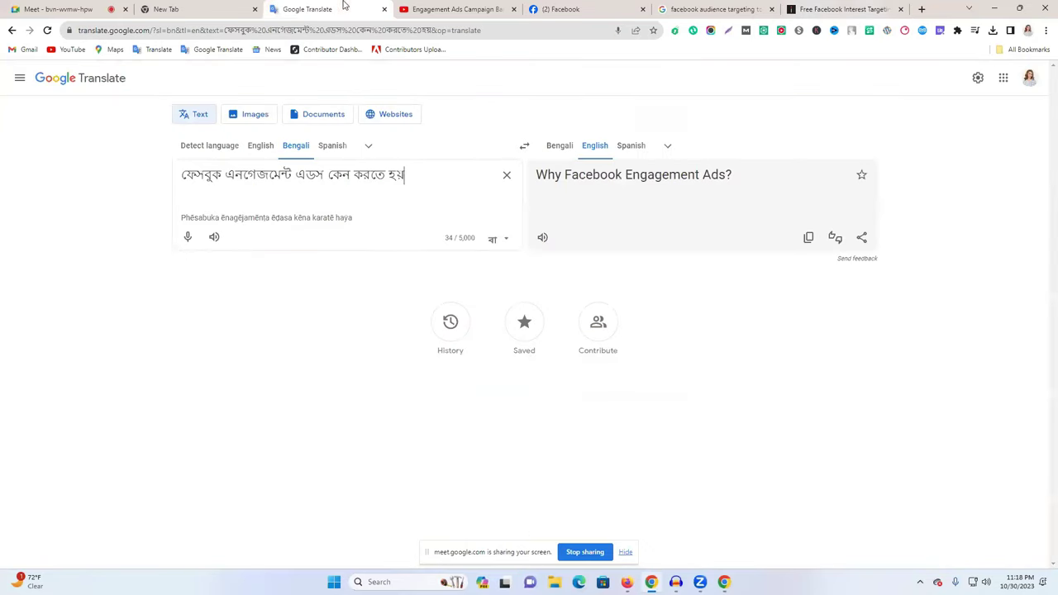
{"action": "left_click", "coordinate": [188, 237]}
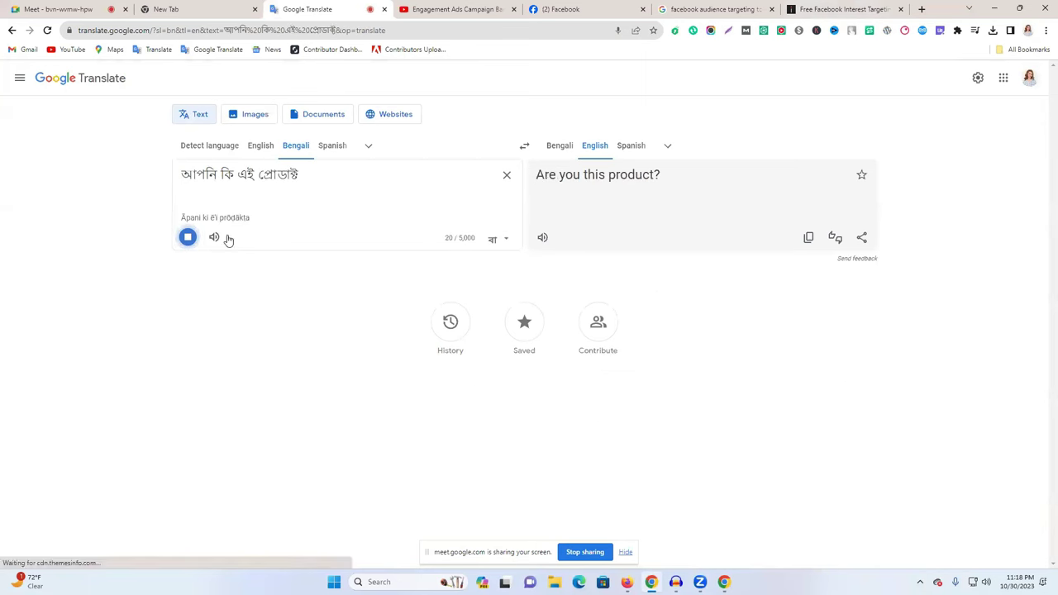
{"action": "left_click", "coordinate": [188, 238]}
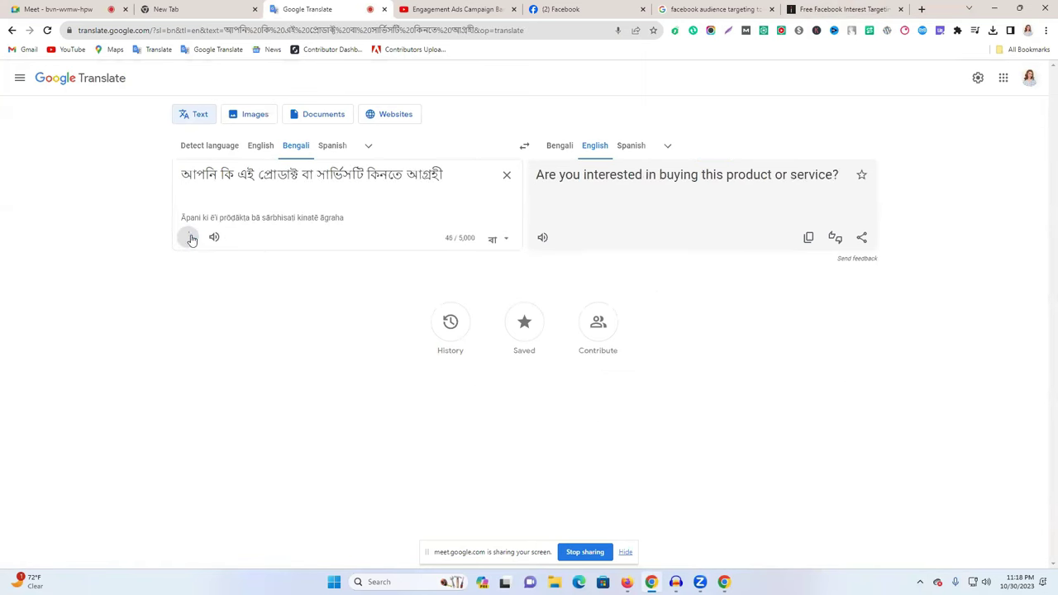
{"action": "triple_click", "coordinate": [339, 174]}
{"action": "right_click", "coordinate": [329, 178]}
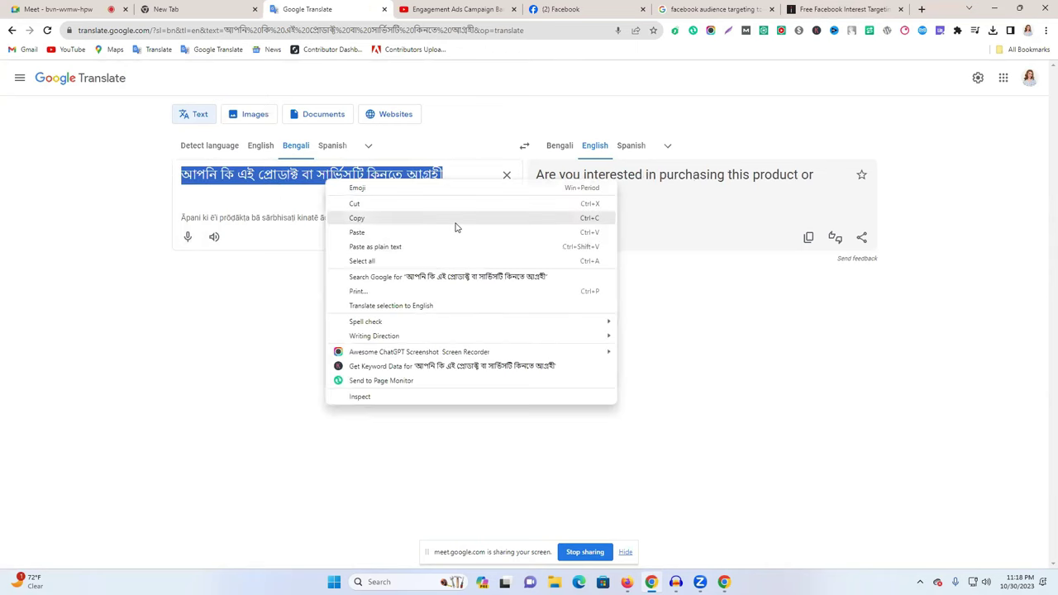
{"action": "left_click", "coordinate": [454, 218]}
Back in Ads Manager, replace the first custom question with "আপনি কি এই প্রোডাক্ট বা সার্ভিসটি কিনতে আগ্রহী??" and dismiss the follow-up questions tip.
{"action": "left_click", "coordinate": [627, 582]}
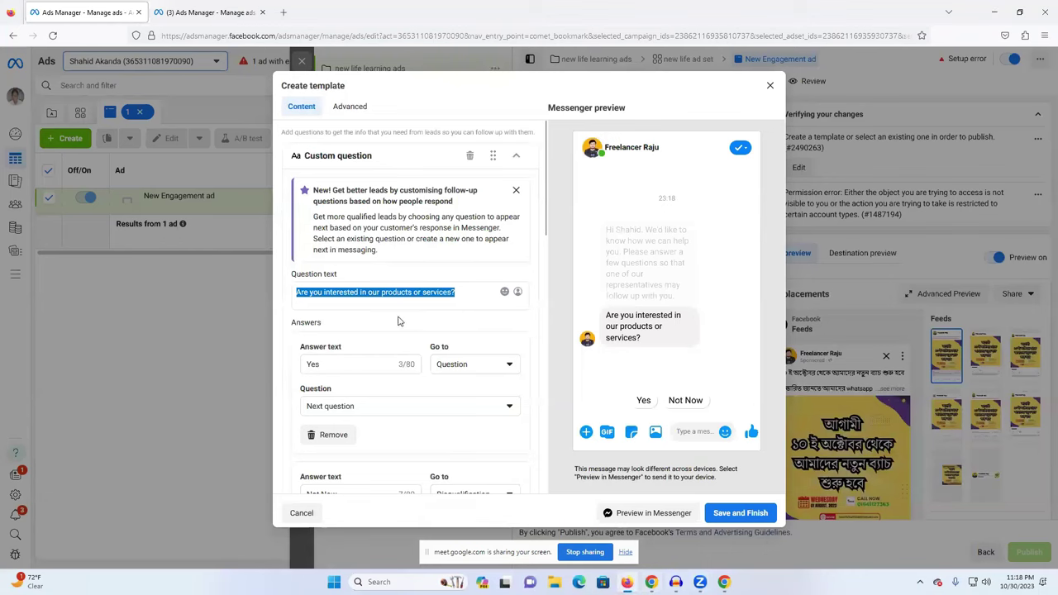
{"action": "key", "text": "ctrl+v"}
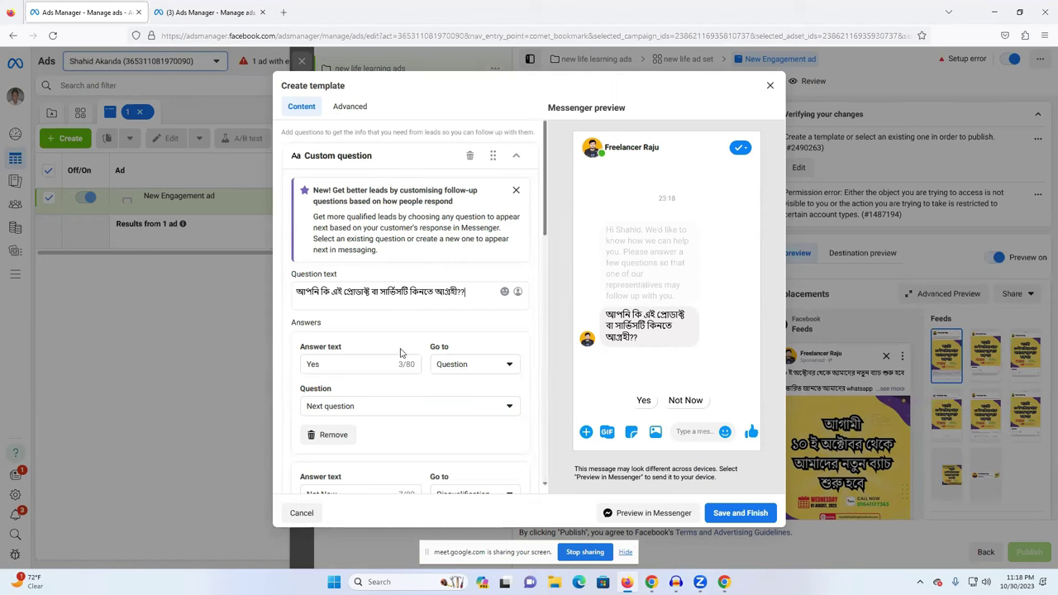
{"action": "scroll", "coordinate": [335, 367], "scroll_direction": "down", "scroll_amount": 1}
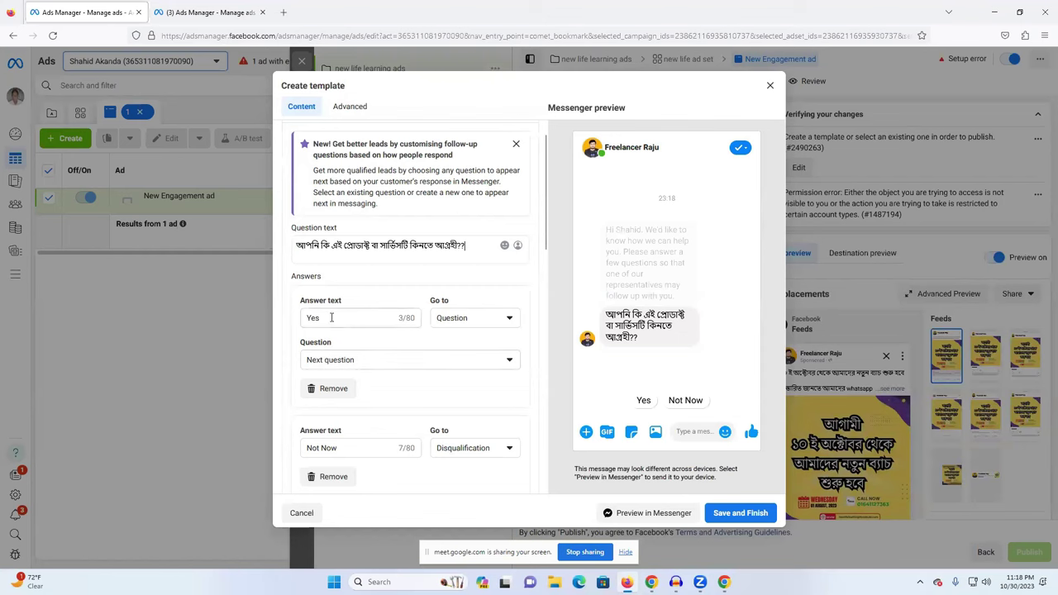
{"action": "left_click", "coordinate": [471, 326]}
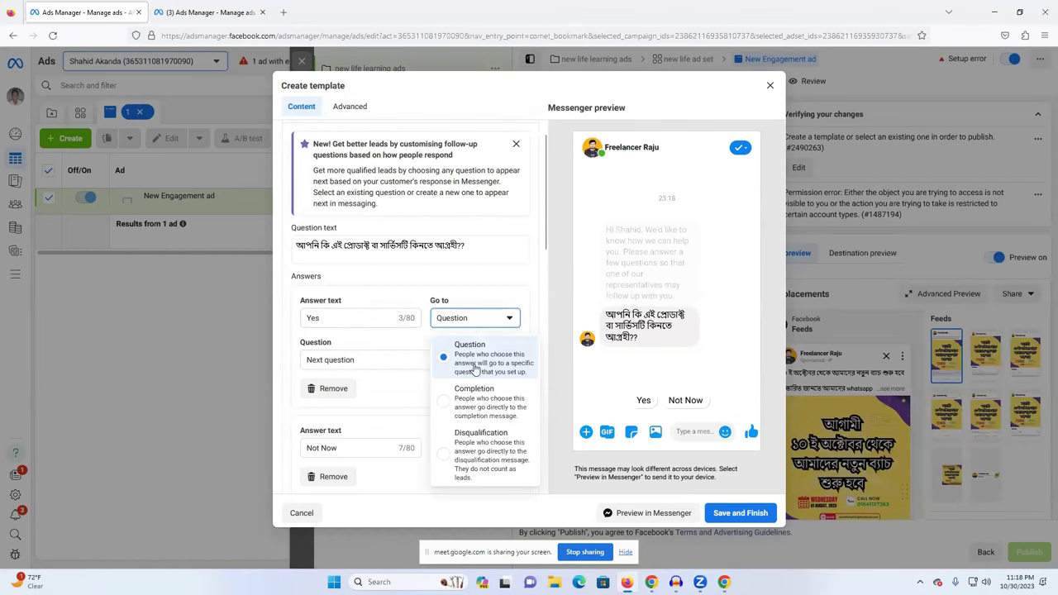
{"action": "left_click", "coordinate": [516, 149]}
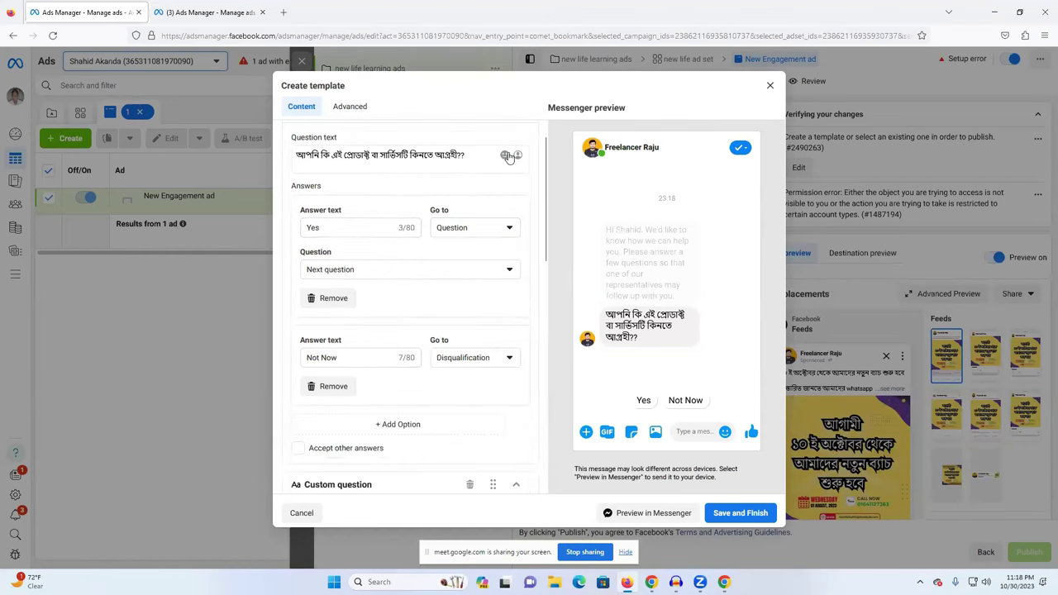
Discard the automated chat template and set the message template back to Start conversations.
{"action": "scroll", "coordinate": [509, 161], "scroll_direction": "up", "scroll_amount": 2}
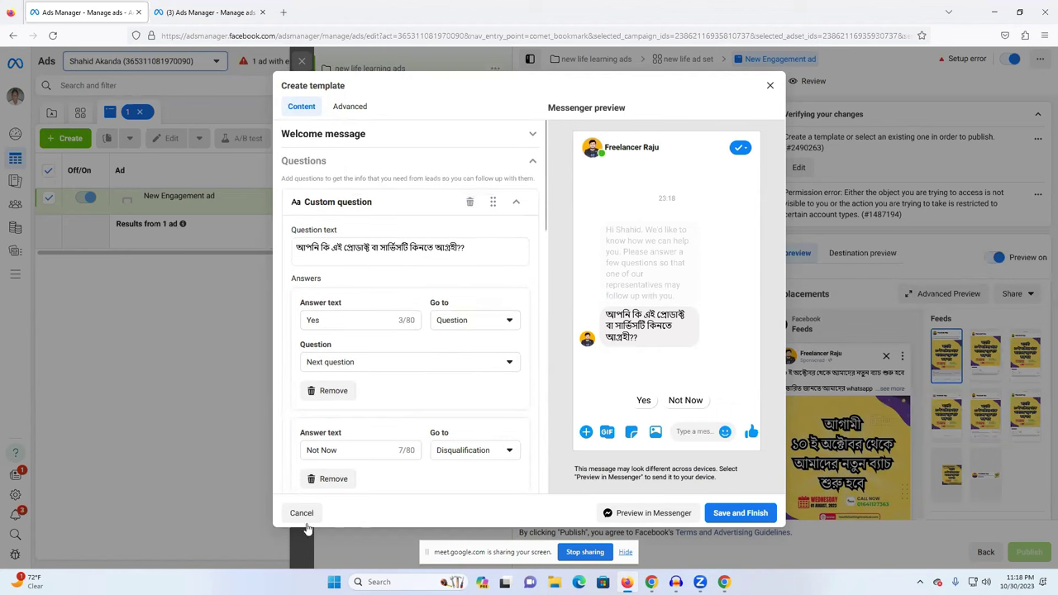
{"action": "key", "text": "Escape"}
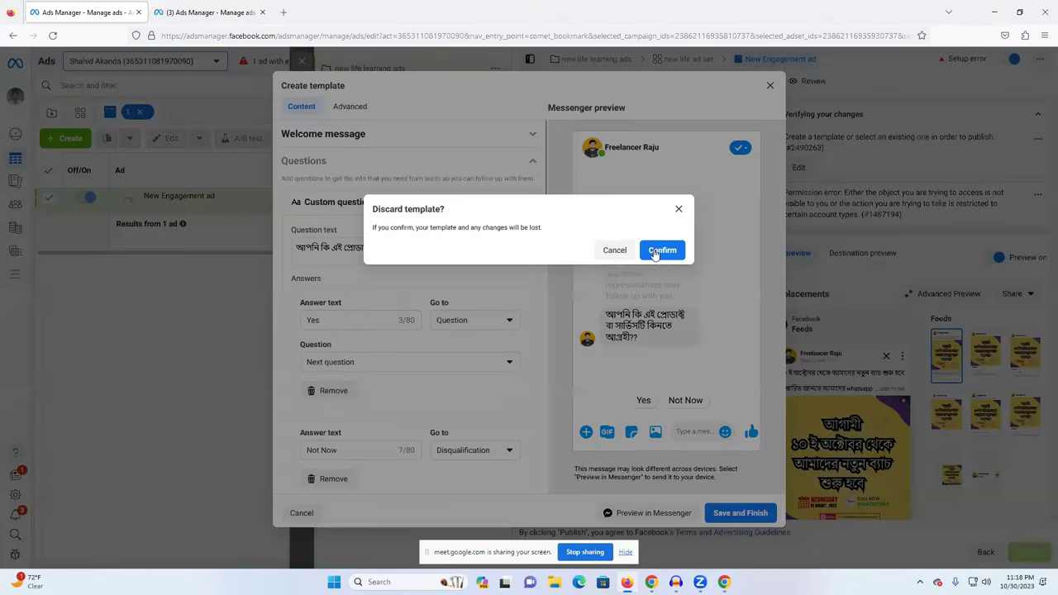
{"action": "left_click", "coordinate": [661, 251]}
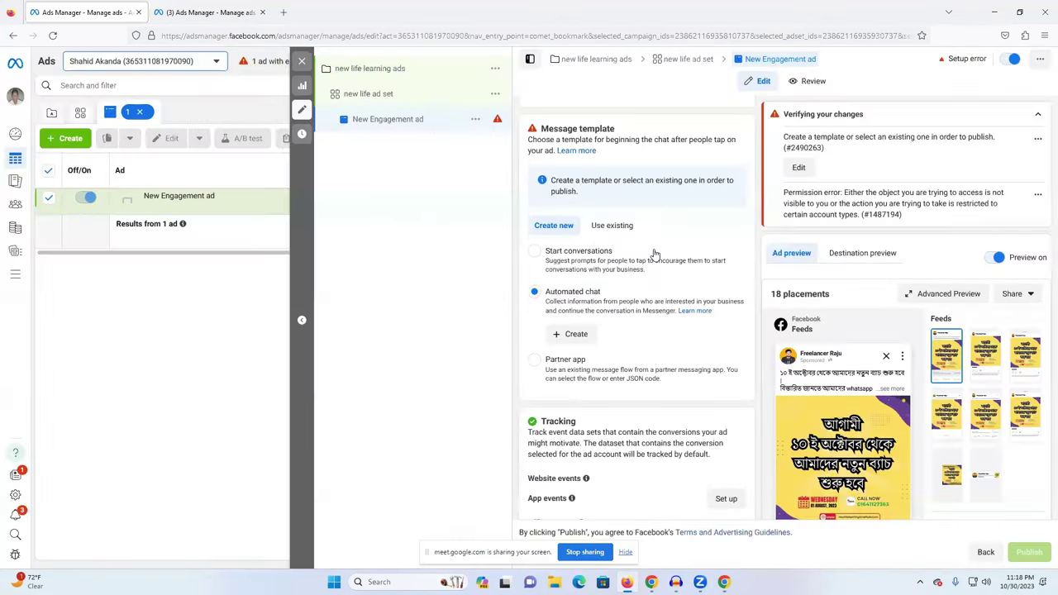
{"action": "left_click", "coordinate": [583, 264]}
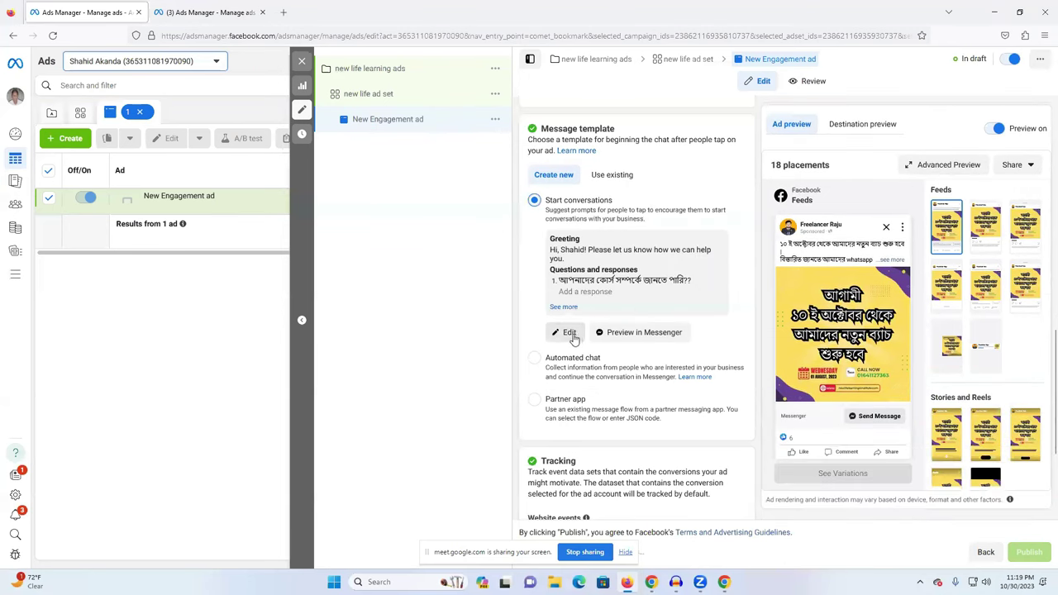
Open the Start conversations template for editing and go to the first question's automated response.
{"action": "left_click", "coordinate": [568, 333]}
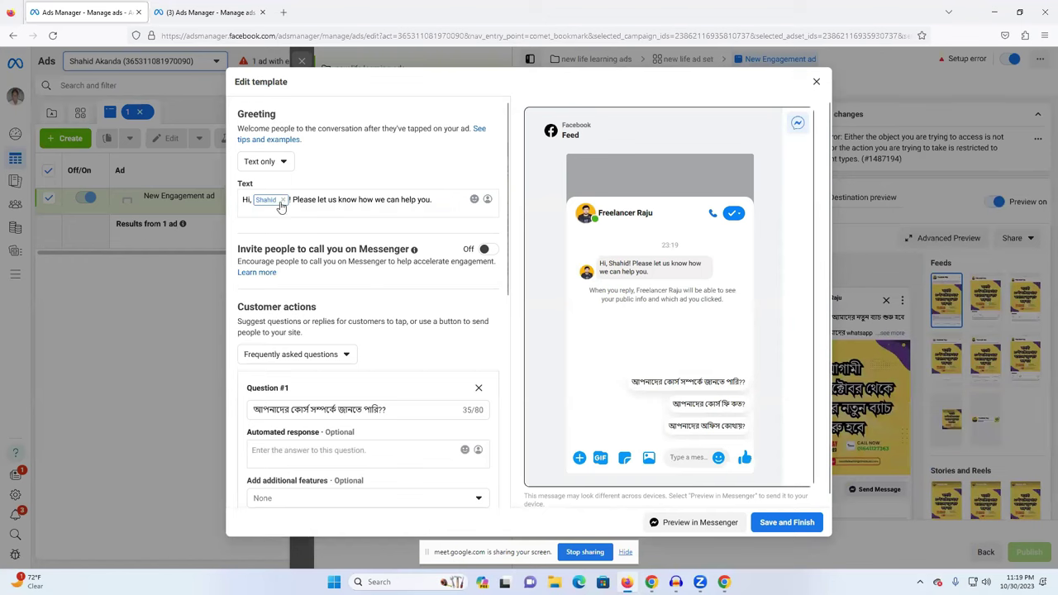
{"action": "left_click", "coordinate": [327, 199]}
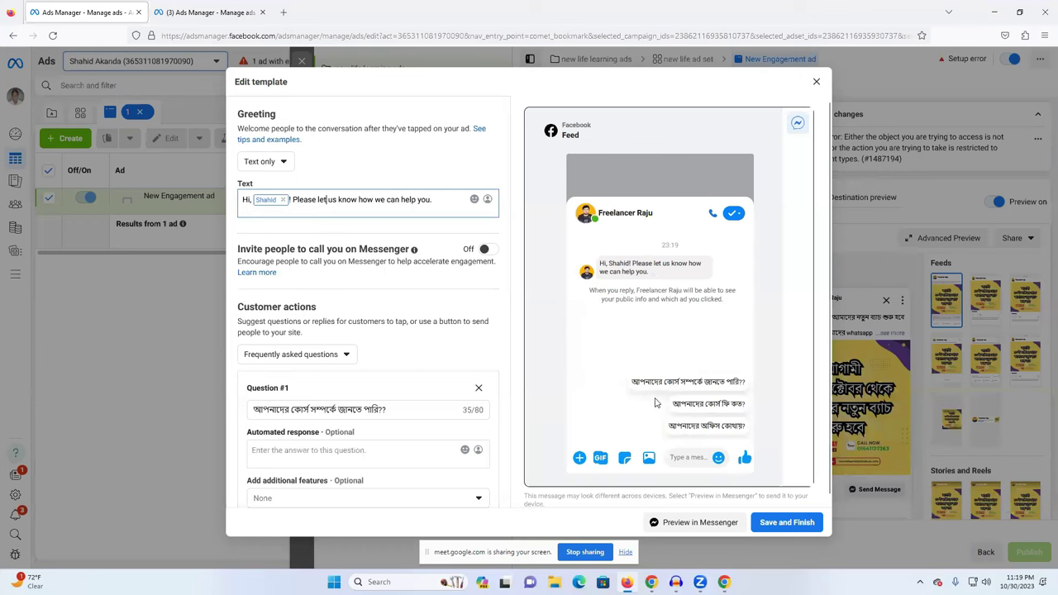
{"action": "double_click", "coordinate": [345, 410]}
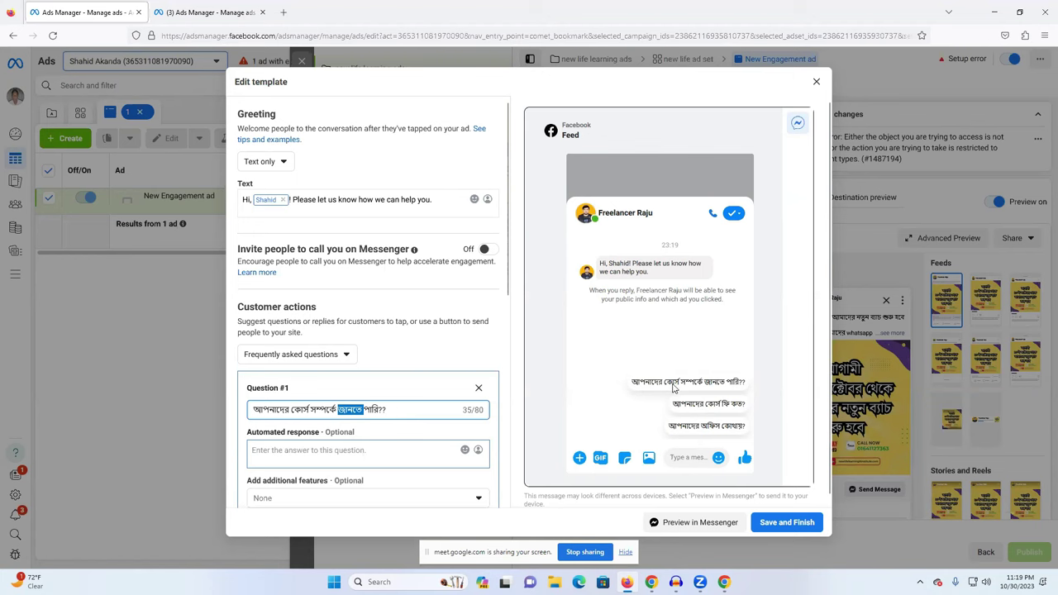
{"action": "left_click_drag", "start_coordinate": [387, 410], "coordinate": [377, 410]}
{"action": "left_click", "coordinate": [322, 452]}
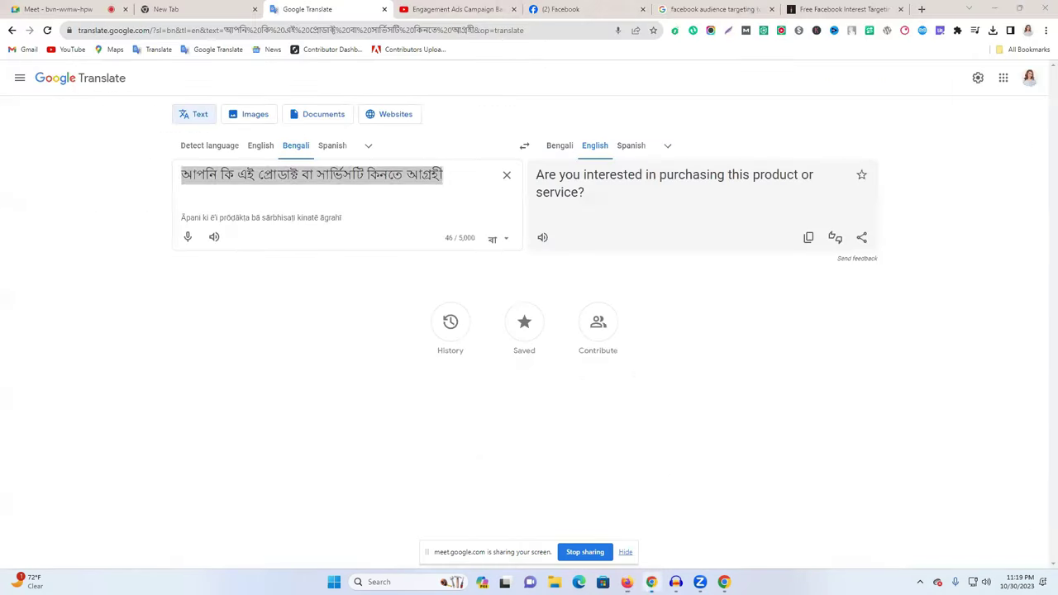
Switch to Chrome and load WhatsApp Web in place of the Facebook audience targeting search results.
{"action": "key", "text": "alt+Tab"}
{"action": "left_click", "coordinate": [748, 9]}
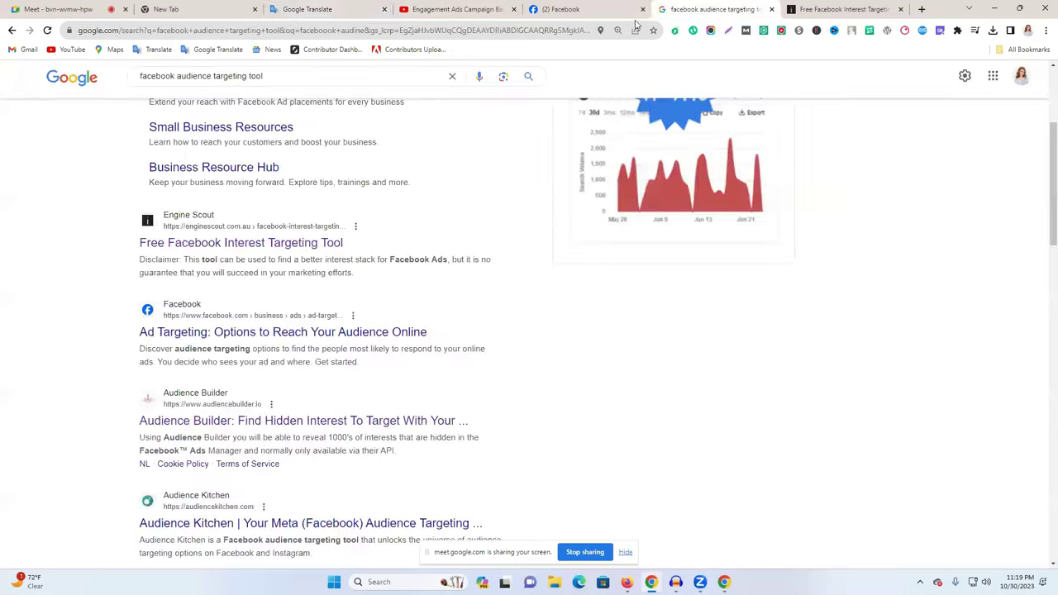
{"action": "left_click", "coordinate": [493, 32]}
{"action": "type", "text": "wgl"}
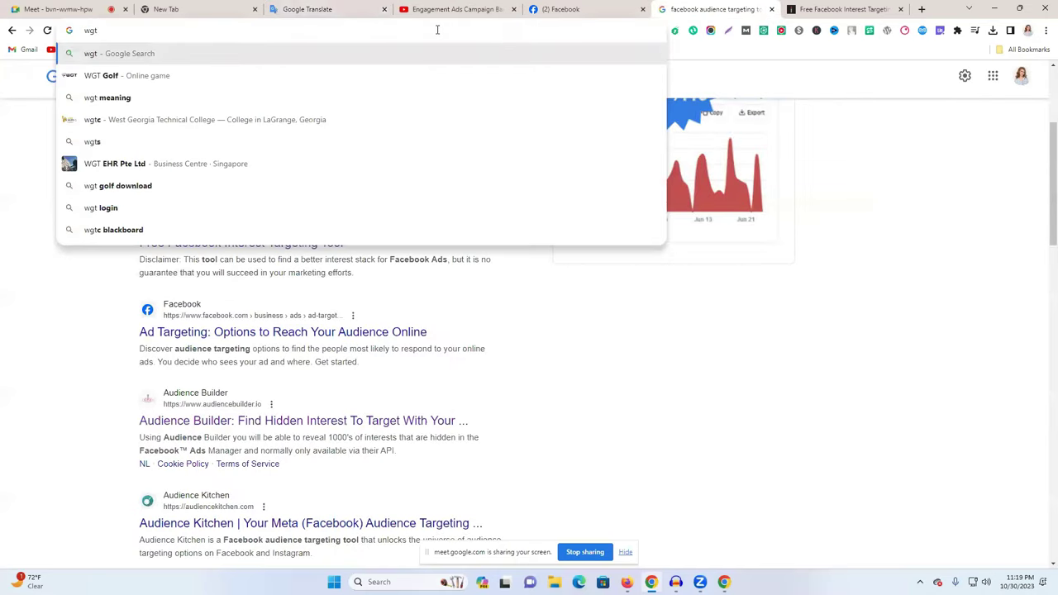
{"action": "key", "text": "BackSpace"}
{"action": "key", "text": "BackSpace"}
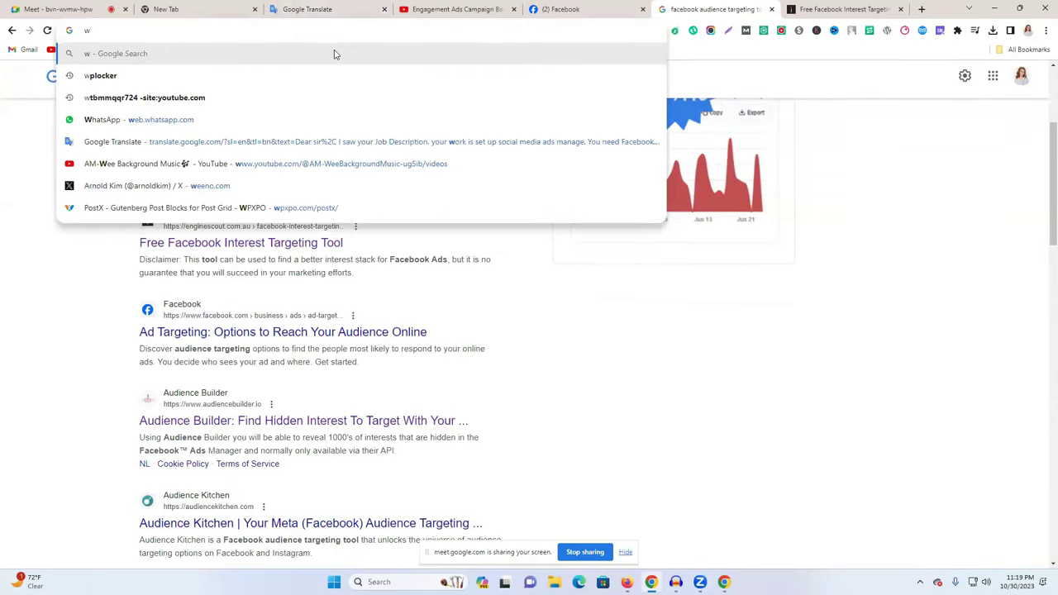
{"action": "type", "text": "h"}
{"action": "left_click", "coordinate": [249, 124]}
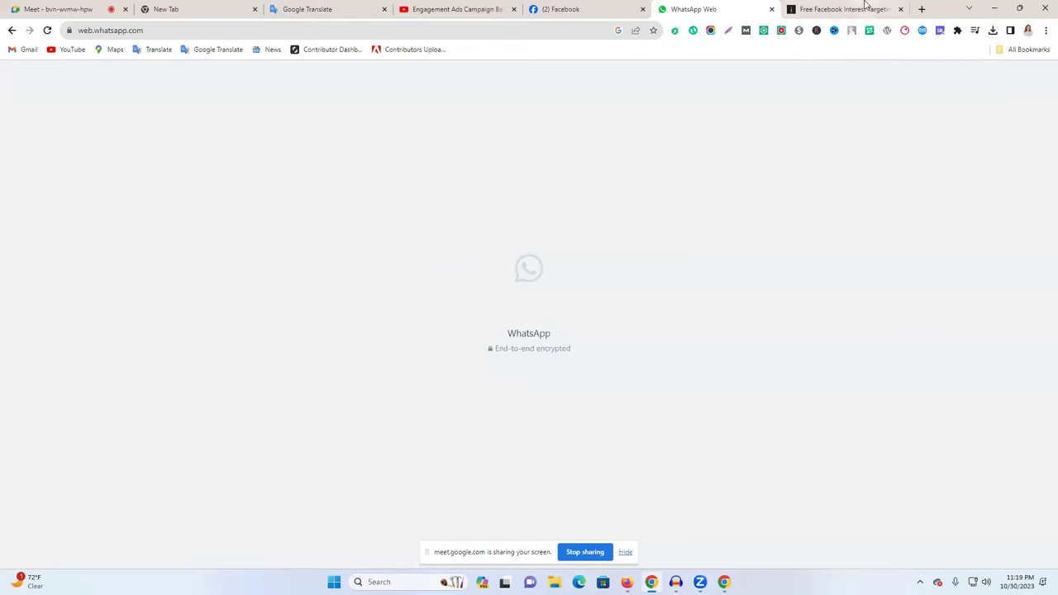
Close the Free Facebook Interest Targeting page and open the most recent WhatsApp chat.
{"action": "left_click", "coordinate": [897, 12]}
{"action": "left_click", "coordinate": [899, 9]}
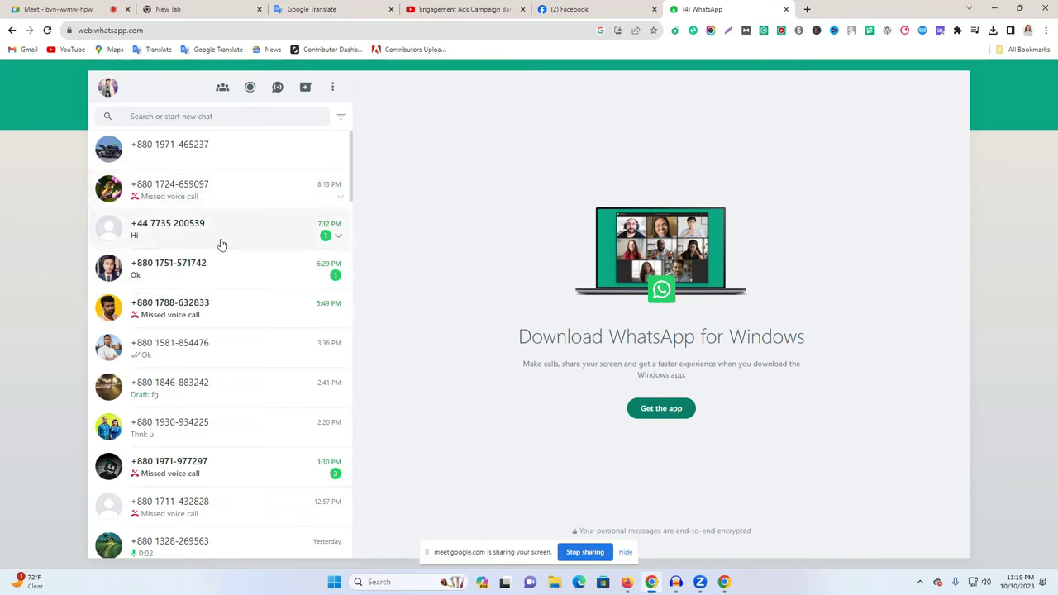
{"action": "scroll", "coordinate": [218, 347], "scroll_direction": "down", "scroll_amount": 3}
{"action": "scroll", "coordinate": [220, 345], "scroll_direction": "up", "scroll_amount": 3}
{"action": "left_click", "coordinate": [209, 163]}
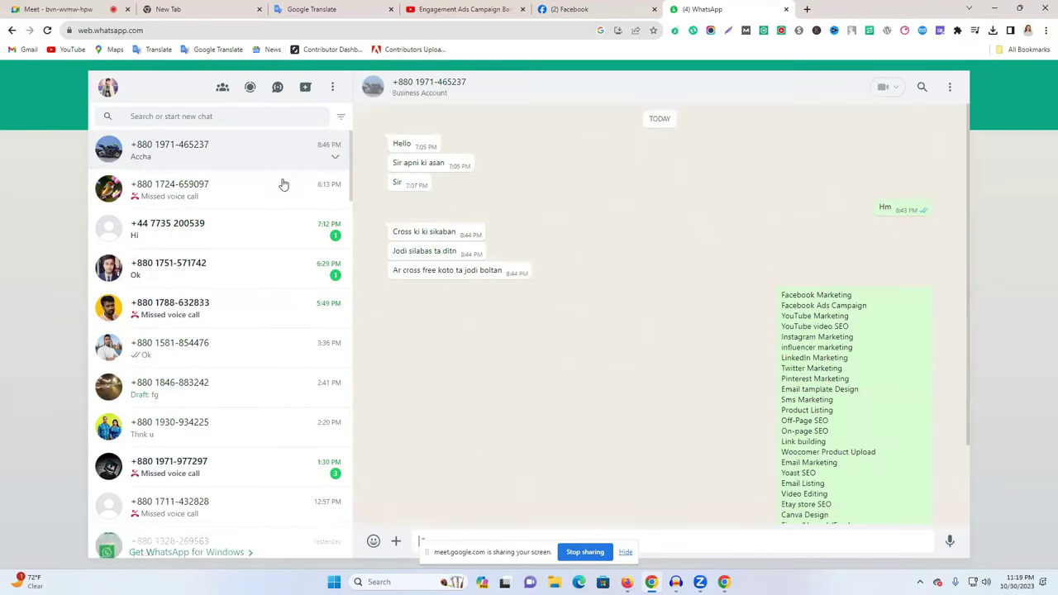
Try to copy the chat's course topic list into the first question's automated response in Ads Manager.
{"action": "left_click_drag", "start_coordinate": [894, 444], "coordinate": [778, 202]}
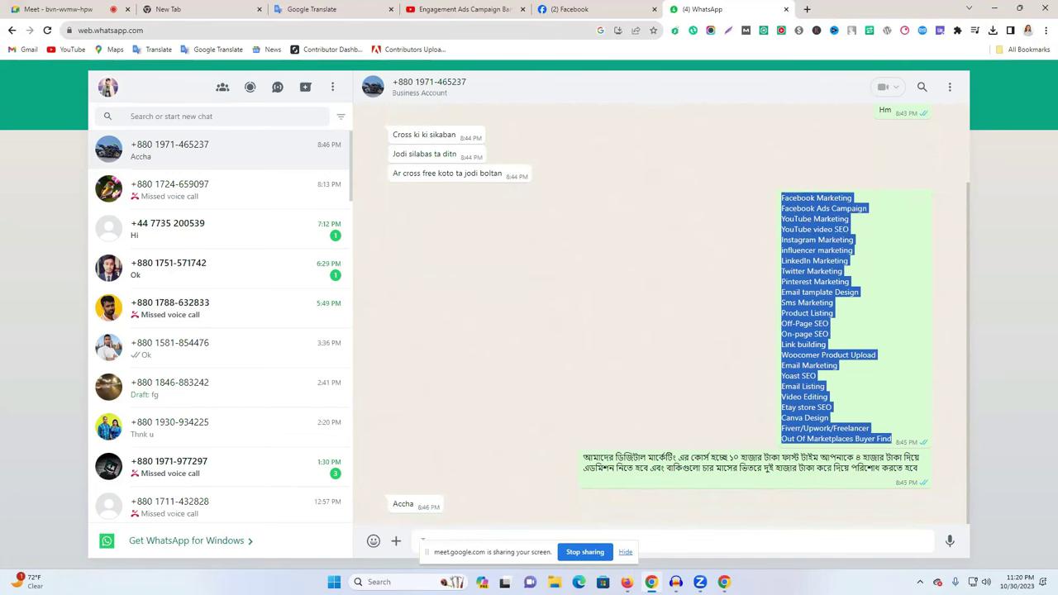
{"action": "key", "text": "alt+Tab"}
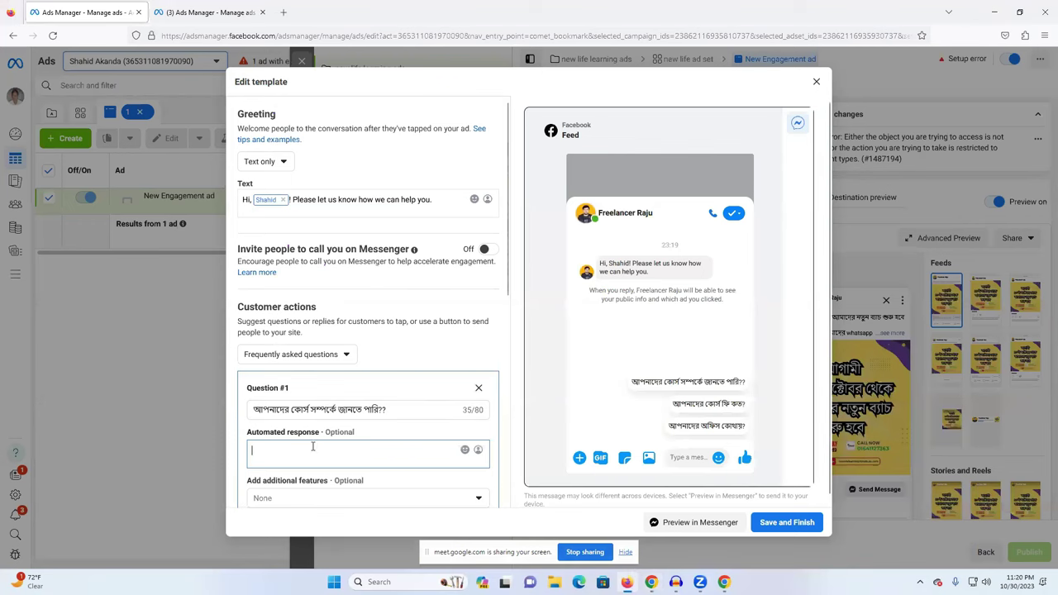
{"action": "scroll", "coordinate": [364, 380], "scroll_direction": "down", "scroll_amount": 2}
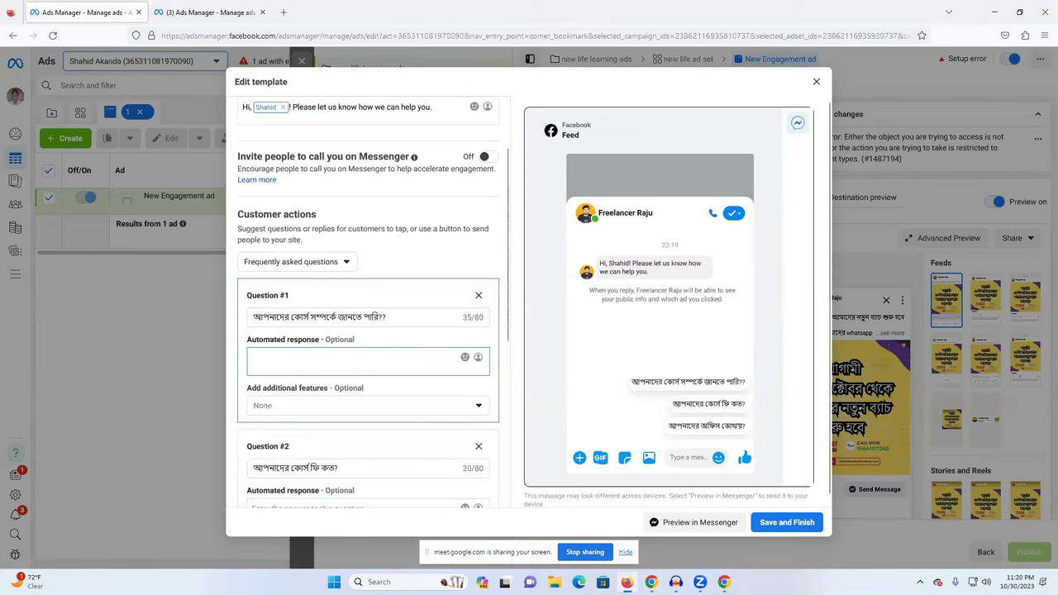
{"action": "key", "text": "alt+Tab"}
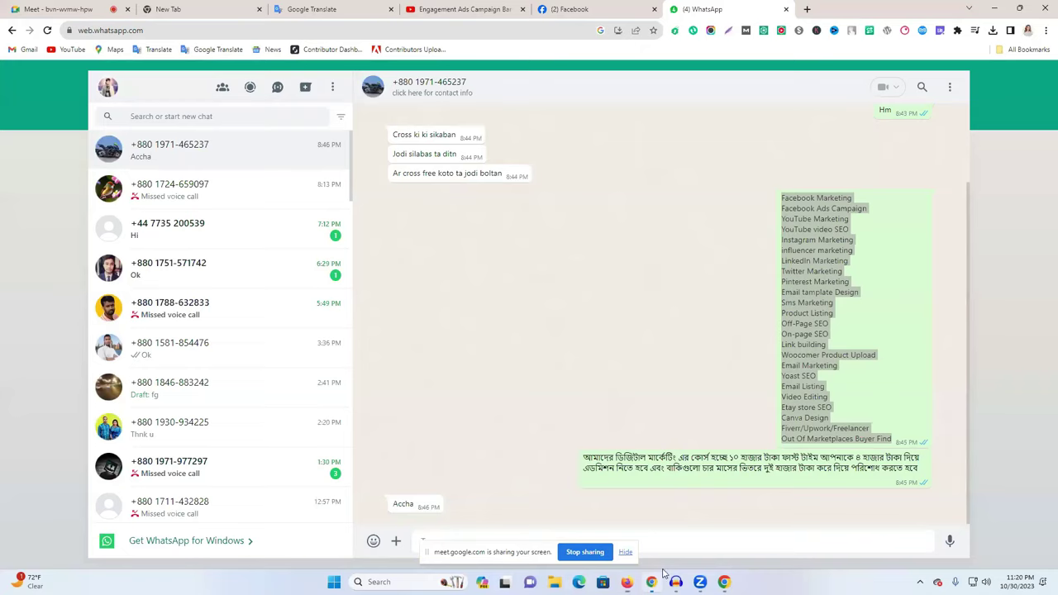
{"action": "right_click", "coordinate": [706, 366]}
{"action": "left_click", "coordinate": [706, 366]}
{"action": "right_click", "coordinate": [793, 354]}
{"action": "left_click", "coordinate": [750, 363]}
{"action": "key", "text": "alt+Tab"}
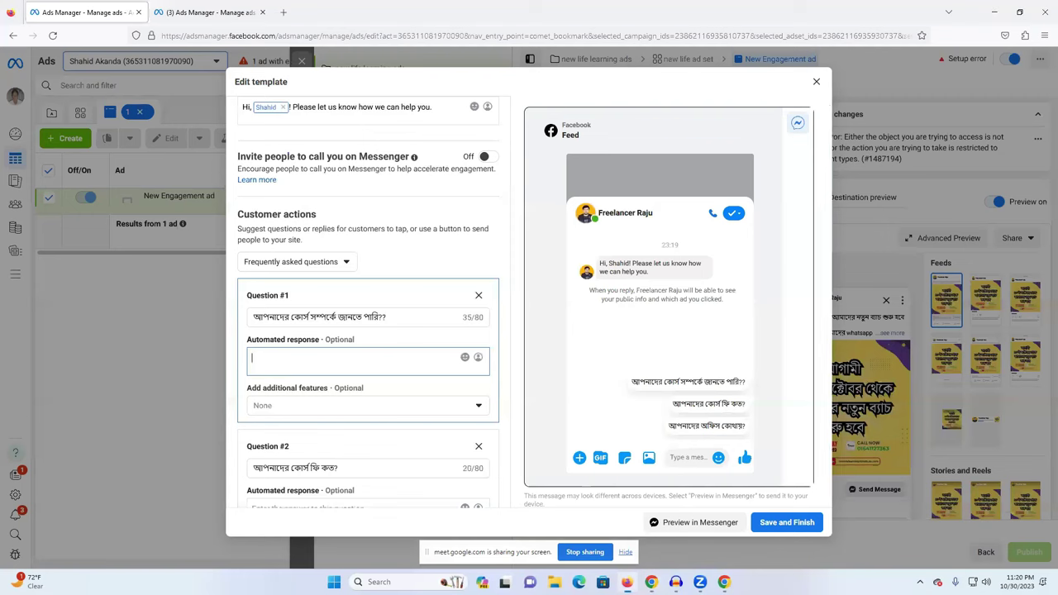
{"action": "right_click", "coordinate": [342, 365]}
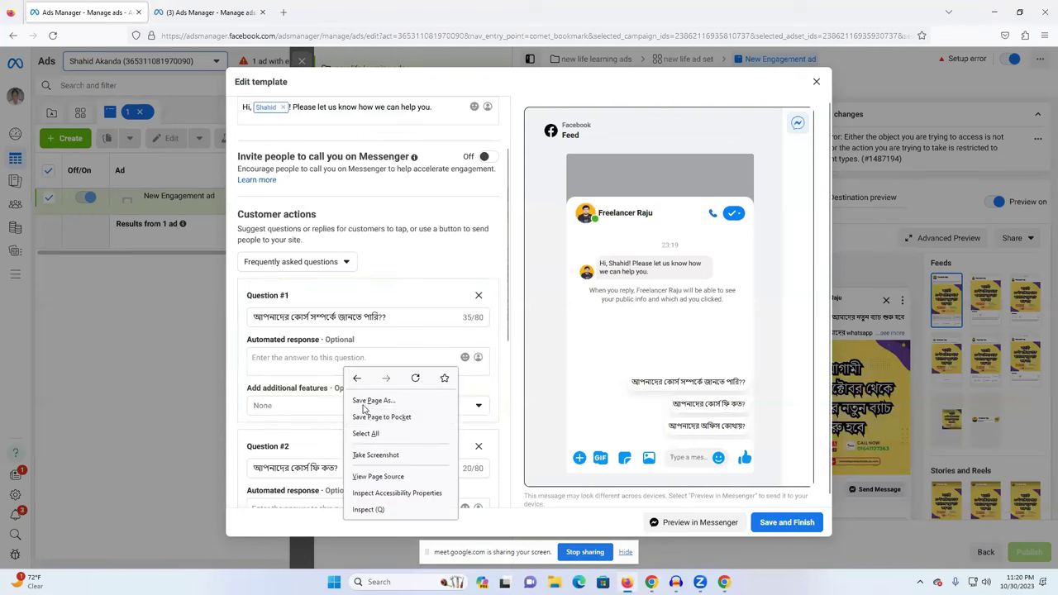
{"action": "left_click", "coordinate": [292, 359]}
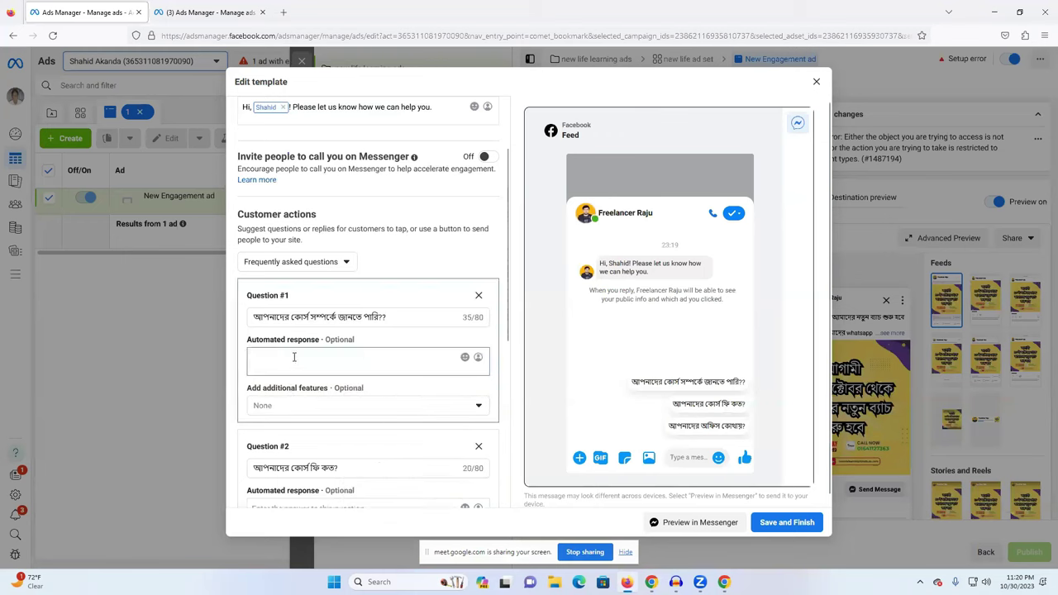
{"action": "right_click", "coordinate": [293, 361]}
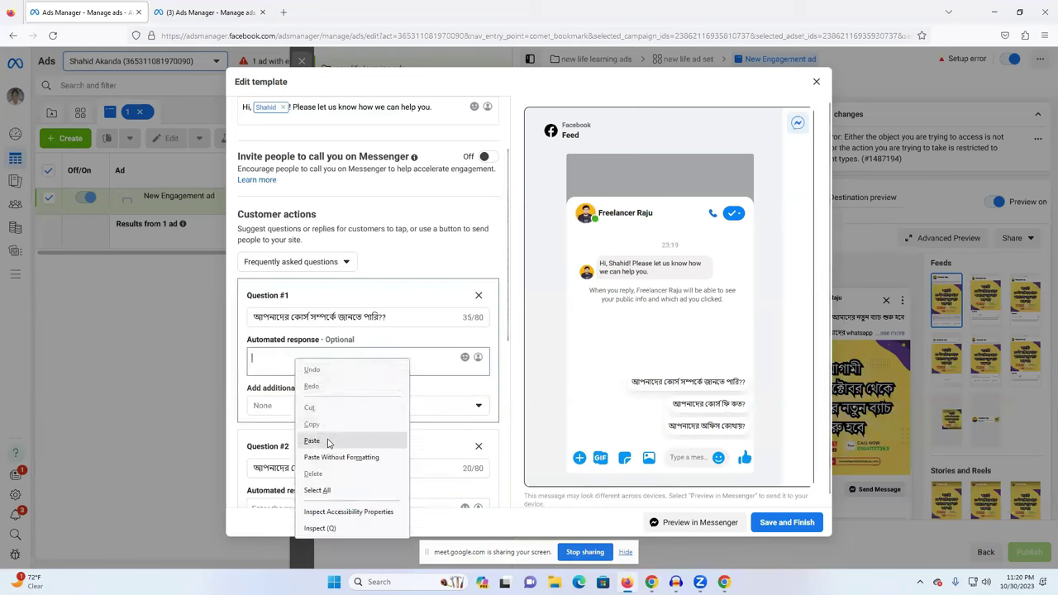
{"action": "left_click", "coordinate": [331, 439]}
Return to Chrome, replace the Google Translate source text with the copied course topic list and select all of it.
{"action": "left_click", "coordinate": [657, 579]}
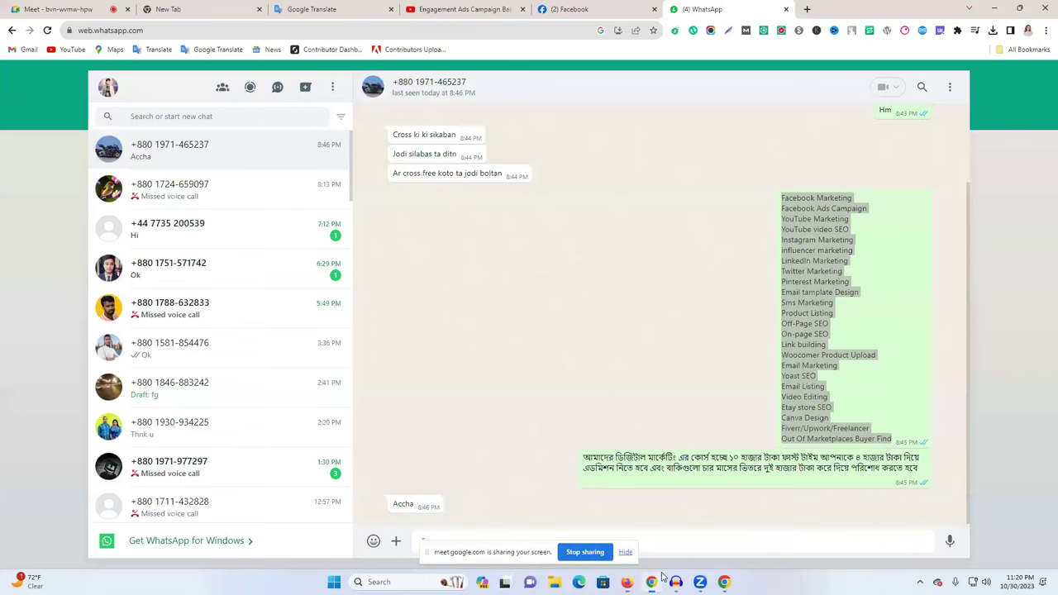
{"action": "right_click", "coordinate": [670, 385]}
{"action": "left_click", "coordinate": [666, 373]}
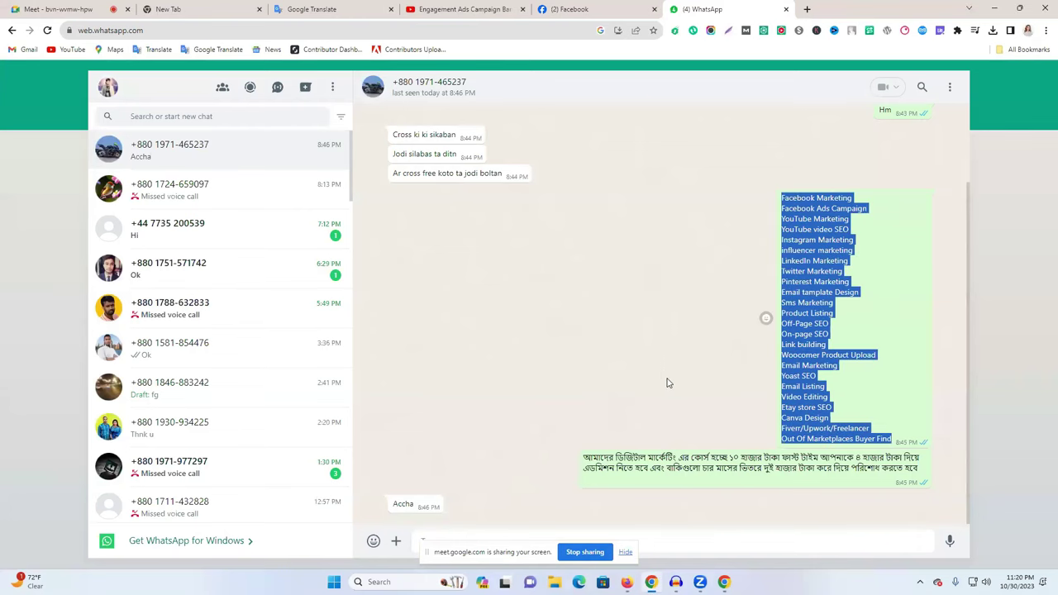
{"action": "left_click", "coordinate": [316, 8]}
{"action": "left_click", "coordinate": [505, 175]}
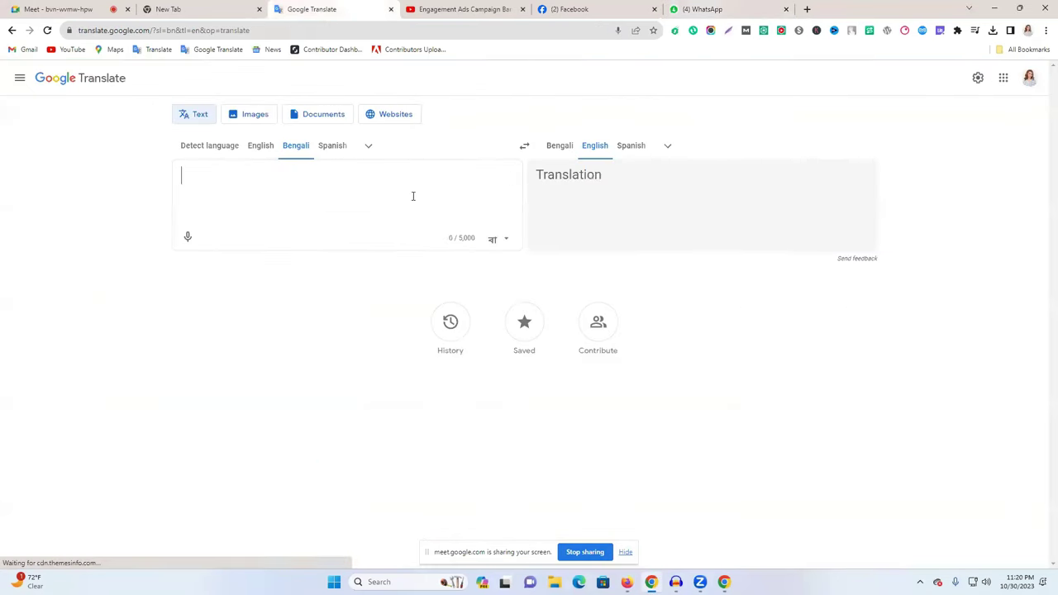
{"action": "key", "text": "ctrl+v"}
{"action": "left_click_drag", "start_coordinate": [181, 157], "coordinate": [359, 402]}
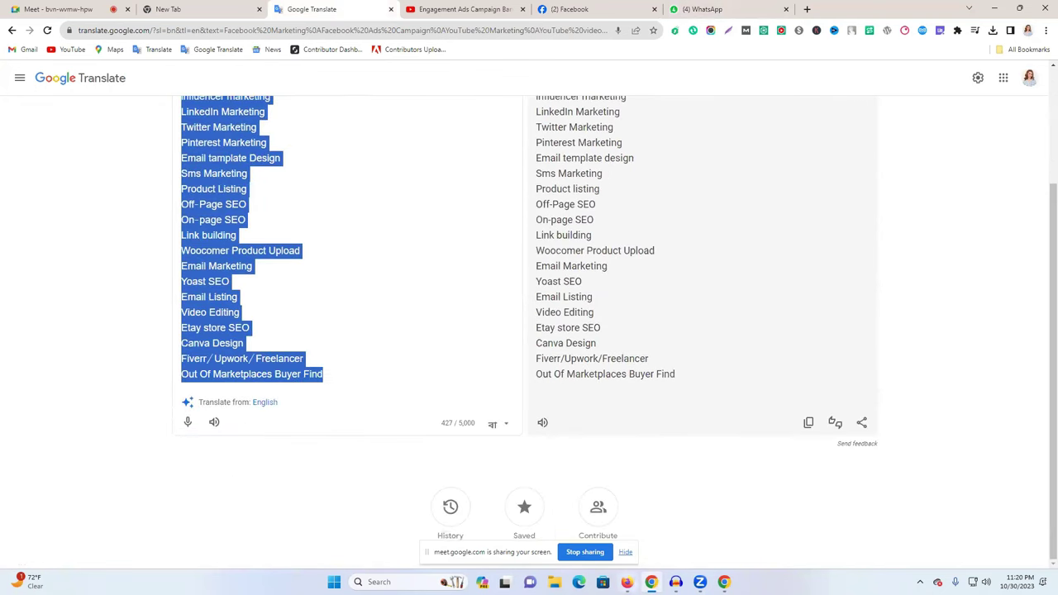
Back in Ads Manager, try to paste the course list and enter "ghghgh" as the first question's automated response.
{"action": "key", "text": "alt+Tab"}
{"action": "right_click", "coordinate": [287, 354]}
{"action": "left_click", "coordinate": [263, 358]}
{"action": "right_click", "coordinate": [263, 361]}
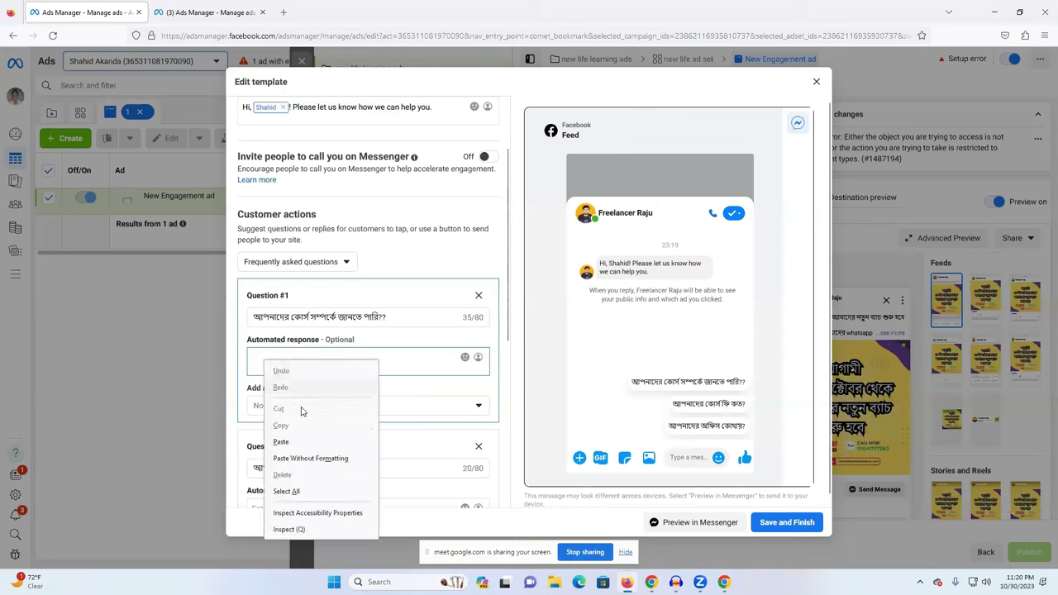
{"action": "left_click", "coordinate": [302, 443]}
{"action": "left_click", "coordinate": [302, 380]}
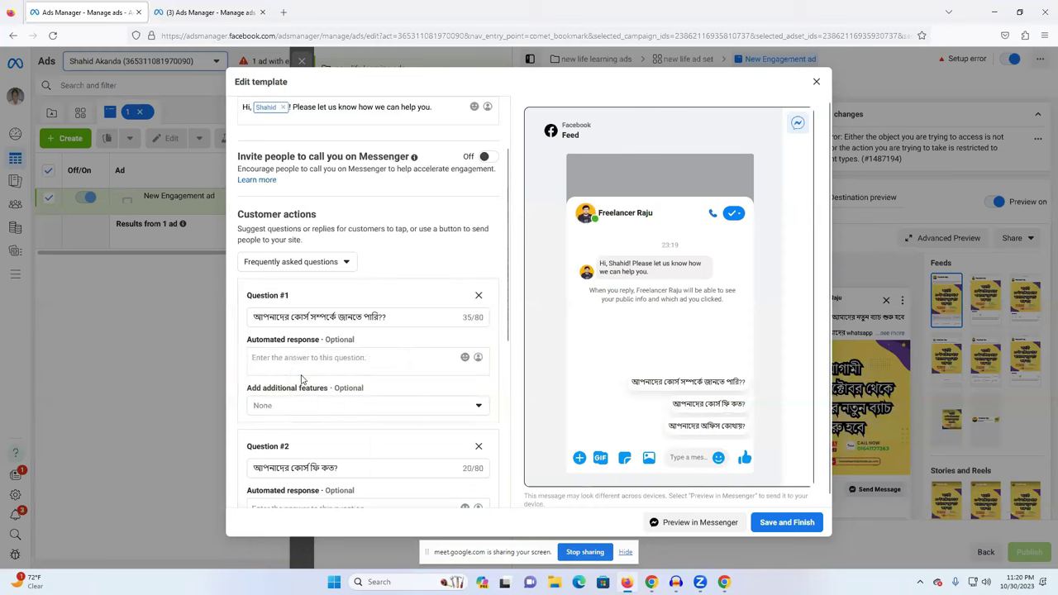
{"action": "left_click", "coordinate": [299, 367]}
{"action": "type", "text": "ghghgh"}
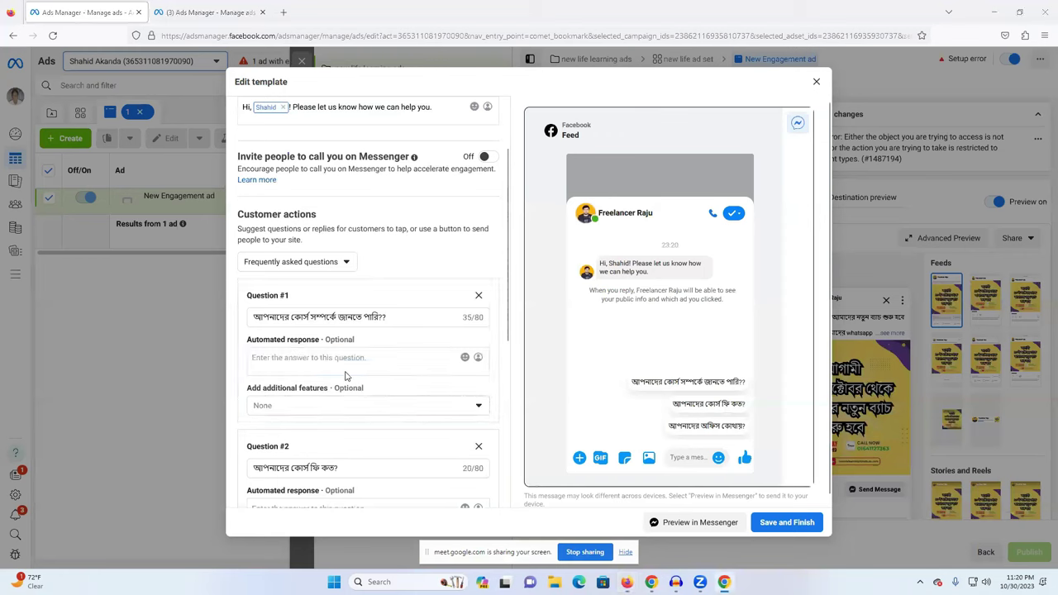
Copy the Bengali course fee message from the WhatsApp chat and paste it as Question #1's automated response in Ads Manager.
{"action": "left_click", "coordinate": [318, 357]}
{"action": "left_click", "coordinate": [652, 582]}
{"action": "left_click", "coordinate": [702, 10]}
{"action": "left_click_drag", "start_coordinate": [919, 467], "coordinate": [567, 468]}
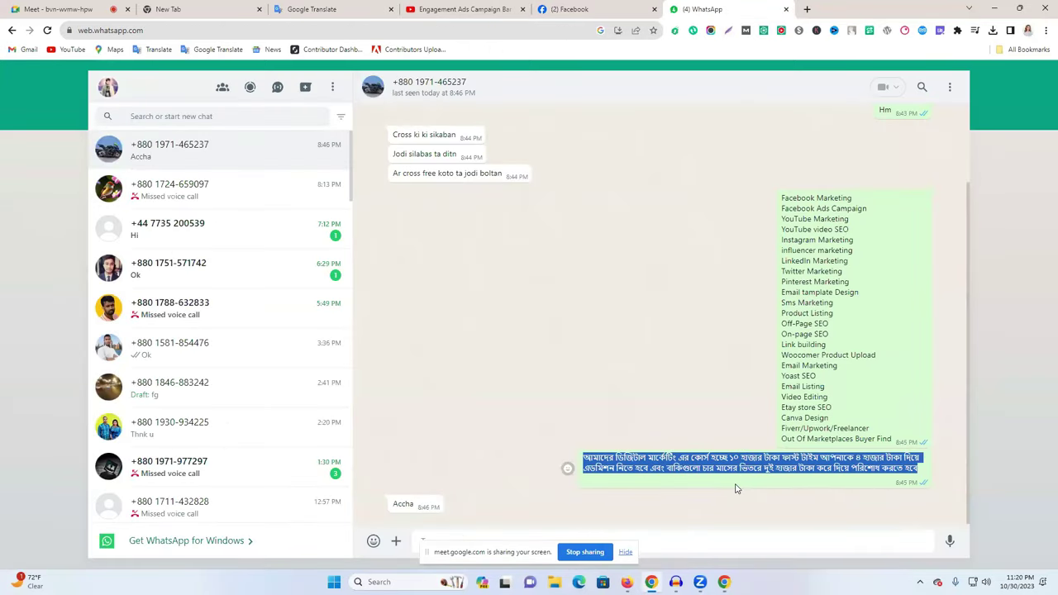
{"action": "key", "text": "alt+Tab"}
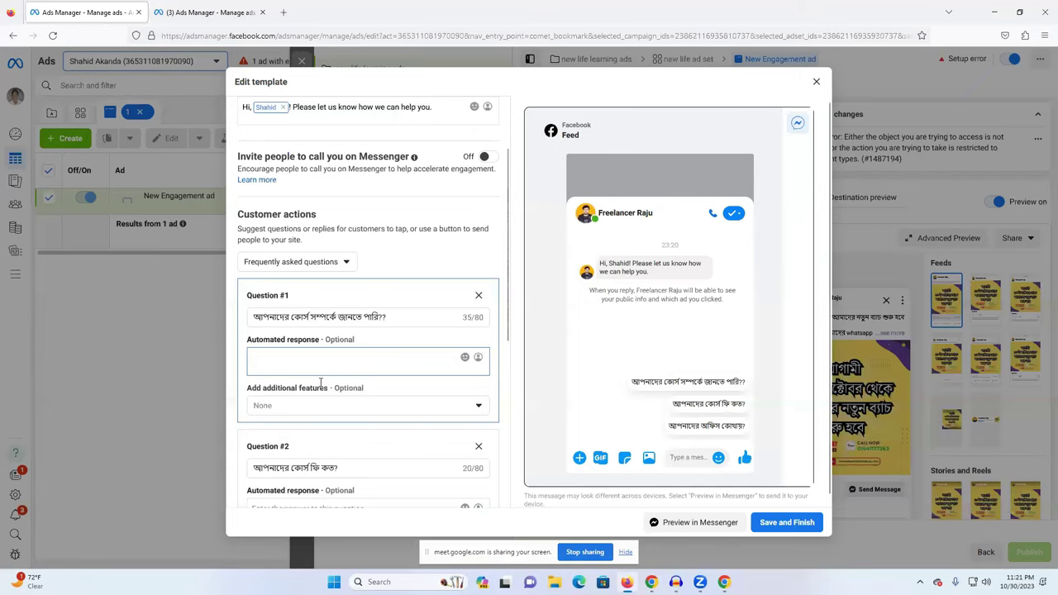
{"action": "key", "text": "ctrl+v"}
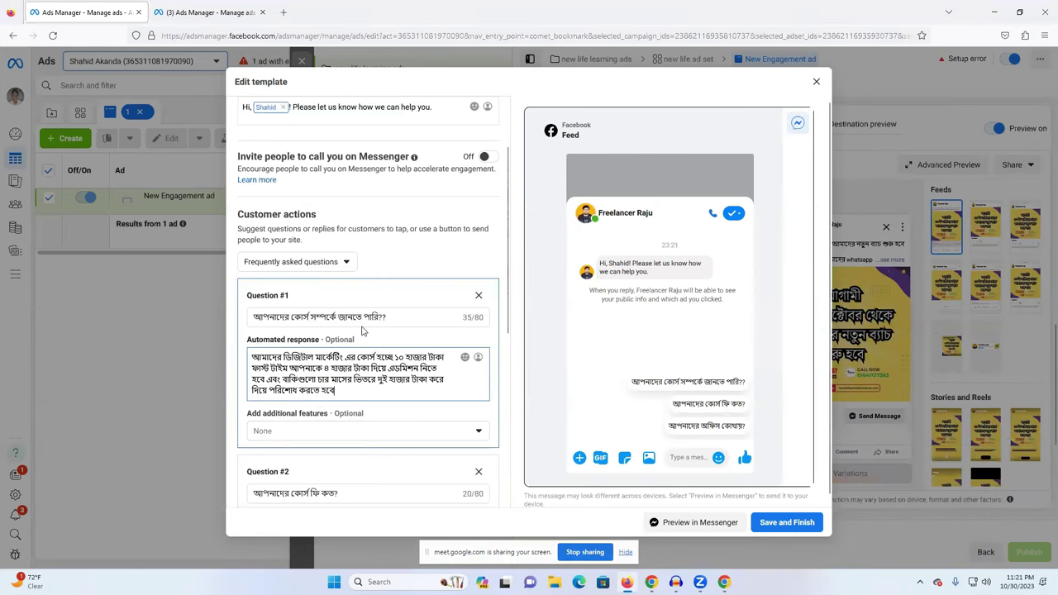
Paste the same Bengali course fee message as the automated response to Question #2.
{"action": "left_click_drag", "start_coordinate": [254, 356], "coordinate": [453, 379]}
{"action": "scroll", "coordinate": [425, 423], "scroll_direction": "down", "scroll_amount": 2}
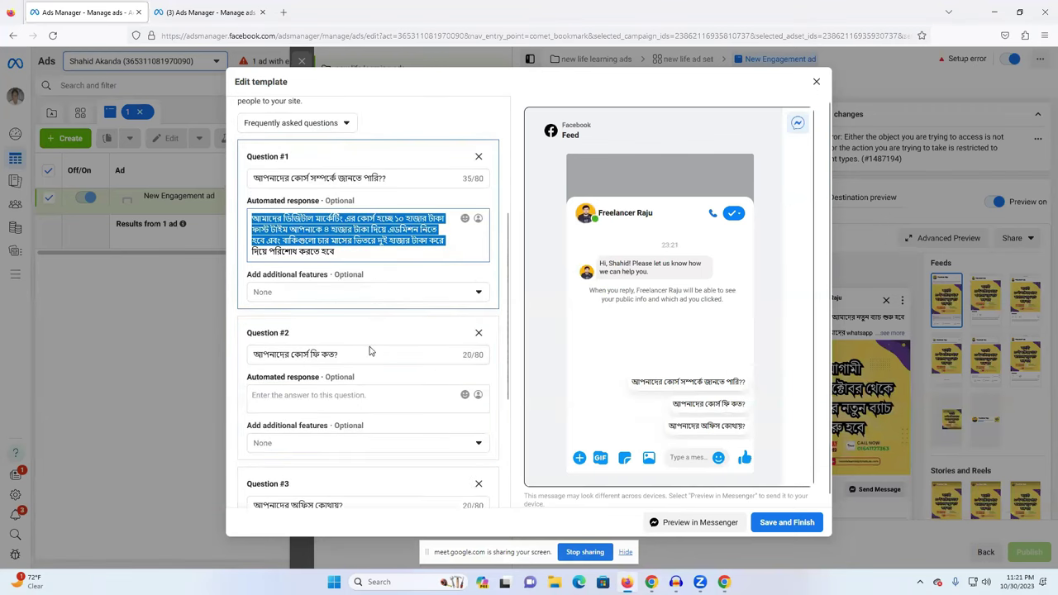
{"action": "left_click", "coordinate": [317, 402]}
{"action": "key", "text": "ctrl+v"}
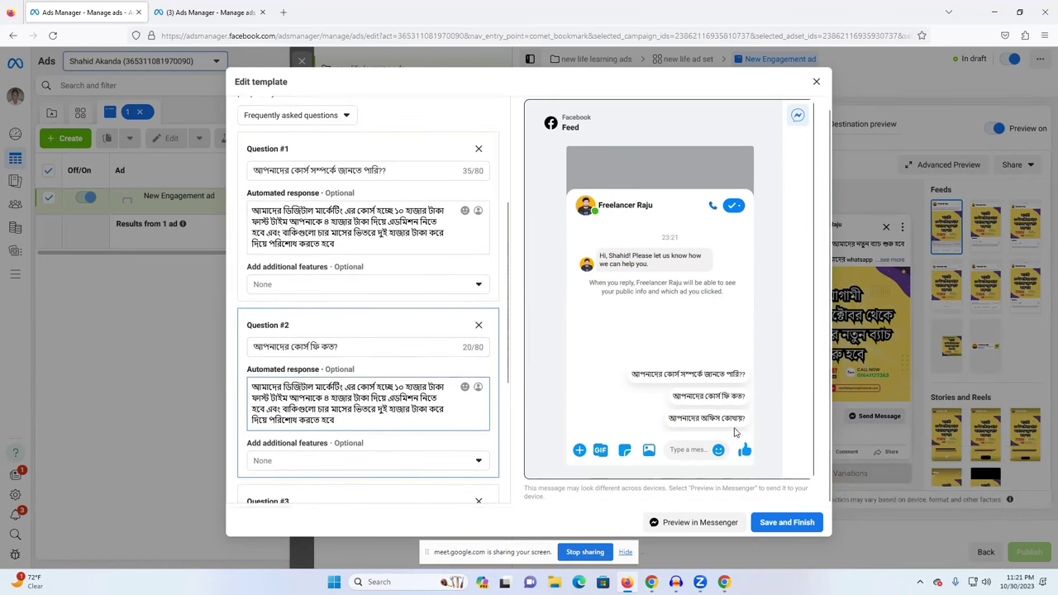
Enter "tangail" as the automated response to Question #3 about the office location.
{"action": "scroll", "coordinate": [328, 459], "scroll_direction": "down", "scroll_amount": 2}
{"action": "left_click", "coordinate": [309, 479]}
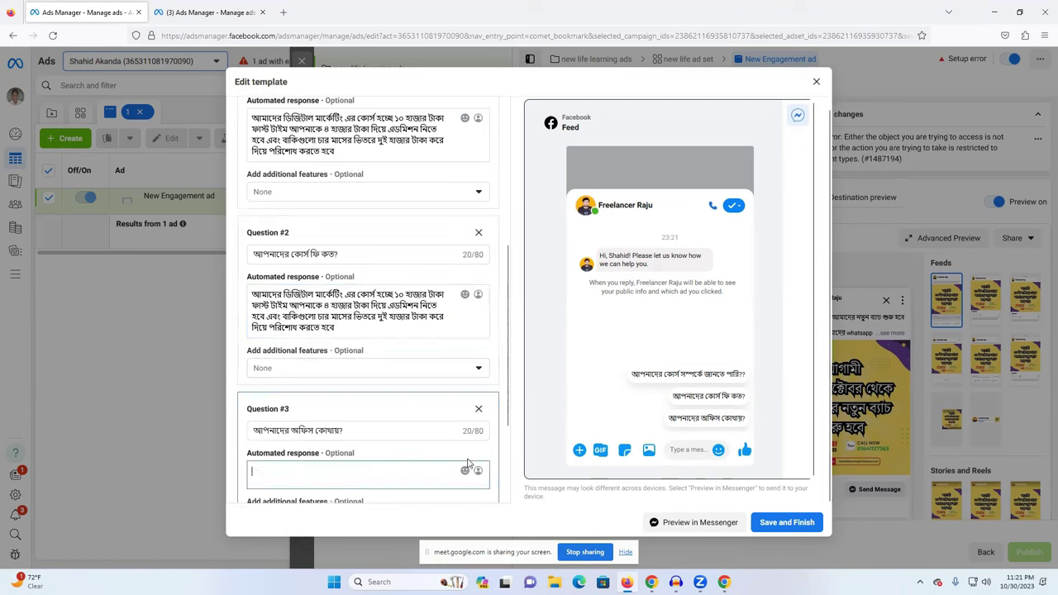
{"action": "left_click", "coordinate": [389, 432]}
{"action": "key", "text": "ctrl+a"}
{"action": "left_click", "coordinate": [336, 476]}
{"action": "scroll", "coordinate": [388, 400], "scroll_direction": "down", "scroll_amount": 3}
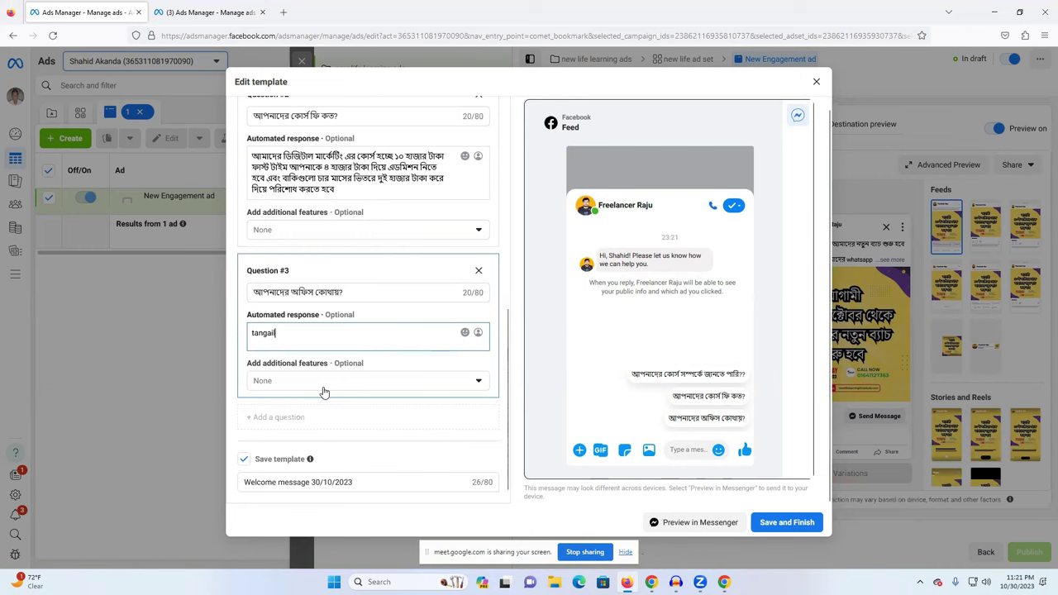
Add a fourth question to the template's frequently asked questions, leaving its text blank.
{"action": "left_click", "coordinate": [271, 422]}
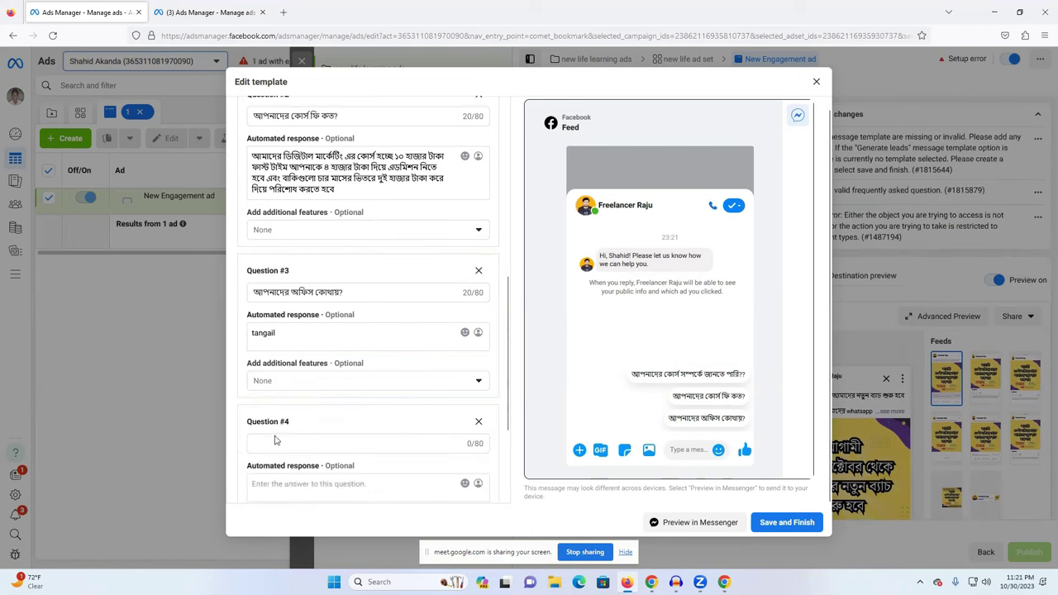
{"action": "left_click", "coordinate": [290, 444]}
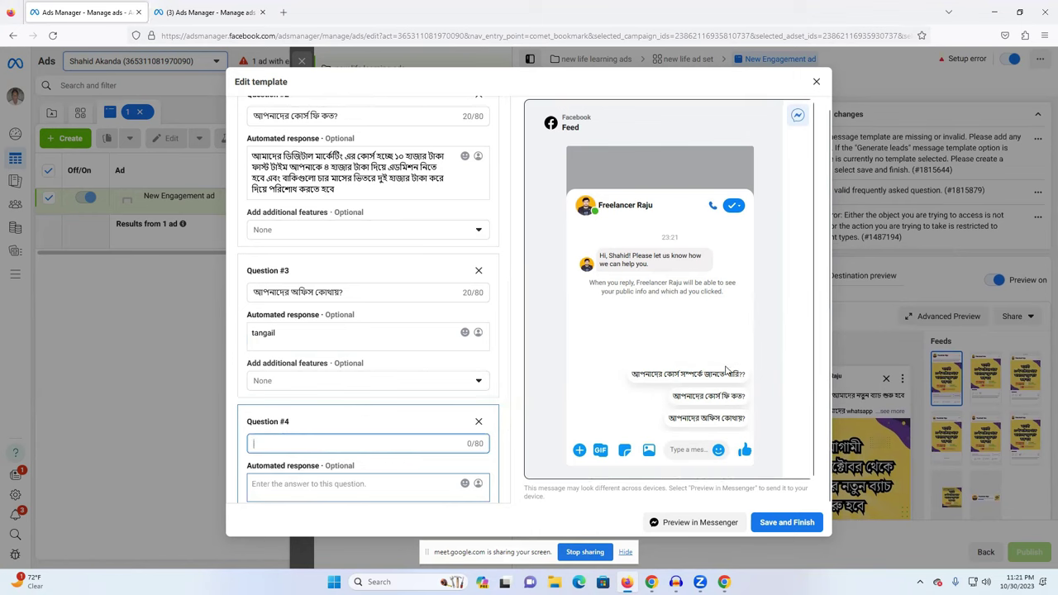
{"action": "scroll", "coordinate": [330, 418], "scroll_direction": "down", "scroll_amount": 2}
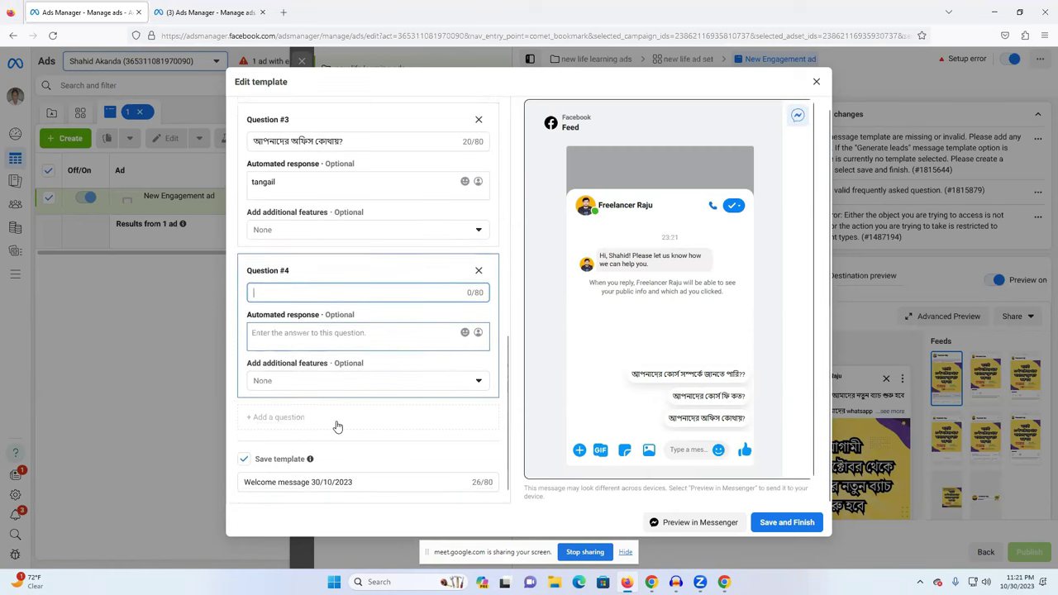
Remove the empty Question #4 from the message template, then save and finish the template.
{"action": "scroll", "coordinate": [507, 406], "scroll_direction": "up", "scroll_amount": 1}
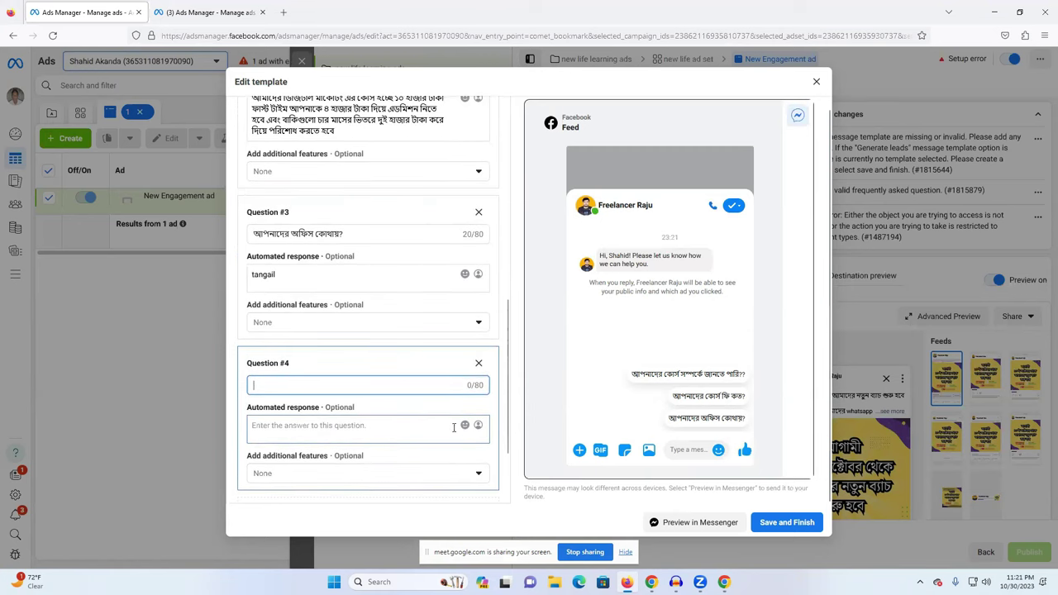
{"action": "left_click", "coordinate": [478, 365]}
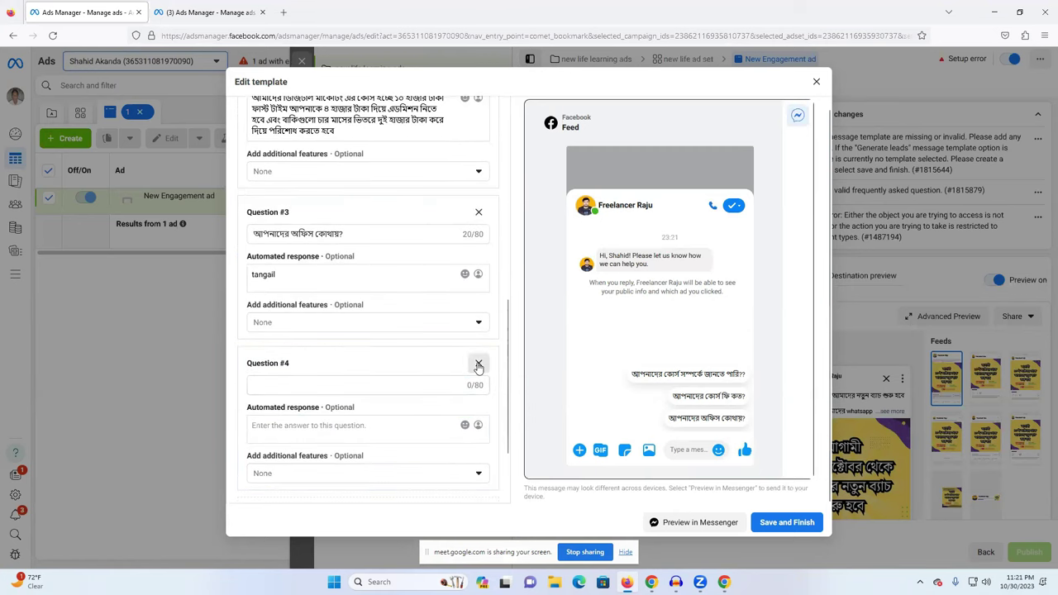
{"action": "left_click", "coordinate": [771, 521]}
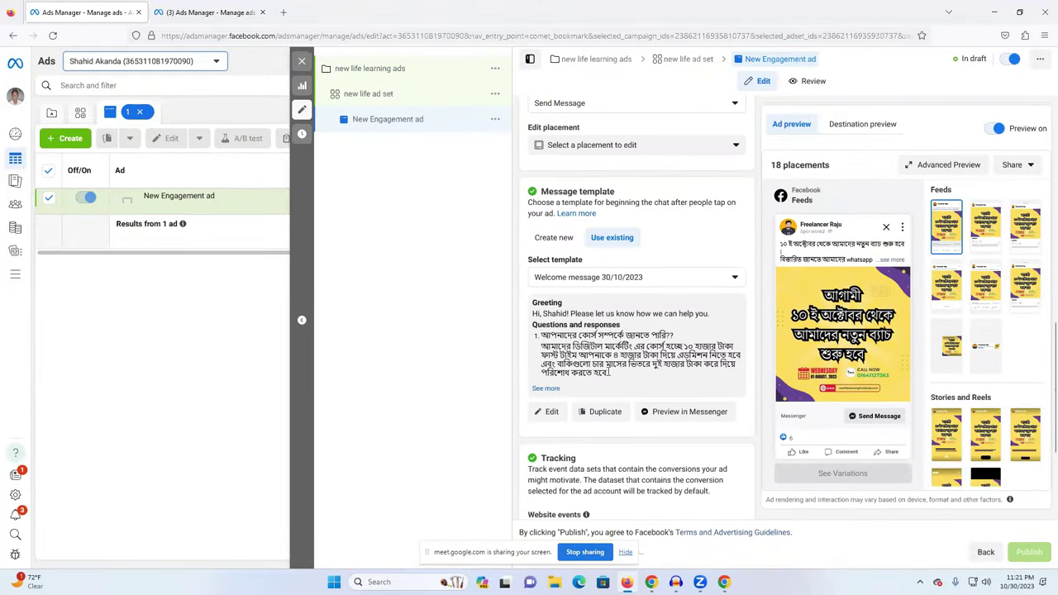
Review the New Engagement ad's identity, setup, message template and tracking sections along with the verification error before publishing.
{"action": "scroll", "coordinate": [705, 340], "scroll_direction": "down", "scroll_amount": 1}
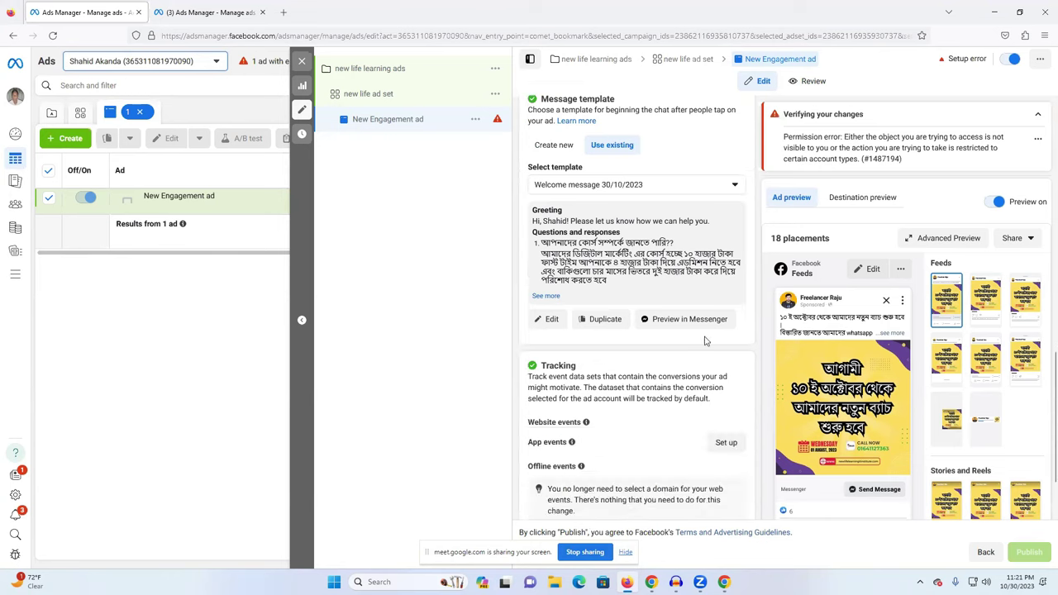
{"action": "scroll", "coordinate": [491, 326], "scroll_direction": "down", "scroll_amount": 1}
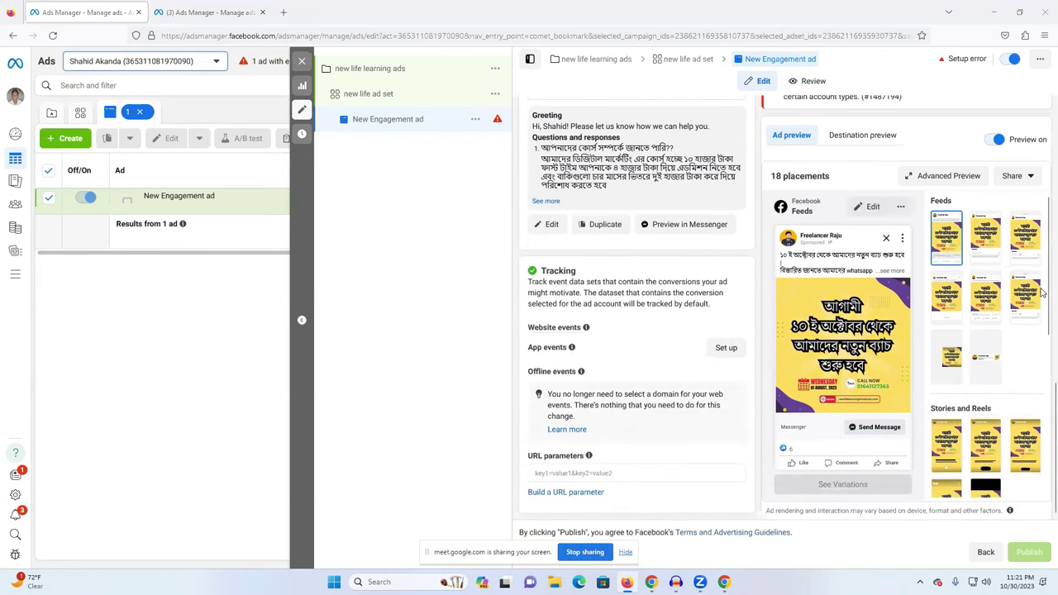
{"action": "scroll", "coordinate": [486, 392], "scroll_direction": "up", "scroll_amount": 4}
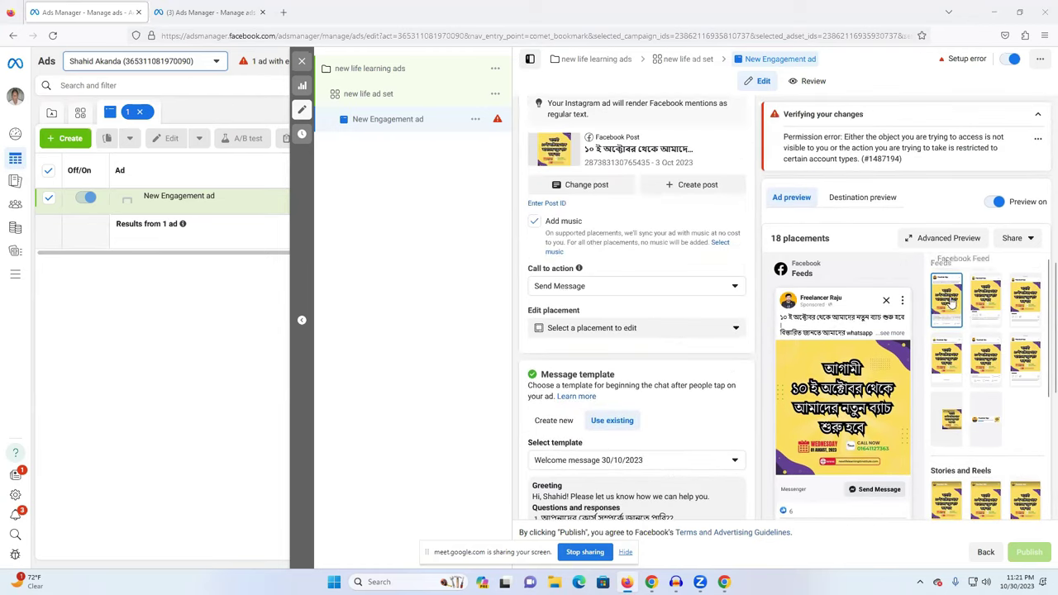
{"action": "scroll", "coordinate": [678, 263], "scroll_direction": "up", "scroll_amount": 5}
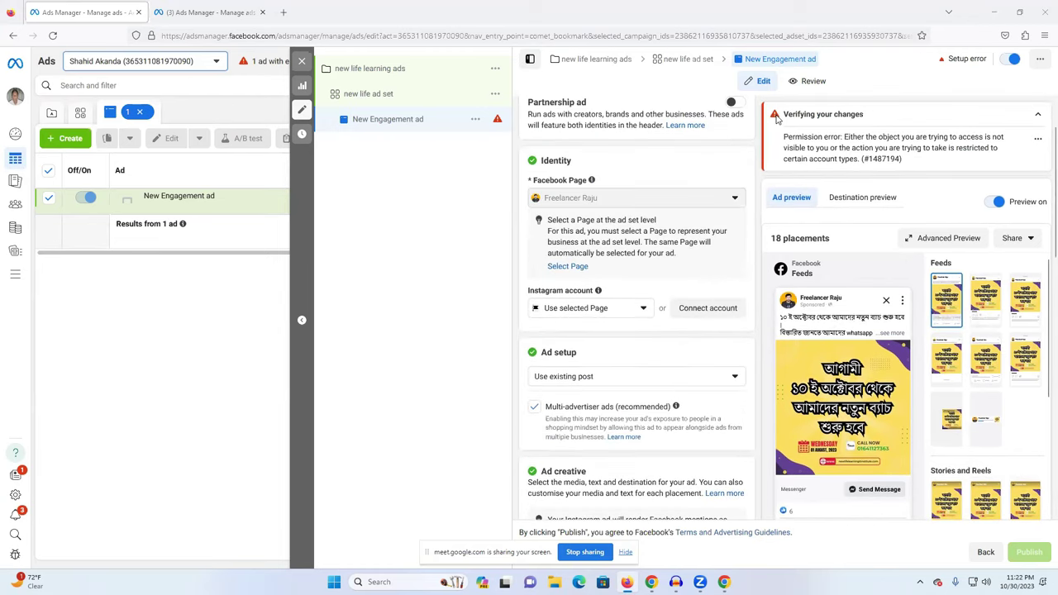
{"action": "scroll", "coordinate": [890, 303], "scroll_direction": "down", "scroll_amount": 2}
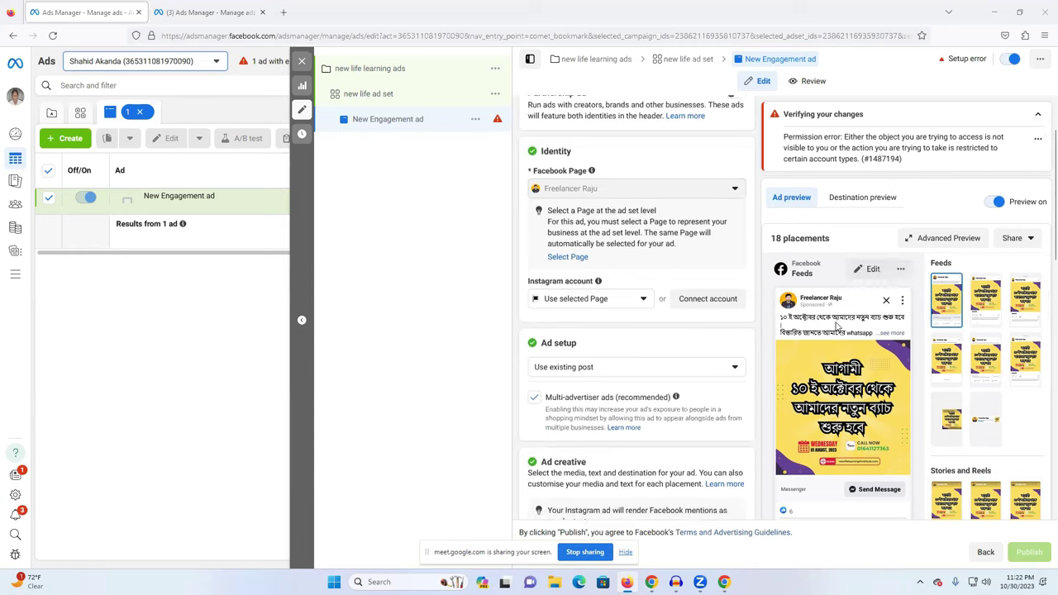
{"action": "scroll", "coordinate": [890, 302], "scroll_direction": "down", "scroll_amount": 4}
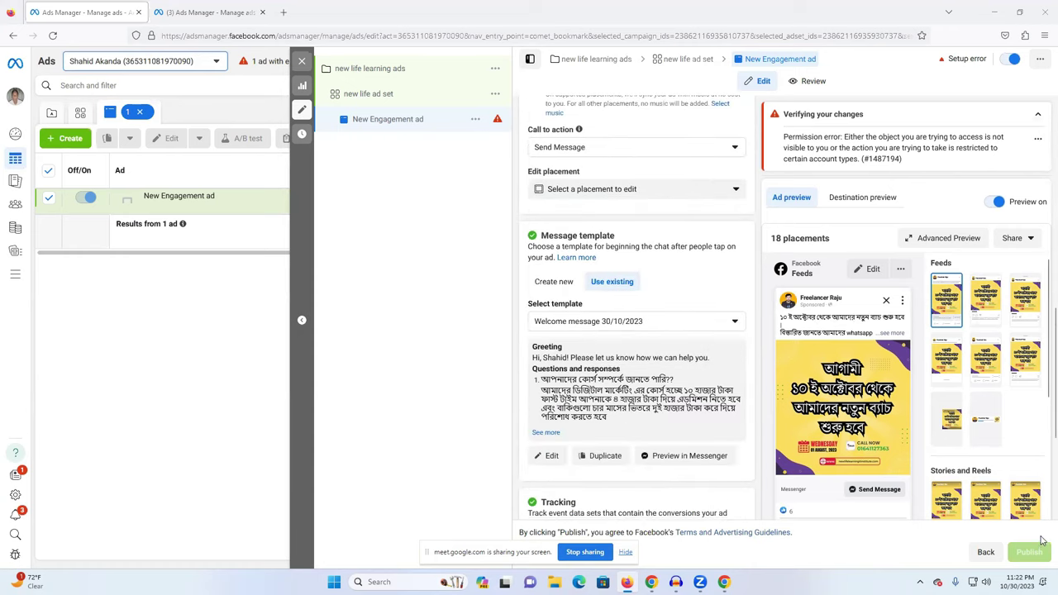
{"action": "mouse_move", "coordinate": [1031, 552]}
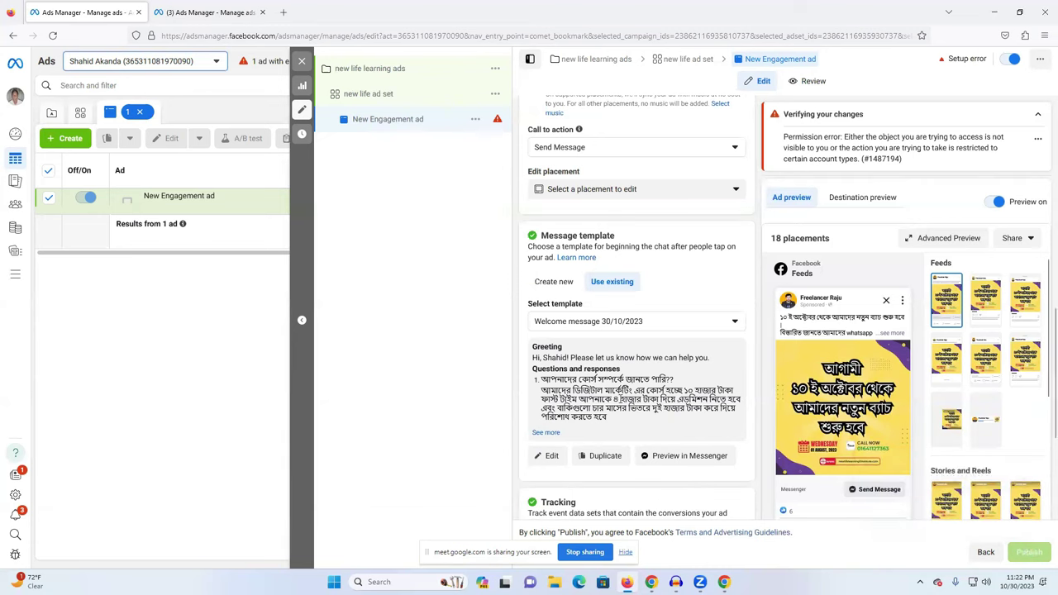
Close the ad editor, clear the selected ad, ad set and campaign, and show the full campaigns list.
{"action": "left_click", "coordinate": [300, 65]}
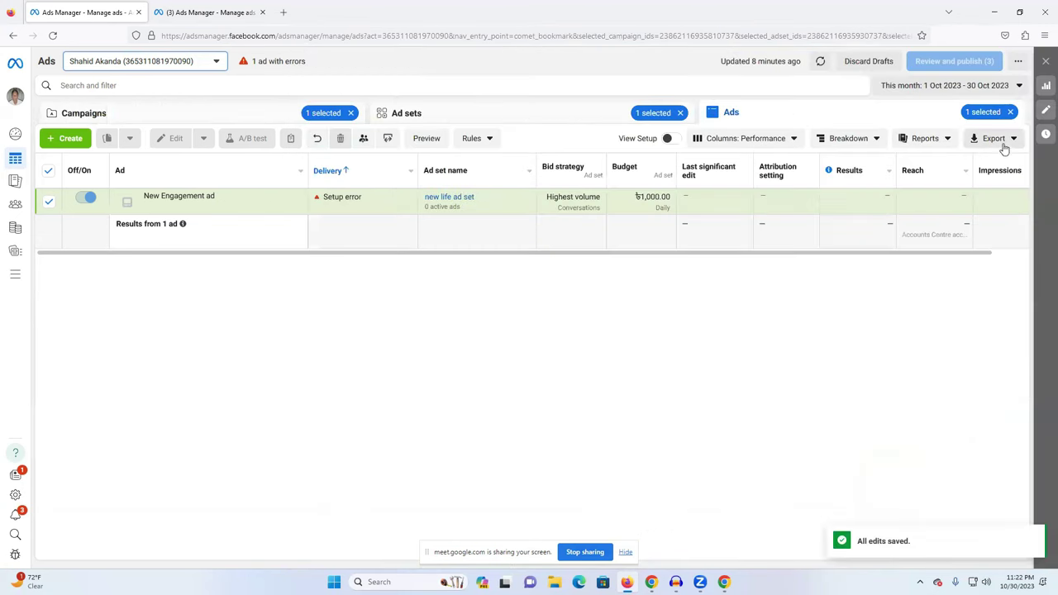
{"action": "left_click", "coordinate": [1010, 112]}
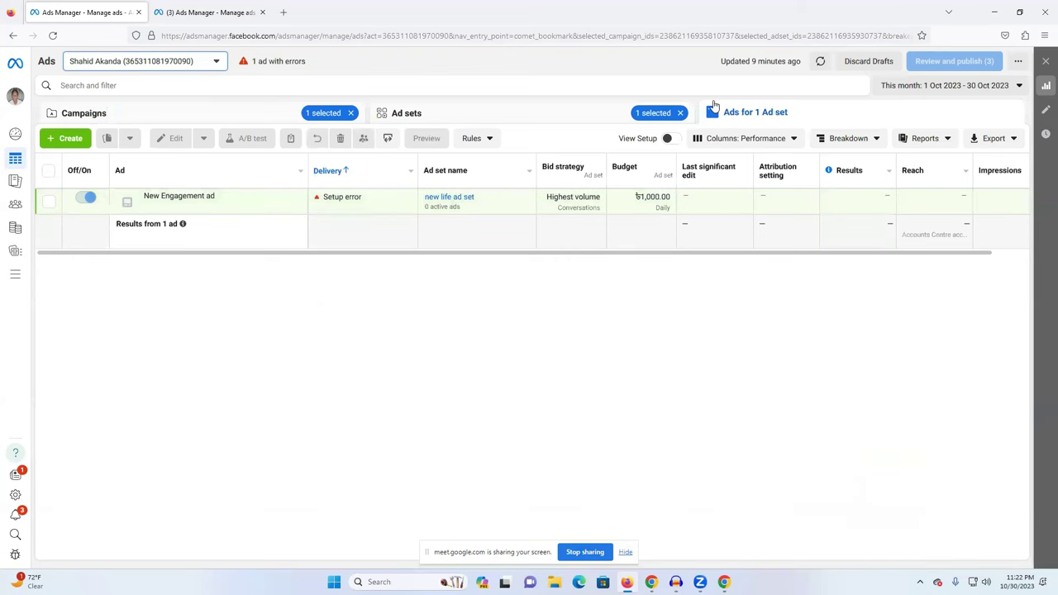
{"action": "left_click", "coordinate": [680, 113]}
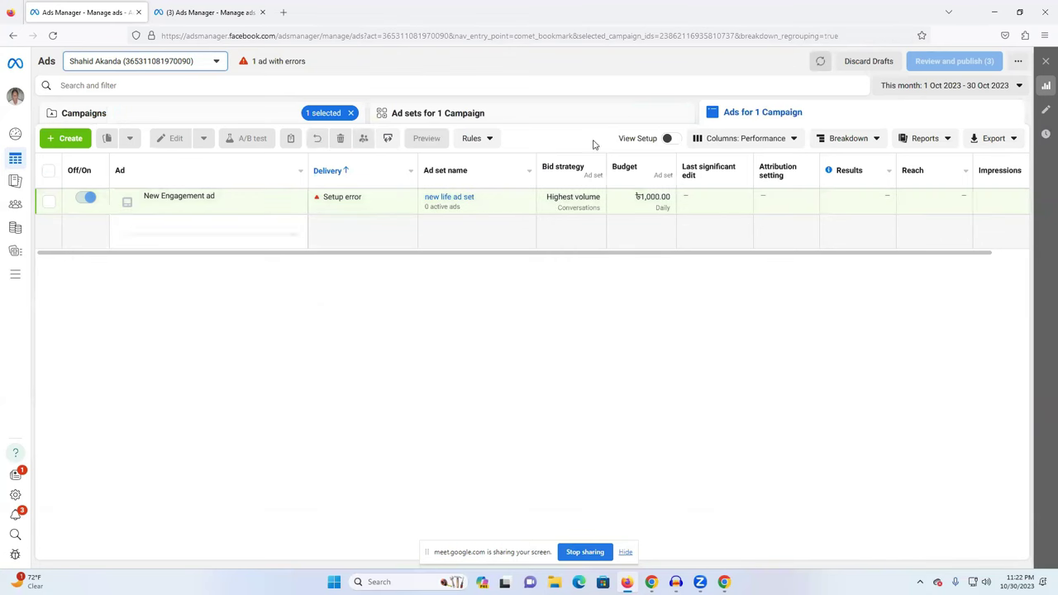
{"action": "left_click", "coordinate": [349, 113]}
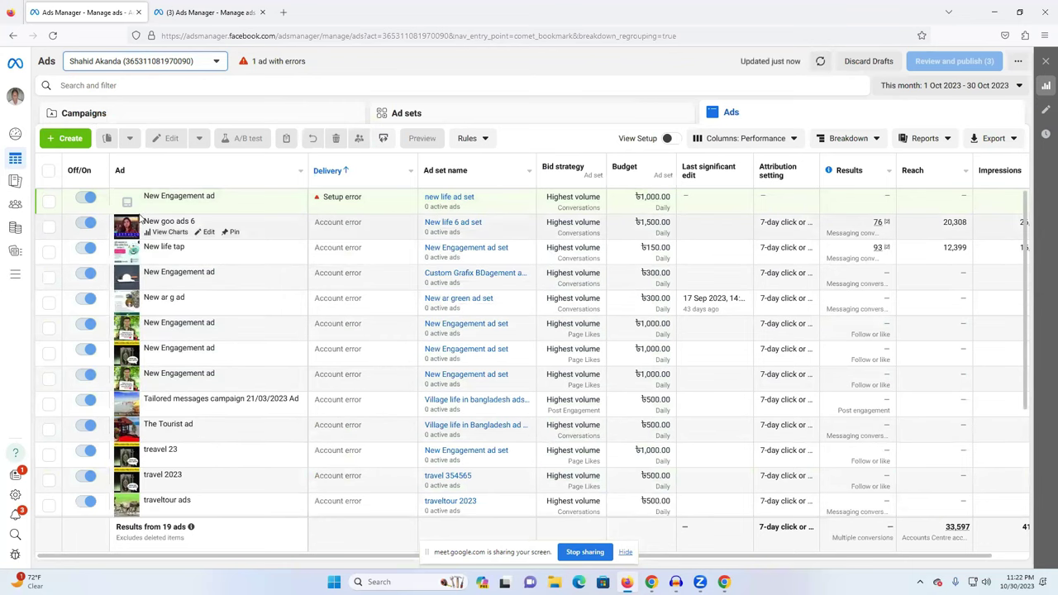
{"action": "left_click", "coordinate": [177, 116]}
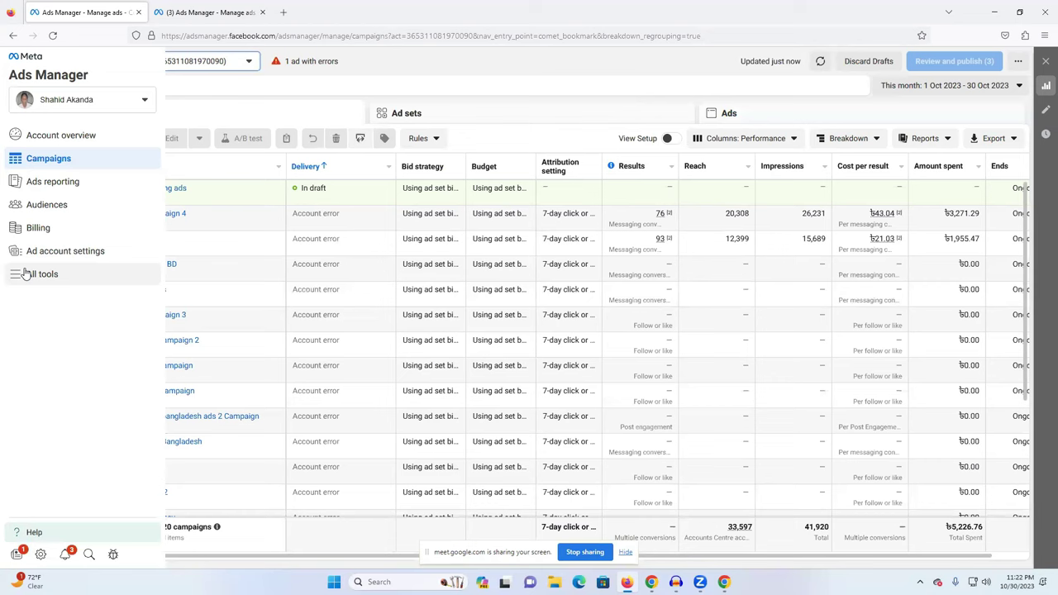
Open the ad account's billing, check the current balance in the payment activity, and go to the payment settings.
{"action": "left_click", "coordinate": [37, 231]}
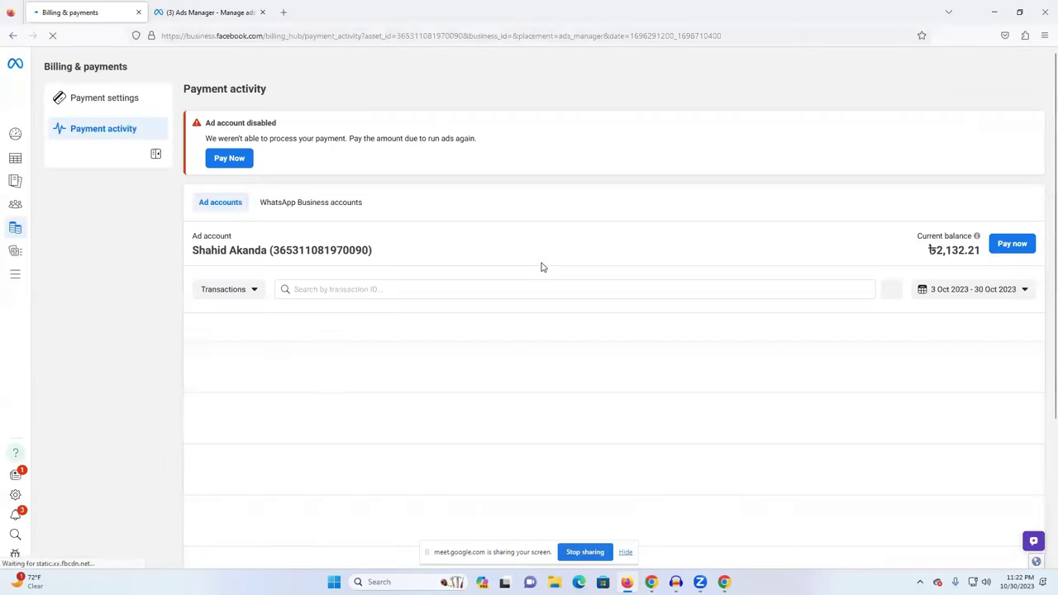
{"action": "double_click", "coordinate": [945, 257]}
{"action": "left_click", "coordinate": [807, 259]}
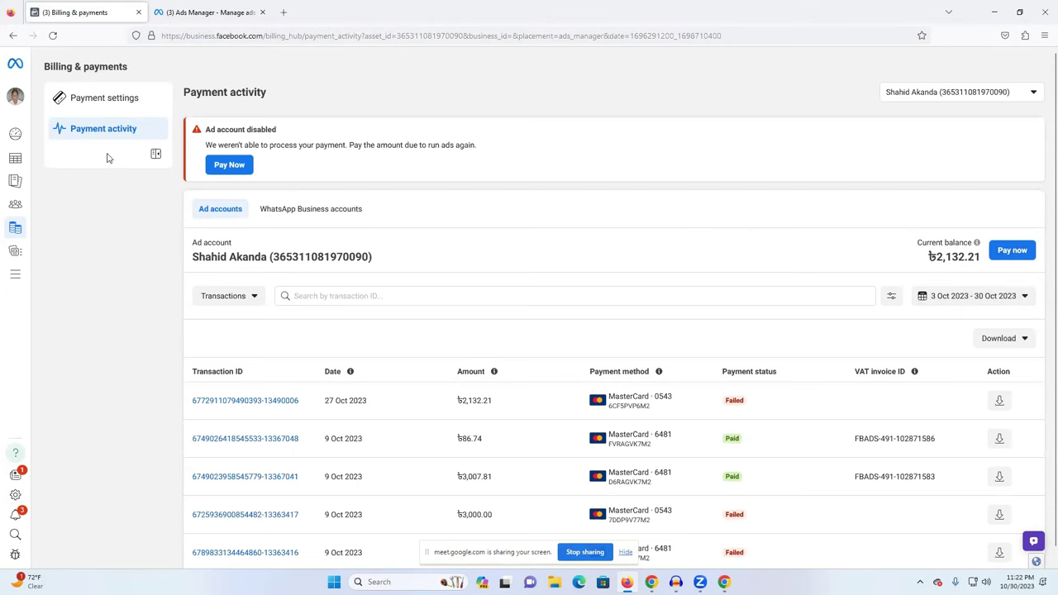
{"action": "left_click", "coordinate": [110, 100]}
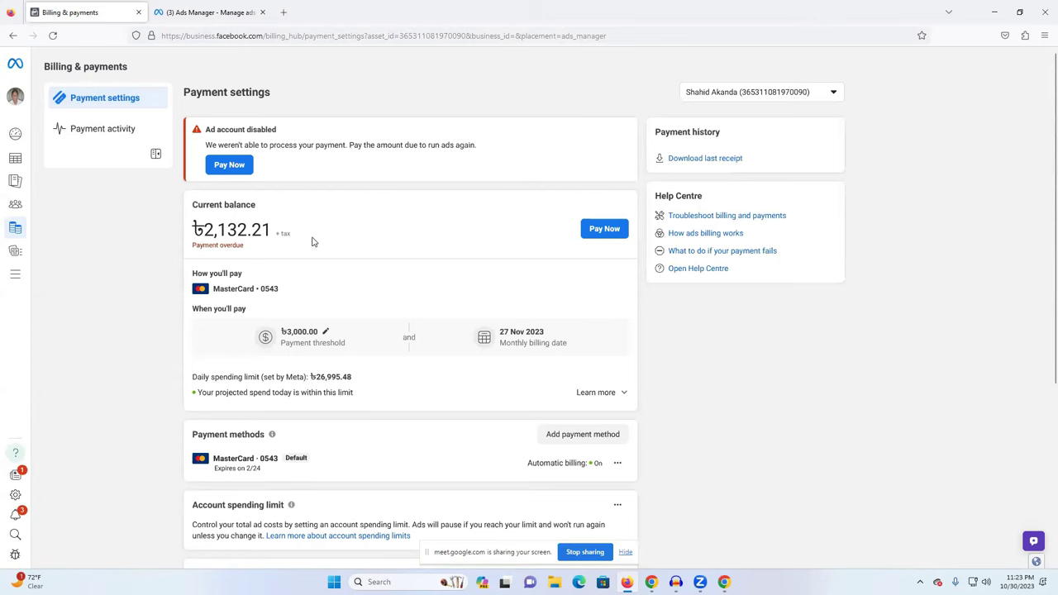
Start adding a debit or credit card as payment method, go through the empty name, number and expiry fields, and close the form unsaved.
{"action": "scroll", "coordinate": [311, 239], "scroll_direction": "down", "scroll_amount": 1}
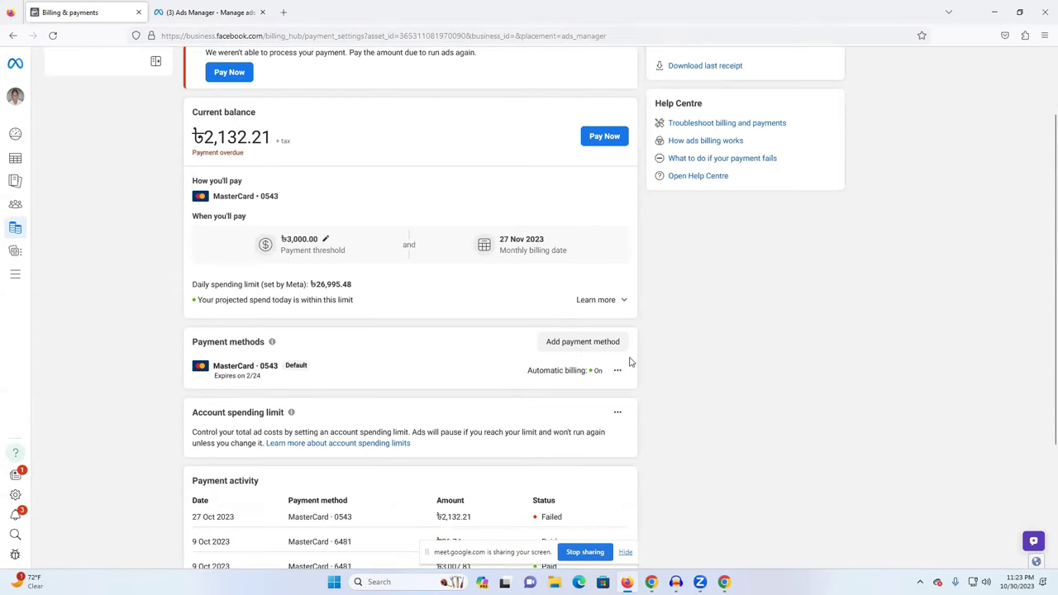
{"action": "left_click", "coordinate": [561, 347]}
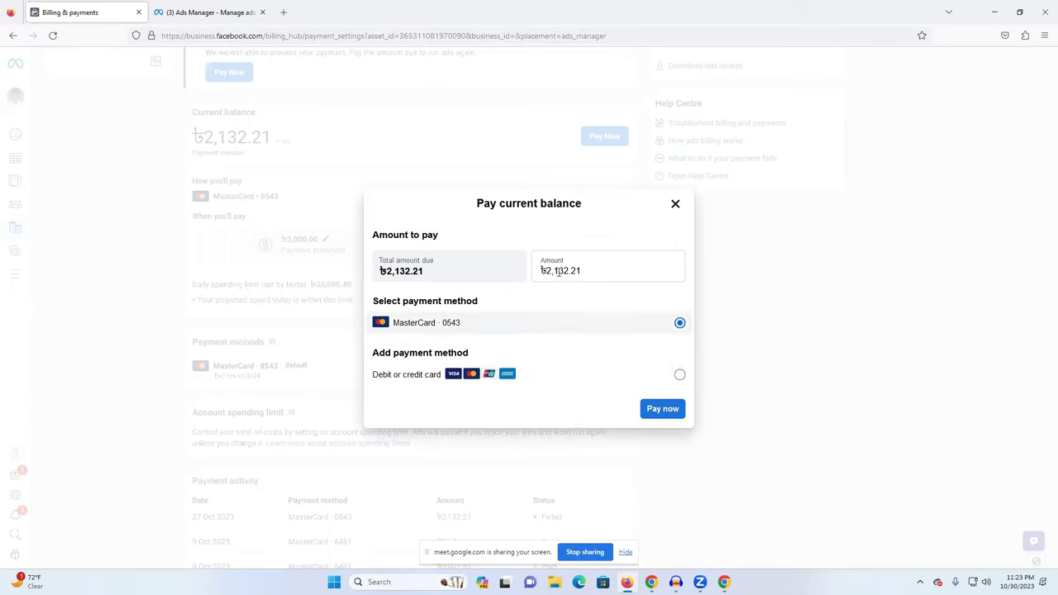
{"action": "left_click", "coordinate": [567, 382]}
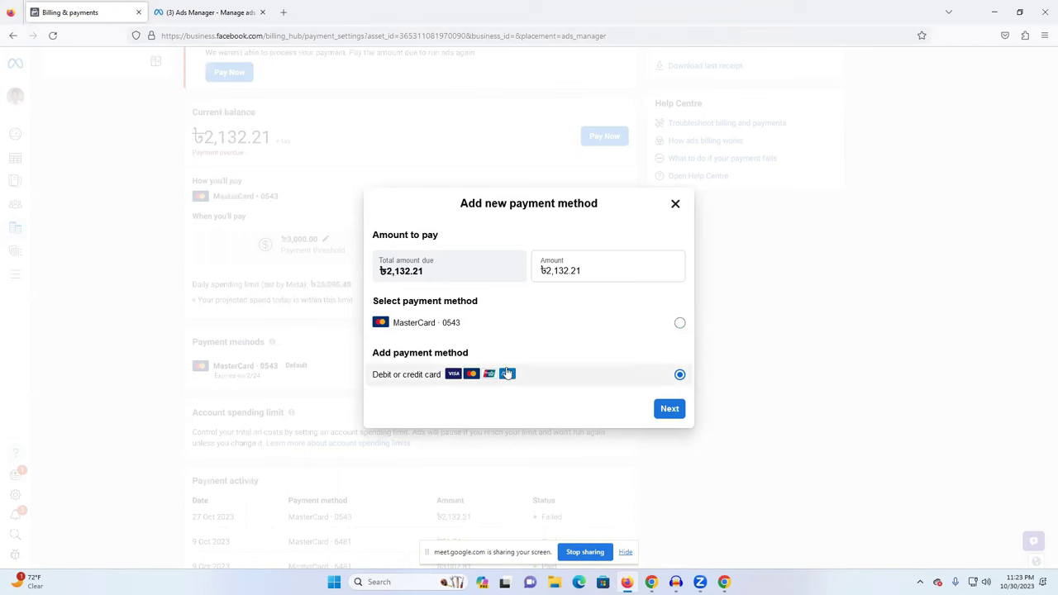
{"action": "left_click", "coordinate": [678, 415]}
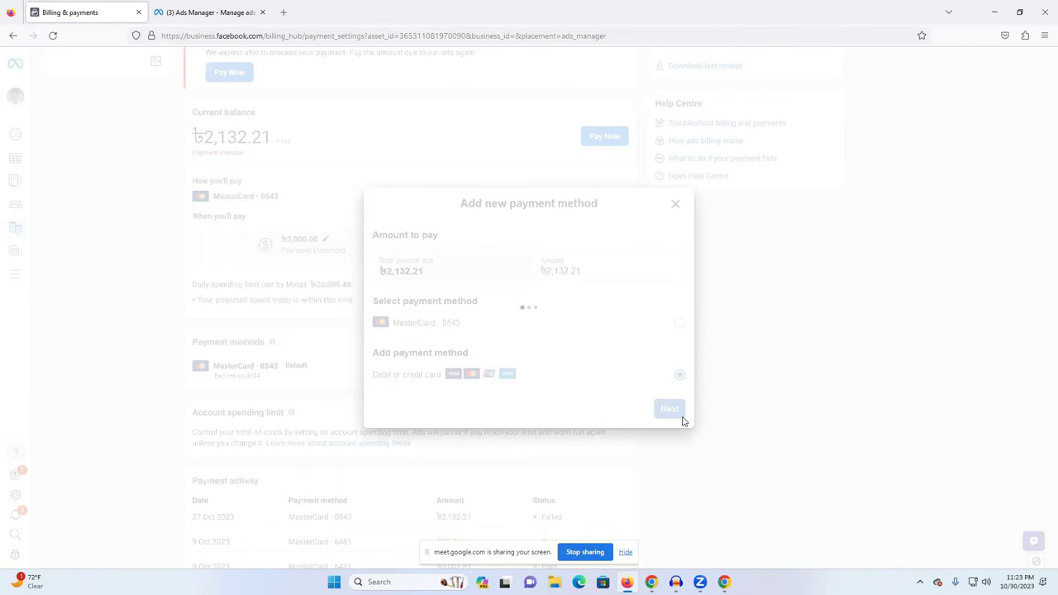
{"action": "left_click", "coordinate": [407, 259]}
{"action": "left_click", "coordinate": [444, 299]}
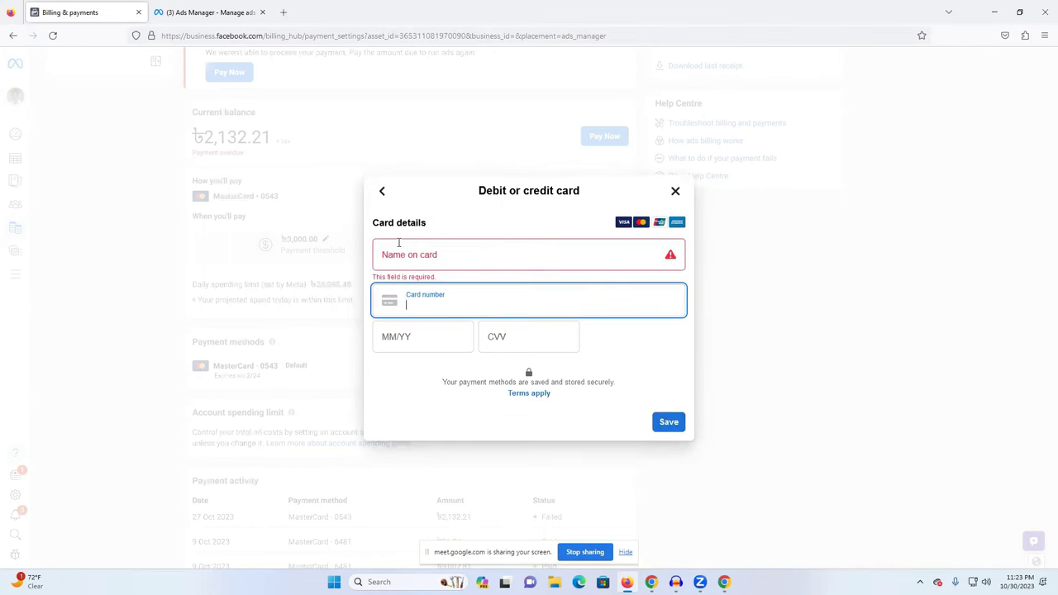
{"action": "left_click", "coordinate": [413, 345]}
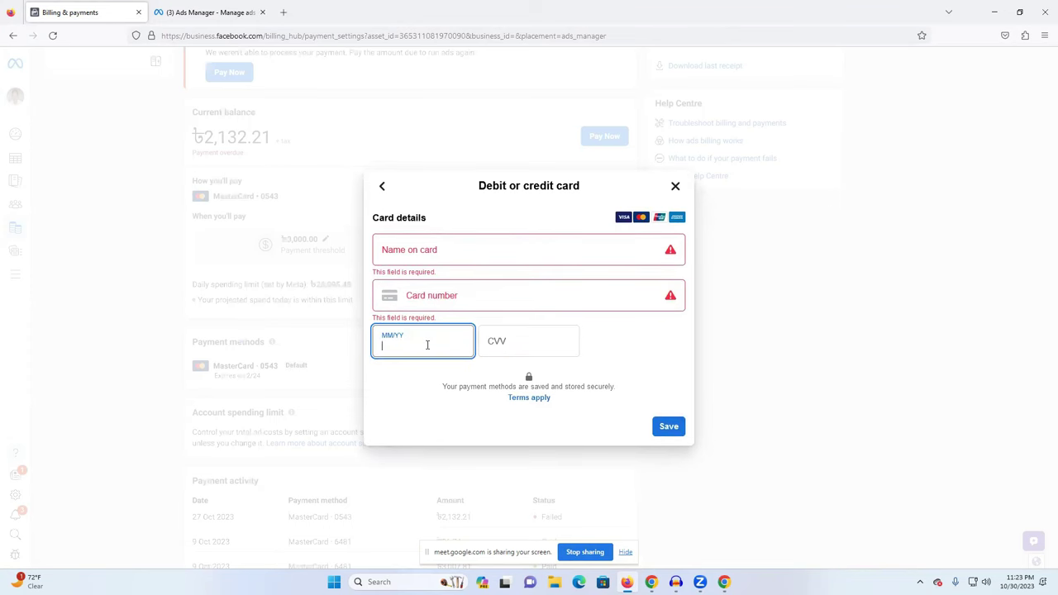
{"action": "left_click", "coordinate": [675, 186]}
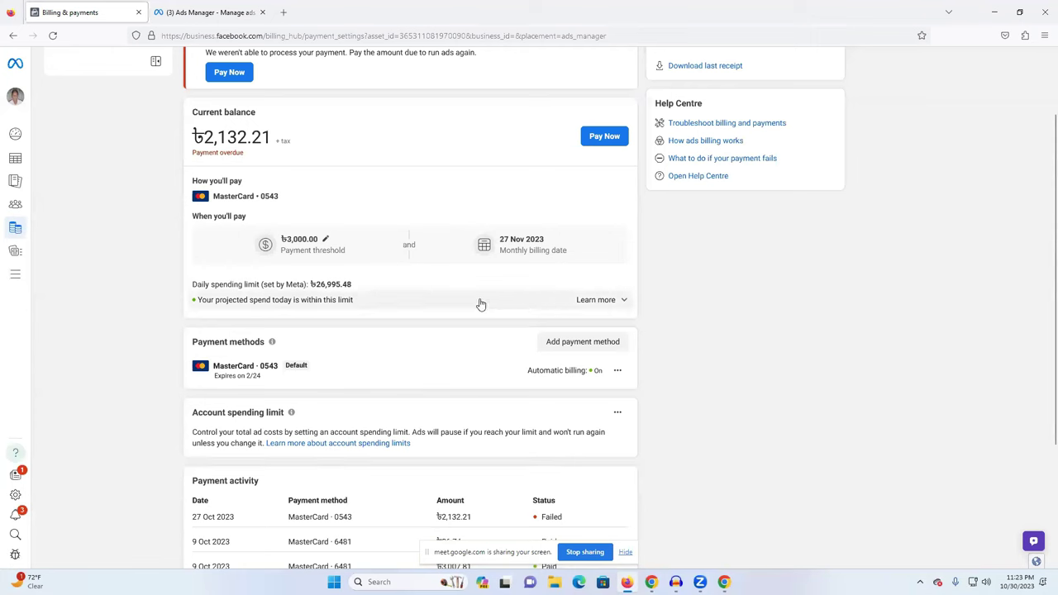
Examine the payment threshold and the monthly billing date in the payment settings.
{"action": "scroll", "coordinate": [482, 344], "scroll_direction": "up", "scroll_amount": 1}
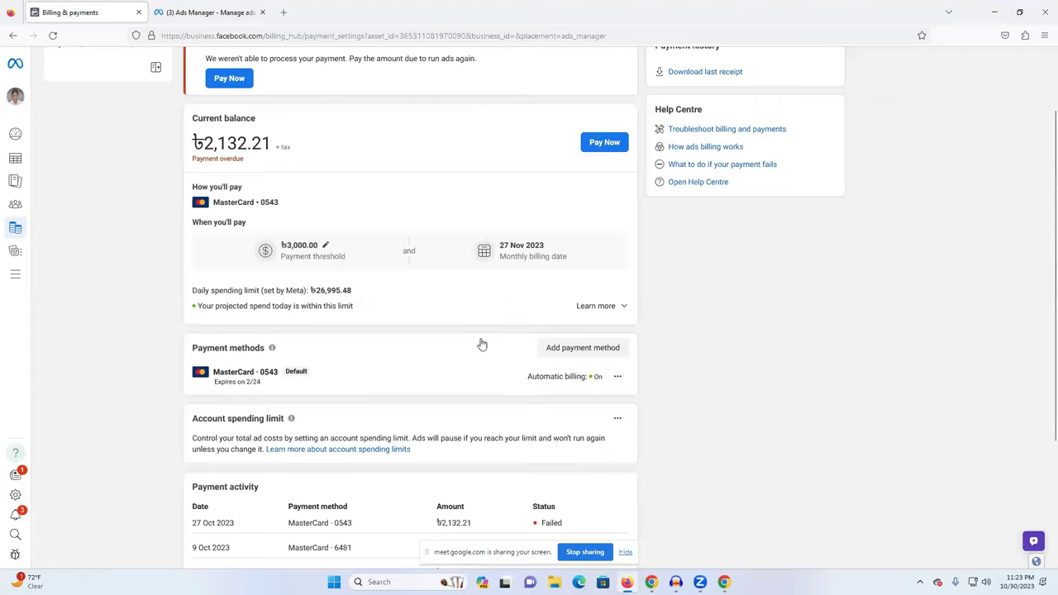
{"action": "scroll", "coordinate": [482, 344], "scroll_direction": "up", "scroll_amount": 1}
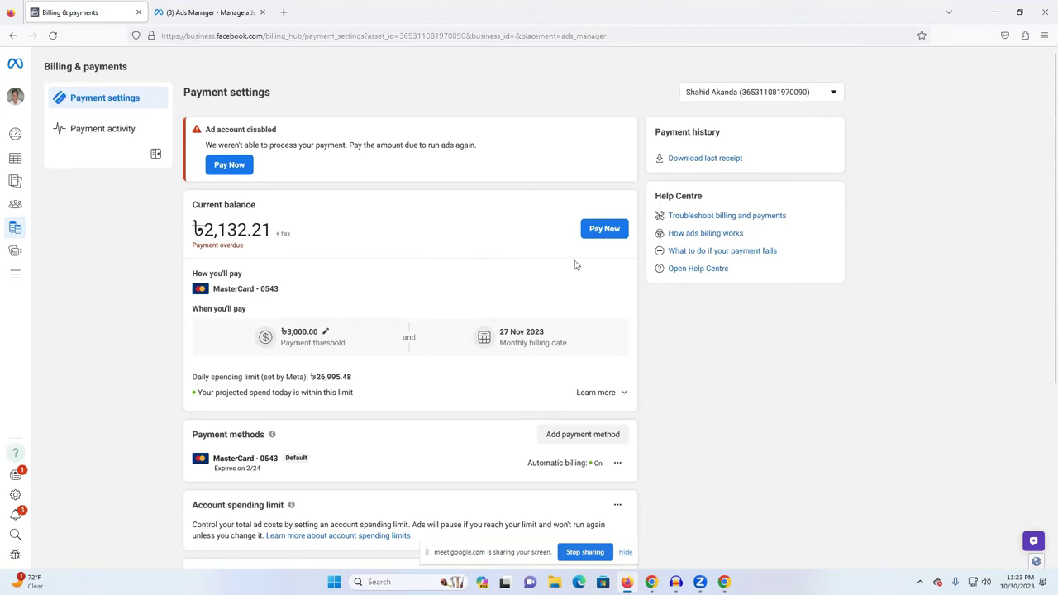
{"action": "left_click_drag", "start_coordinate": [275, 331], "coordinate": [339, 331]}
{"action": "left_click", "coordinate": [165, 323]}
{"action": "left_click_drag", "start_coordinate": [284, 333], "coordinate": [321, 333]}
{"action": "left_click", "coordinate": [139, 332]}
{"action": "double_click", "coordinate": [285, 331]}
{"action": "double_click", "coordinate": [296, 332]}
{"action": "left_click", "coordinate": [204, 338]}
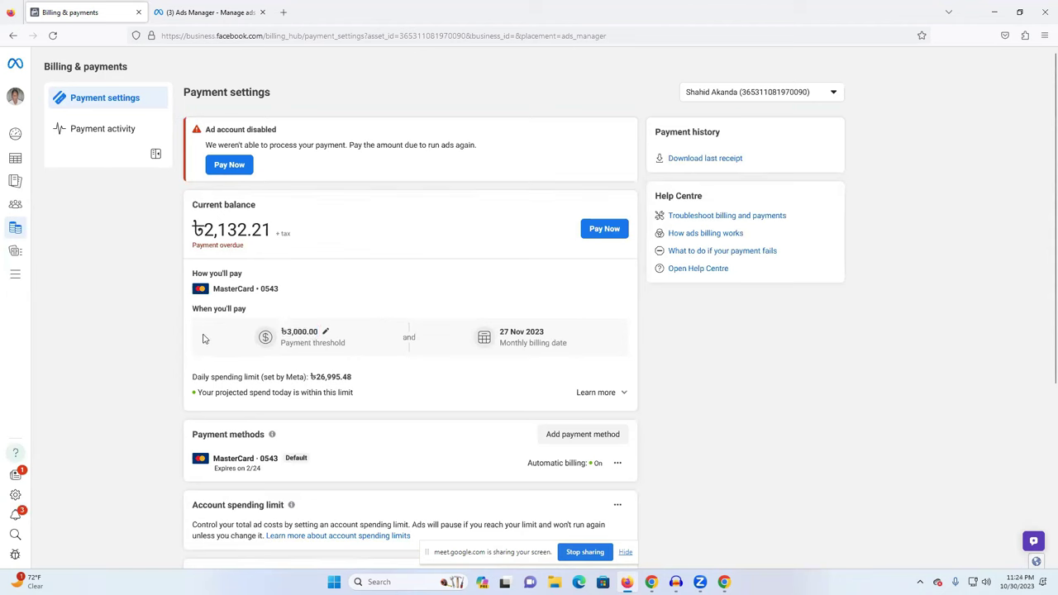
{"action": "triple_click", "coordinate": [326, 346]}
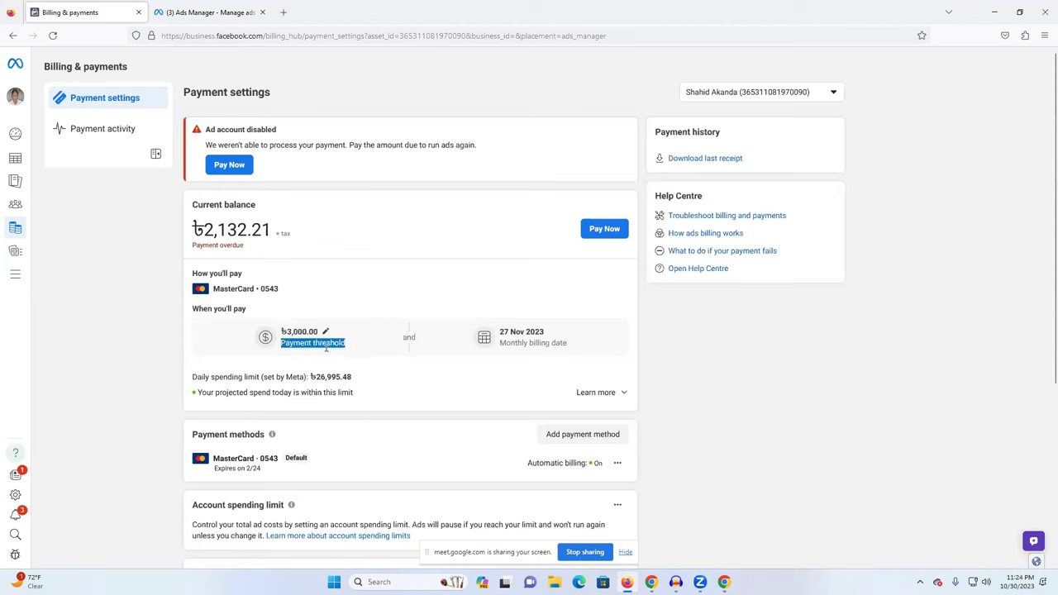
{"action": "triple_click", "coordinate": [525, 330]}
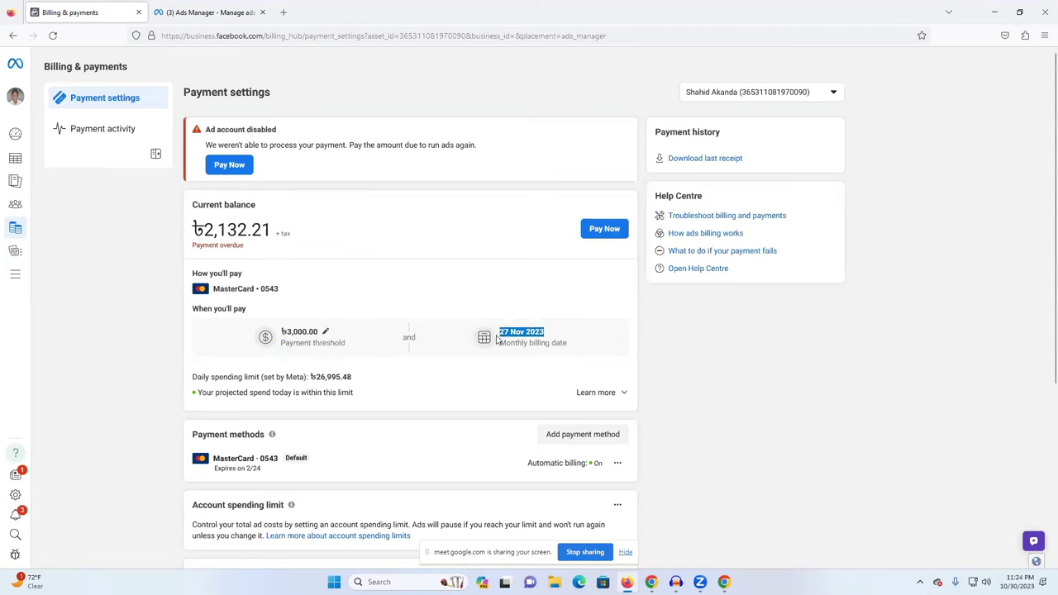
{"action": "triple_click", "coordinate": [533, 335]}
Read the notice at the head of the payment settings about the disabled ad account and the amount due.
{"action": "triple_click", "coordinate": [220, 129]}
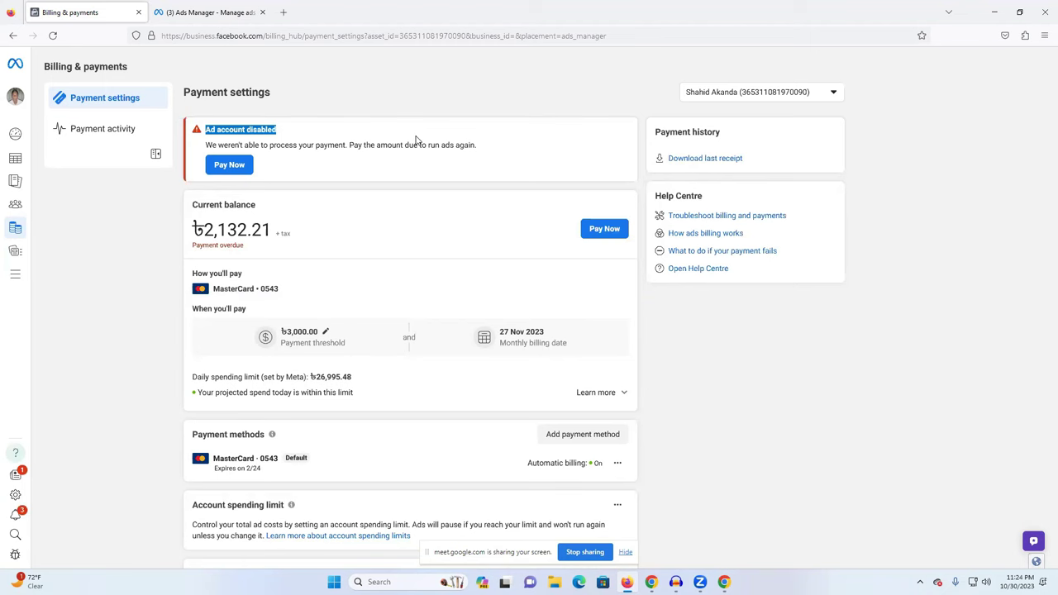
{"action": "triple_click", "coordinate": [296, 158]}
{"action": "triple_click", "coordinate": [324, 142]}
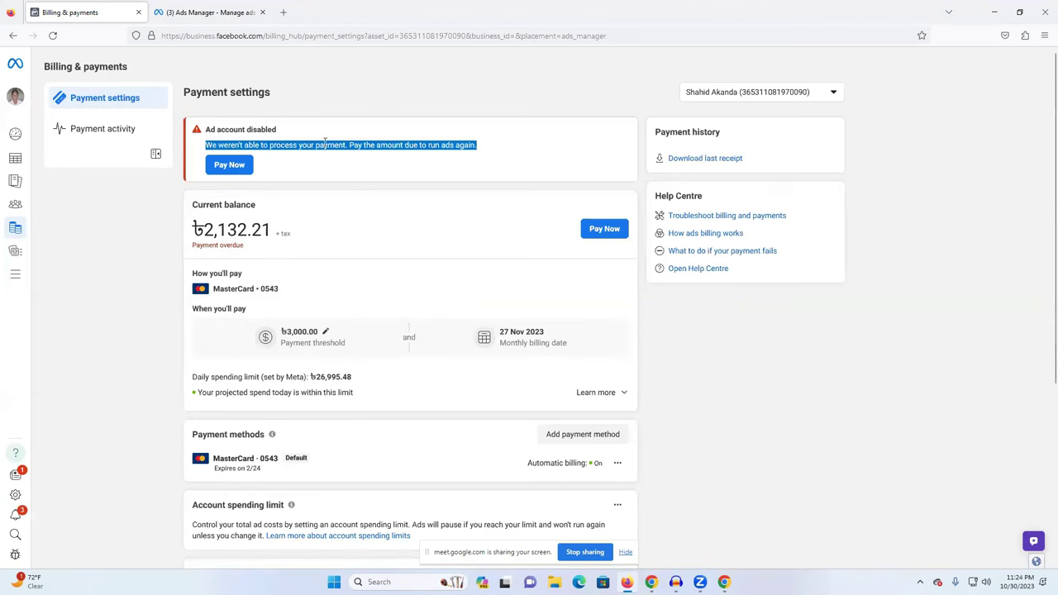
{"action": "left_click", "coordinate": [372, 151]}
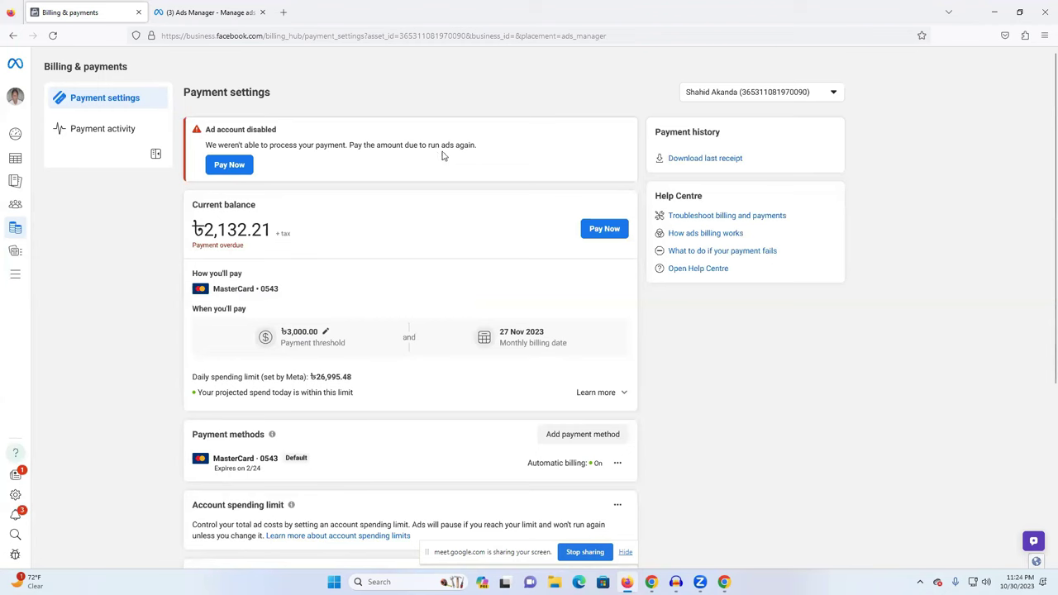
{"action": "triple_click", "coordinate": [393, 147]}
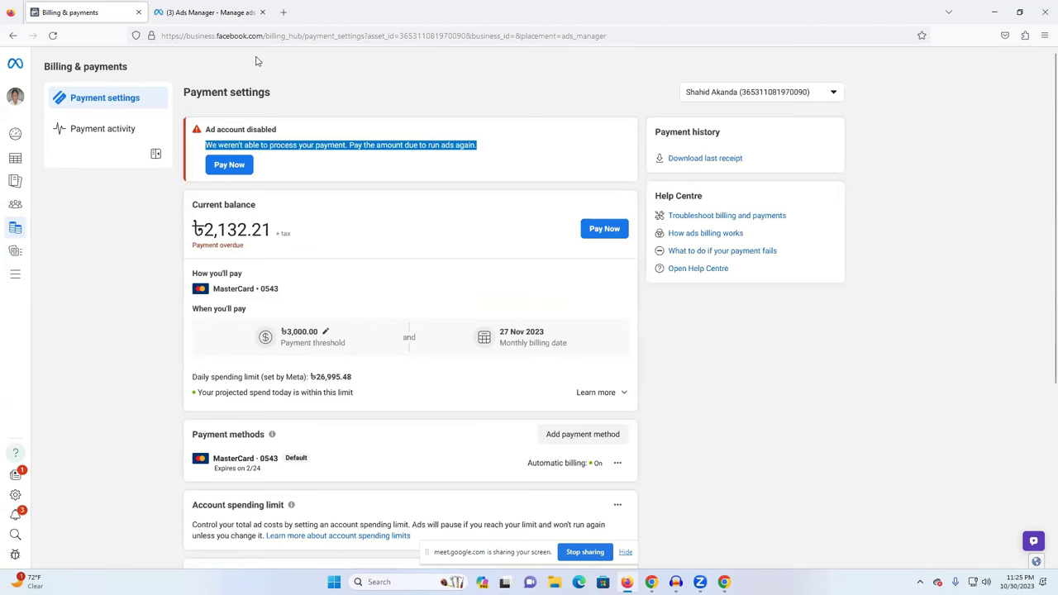
Close the spare Ads Manager tab and go from the payment settings to the ad account's campaigns list.
{"action": "left_click", "coordinate": [236, 7]}
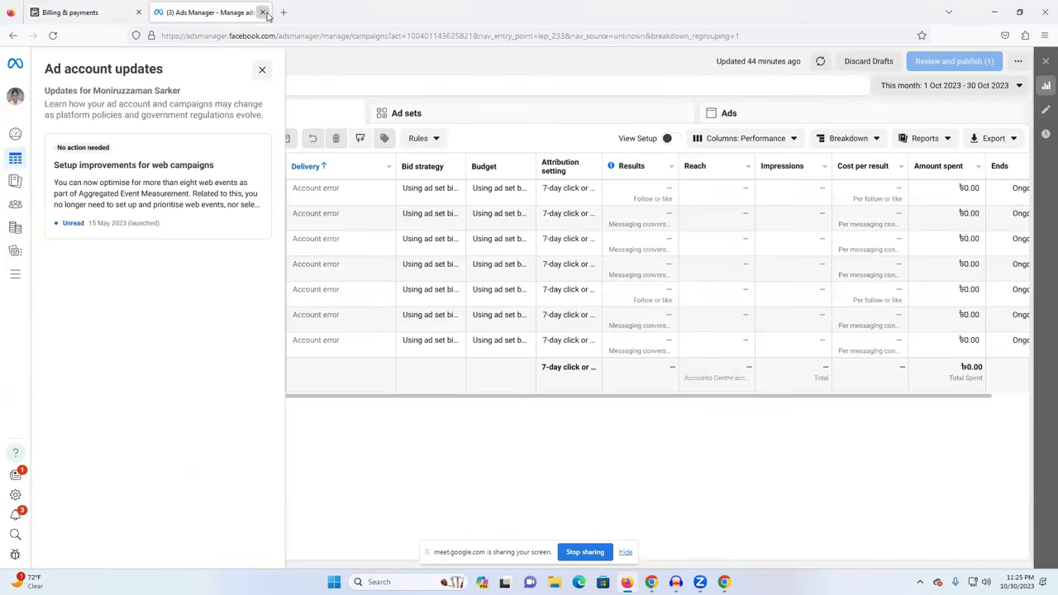
{"action": "left_click", "coordinate": [262, 11]}
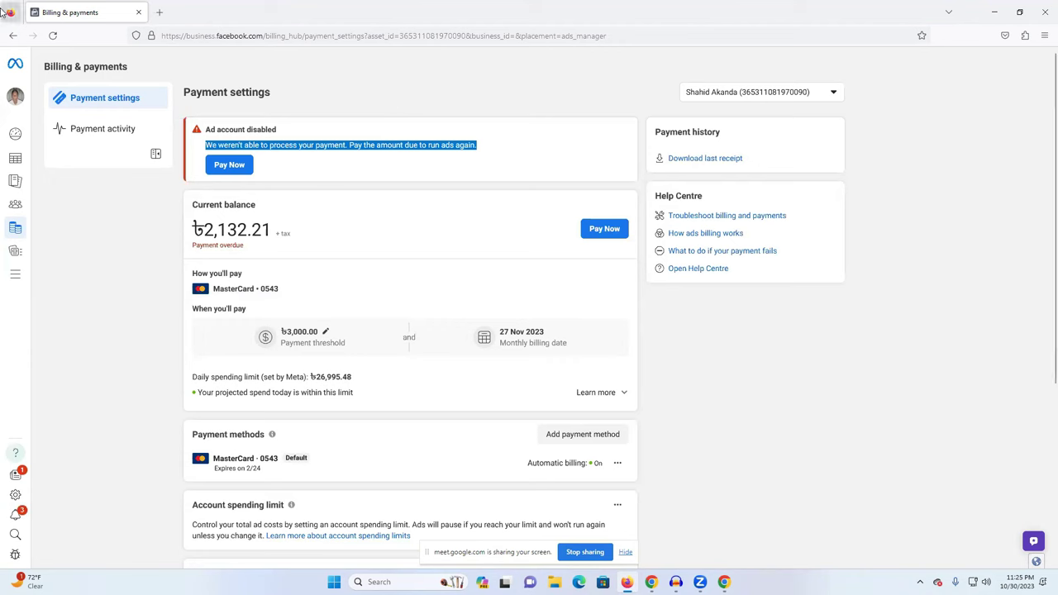
{"action": "mouse_move", "coordinate": [18, 157]}
{"action": "left_click", "coordinate": [62, 159]}
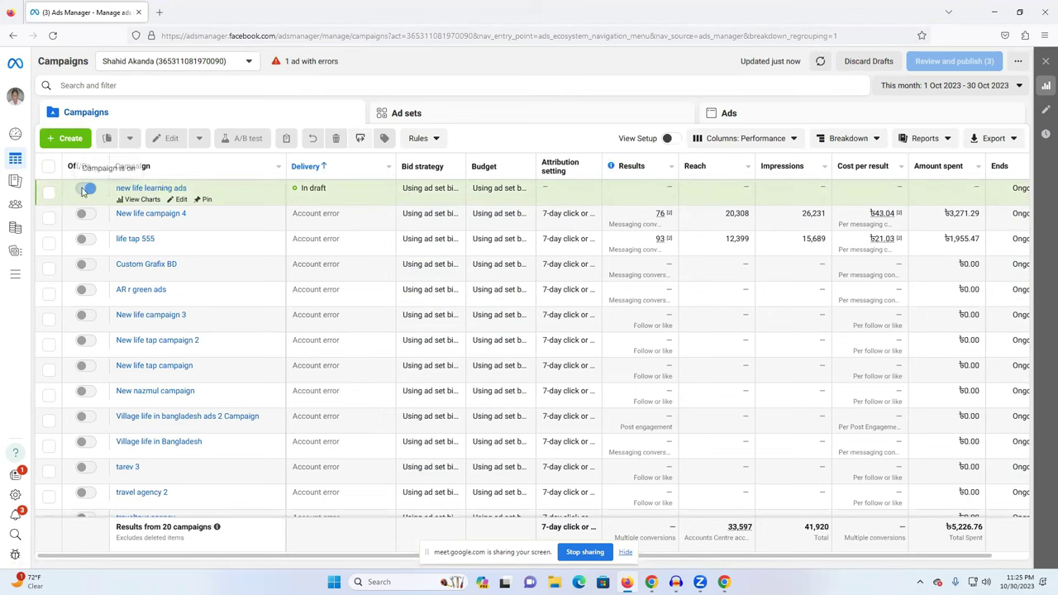
Try to switch off the draft campaign new life learning ads, and clear the campaign selection.
{"action": "left_click", "coordinate": [83, 191]}
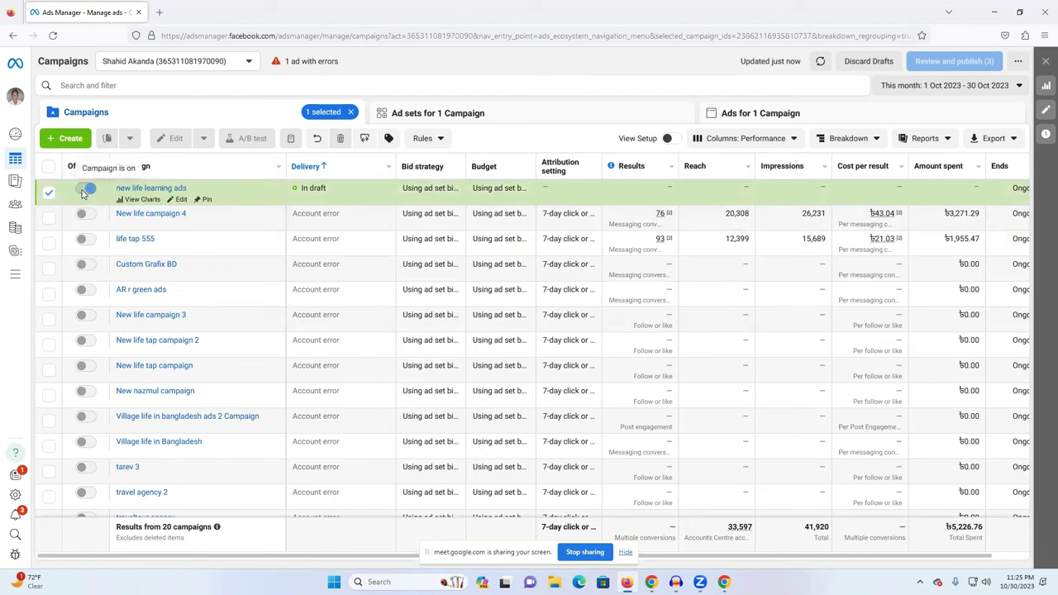
{"action": "mouse_move", "coordinate": [2, 191]}
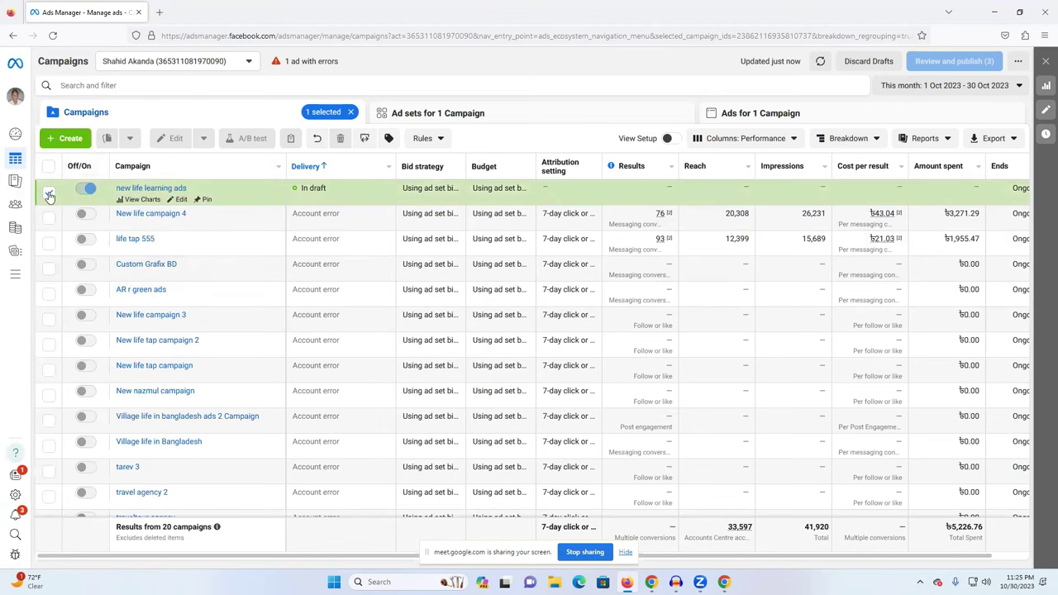
{"action": "mouse_move", "coordinate": [342, 139]}
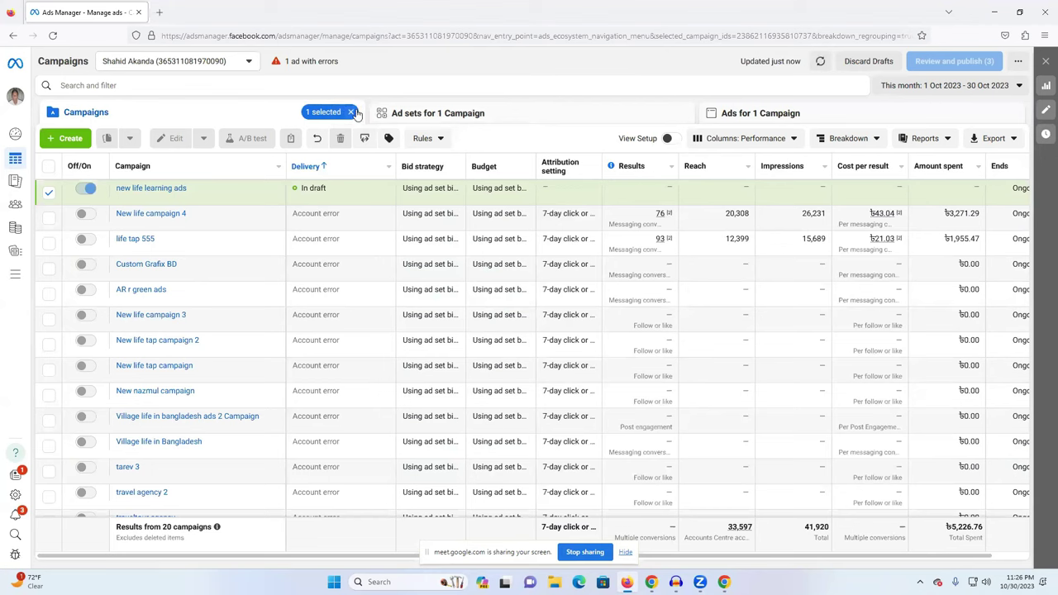
{"action": "left_click", "coordinate": [351, 112]}
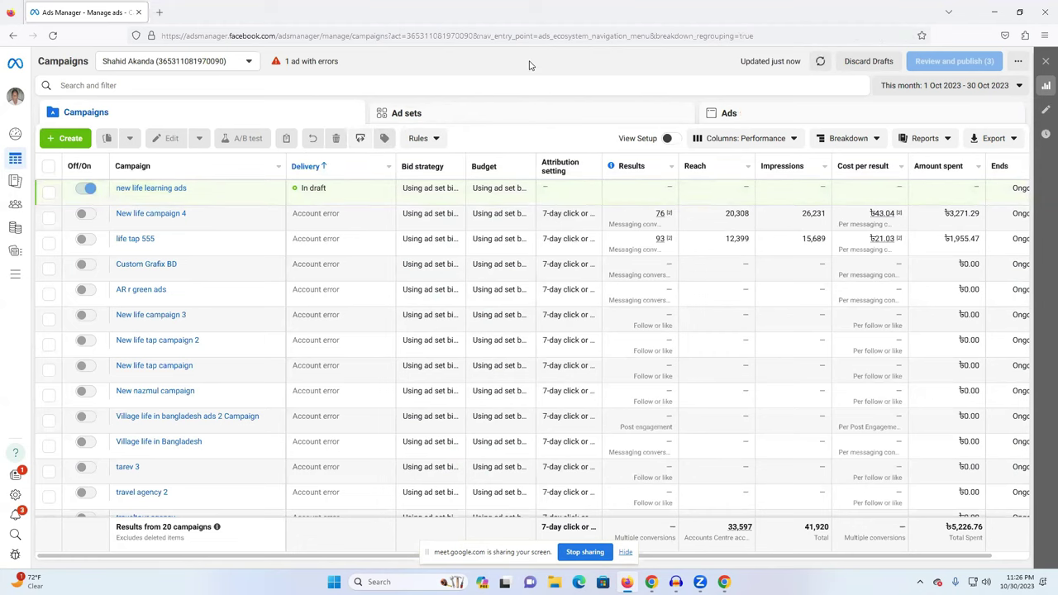
Look through the unfiltered ad sets and ads of the whole account and return to the campaigns list.
{"action": "left_click", "coordinate": [503, 107]}
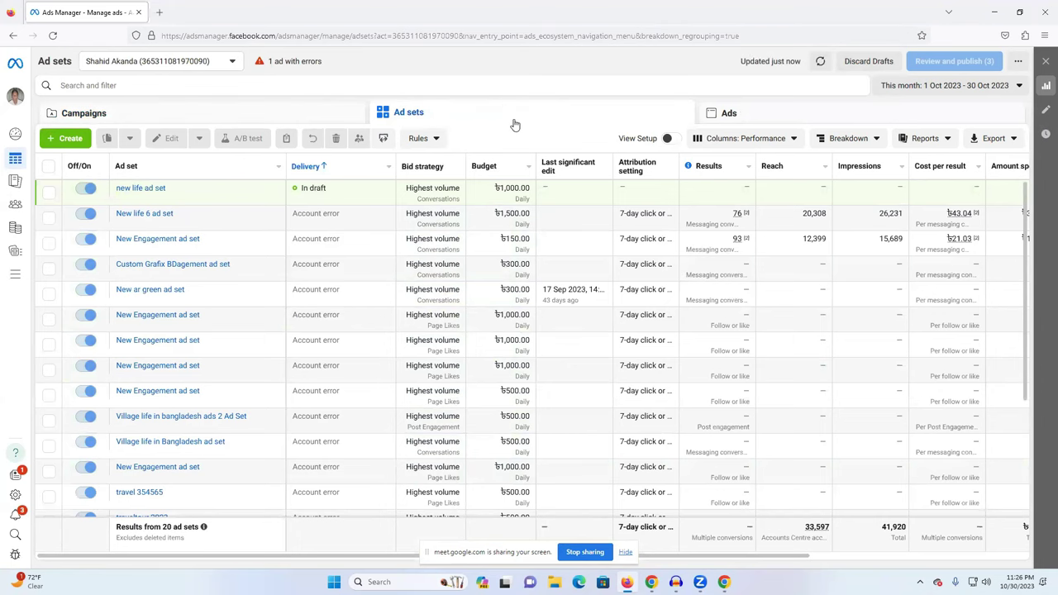
{"action": "left_click", "coordinate": [293, 108]}
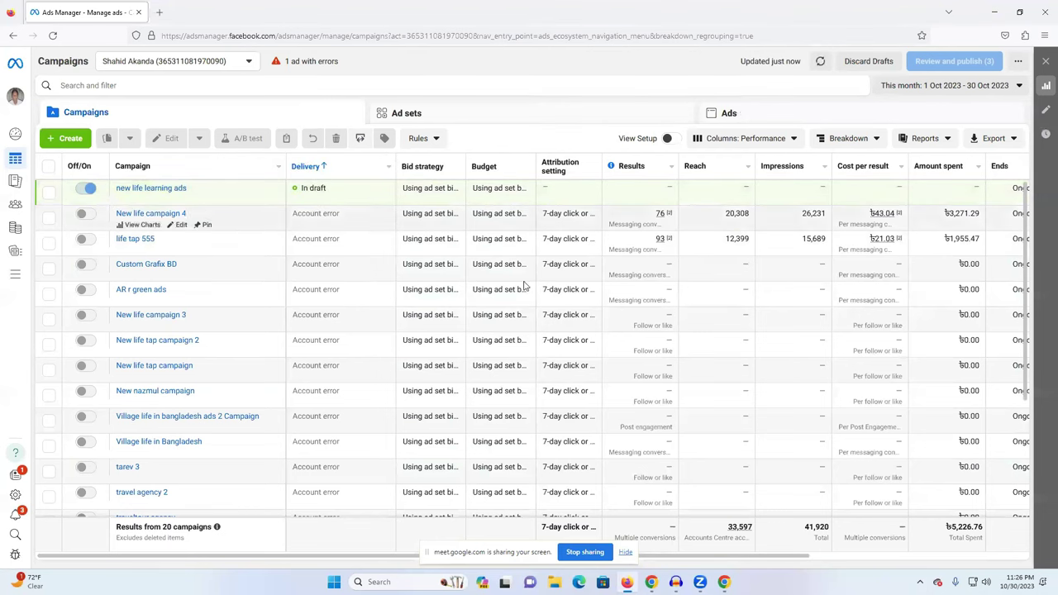
{"action": "left_click", "coordinate": [105, 191]}
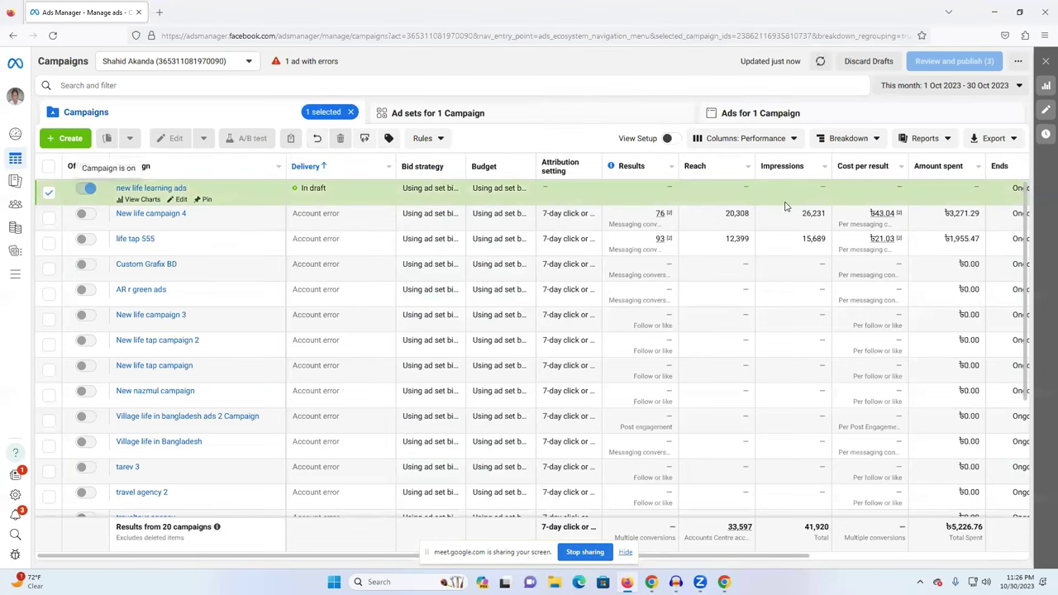
{"action": "left_click", "coordinate": [354, 114]}
{"action": "left_click", "coordinate": [570, 113]}
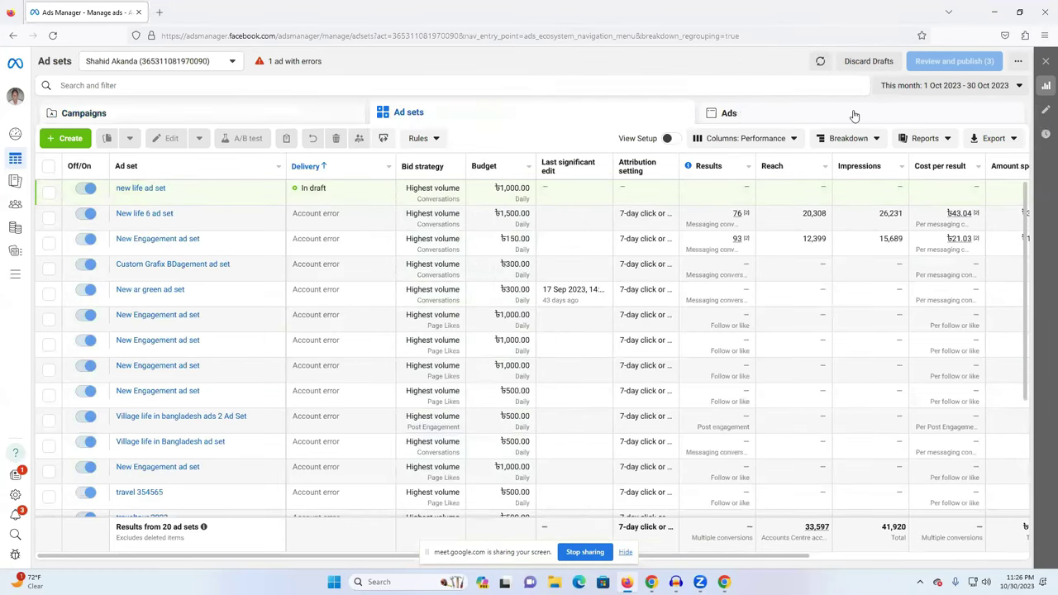
{"action": "left_click", "coordinate": [854, 116]}
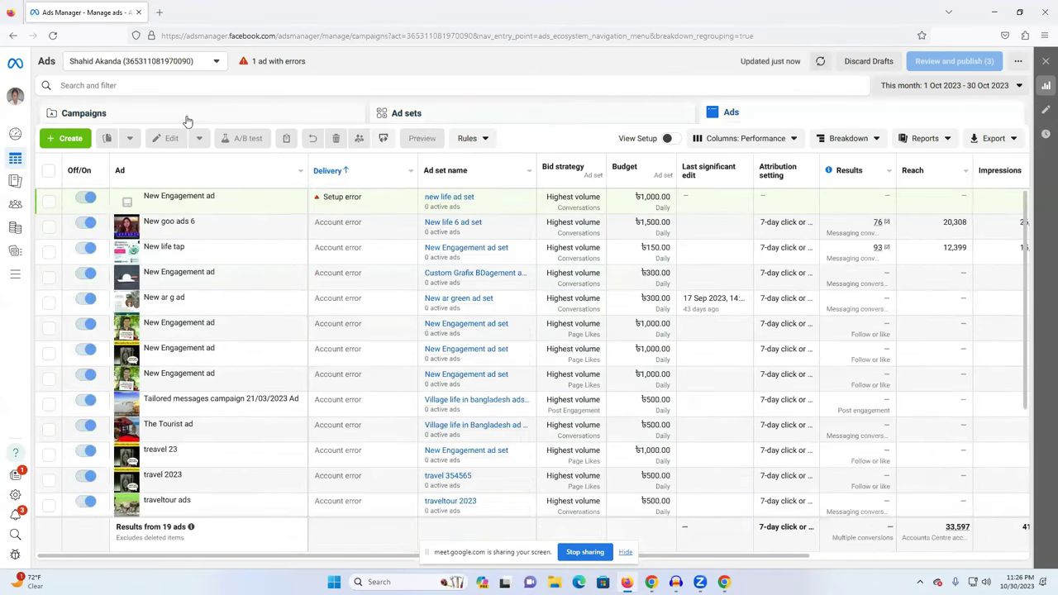
{"action": "left_click", "coordinate": [186, 120]}
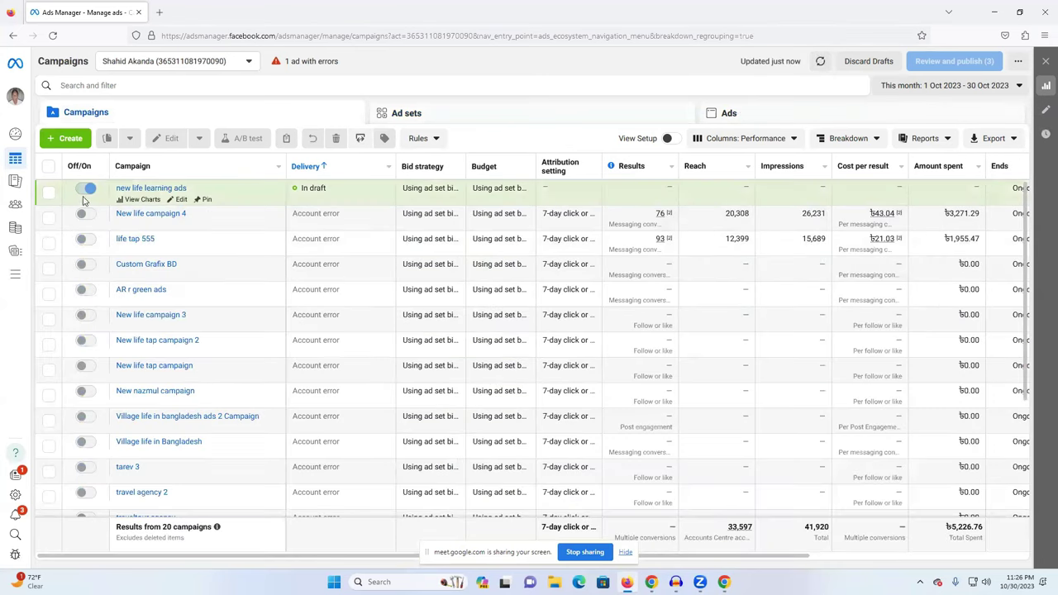